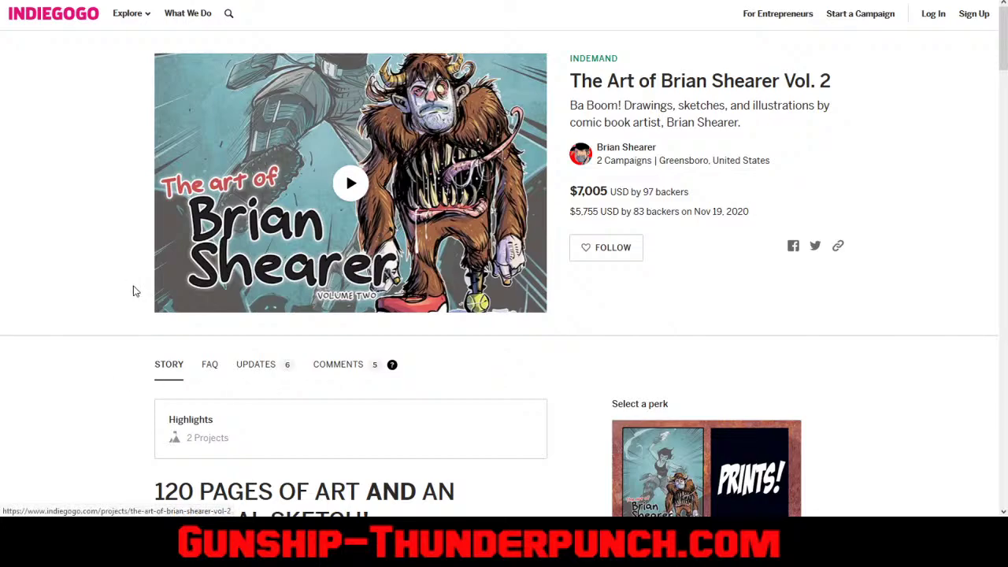
- Look through the art book's Indiegogo campaign page and the Gunship Thunderpunch trilogy sign-up page, including its subscription form
{"action": "scroll", "coordinate": [134, 291], "scroll_direction": "down", "scroll_amount": 5}
{"action": "scroll", "coordinate": [134, 291], "scroll_direction": "up", "scroll_amount": 8}
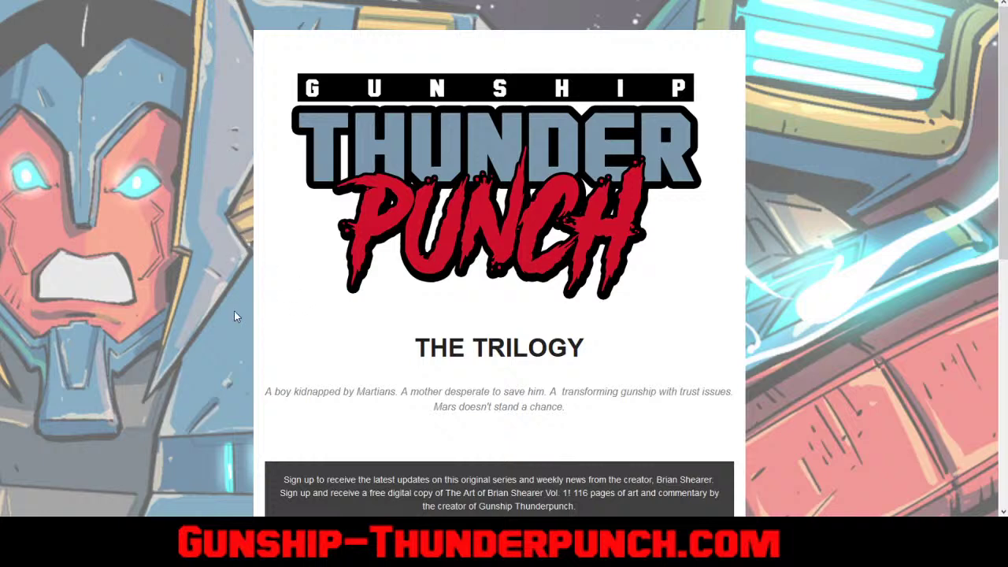
{"action": "scroll", "coordinate": [219, 313], "scroll_direction": "down", "scroll_amount": 4}
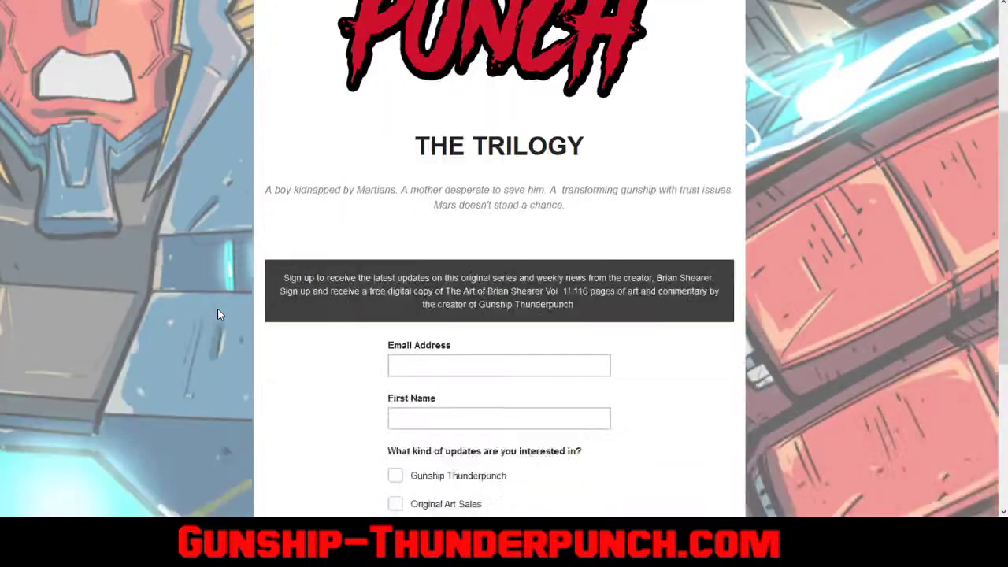
{"action": "scroll", "coordinate": [220, 312], "scroll_direction": "down", "scroll_amount": 1}
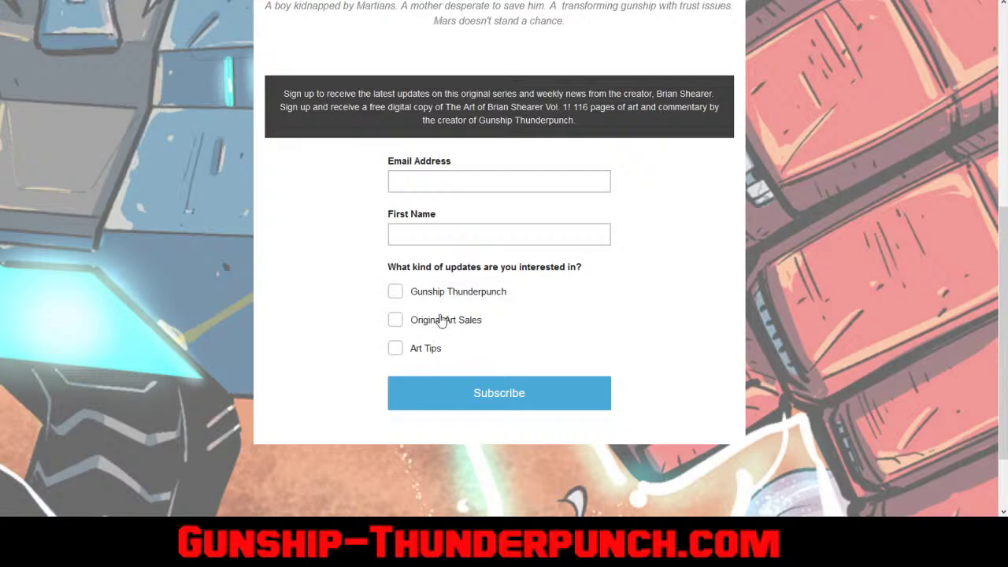
{"action": "scroll", "coordinate": [246, 289], "scroll_direction": "up", "scroll_amount": 1}
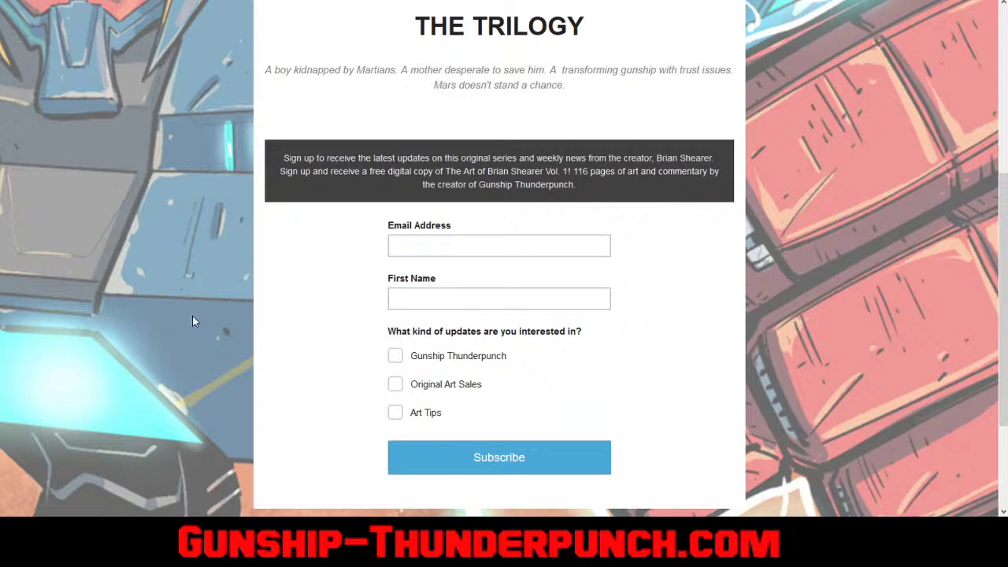
{"action": "scroll", "coordinate": [192, 321], "scroll_direction": "up", "scroll_amount": 5}
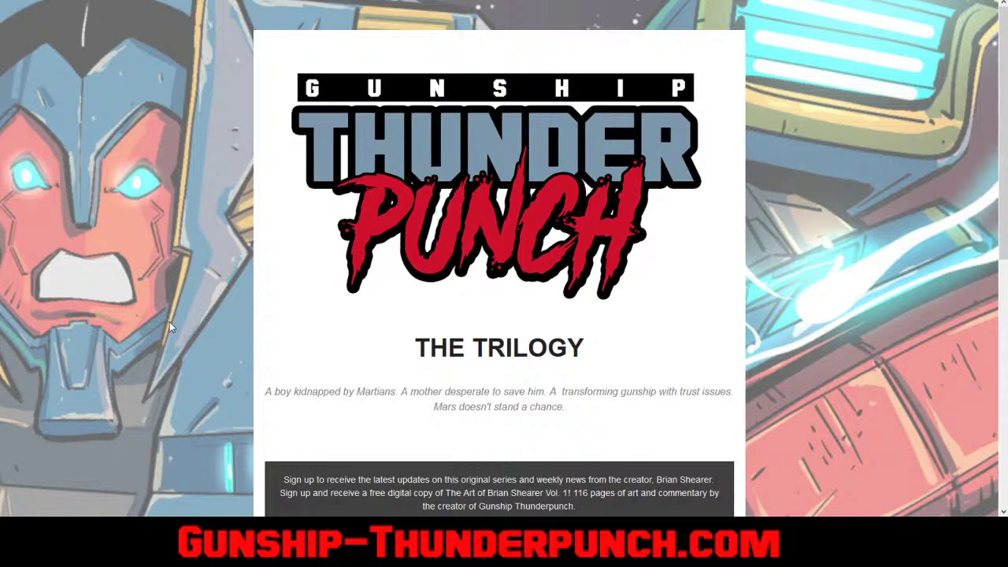
{"action": "scroll", "coordinate": [183, 309], "scroll_direction": "down", "scroll_amount": 6}
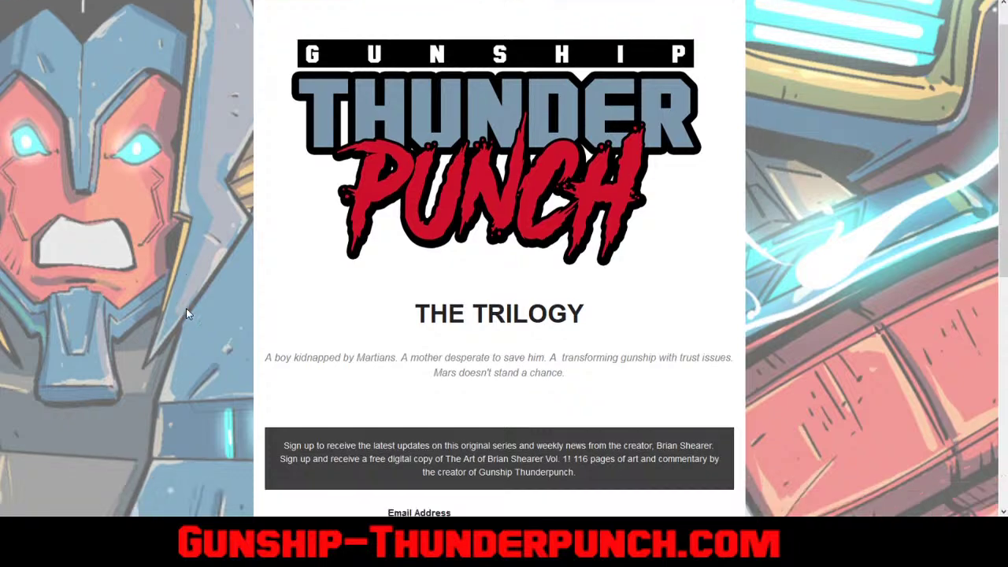
{"action": "scroll", "coordinate": [186, 308], "scroll_direction": "up", "scroll_amount": 6}
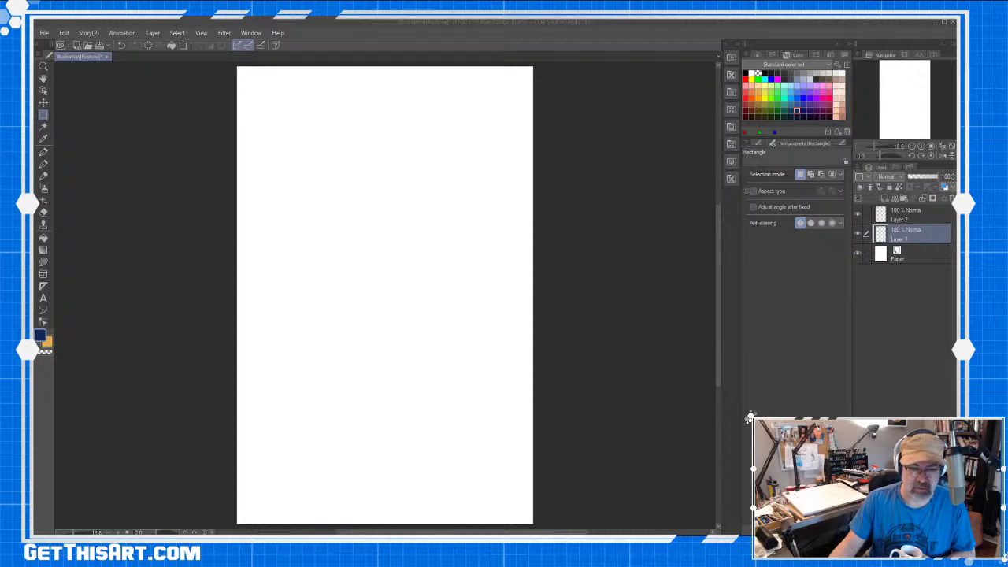
{"action": "key", "text": "alt+Tab"}
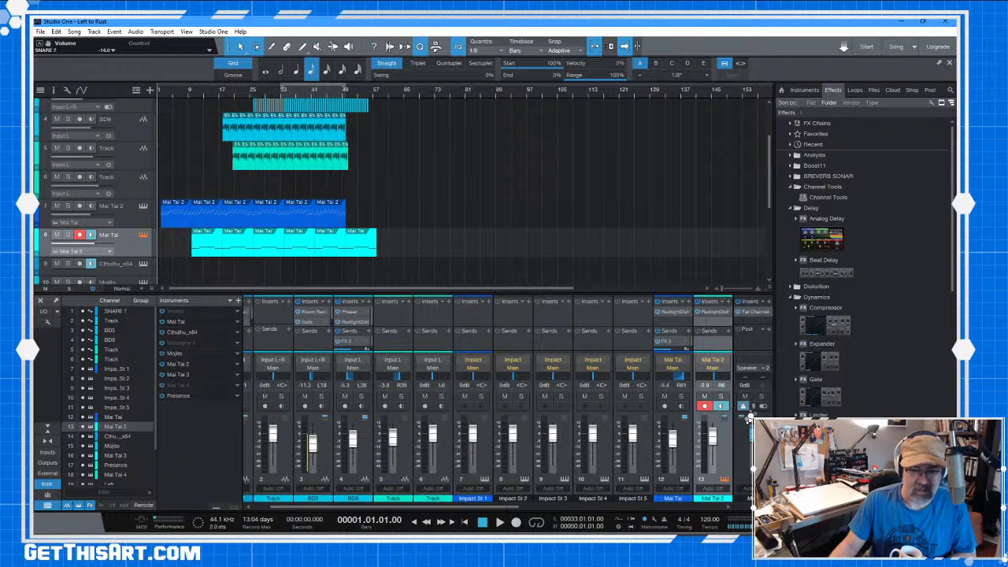
{"action": "key", "text": "alt+Tab"}
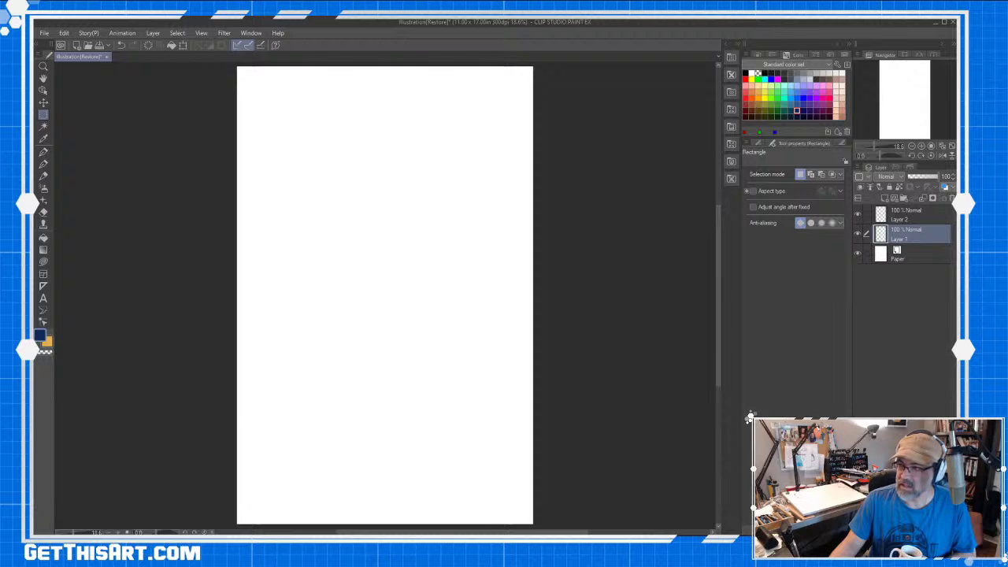
{"action": "key", "text": "alt+Tab"}
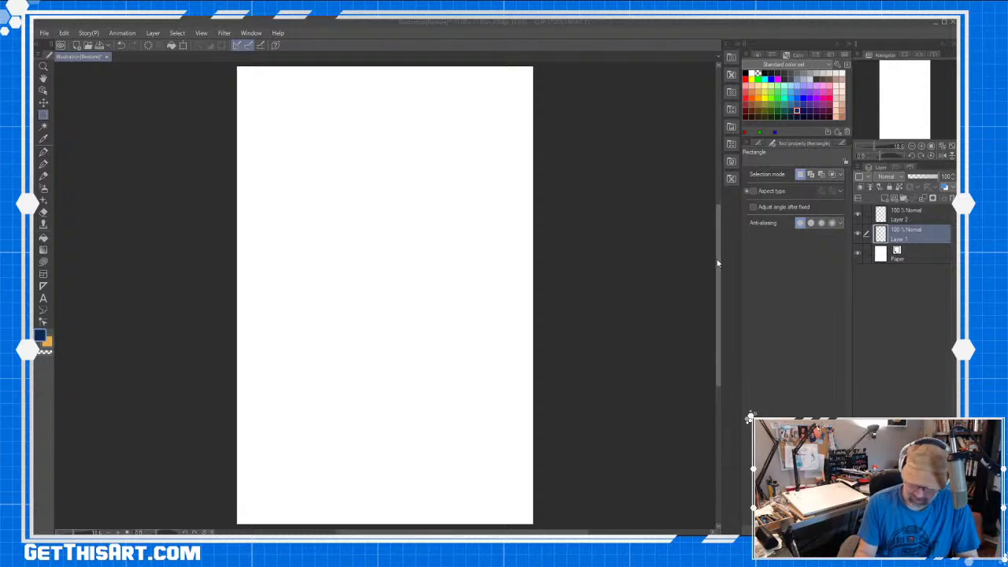
{"action": "left_click", "coordinate": [88, 45]}
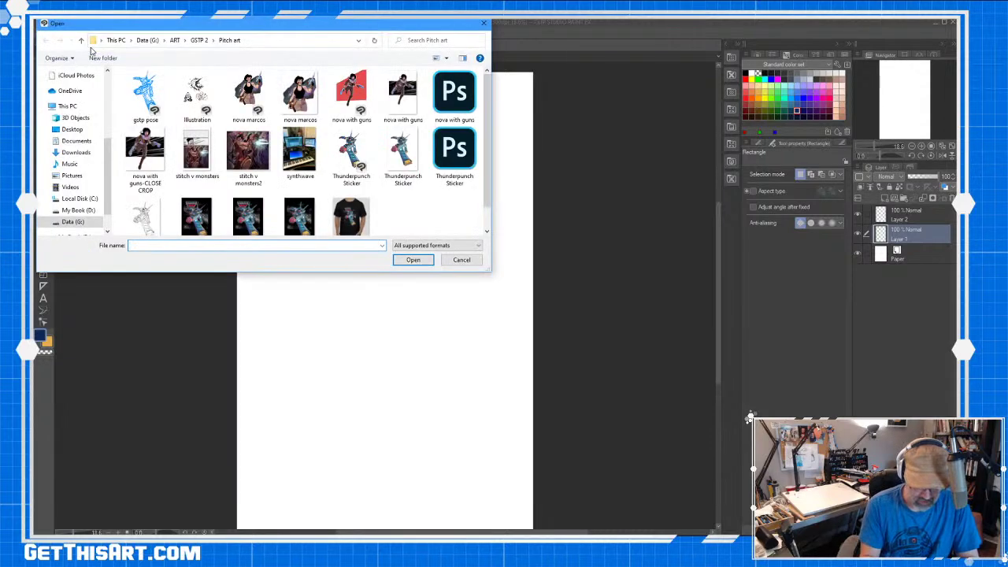
{"action": "key", "text": "Escape"}
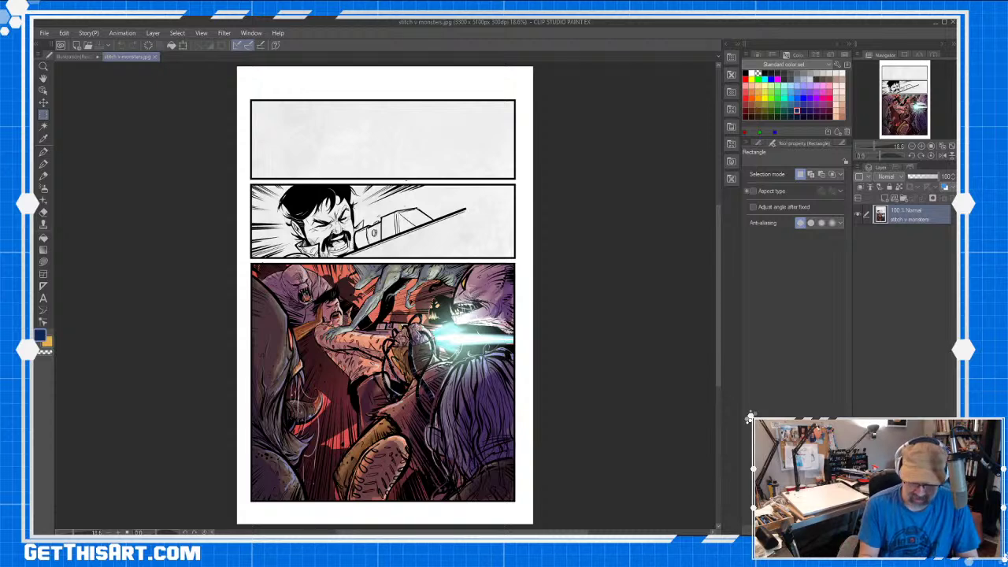
{"action": "left_click_drag", "start_coordinate": [718, 231], "coordinate": [719, 226]}
{"action": "key", "text": "ctrl+space"}
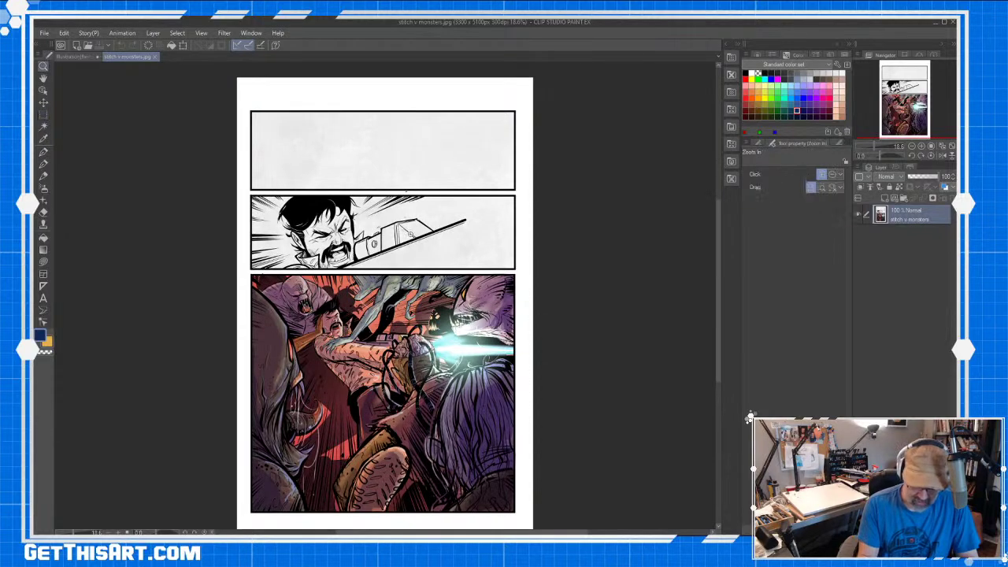
{"action": "left_click_drag", "start_coordinate": [412, 235], "coordinate": [446, 235]}
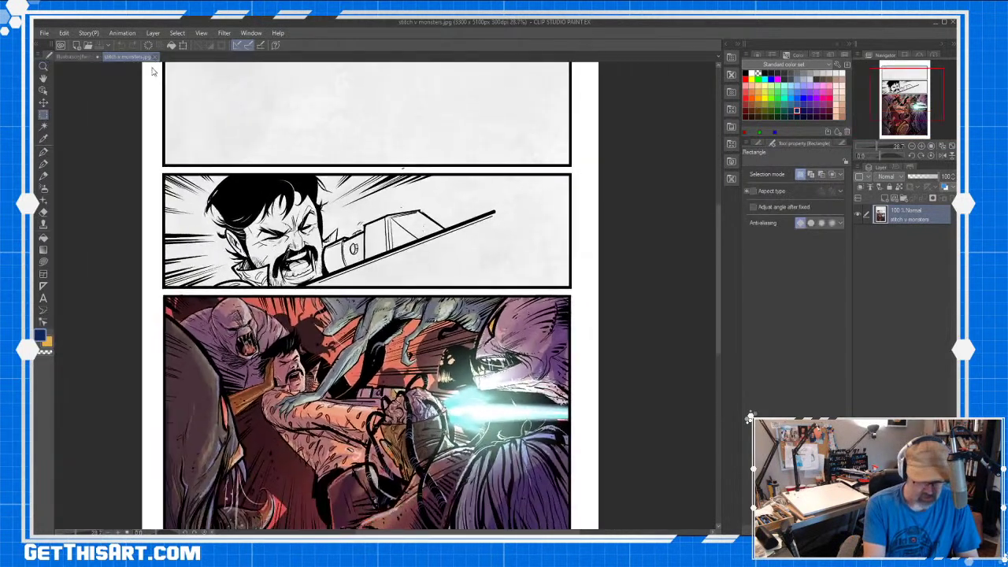
{"action": "key", "text": "ctrl+w"}
- Open the page file GSTP-BOOK2-STICH1 from the GSTP 2 folder's Pages > Beginning > NOT IN ORDER YET subfolder
{"action": "left_click", "coordinate": [88, 46]}
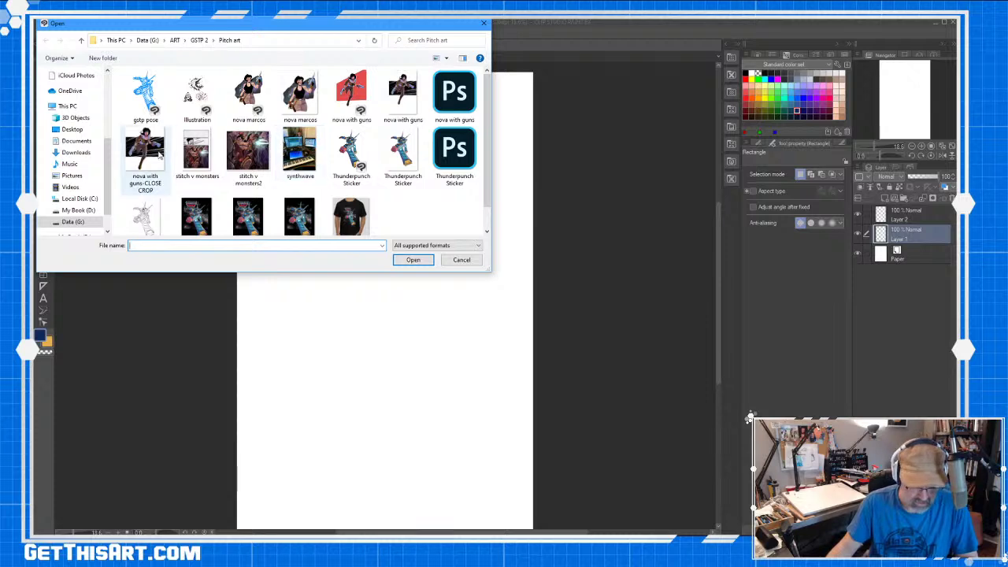
{"action": "left_click", "coordinate": [195, 41]}
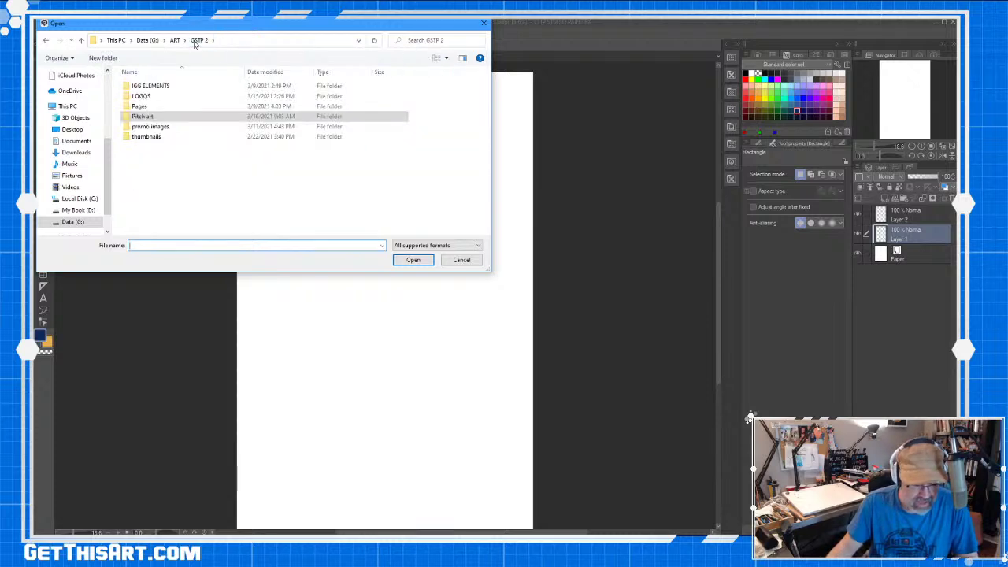
{"action": "double_click", "coordinate": [140, 106]}
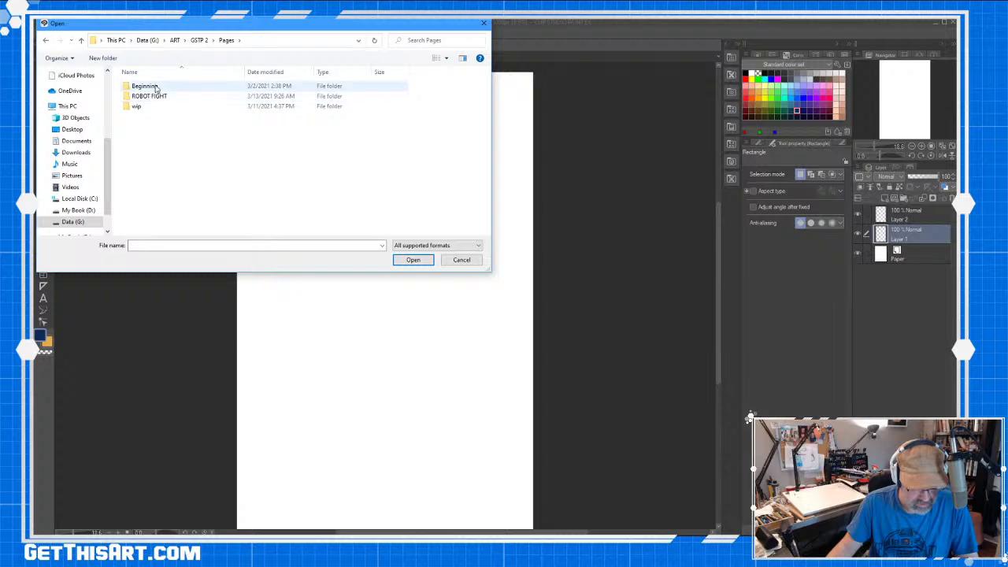
{"action": "double_click", "coordinate": [144, 86]}
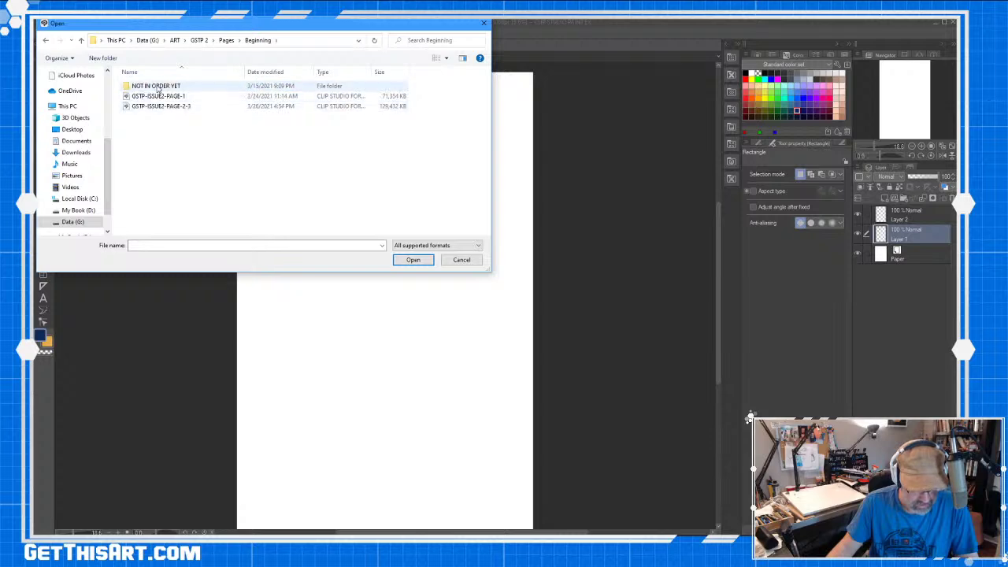
{"action": "double_click", "coordinate": [156, 86]}
{"action": "left_click", "coordinate": [159, 87]}
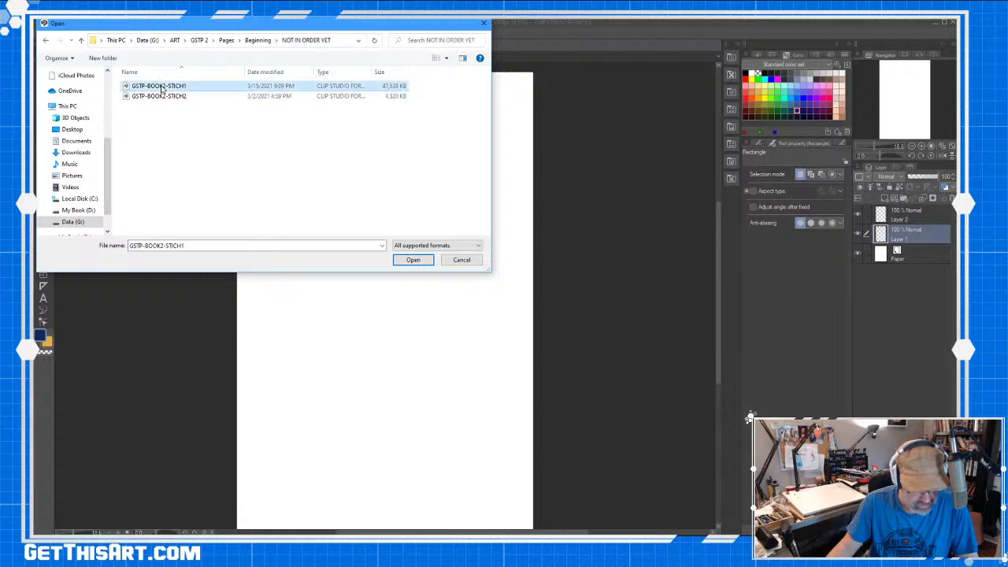
{"action": "double_click", "coordinate": [160, 90]}
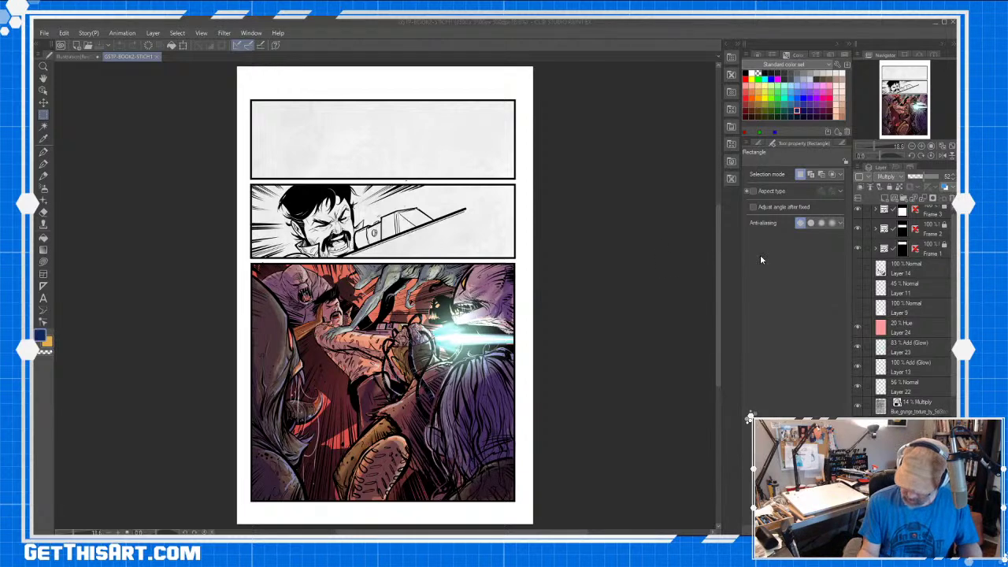
- Hide the blue grunge texture Multiply layer and select the layer beneath it
{"action": "left_click", "coordinate": [859, 407]}
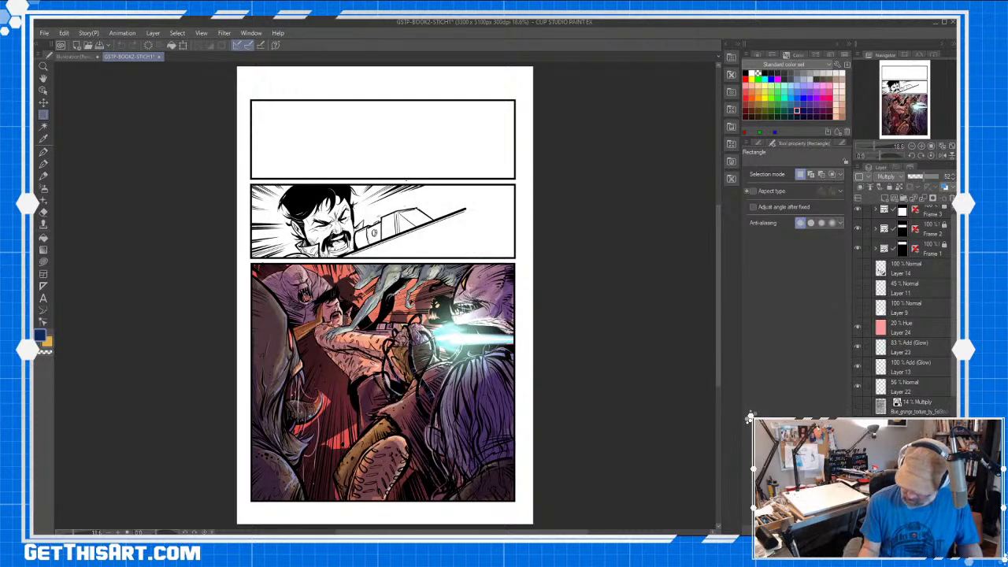
{"action": "left_click", "coordinate": [906, 426]}
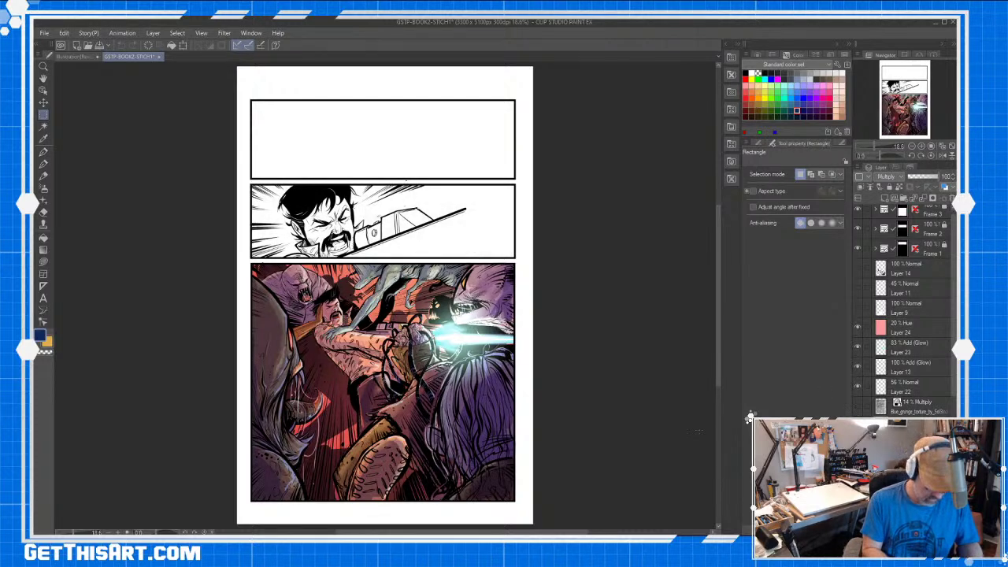
- Draw black straight lines in the middle panel to extend the gun's barrel to the panel's right border and outline its lower body
{"action": "left_click", "coordinate": [43, 274]}
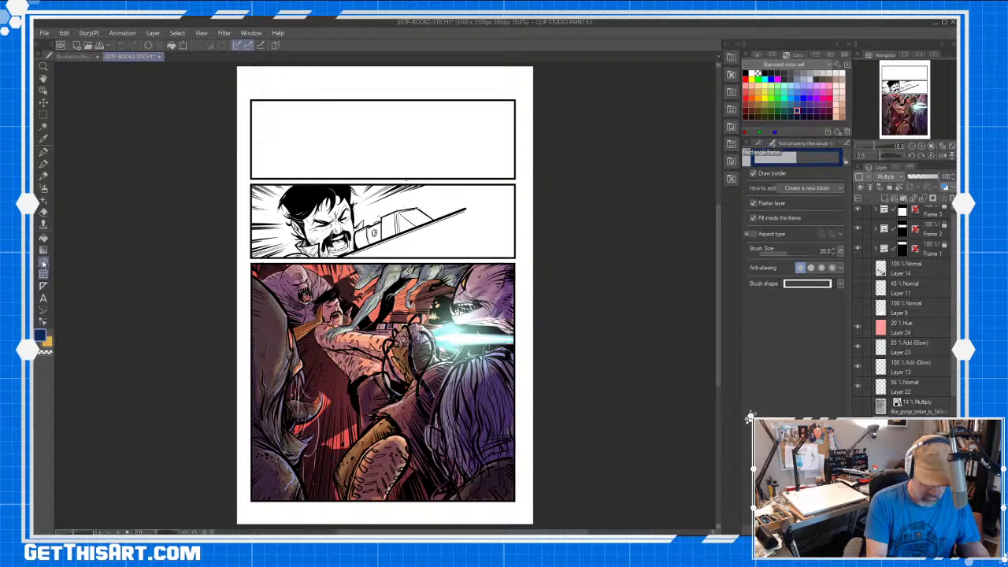
{"action": "left_click", "coordinate": [43, 262]}
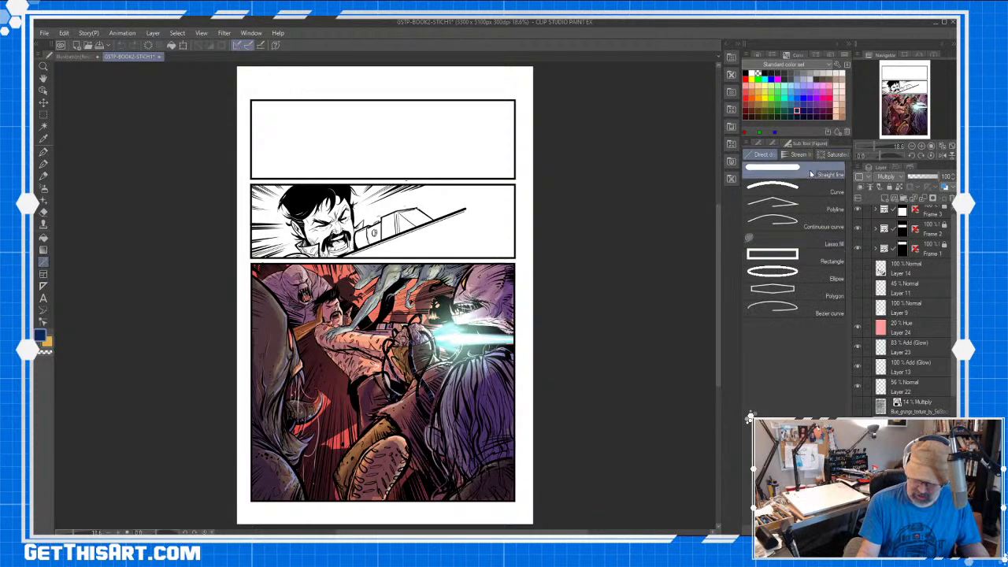
{"action": "left_click", "coordinate": [745, 73]}
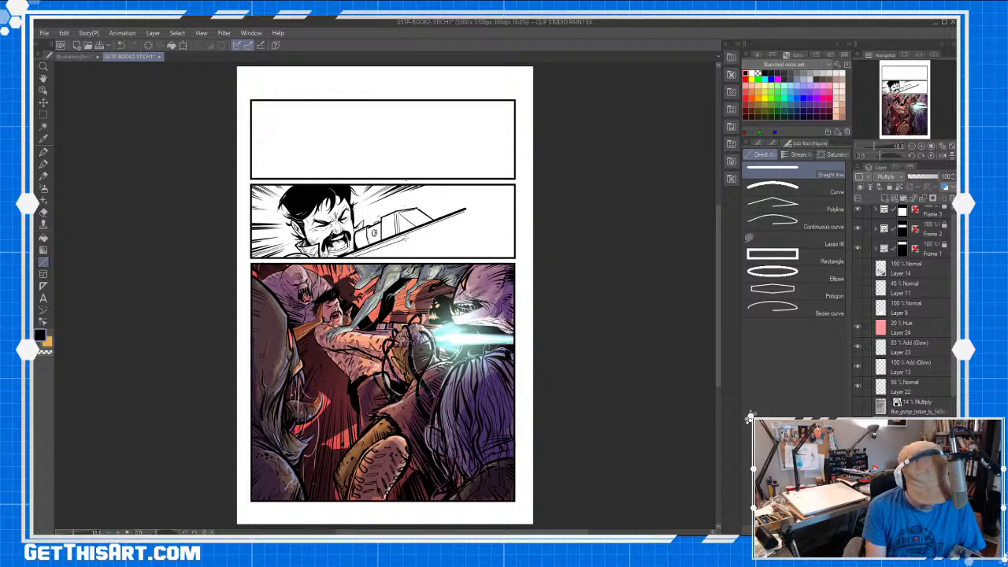
{"action": "left_click", "coordinate": [43, 261]}
{"action": "left_click_drag", "start_coordinate": [466, 208], "coordinate": [501, 195]}
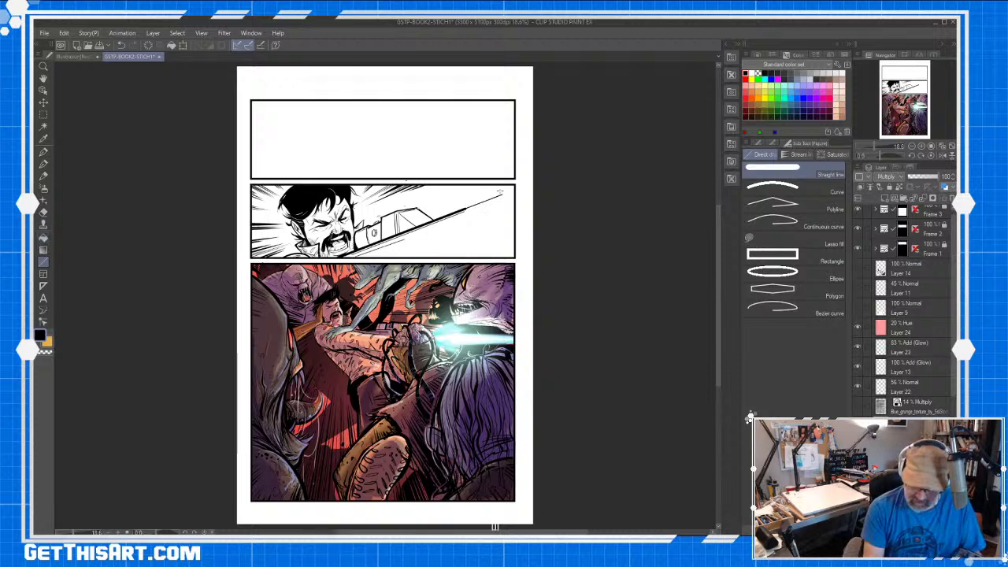
{"action": "left_click_drag", "start_coordinate": [434, 221], "coordinate": [515, 190]}
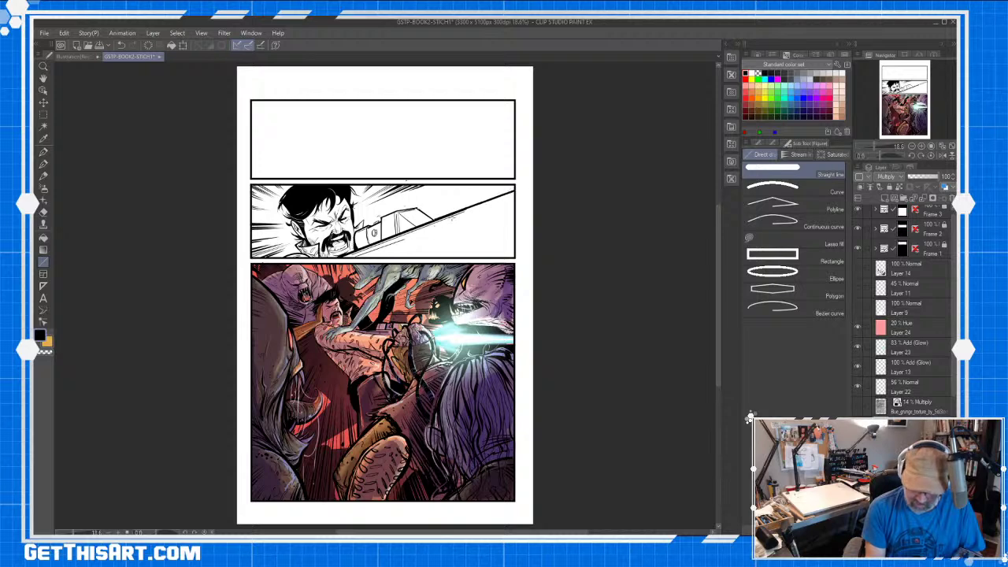
{"action": "left_click_drag", "start_coordinate": [354, 260], "coordinate": [514, 199]}
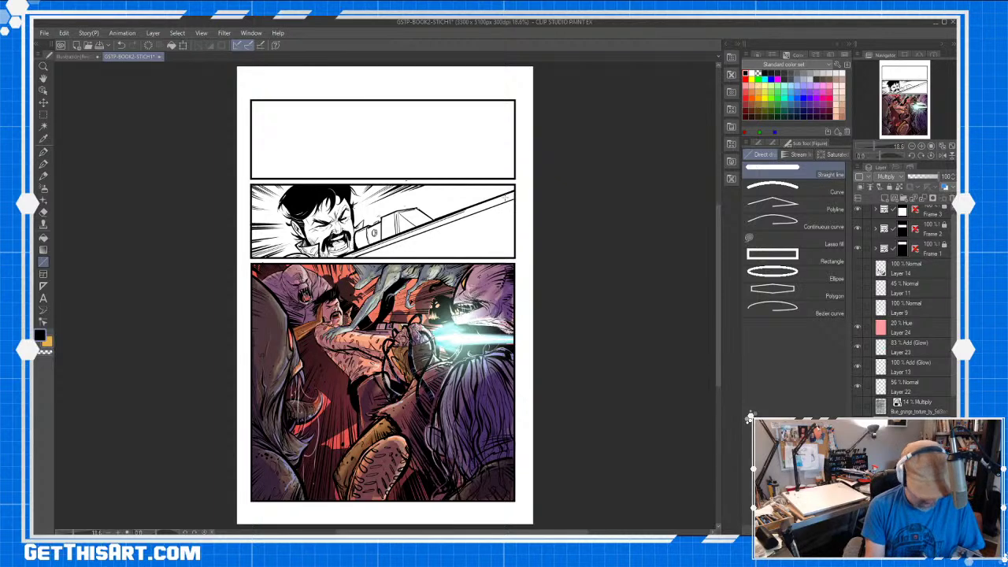
{"action": "mouse_move", "coordinate": [406, 257]}
{"action": "left_mouse_down"}
{"action": "mouse_move", "coordinate": [501, 223]}
{"action": "mouse_move", "coordinate": [518, 200]}
{"action": "left_mouse_up"}
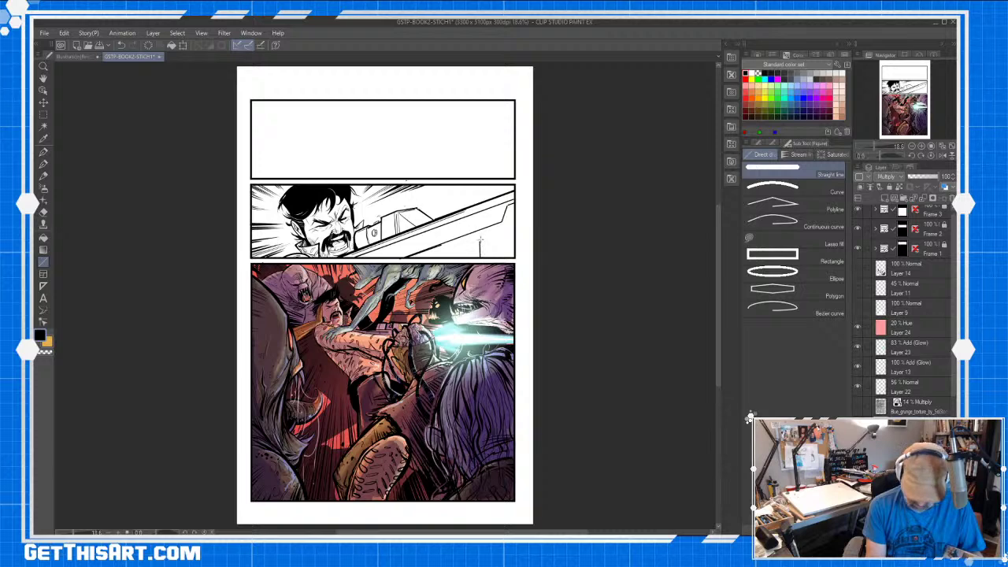
{"action": "left_click_drag", "start_coordinate": [505, 230], "coordinate": [515, 217]}
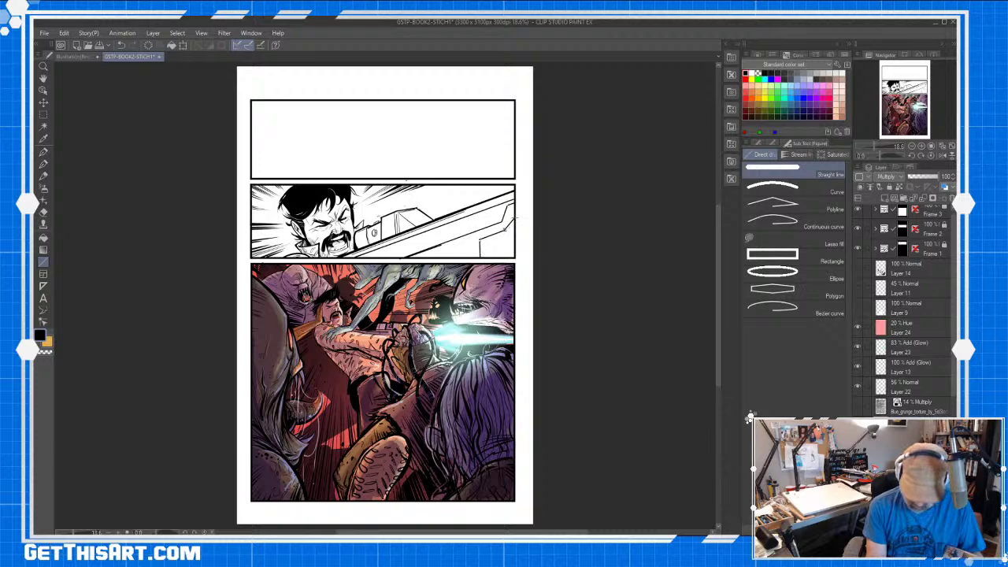
- Sketch the hand on the gun near the middle panel's right border with the Inker - Hairpin Sable brush
{"action": "key", "text": "b"}
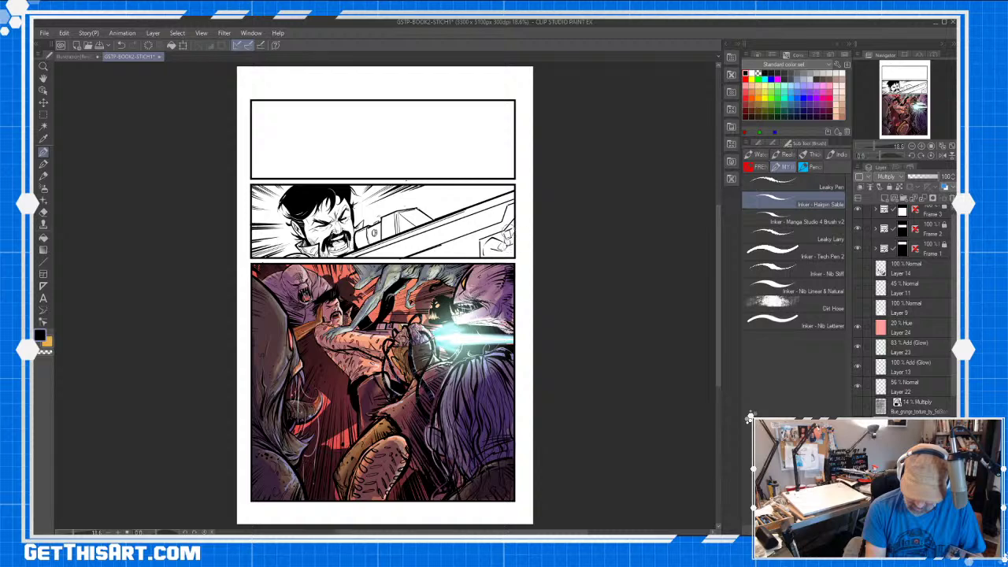
{"action": "mouse_move", "coordinate": [512, 226]}
{"action": "left_mouse_down"}
{"action": "mouse_move", "coordinate": [487, 255]}
{"action": "mouse_move", "coordinate": [518, 260]}
{"action": "mouse_move", "coordinate": [508, 239]}
{"action": "left_mouse_up"}
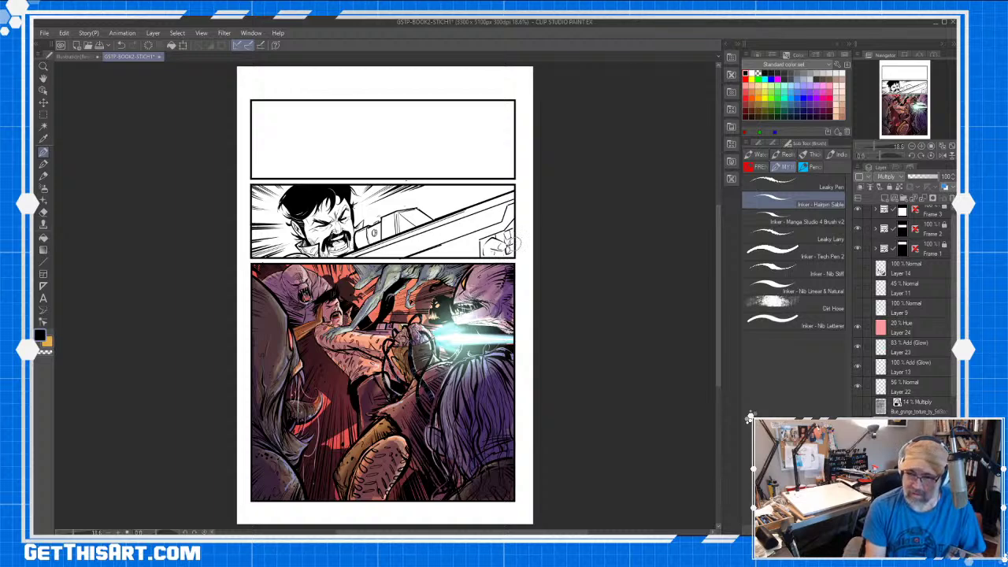
{"action": "mouse_move", "coordinate": [510, 239]}
{"action": "left_mouse_down"}
{"action": "mouse_move", "coordinate": [509, 254]}
{"action": "mouse_move", "coordinate": [508, 234]}
{"action": "left_mouse_up"}
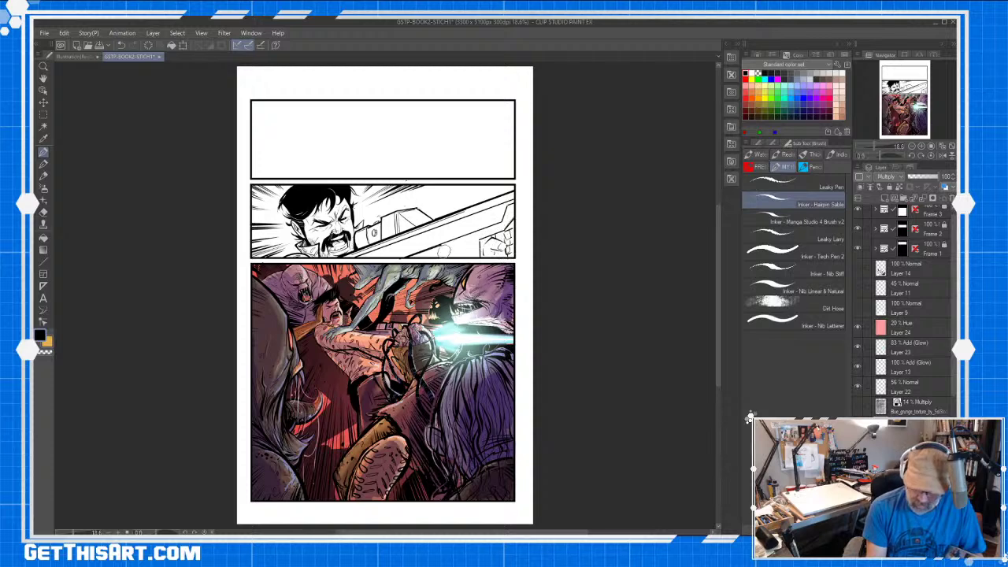
- Add more straight-line details to the gun in the middle panel and undo the last stroke
{"action": "key", "text": "u"}
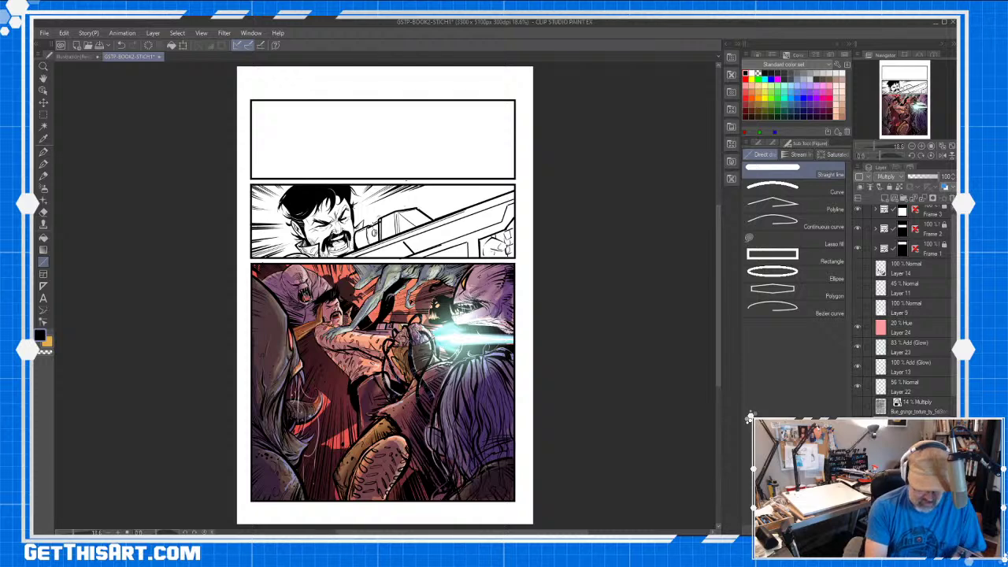
{"action": "key", "text": "ctrl+z"}
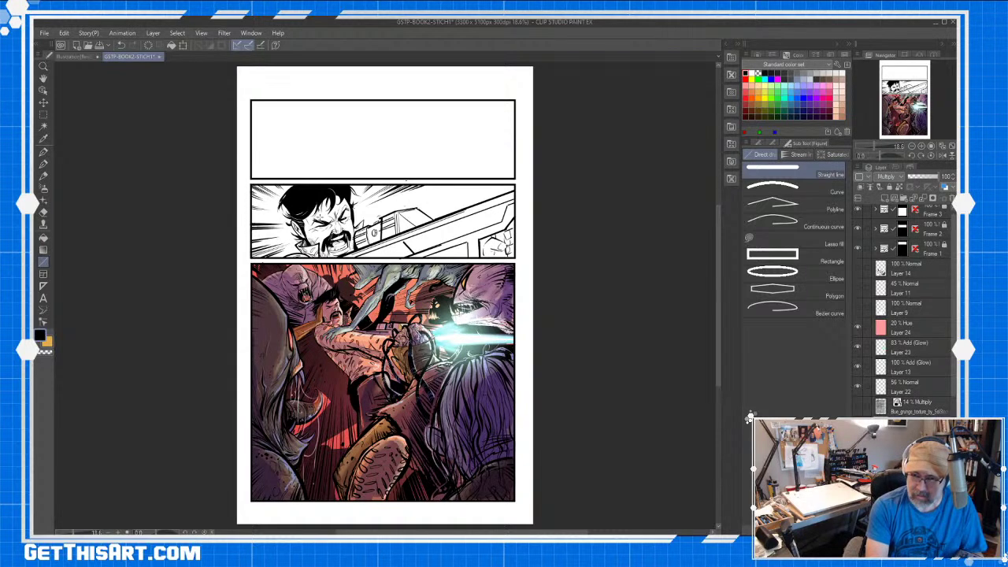
- Undo the last stroke and draw straight detail lines along the gun barrel's upper edge and lower side in the middle panel
{"action": "key", "text": "ctrl+z"}
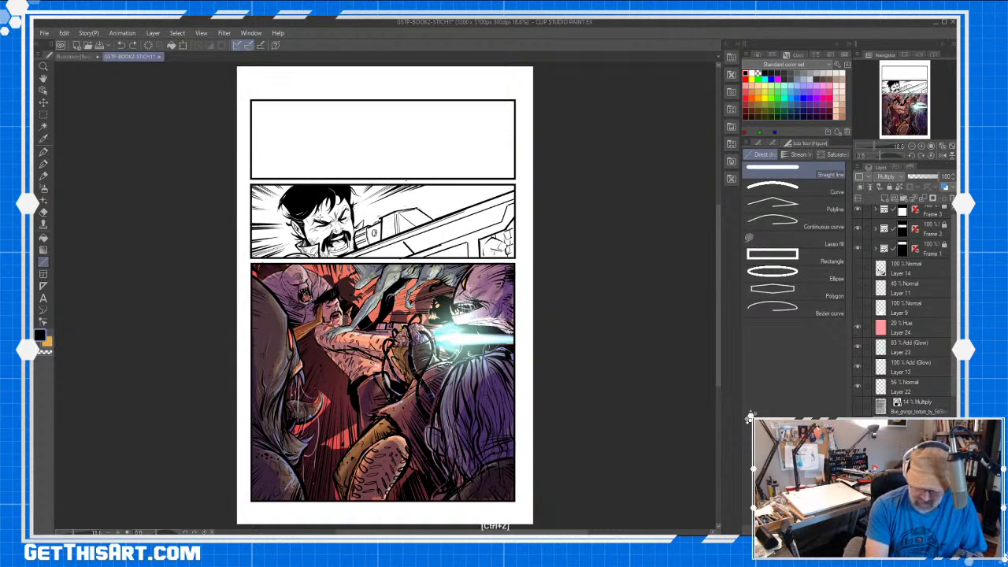
{"action": "key", "text": "slash"}
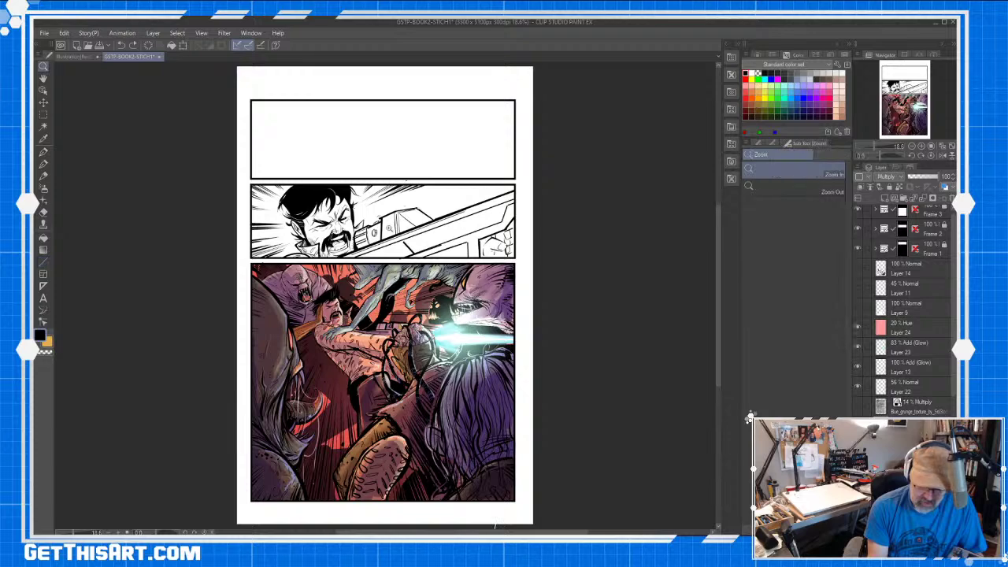
{"action": "left_click_drag", "start_coordinate": [389, 228], "coordinate": [415, 219]}
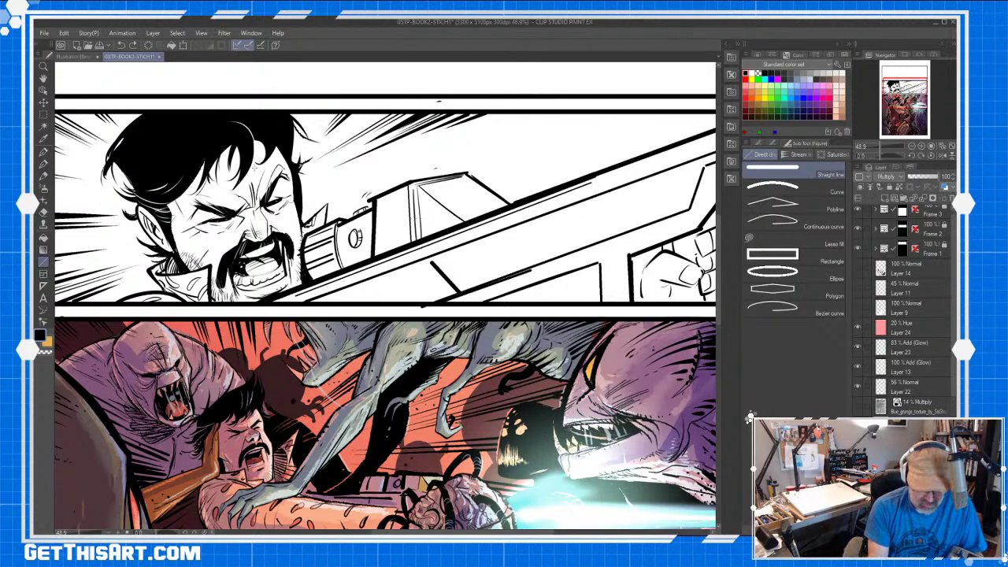
{"action": "key", "text": "e"}
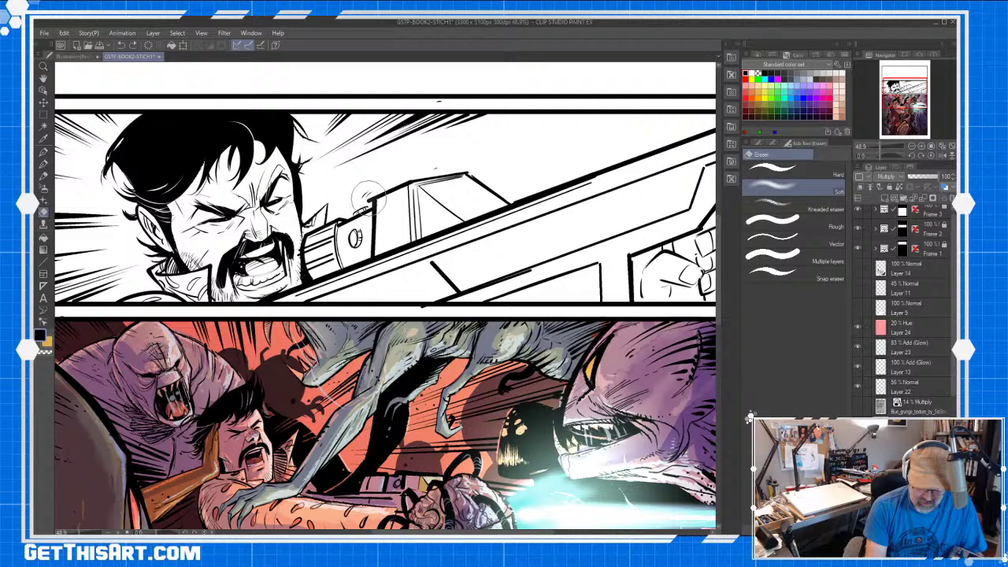
{"action": "key", "text": "u"}
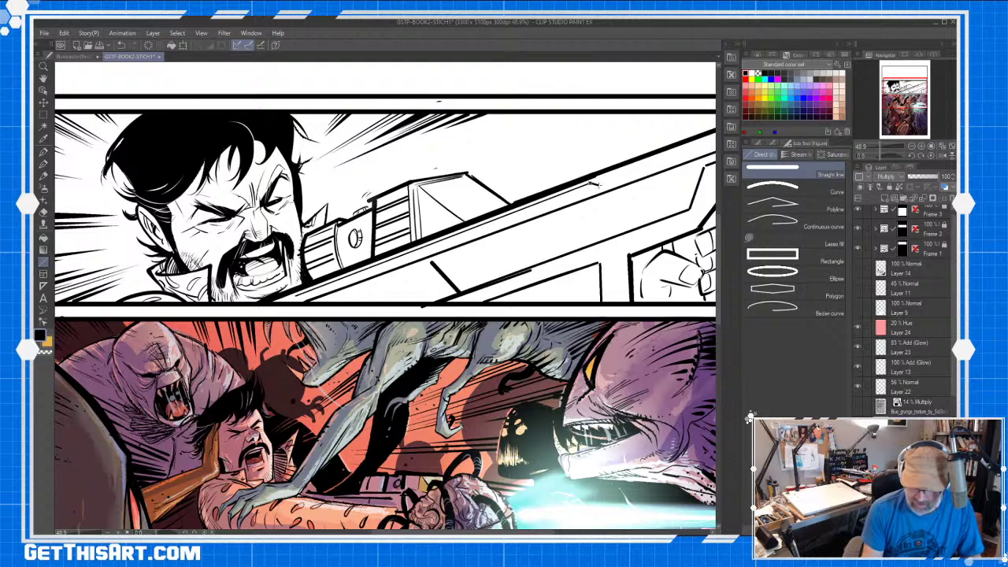
{"action": "left_click_drag", "start_coordinate": [595, 183], "coordinate": [705, 146]}
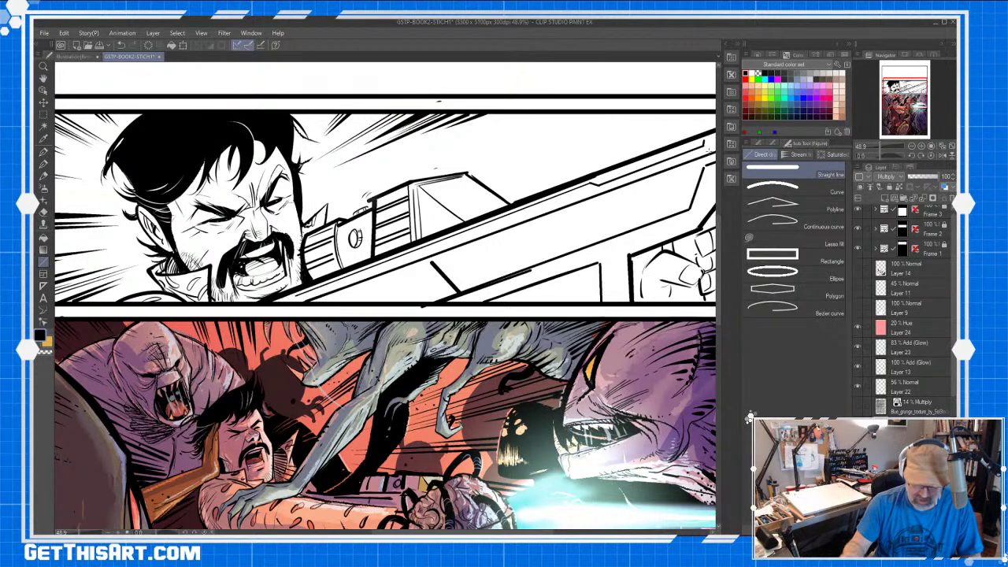
{"action": "left_click_drag", "start_coordinate": [317, 304], "coordinate": [432, 262]}
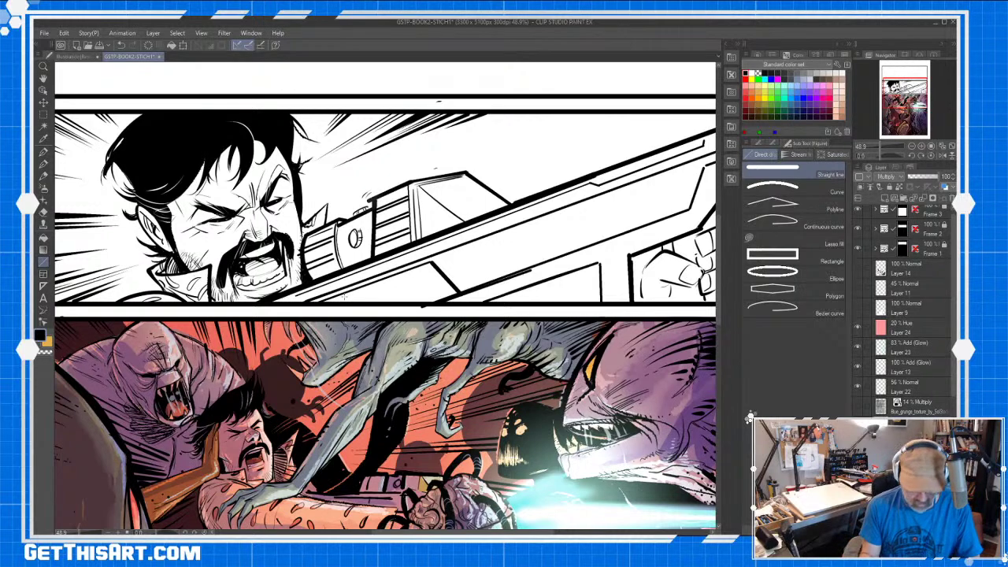
- Clean up the gun's sight with the Hard eraser and redraw its front and top edges with thick straight lines
{"action": "key", "text": "e"}
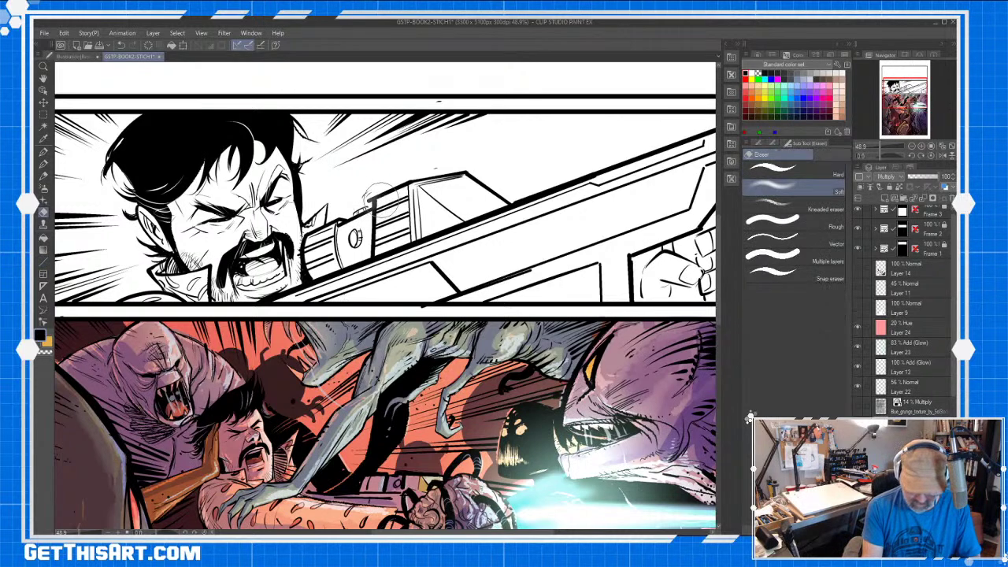
{"action": "left_click", "coordinate": [796, 168]}
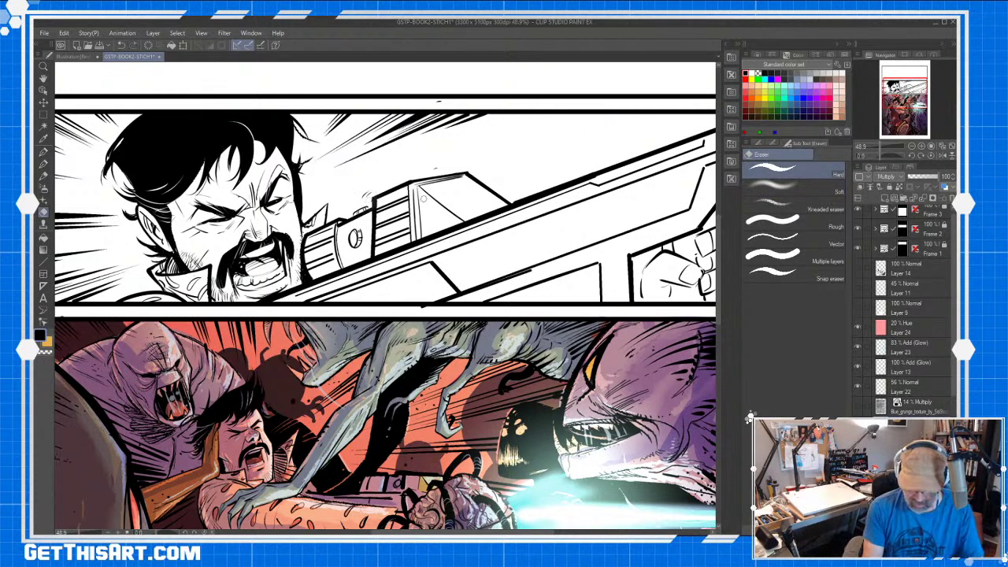
{"action": "key", "text": "p"}
{"action": "left_click", "coordinate": [44, 262]}
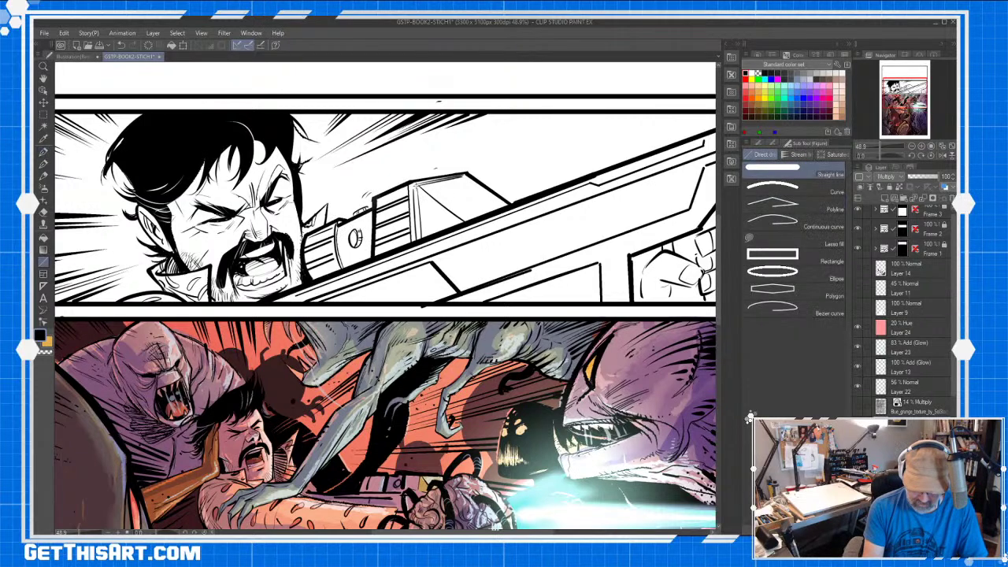
{"action": "left_click_drag", "start_coordinate": [415, 185], "coordinate": [418, 239]}
{"action": "key", "text": "ctrl+z"}
{"action": "mouse_move", "coordinate": [415, 185]}
{"action": "left_mouse_down"}
{"action": "mouse_move", "coordinate": [418, 241]}
{"action": "mouse_move", "coordinate": [446, 179]}
{"action": "mouse_move", "coordinate": [467, 174]}
{"action": "left_mouse_up"}
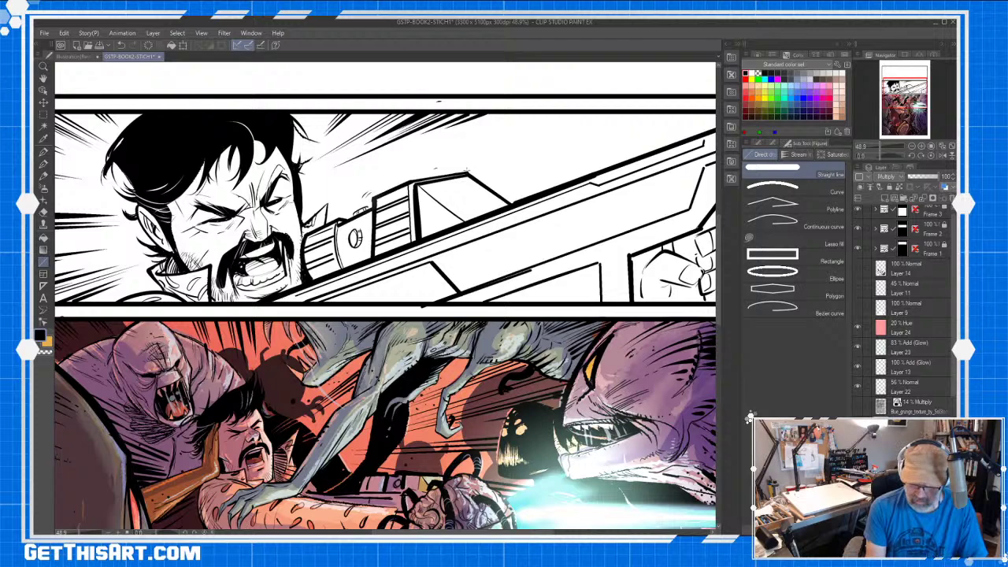
- Reduce the Straight line brush size and try out thin diagonal lines inside the gun's sight, undoing the last one
{"action": "key", "text": "["}
{"action": "key", "text": "["}
{"action": "key", "text": "["}
{"action": "key", "text": "["}
{"action": "left_click_drag", "start_coordinate": [417, 185], "coordinate": [463, 223]}
{"action": "key", "text": "ctrl+z"}
{"action": "left_click_drag", "start_coordinate": [418, 186], "coordinate": [467, 222]}
{"action": "key", "text": "ctrl+z"}
{"action": "left_click_drag", "start_coordinate": [417, 187], "coordinate": [462, 223]}
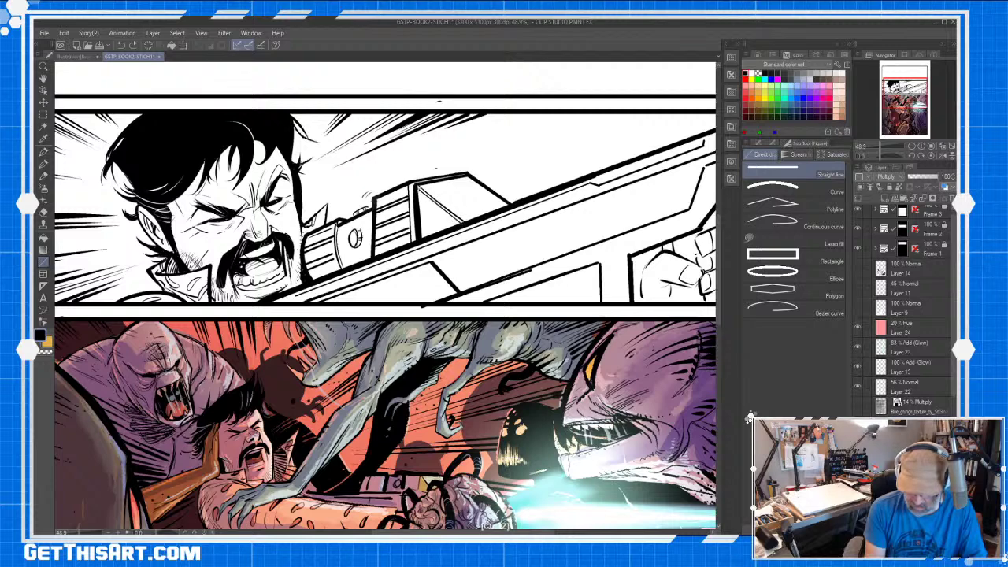
{"action": "key", "text": "ctrl+z"}
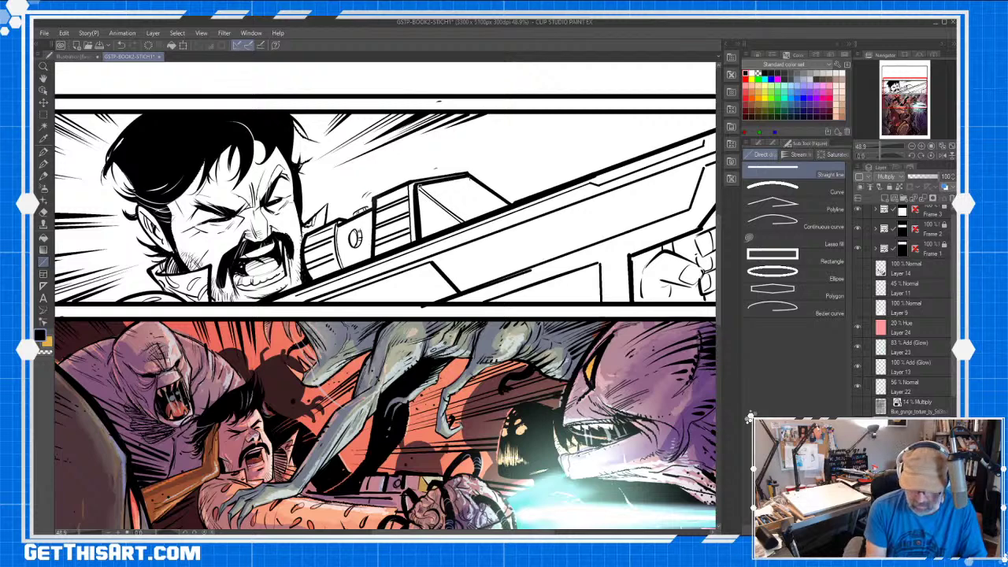
- Add thin straight detail lines along the sight's front and top edges and on the scope behind it
{"action": "left_click_drag", "start_coordinate": [420, 197], "coordinate": [421, 237]}
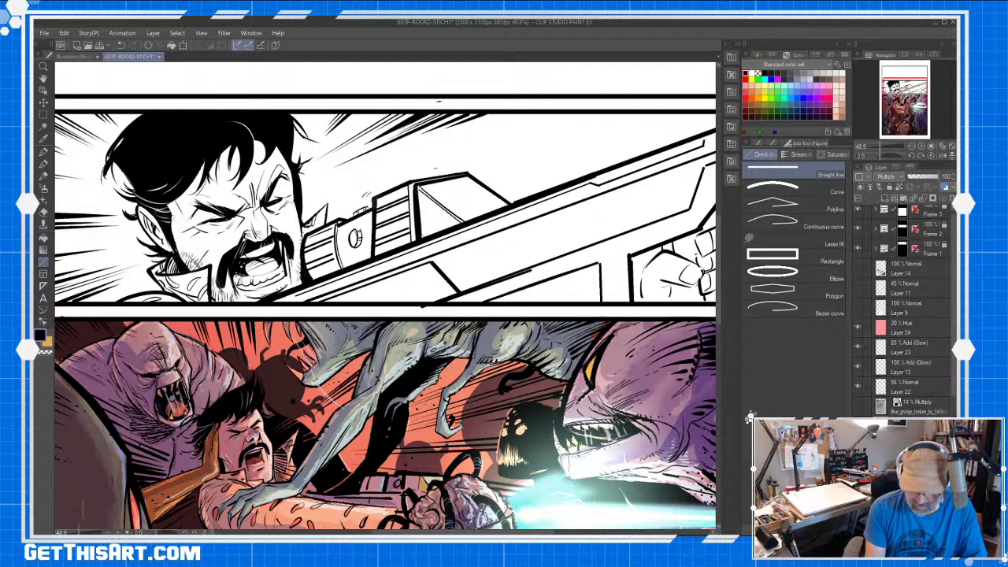
{"action": "left_click_drag", "start_coordinate": [422, 187], "coordinate": [472, 181]}
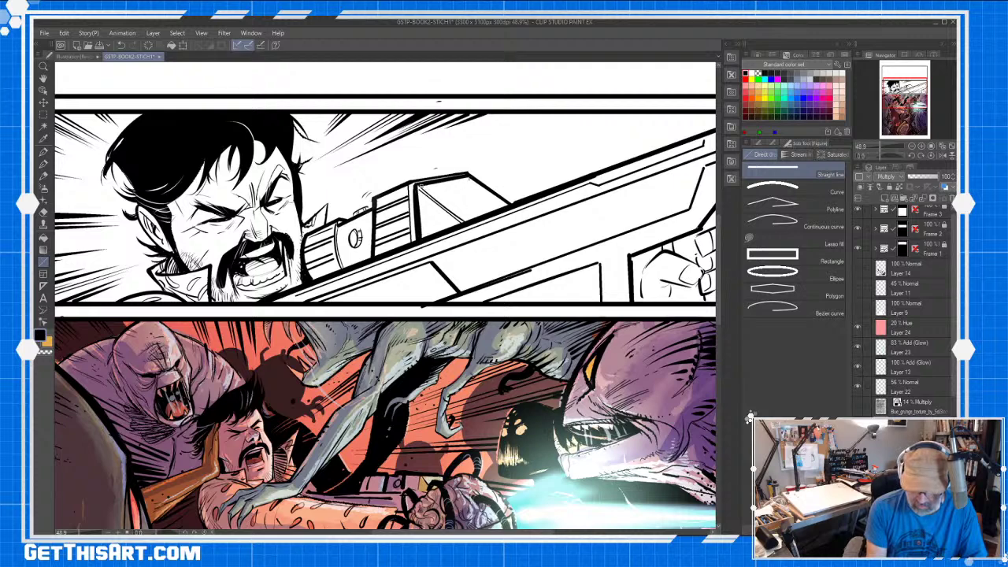
{"action": "left_click_drag", "start_coordinate": [411, 186], "coordinate": [413, 249]}
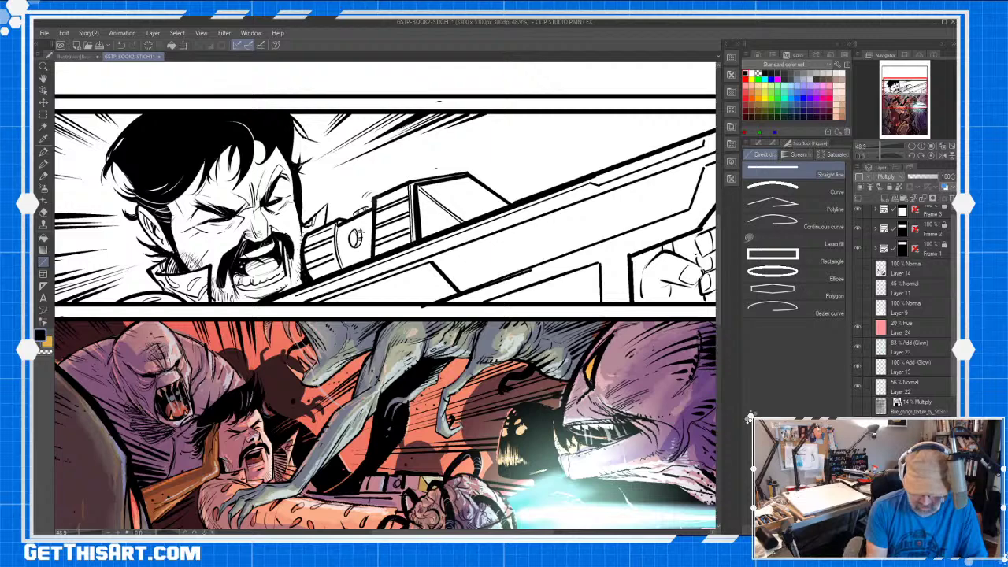
{"action": "mouse_move", "coordinate": [354, 224]}
{"action": "left_mouse_down"}
{"action": "mouse_move", "coordinate": [360, 232]}
{"action": "mouse_move", "coordinate": [359, 211]}
{"action": "mouse_move", "coordinate": [371, 206]}
{"action": "left_mouse_up"}
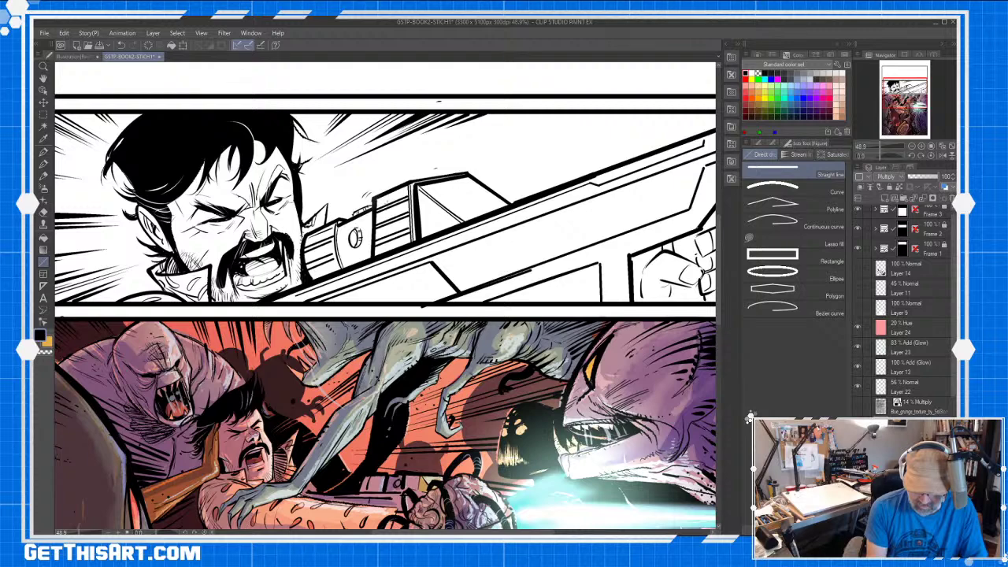
- Erase the rough thick line above the hand near the middle panel's right border with the Hard eraser
{"action": "key", "text": "space"}
{"action": "left_click_drag", "start_coordinate": [487, 348], "coordinate": [460, 337]}
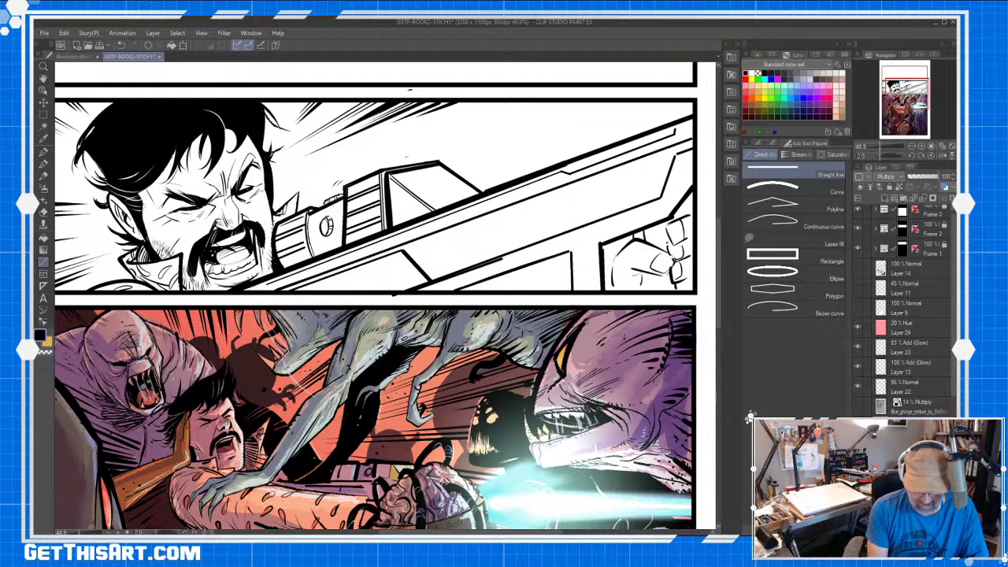
{"action": "key", "text": "p"}
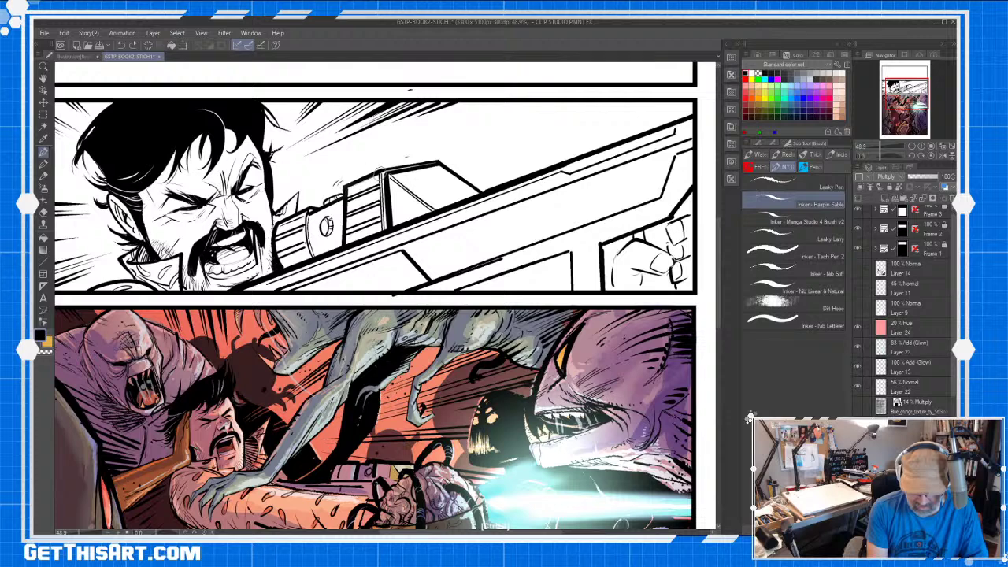
{"action": "key", "text": "u"}
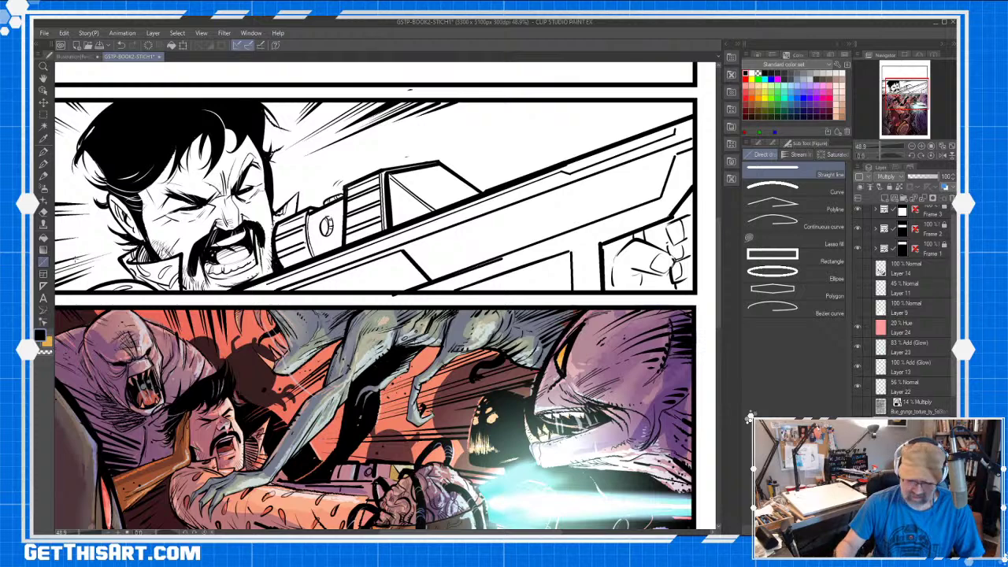
{"action": "left_click_drag", "start_coordinate": [719, 269], "coordinate": [719, 271]}
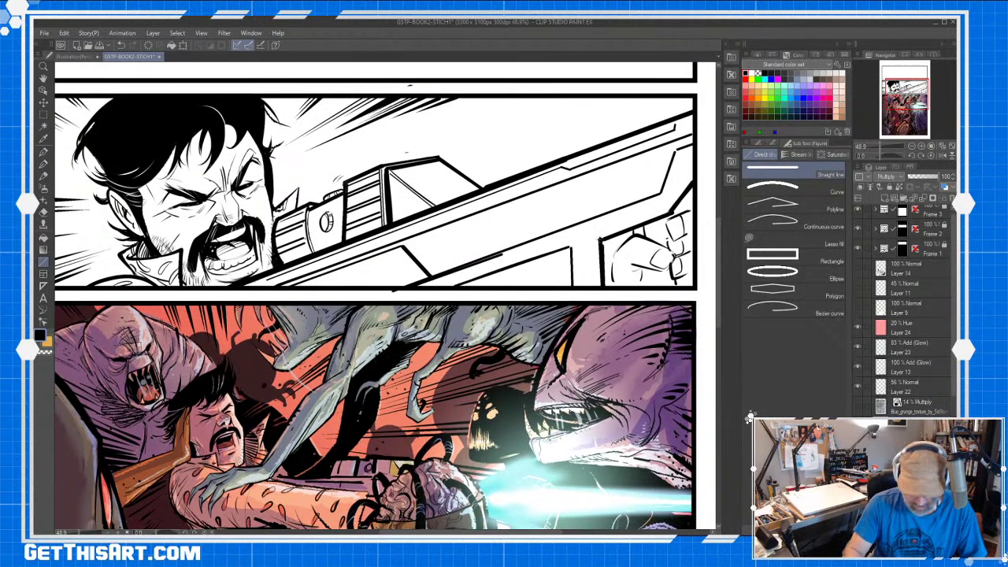
{"action": "key", "text": "e"}
{"action": "key", "text": "p"}
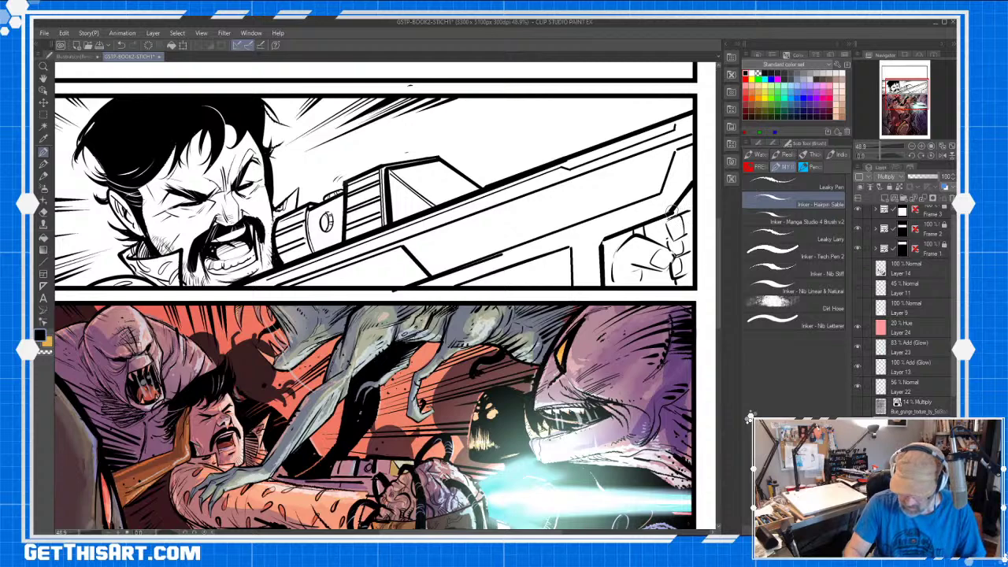
{"action": "key", "text": "e"}
{"action": "left_click_drag", "start_coordinate": [685, 189], "coordinate": [661, 215]}
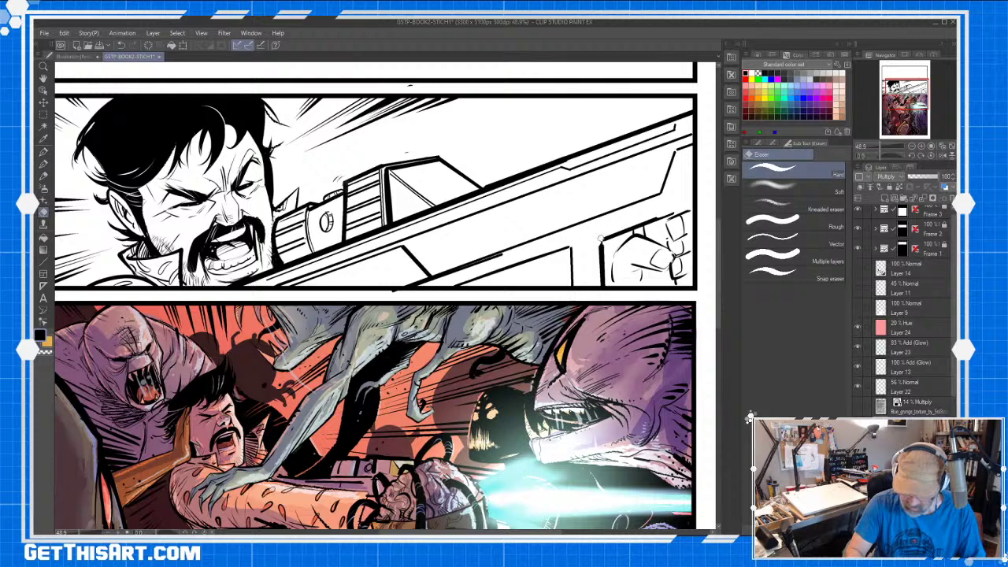
{"action": "key", "text": "p"}
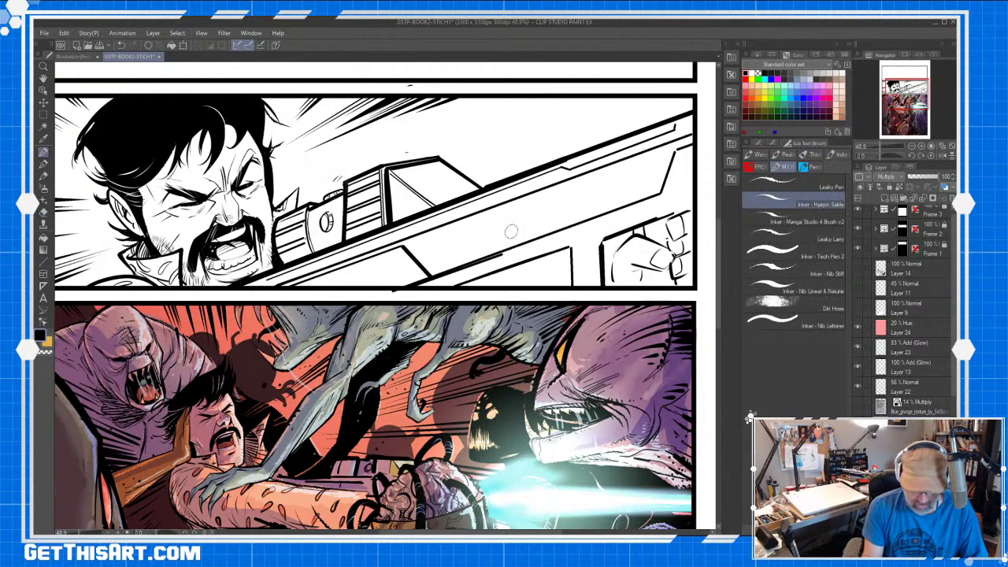
- Redraw the edge of the gun's opening around the hand with thicker straight lines
{"action": "key", "text": "u"}
{"action": "key", "text": "]"}
{"action": "key", "text": "]"}
{"action": "key", "text": "]"}
{"action": "mouse_move", "coordinate": [602, 236]}
{"action": "left_mouse_down"}
{"action": "mouse_move", "coordinate": [695, 197]}
{"action": "mouse_move", "coordinate": [600, 245]}
{"action": "left_mouse_up"}
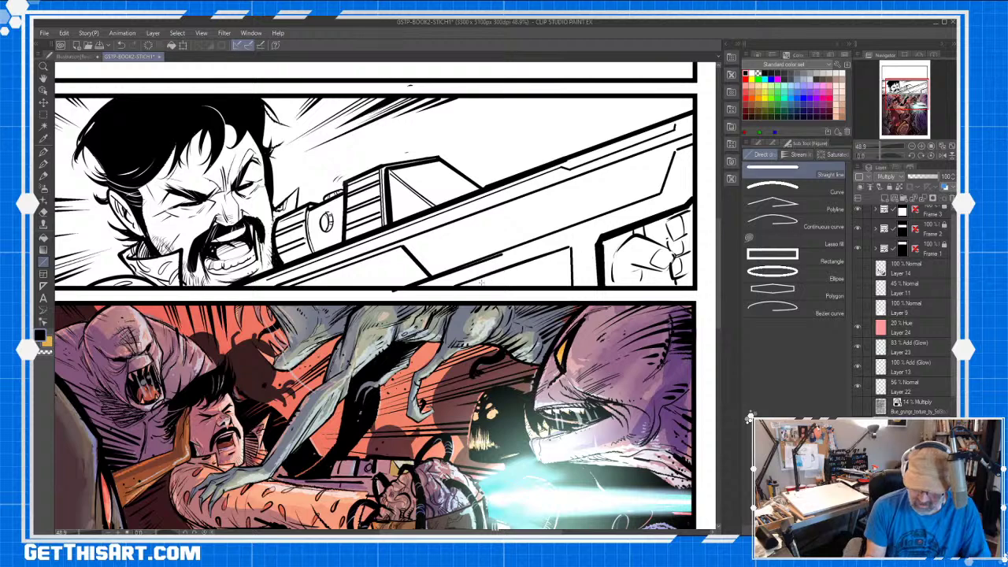
- Fill the boxed vent on the gun's lower body with thin parallel diagonal lines
{"action": "mouse_move", "coordinate": [570, 253]}
{"action": "left_mouse_down"}
{"action": "mouse_move", "coordinate": [468, 289]}
{"action": "mouse_move", "coordinate": [570, 252]}
{"action": "left_mouse_up"}
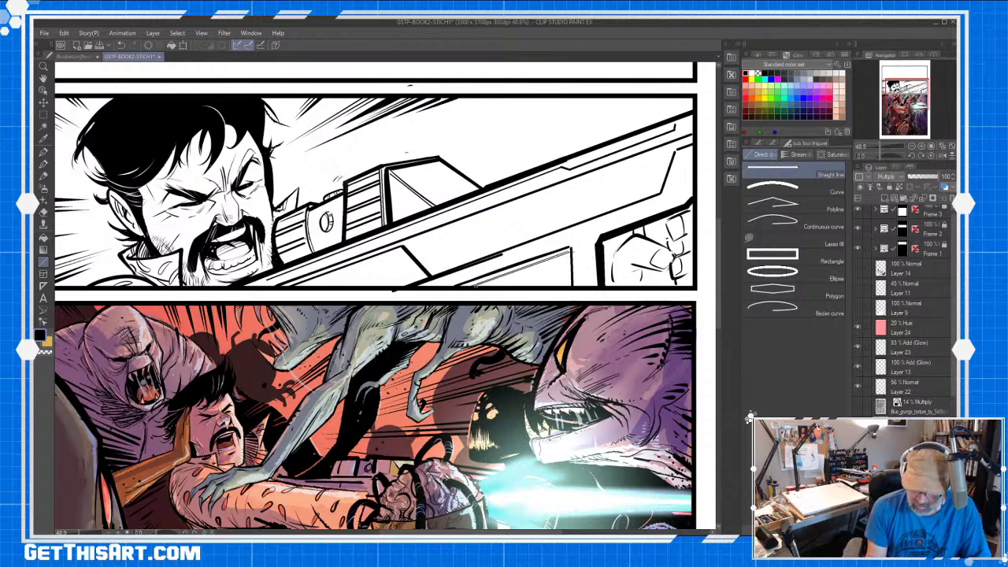
{"action": "mouse_move", "coordinate": [491, 285]}
{"action": "left_mouse_down"}
{"action": "mouse_move", "coordinate": [571, 257]}
{"action": "mouse_move", "coordinate": [508, 286]}
{"action": "left_mouse_up"}
{"action": "left_click_drag", "start_coordinate": [570, 260], "coordinate": [508, 288]}
{"action": "left_click_drag", "start_coordinate": [570, 262], "coordinate": [511, 287]}
{"action": "left_click_drag", "start_coordinate": [567, 271], "coordinate": [537, 286]}
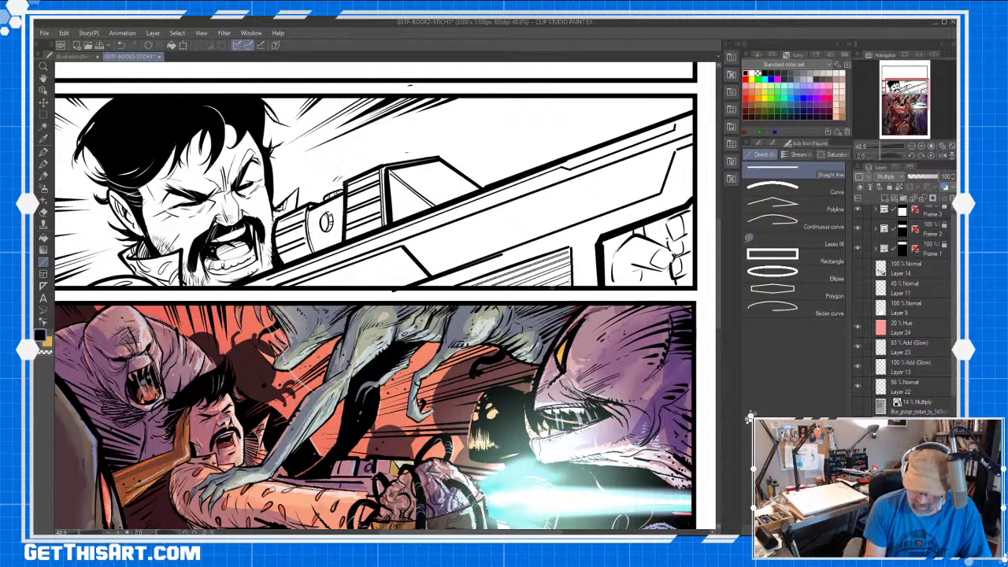
- Draw thin lines parallel to the vent's outline and the gun's side groove, erasing the overhang below the panel's bottom border
{"action": "left_click_drag", "start_coordinate": [439, 285], "coordinate": [571, 241]}
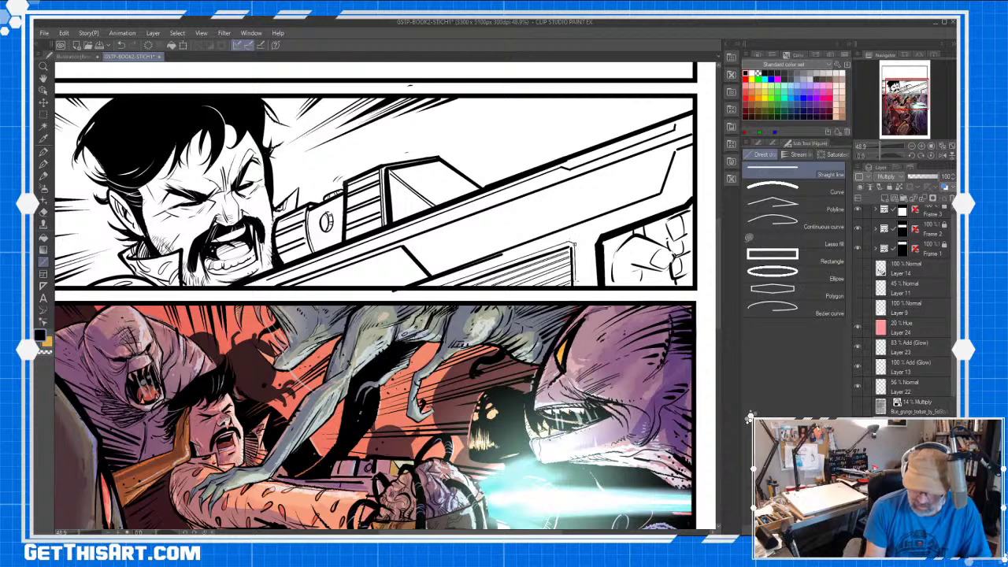
{"action": "left_click_drag", "start_coordinate": [429, 274], "coordinate": [692, 140]}
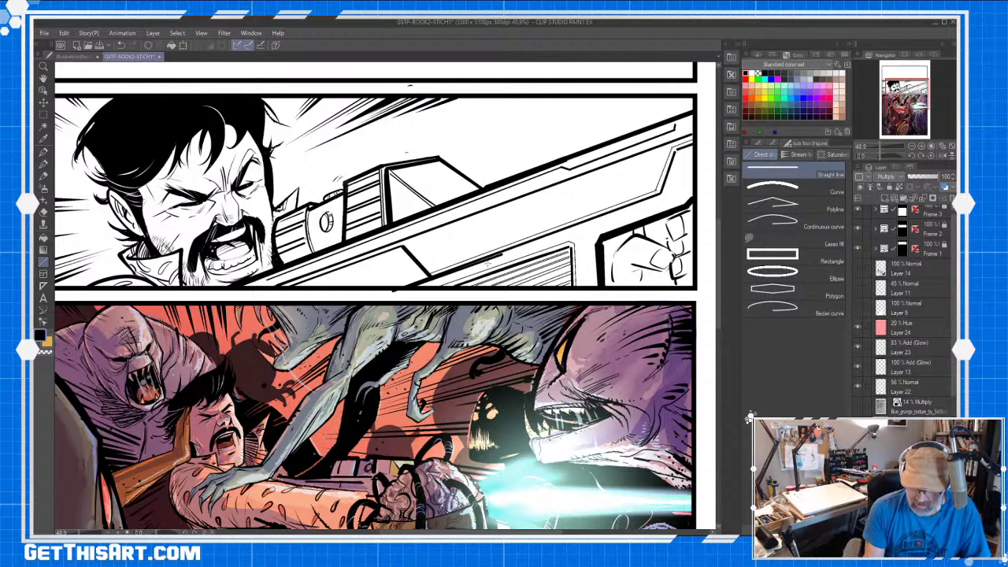
{"action": "key", "text": "e"}
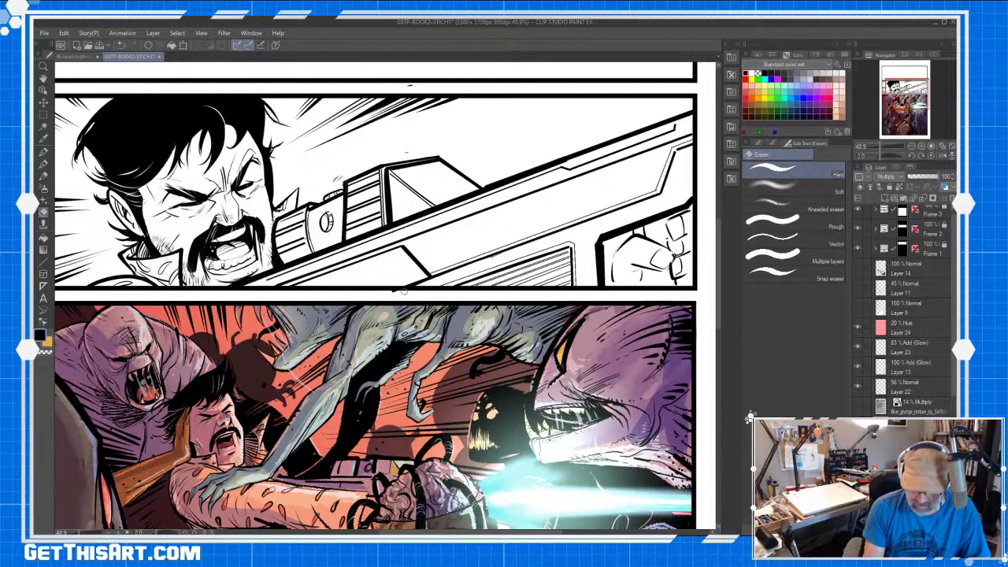
{"action": "key", "text": "u"}
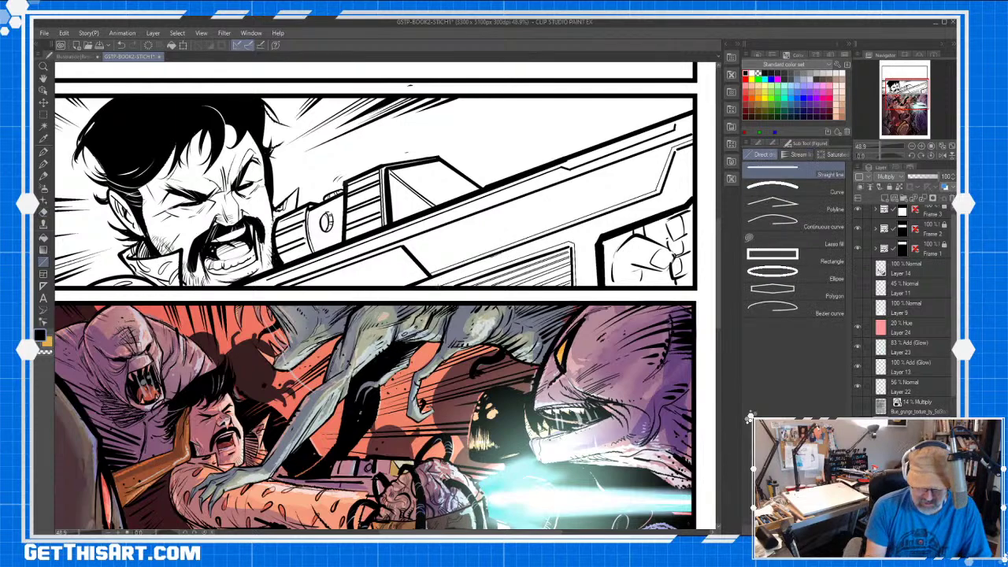
{"action": "left_click_drag", "start_coordinate": [671, 192], "coordinate": [693, 154]}
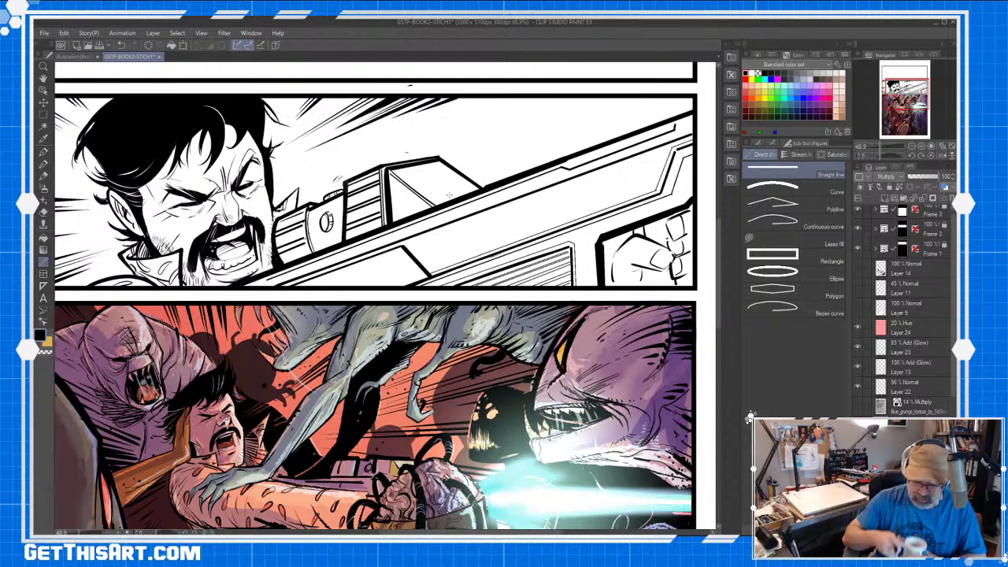
- Save the page and set the Straight line tool to a tapered ending with a brush size of 12
{"action": "left_click", "coordinate": [109, 45]}
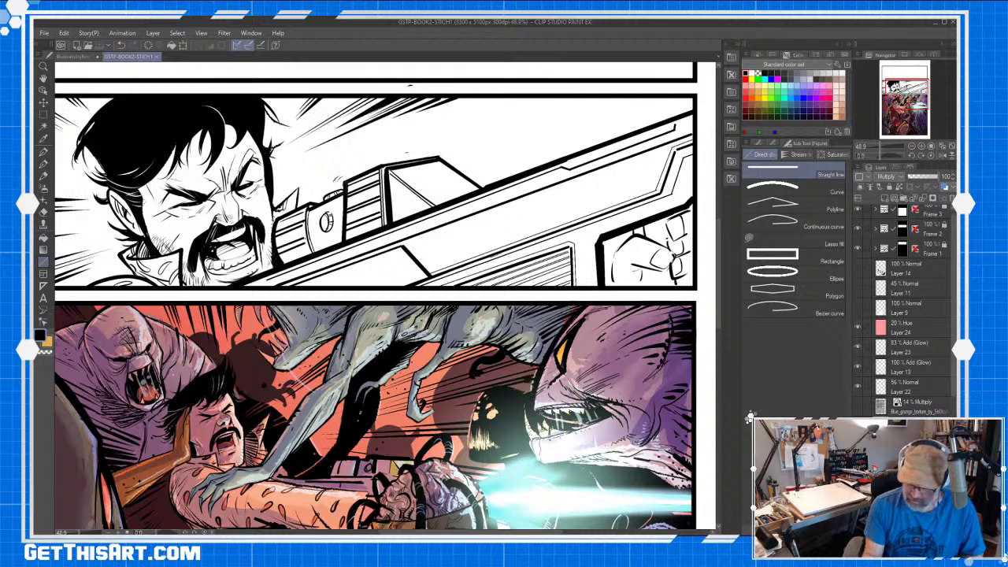
{"action": "left_click", "coordinate": [773, 143]}
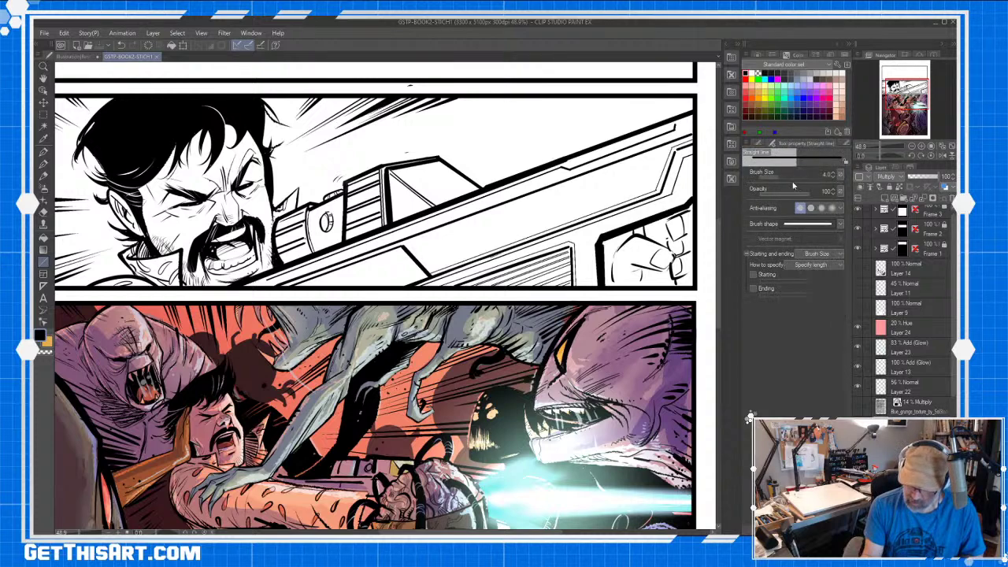
{"action": "left_click", "coordinate": [753, 289]}
{"action": "key", "text": "]"}
{"action": "key", "text": "]"}
{"action": "key", "text": "]"}
{"action": "key", "text": "]"}
{"action": "key", "text": "]"}
{"action": "key", "text": "]"}
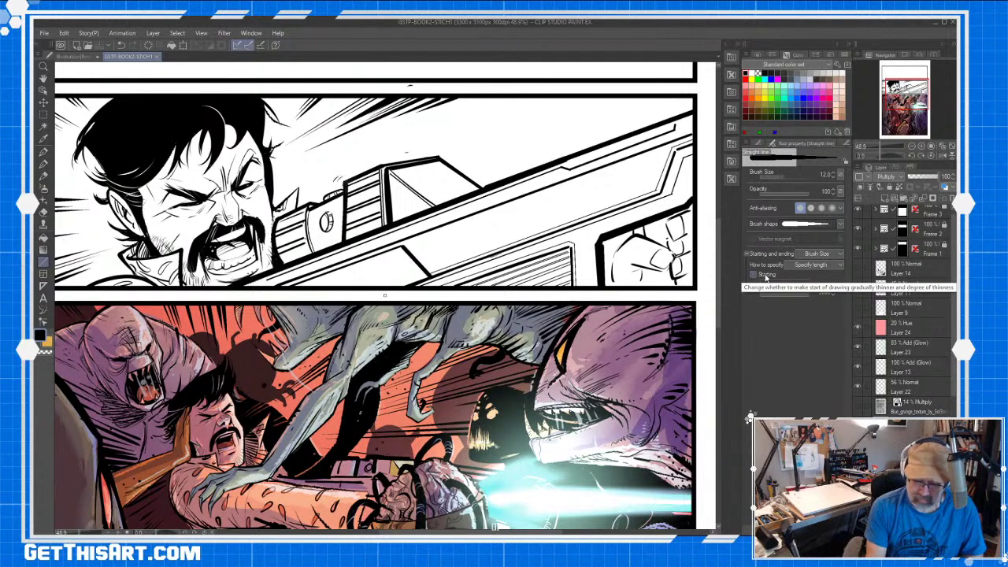
- Draw bold tapered speed lines from the middle panel's top border down toward the gun's sight, redoing the first stroke
{"action": "left_click_drag", "start_coordinate": [578, 95], "coordinate": [361, 155]}
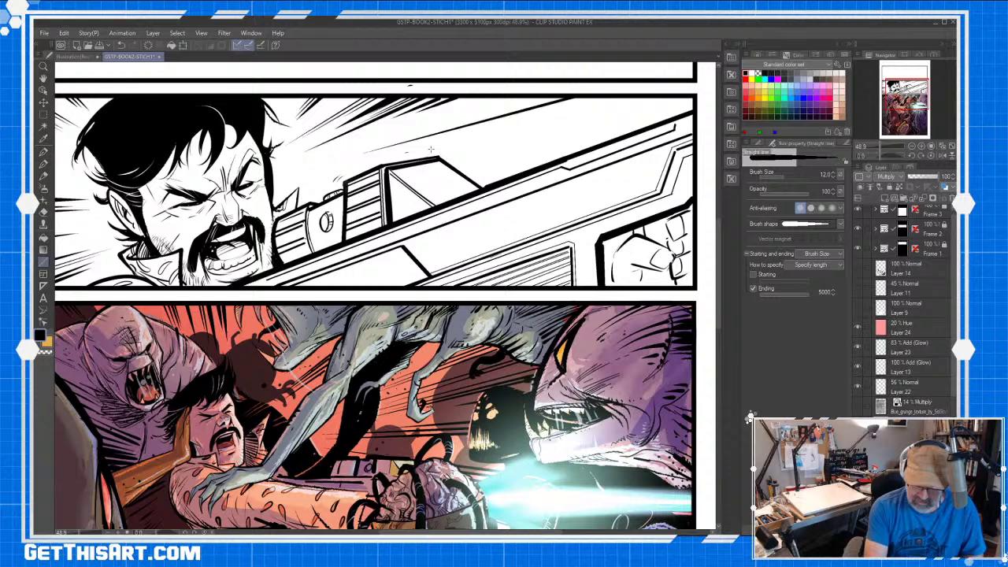
{"action": "key", "text": "ctrl+z"}
{"action": "left_click_drag", "start_coordinate": [548, 97], "coordinate": [356, 160]}
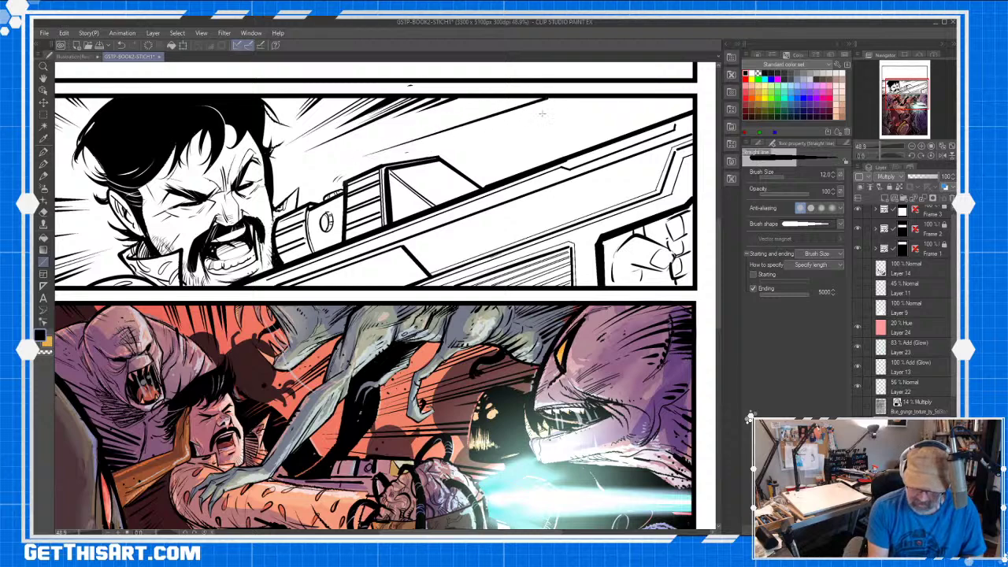
{"action": "left_click_drag", "start_coordinate": [581, 94], "coordinate": [400, 155]}
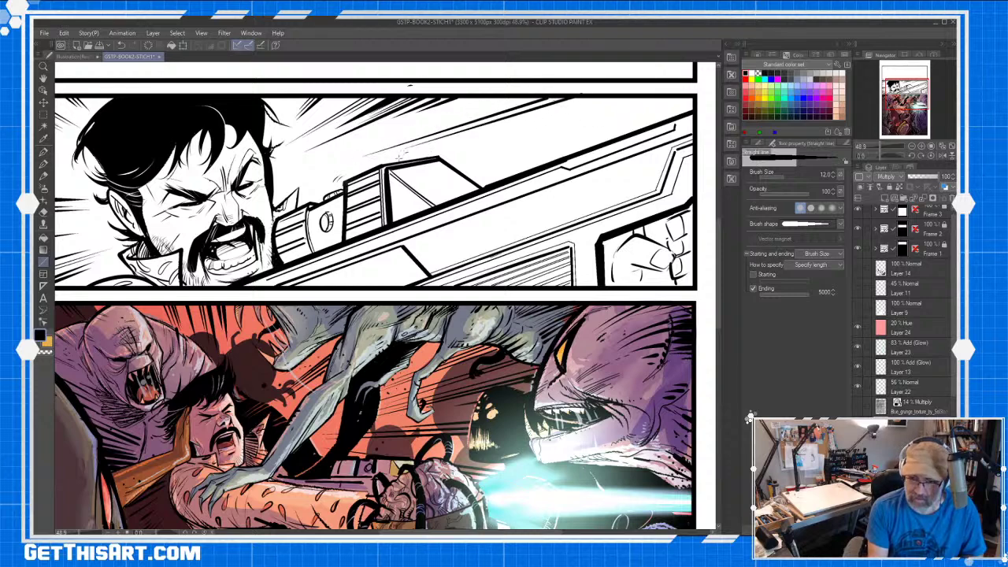
{"action": "left_click_drag", "start_coordinate": [583, 97], "coordinate": [439, 140]}
- Add finer tapered speed lines above the gun barrel with the straight line brush size reduced to 5 and 4
{"action": "key", "text": "bracketleft"}
{"action": "key", "text": "bracketleft"}
{"action": "key", "text": "bracketleft"}
{"action": "key", "text": "bracketleft"}
{"action": "key", "text": "bracketleft"}
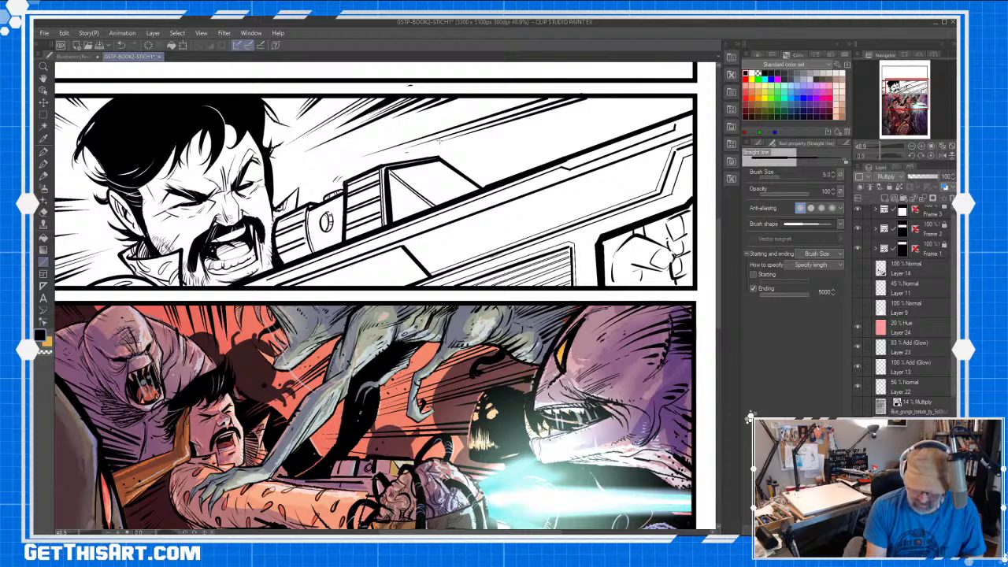
{"action": "left_click_drag", "start_coordinate": [665, 98], "coordinate": [463, 147]}
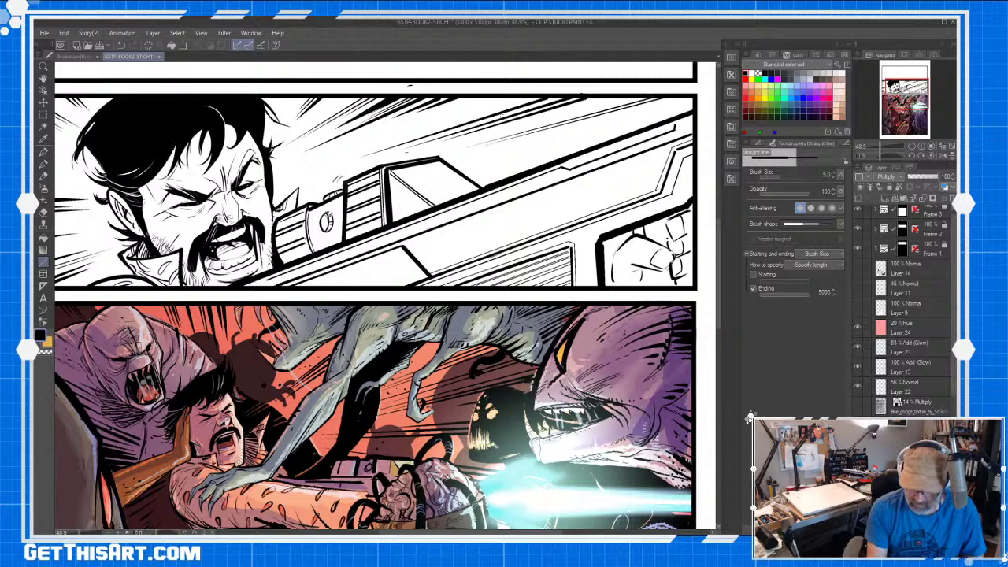
{"action": "left_click_drag", "start_coordinate": [536, 97], "coordinate": [409, 137]}
{"action": "left_click_drag", "start_coordinate": [535, 97], "coordinate": [484, 112]}
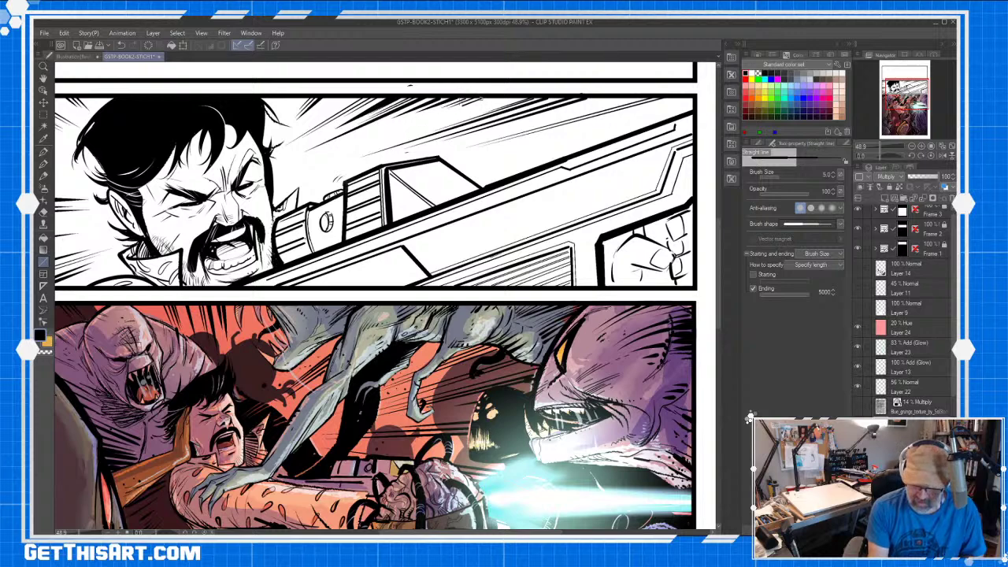
{"action": "key", "text": "bracketright"}
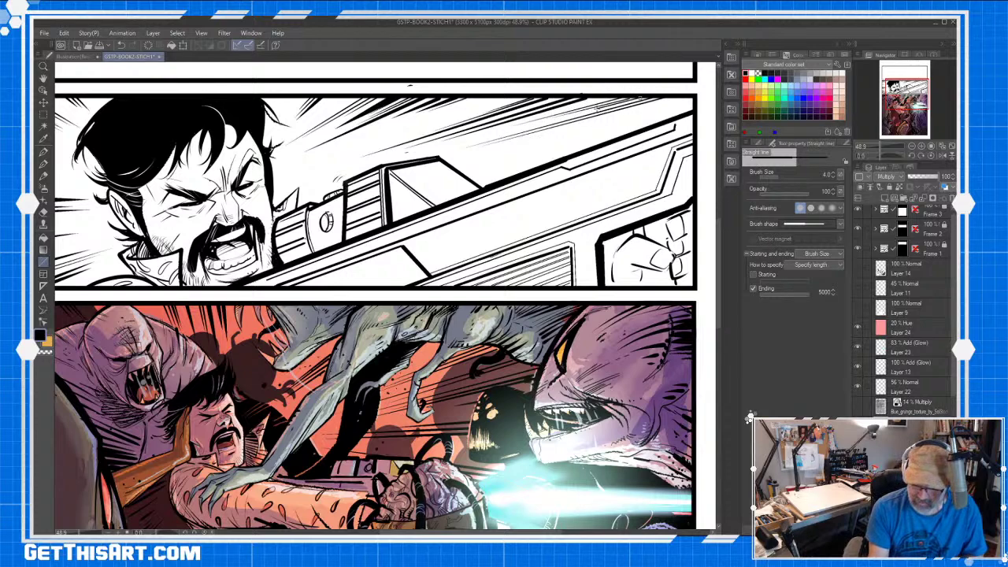
- Ink the contours of the thumb and fingers gripping the gun with the inker pen at size 30
{"action": "key", "text": "space"}
{"action": "left_click_drag", "start_coordinate": [598, 106], "coordinate": [629, 90]}
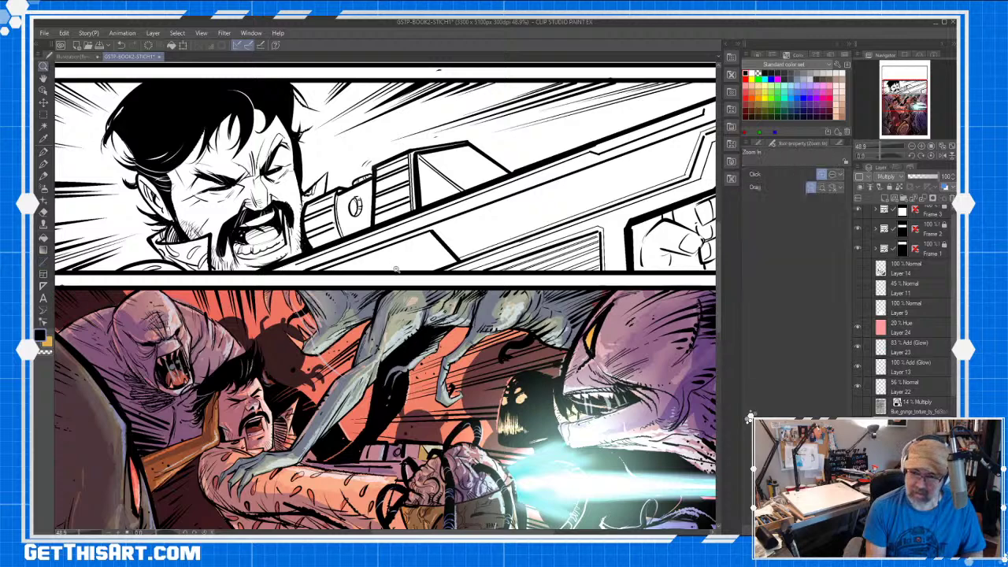
{"action": "scroll", "coordinate": [397, 268], "scroll_direction": "down", "scroll_amount": 3}
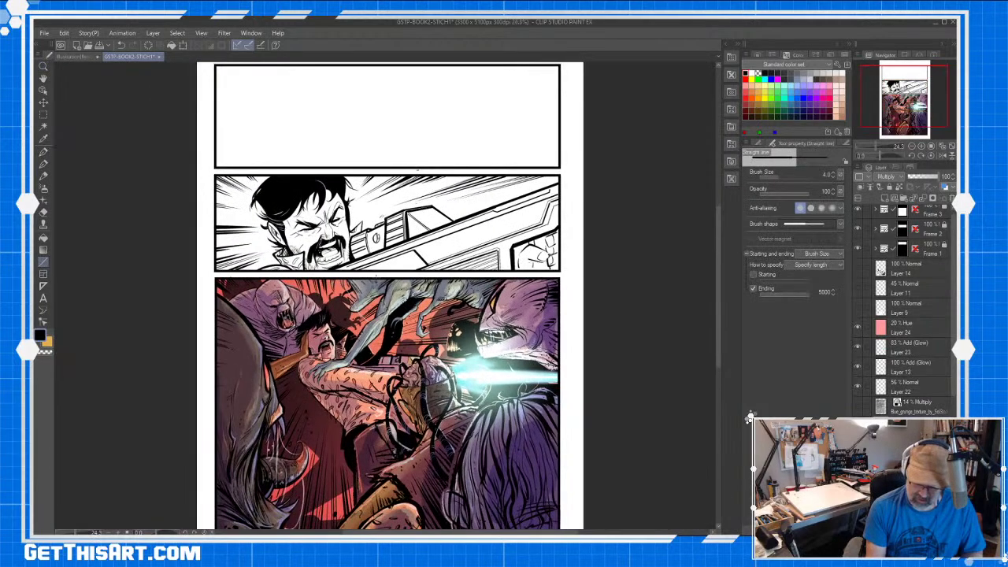
{"action": "key", "text": "/"}
{"action": "left_click_drag", "start_coordinate": [543, 251], "coordinate": [571, 245]}
{"action": "key", "text": "space"}
{"action": "left_click_drag", "start_coordinate": [545, 209], "coordinate": [517, 205]}
{"action": "key", "text": "p"}
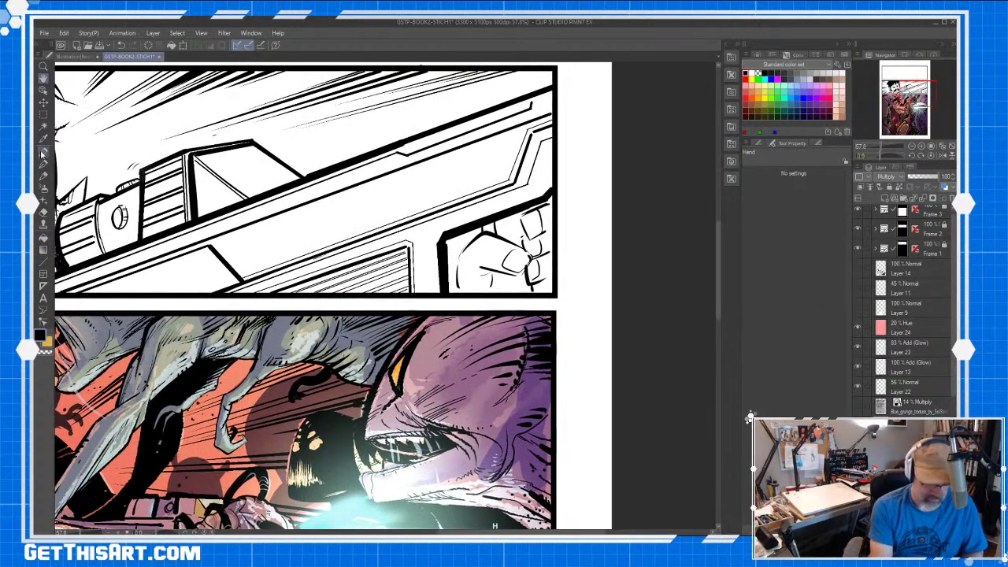
{"action": "mouse_move", "coordinate": [477, 234]}
{"action": "left_mouse_down"}
{"action": "mouse_move", "coordinate": [458, 252]}
{"action": "mouse_move", "coordinate": [459, 288]}
{"action": "mouse_move", "coordinate": [489, 291]}
{"action": "left_mouse_up"}
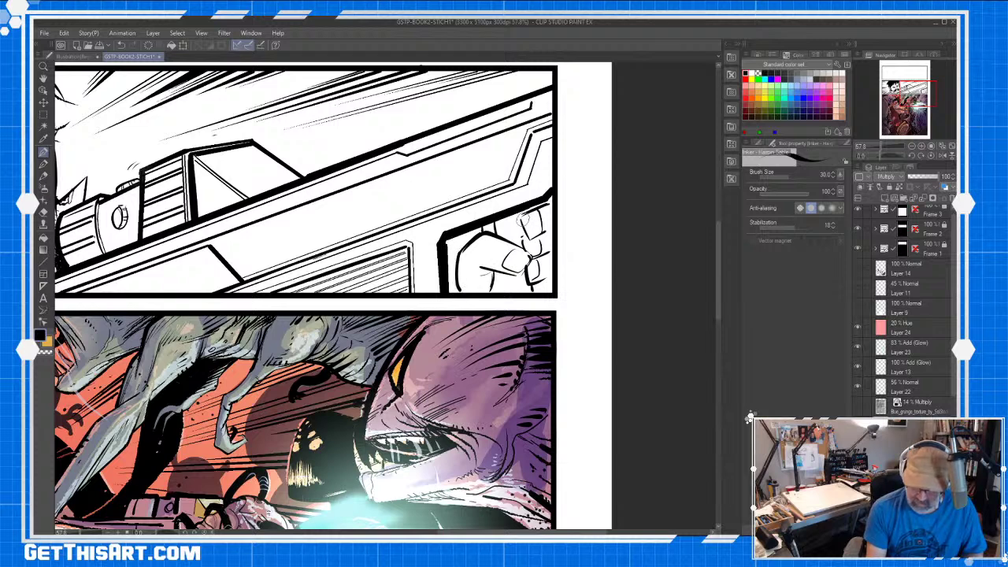
{"action": "mouse_move", "coordinate": [525, 215]}
{"action": "left_mouse_down"}
{"action": "mouse_move", "coordinate": [528, 232]}
{"action": "mouse_move", "coordinate": [541, 226]}
{"action": "mouse_move", "coordinate": [538, 208]}
{"action": "mouse_move", "coordinate": [516, 274]}
{"action": "mouse_move", "coordinate": [480, 264]}
{"action": "mouse_move", "coordinate": [476, 245]}
{"action": "mouse_move", "coordinate": [466, 254]}
{"action": "left_mouse_up"}
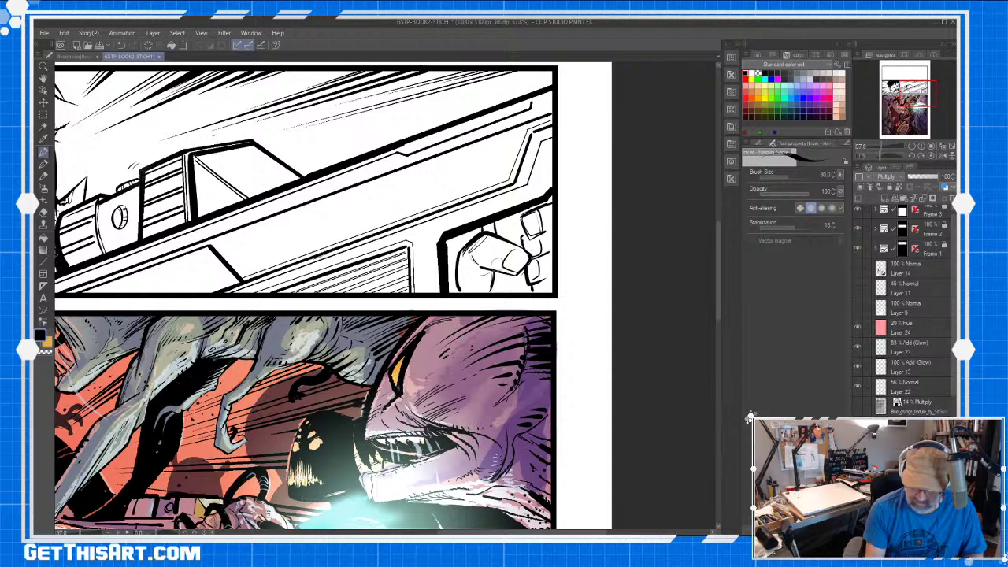
{"action": "left_click_drag", "start_coordinate": [526, 274], "coordinate": [526, 265]}
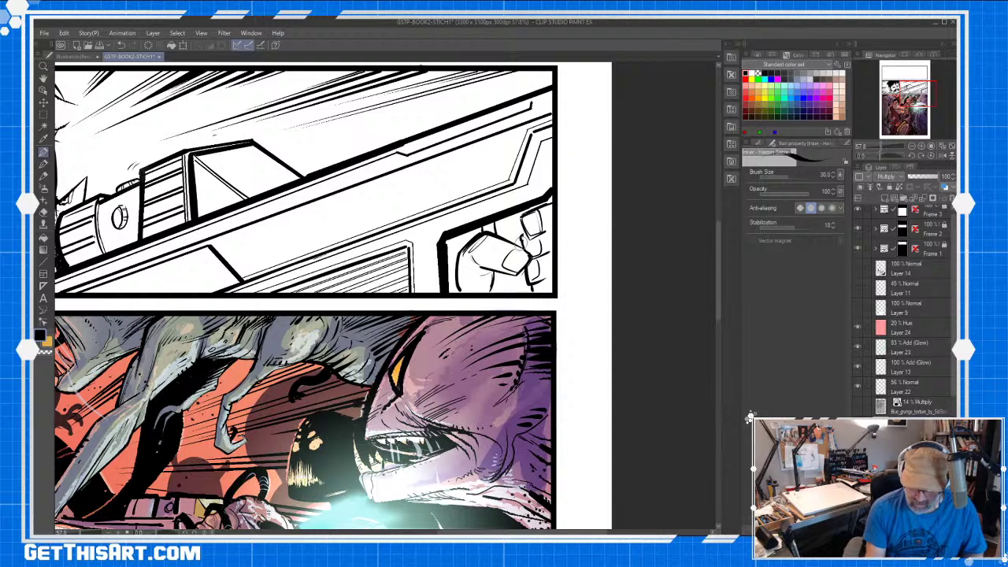
- Fill the gaps around the thumb and fingers inside the gun's opening with solid black
{"action": "mouse_move", "coordinate": [520, 215]}
{"action": "left_mouse_down"}
{"action": "mouse_move", "coordinate": [533, 239]}
{"action": "mouse_move", "coordinate": [543, 234]}
{"action": "mouse_move", "coordinate": [515, 214]}
{"action": "mouse_move", "coordinate": [506, 233]}
{"action": "mouse_move", "coordinate": [544, 203]}
{"action": "left_mouse_up"}
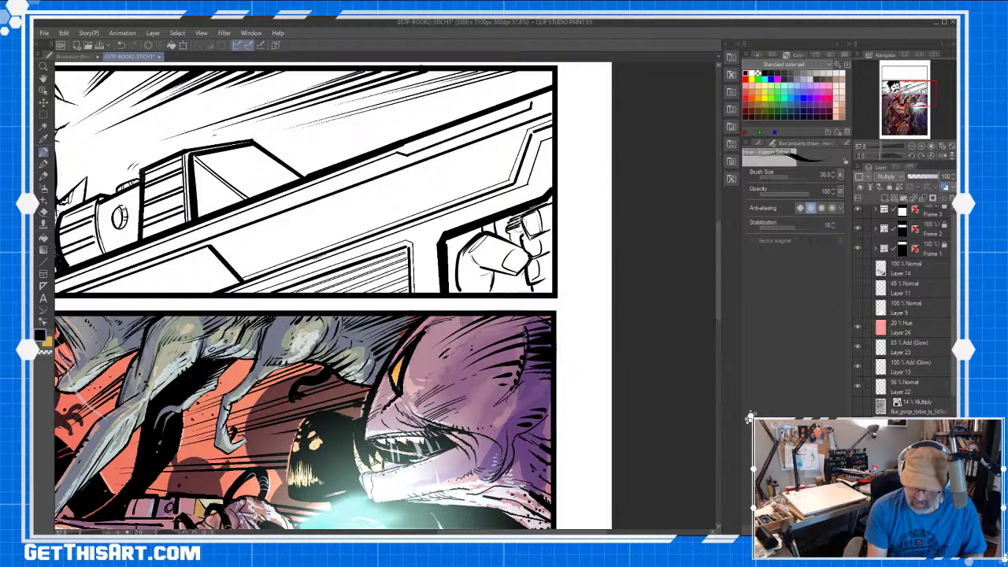
{"action": "left_click_drag", "start_coordinate": [514, 220], "coordinate": [538, 205]}
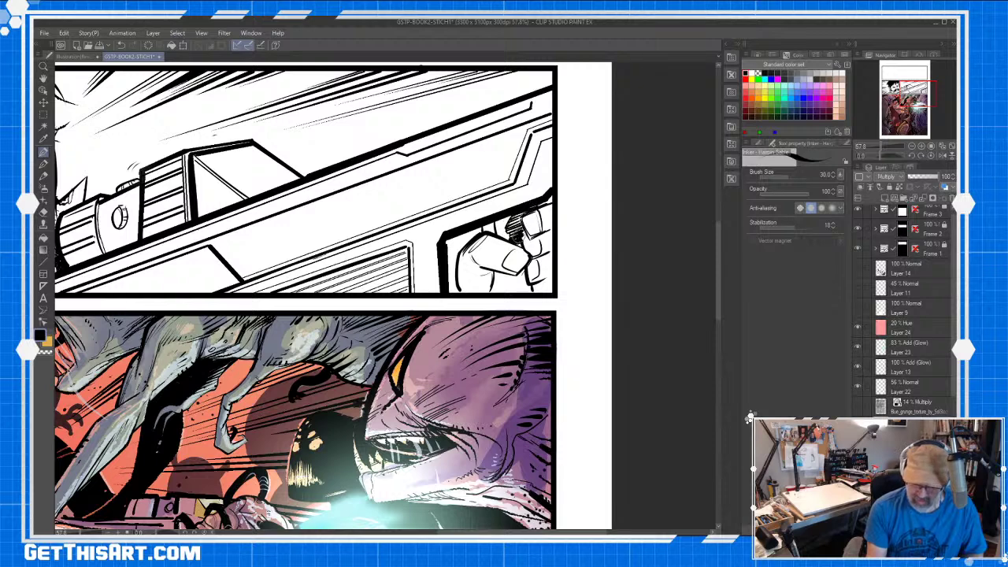
{"action": "mouse_move", "coordinate": [502, 273]}
{"action": "left_mouse_down"}
{"action": "mouse_move", "coordinate": [514, 290]}
{"action": "mouse_move", "coordinate": [505, 282]}
{"action": "mouse_move", "coordinate": [521, 274]}
{"action": "mouse_move", "coordinate": [506, 284]}
{"action": "mouse_move", "coordinate": [529, 289]}
{"action": "left_mouse_up"}
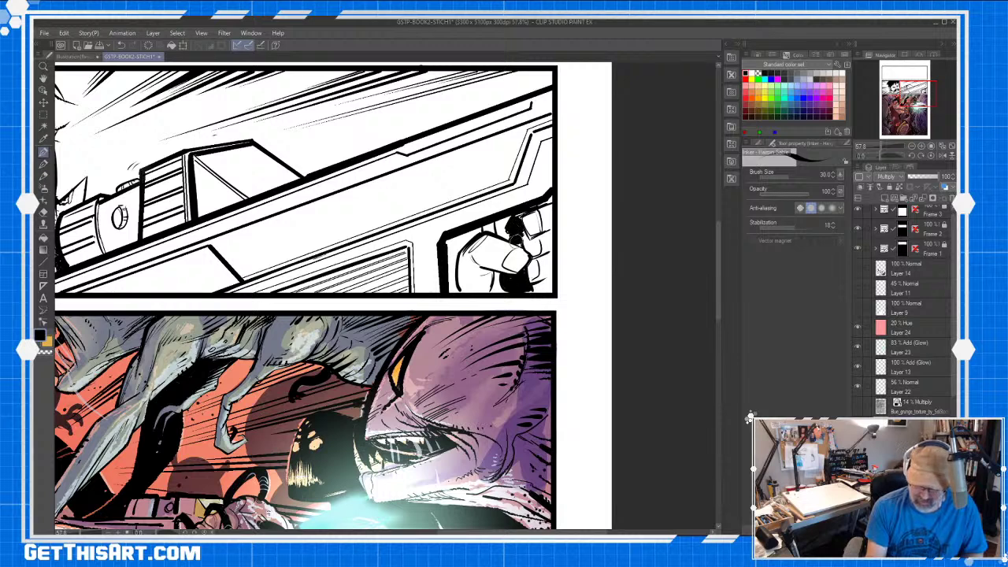
{"action": "mouse_move", "coordinate": [520, 219]}
{"action": "left_mouse_down"}
{"action": "mouse_move", "coordinate": [526, 208]}
{"action": "mouse_move", "coordinate": [505, 234]}
{"action": "mouse_move", "coordinate": [486, 219]}
{"action": "mouse_move", "coordinate": [506, 220]}
{"action": "mouse_move", "coordinate": [500, 232]}
{"action": "mouse_move", "coordinate": [545, 211]}
{"action": "mouse_move", "coordinate": [520, 278]}
{"action": "mouse_move", "coordinate": [501, 288]}
{"action": "mouse_move", "coordinate": [502, 239]}
{"action": "left_mouse_up"}
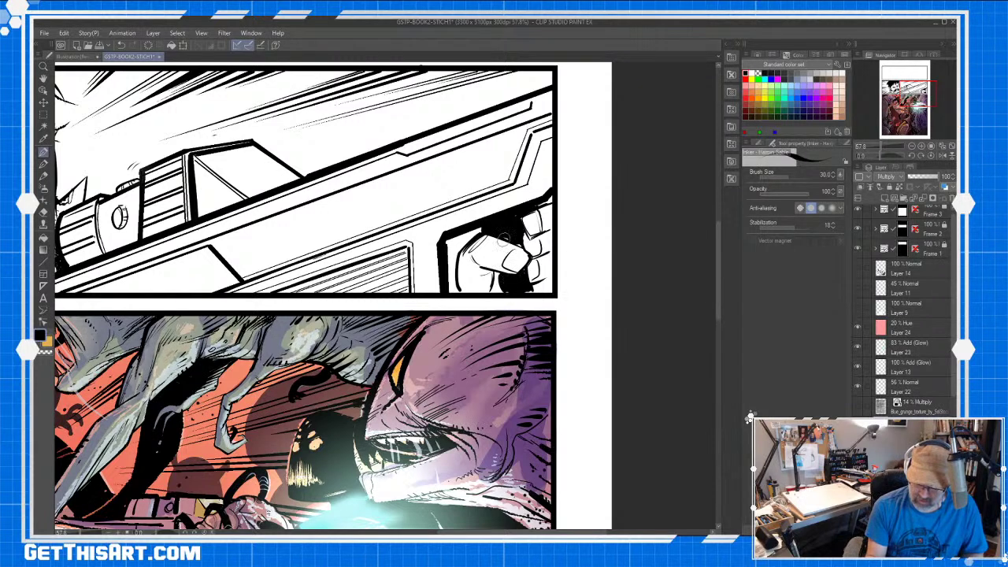
- Switch the drawing colour to white and cut small lines into the black areas above and below the thumb
{"action": "key", "text": "x"}
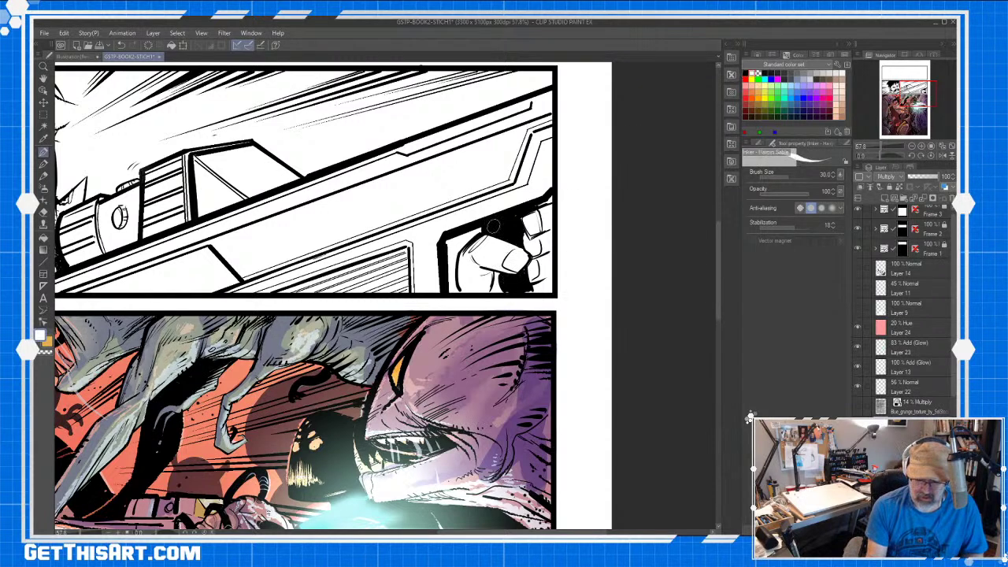
{"action": "left_click_drag", "start_coordinate": [500, 234], "coordinate": [523, 229]}
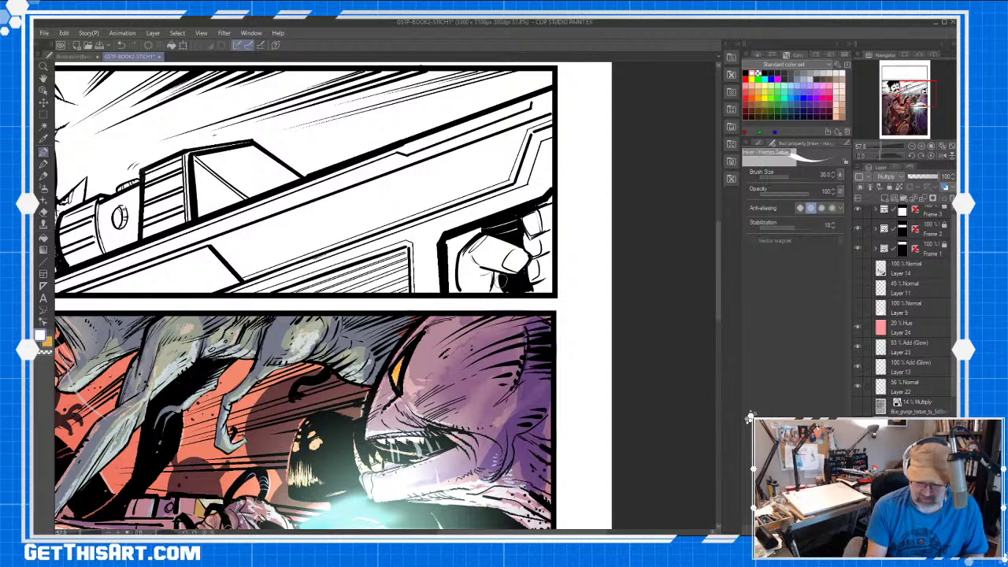
{"action": "mouse_move", "coordinate": [501, 278]}
{"action": "left_mouse_down"}
{"action": "mouse_move", "coordinate": [526, 279]}
{"action": "mouse_move", "coordinate": [532, 291]}
{"action": "left_mouse_up"}
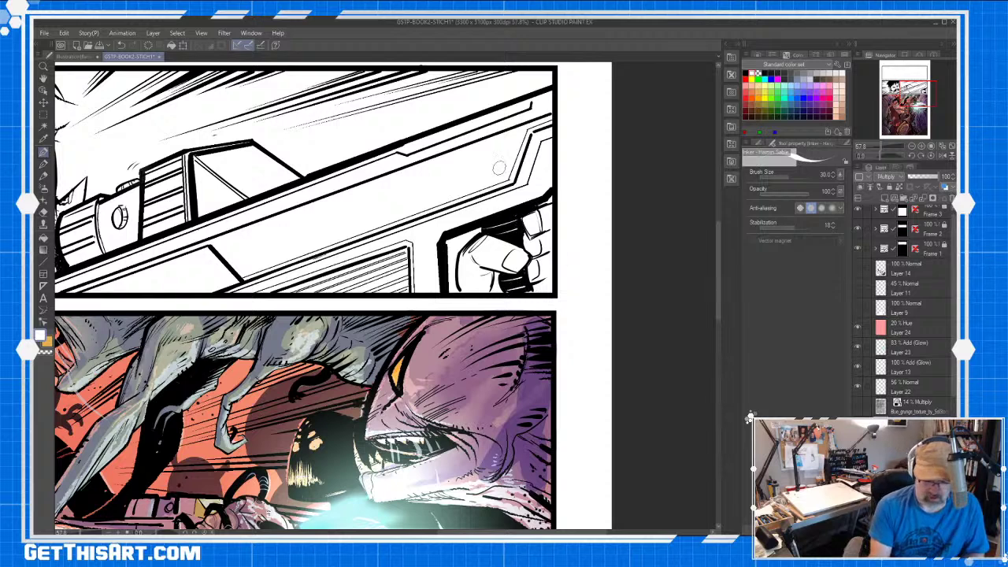
- Review the inked middle panel up close and in relation to the rest of the page
{"action": "key", "text": "space"}
{"action": "mouse_move", "coordinate": [338, 215]}
{"action": "left_mouse_down"}
{"action": "mouse_move", "coordinate": [629, 133]}
{"action": "mouse_move", "coordinate": [646, 181]}
{"action": "left_mouse_up"}
{"action": "mouse_move", "coordinate": [473, 246]}
{"action": "left_mouse_down"}
{"action": "mouse_move", "coordinate": [510, 367]}
{"action": "mouse_move", "coordinate": [345, 249]}
{"action": "left_mouse_up"}
{"action": "left_click_drag", "start_coordinate": [319, 135], "coordinate": [71, 170]}
{"action": "left_click_drag", "start_coordinate": [548, 339], "coordinate": [658, 299]}
{"action": "left_click_drag", "start_coordinate": [568, 286], "coordinate": [667, 345]}
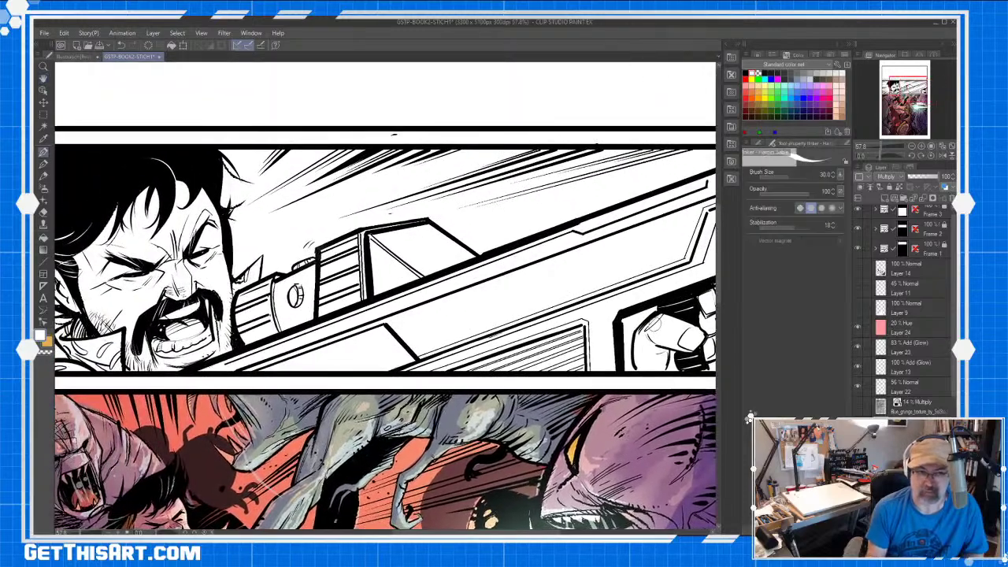
{"action": "key", "text": "ctrl+space"}
{"action": "left_click_drag", "start_coordinate": [559, 317], "coordinate": [496, 319]}
{"action": "key", "text": "space"}
{"action": "left_click_drag", "start_coordinate": [603, 356], "coordinate": [537, 330]}
{"action": "key", "text": "ctrl+space"}
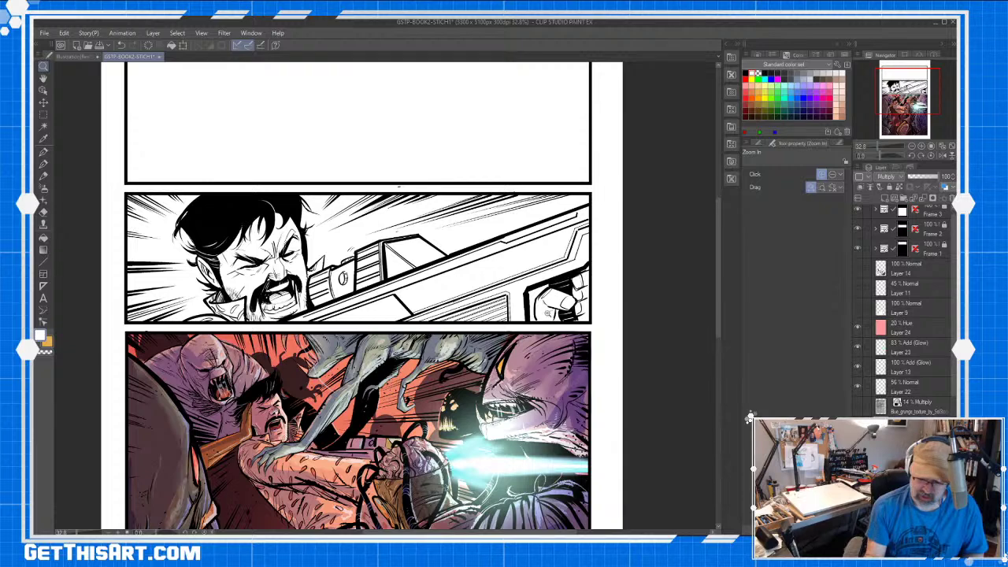
{"action": "scroll", "coordinate": [716, 214], "scroll_direction": "up", "scroll_amount": 1}
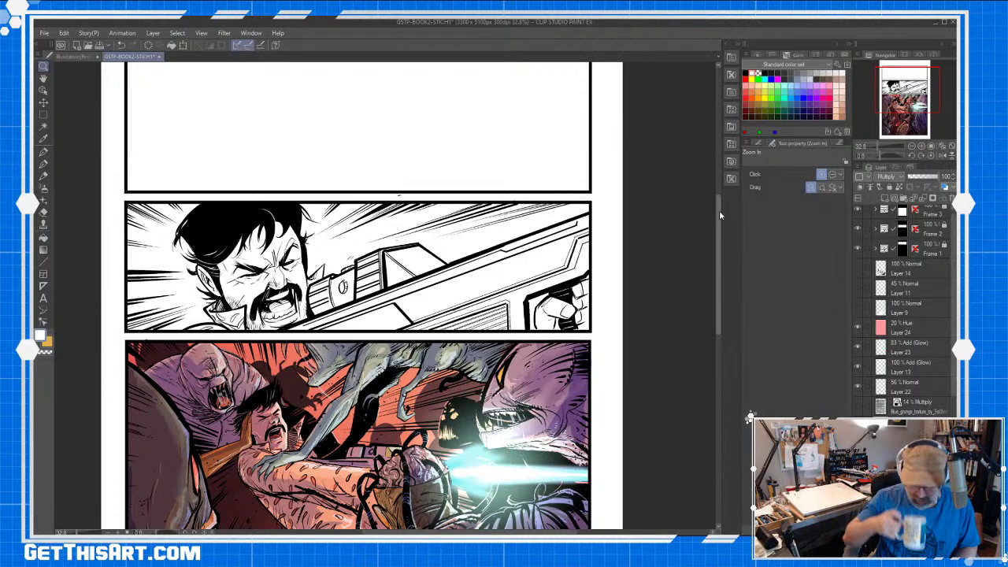
{"action": "scroll", "coordinate": [719, 210], "scroll_direction": "up", "scroll_amount": 2}
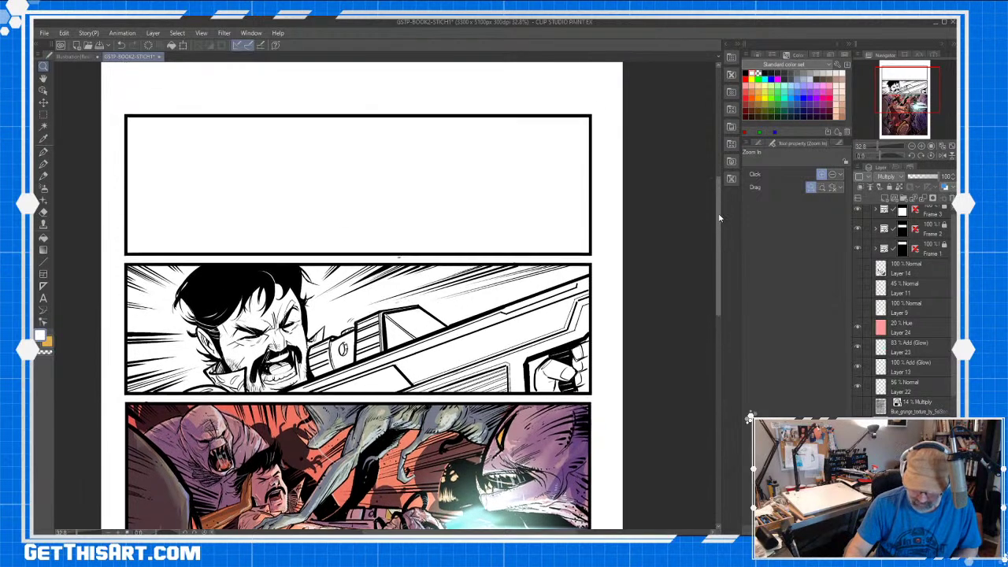
{"action": "scroll", "coordinate": [722, 221], "scroll_direction": "down", "scroll_amount": 1}
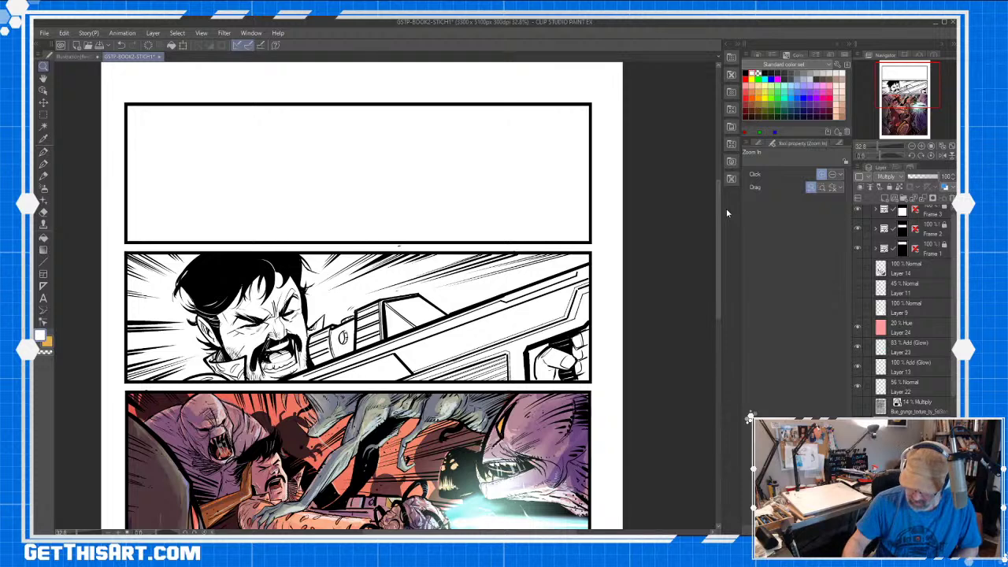
- Show the blue rough sketch layer to check the top panel's layout, and hide it again
{"action": "left_click_drag", "start_coordinate": [953, 331], "coordinate": [954, 368]}
{"action": "key", "text": "alt+bracketleft"}
{"action": "key", "text": "alt+bracketleft"}
{"action": "key", "text": "alt+bracketleft"}
{"action": "key", "text": "alt+bracketleft"}
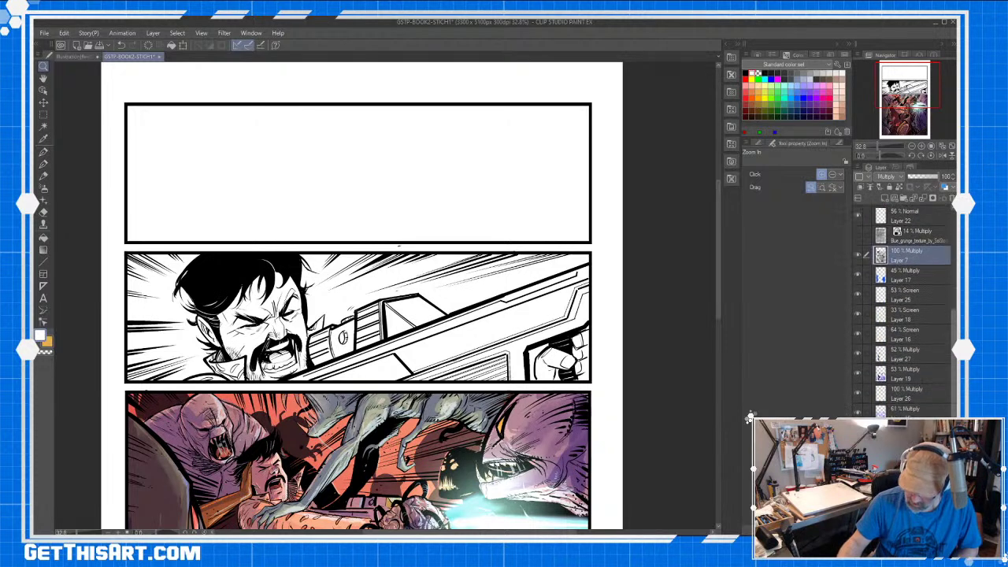
{"action": "left_click", "coordinate": [858, 485]}
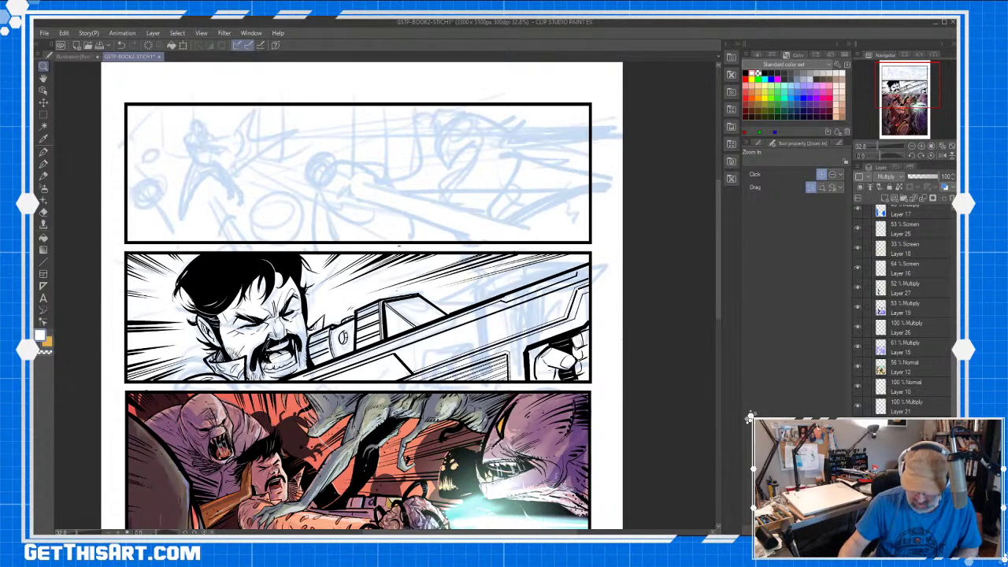
{"action": "key", "text": "ctrl+comma"}
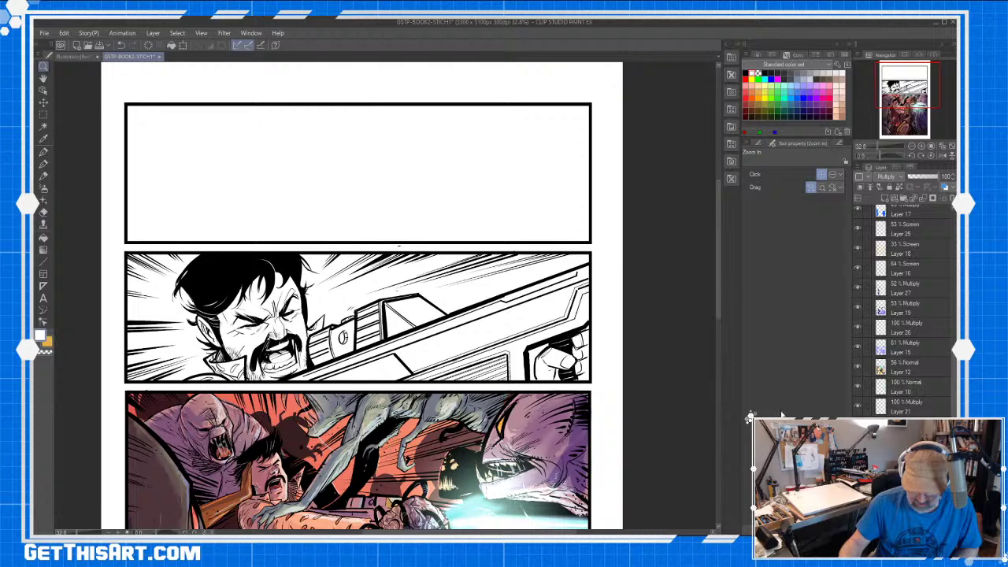
- Fill the page beneath the line art with flat red on a Normal-mode layer
{"action": "scroll", "coordinate": [717, 339], "scroll_direction": "down", "scroll_amount": 3}
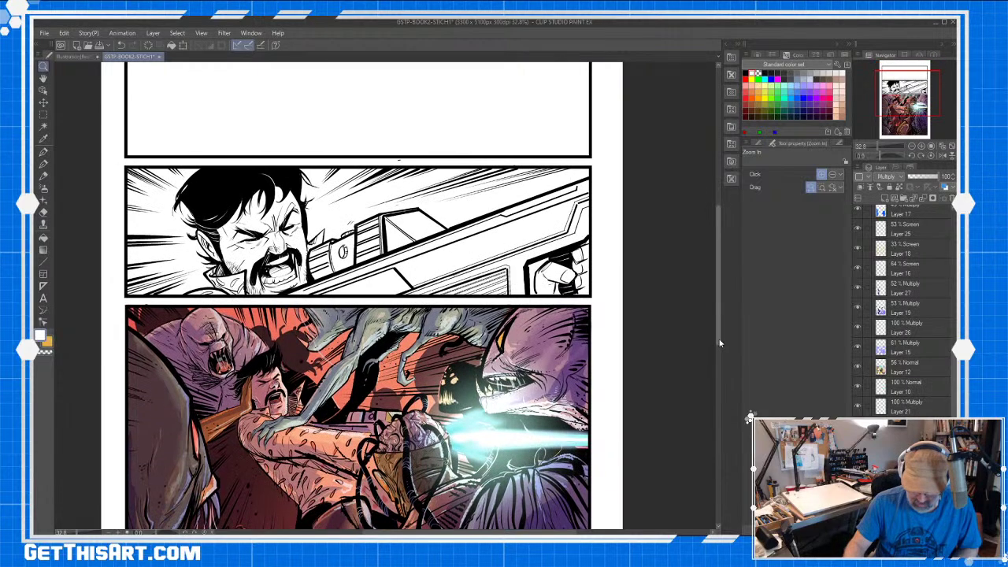
{"action": "left_click_drag", "start_coordinate": [720, 343], "coordinate": [720, 341]}
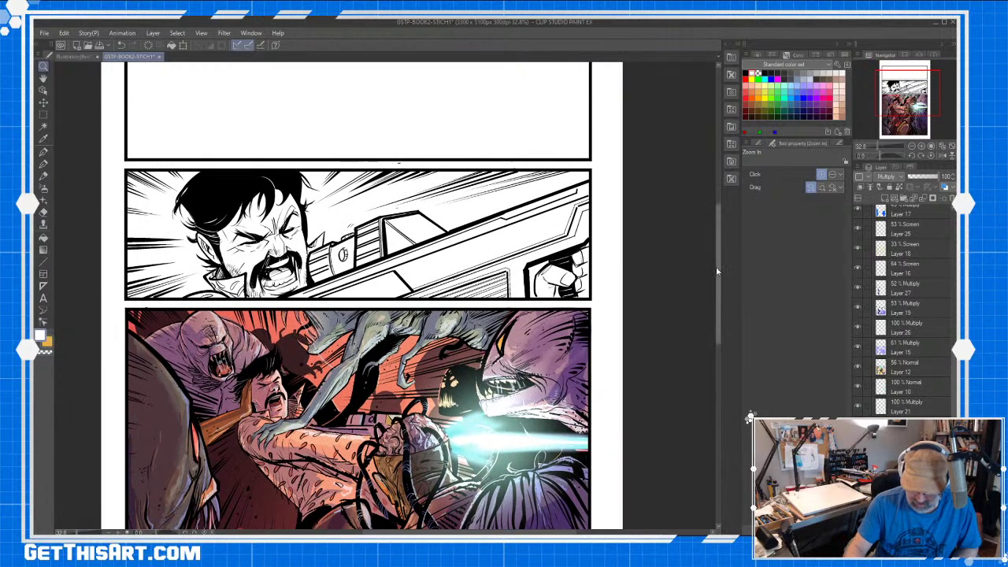
{"action": "left_click_drag", "start_coordinate": [718, 273], "coordinate": [719, 270]}
{"action": "scroll", "coordinate": [718, 270], "scroll_direction": "down", "scroll_amount": 1}
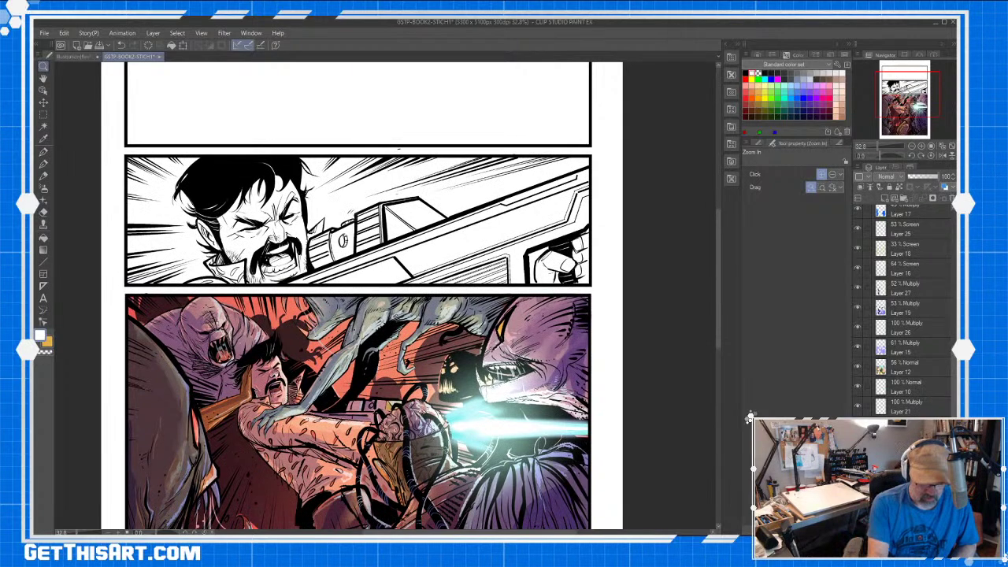
{"action": "key", "text": "g"}
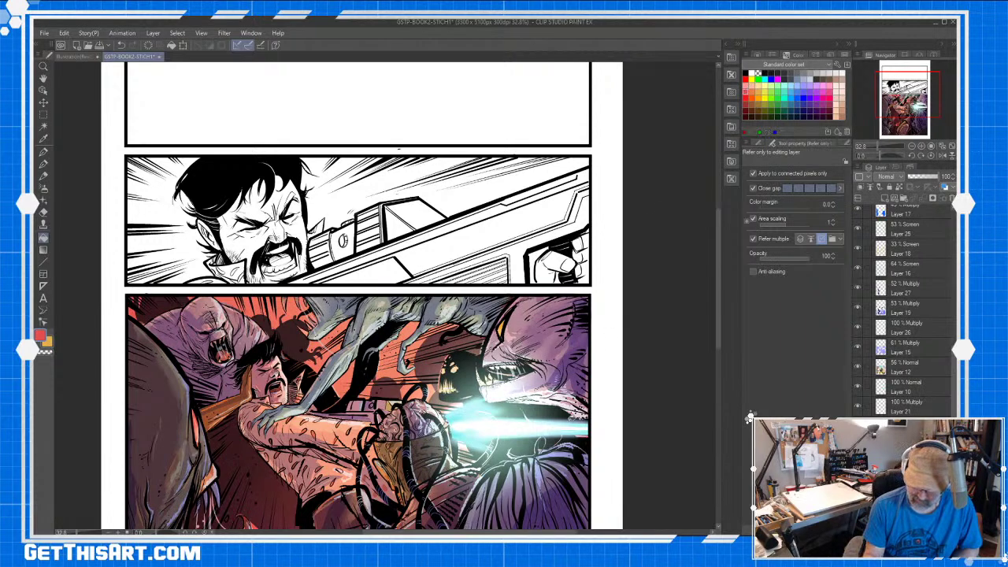
{"action": "left_click", "coordinate": [573, 418]}
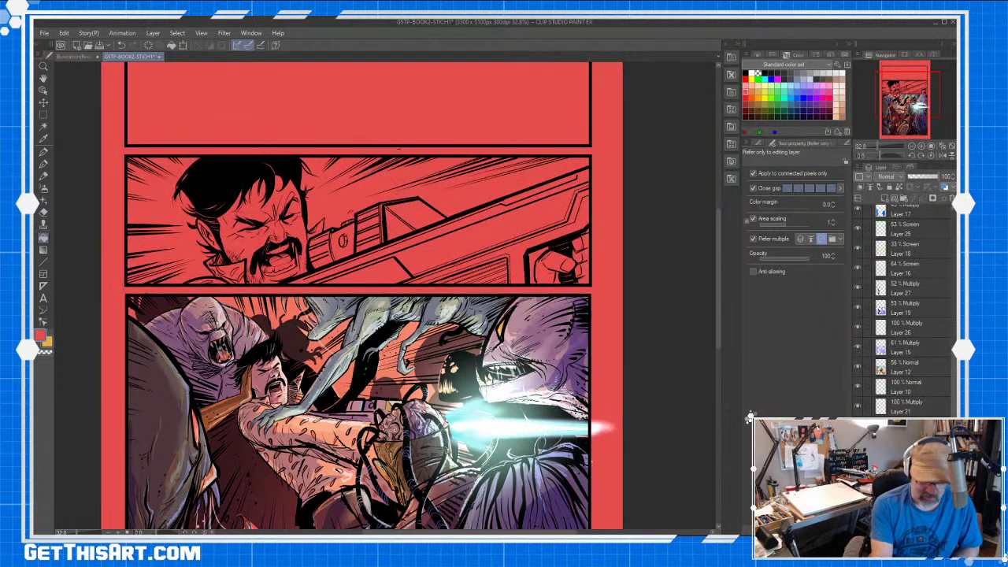
{"action": "left_click", "coordinate": [43, 127]}
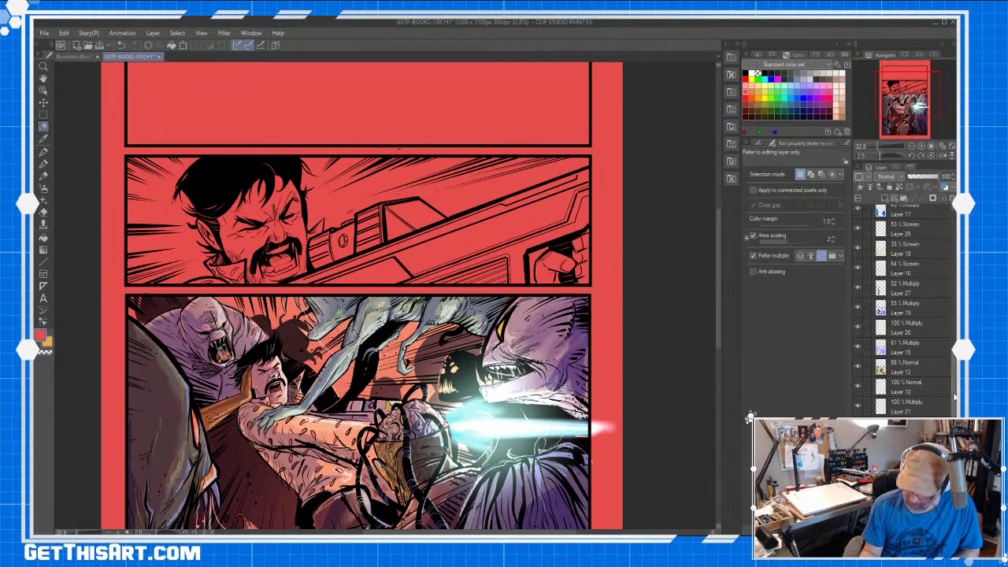
{"action": "left_click_drag", "start_coordinate": [954, 387], "coordinate": [953, 381]}
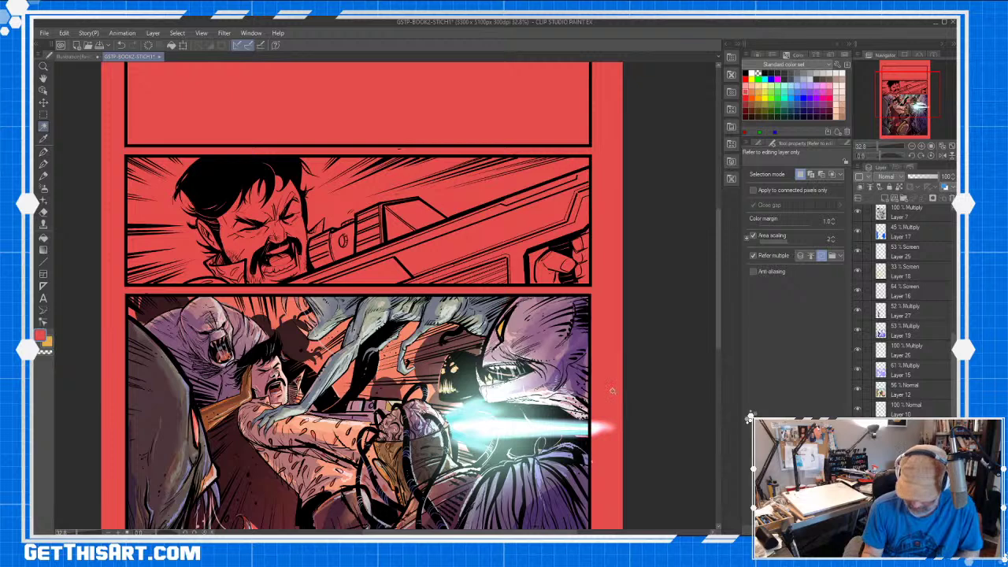
{"action": "key", "text": "ctrl+a"}
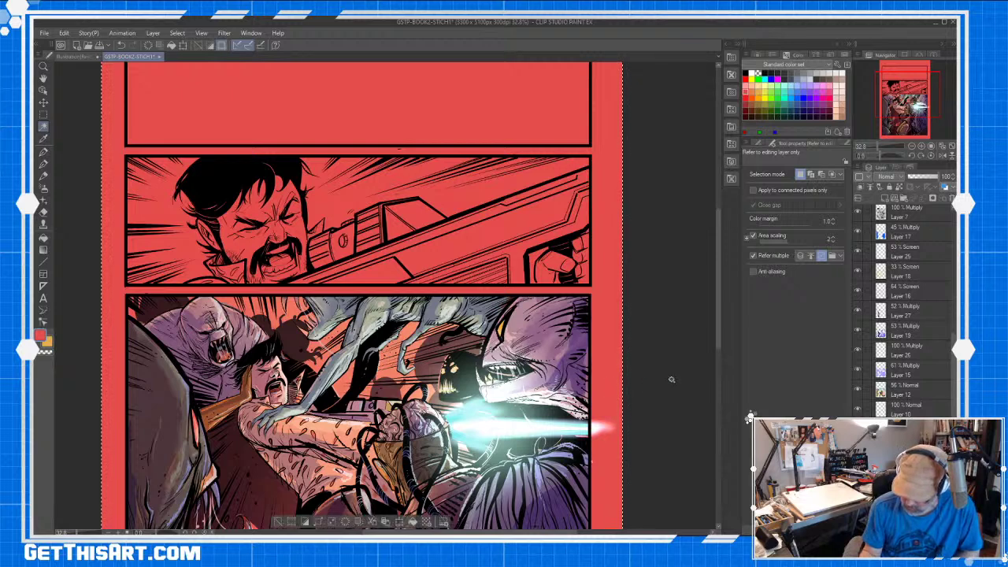
{"action": "scroll", "coordinate": [945, 323], "scroll_direction": "up", "scroll_amount": 5}
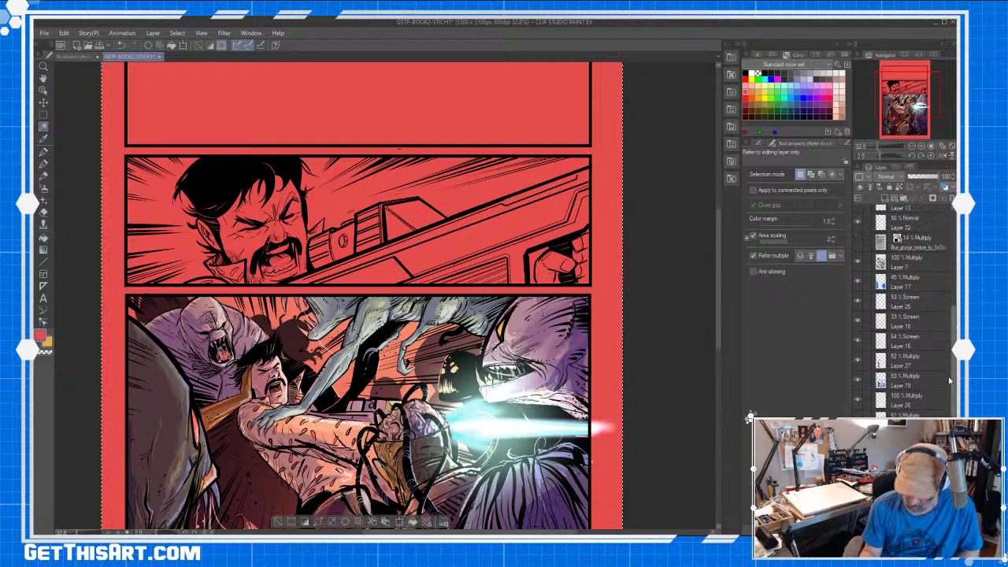
{"action": "left_click_drag", "start_coordinate": [952, 322], "coordinate": [952, 324]}
{"action": "scroll", "coordinate": [951, 315], "scroll_direction": "up", "scroll_amount": 2}
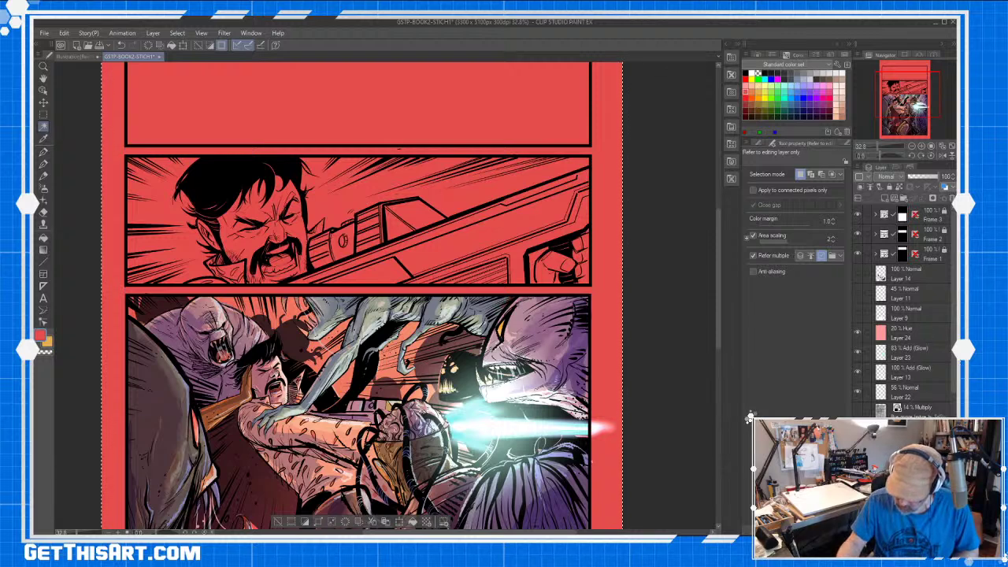
- On the Add (Glow) Layer 13, select the margin strip beside the bottom panel and clear the laser glow spilling past the border
{"action": "left_click_drag", "start_coordinate": [954, 359], "coordinate": [954, 437]}
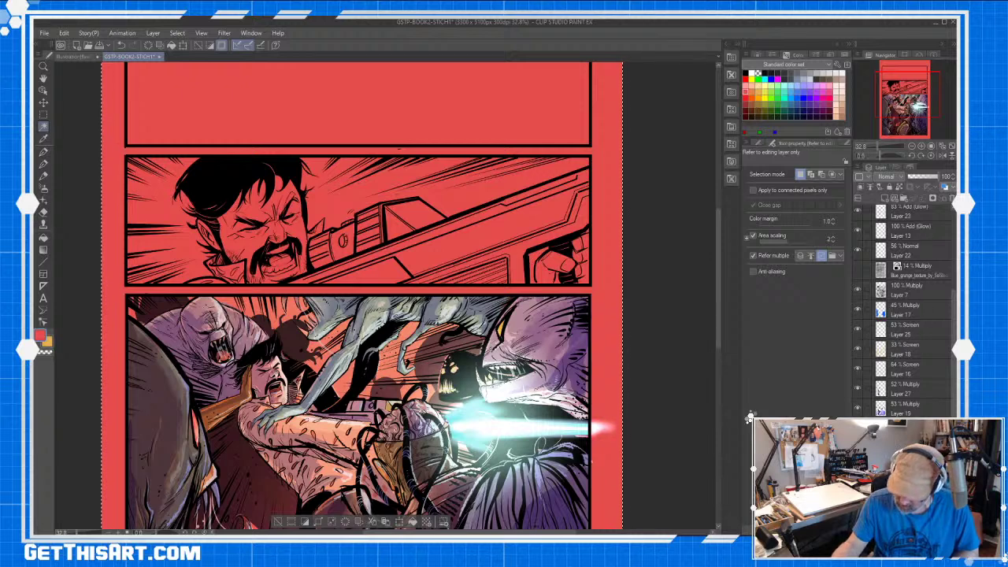
{"action": "left_click", "coordinate": [858, 231]}
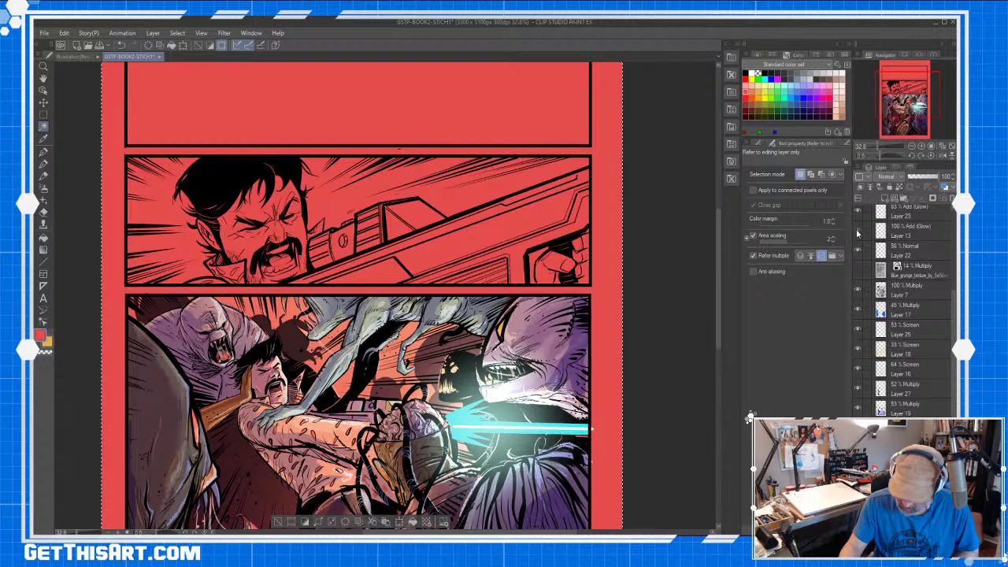
{"action": "left_click", "coordinate": [859, 231]}
{"action": "left_click", "coordinate": [906, 231]}
{"action": "key", "text": "m"}
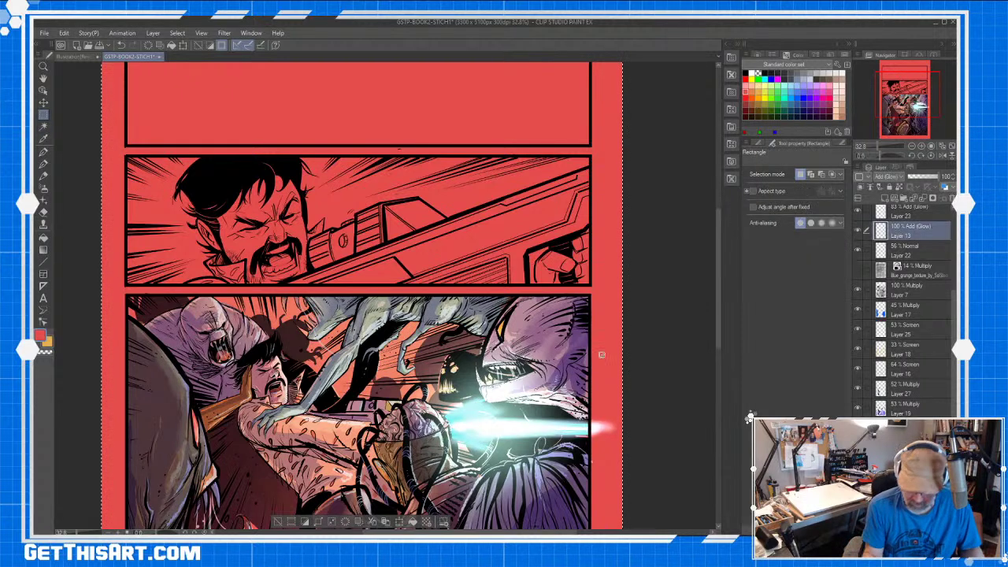
{"action": "key", "text": "ctrl+d"}
{"action": "left_click_drag", "start_coordinate": [591, 354], "coordinate": [622, 485]}
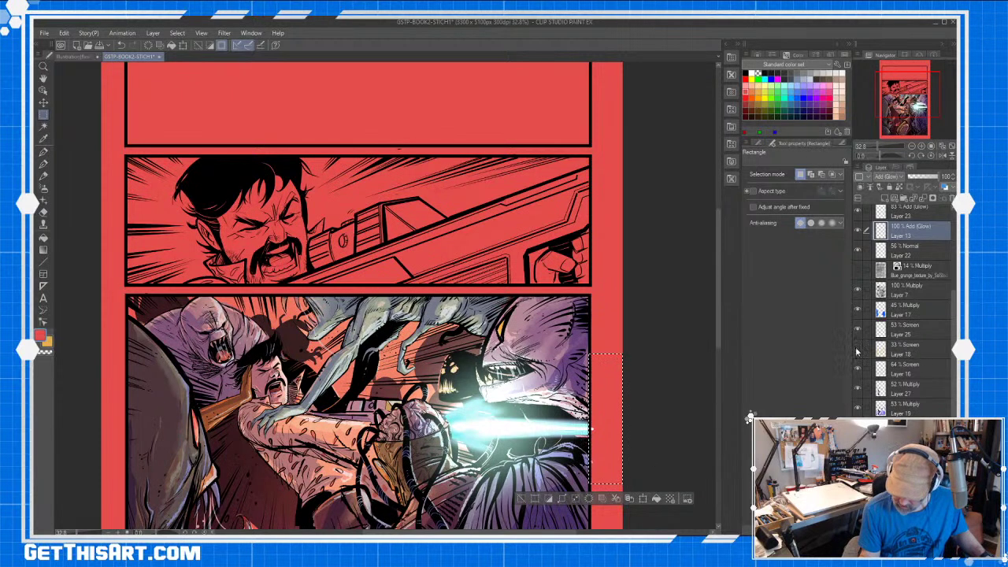
- Toggle Layers 18 and 27 to check for stray glow beyond the bottom panel's border, try clearing it, and deselect the margin strip
{"action": "left_click", "coordinate": [857, 351]}
{"action": "left_click", "coordinate": [857, 349]}
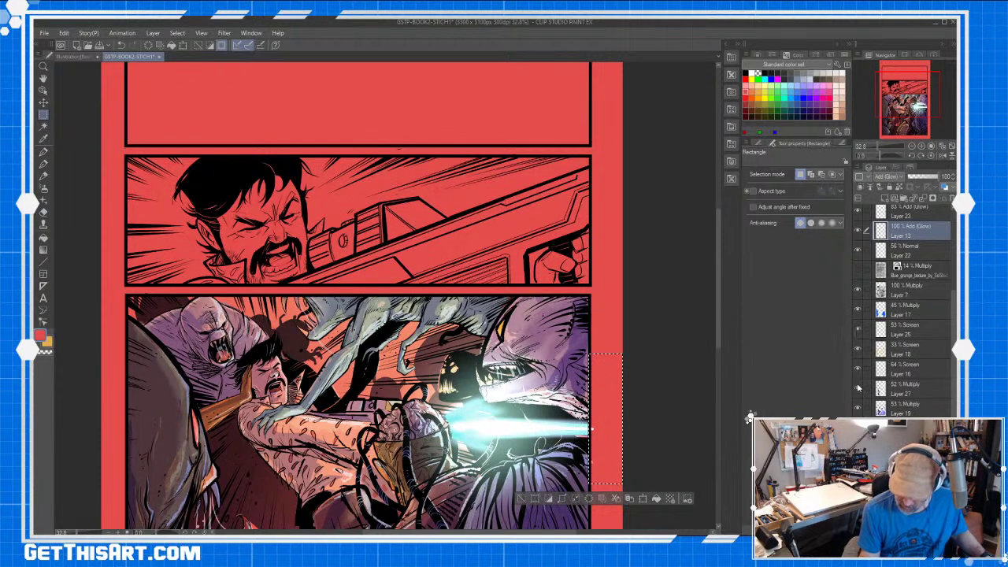
{"action": "left_click", "coordinate": [858, 388]}
{"action": "left_click", "coordinate": [859, 387]}
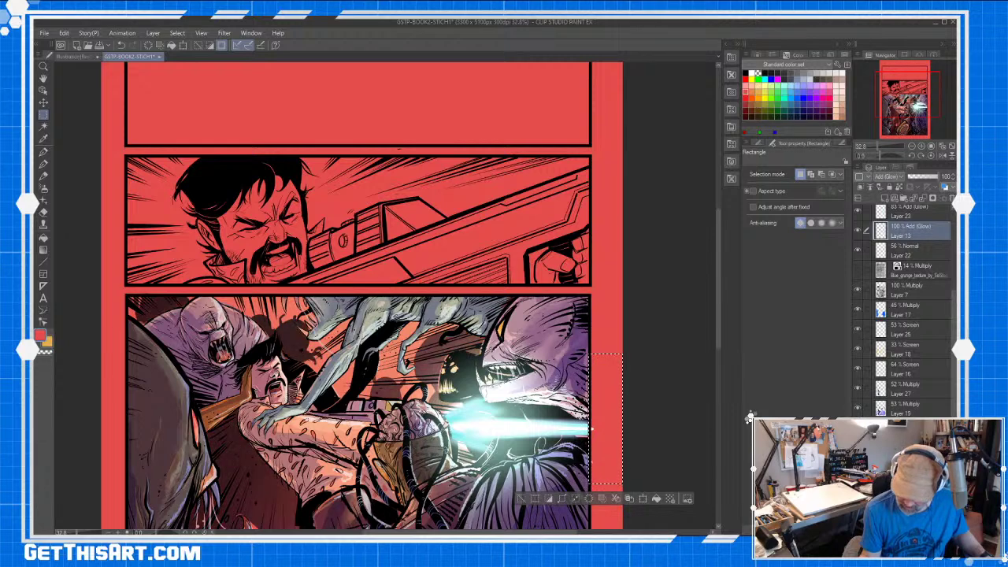
{"action": "key", "text": "Delete"}
{"action": "key", "text": "ctrl+z"}
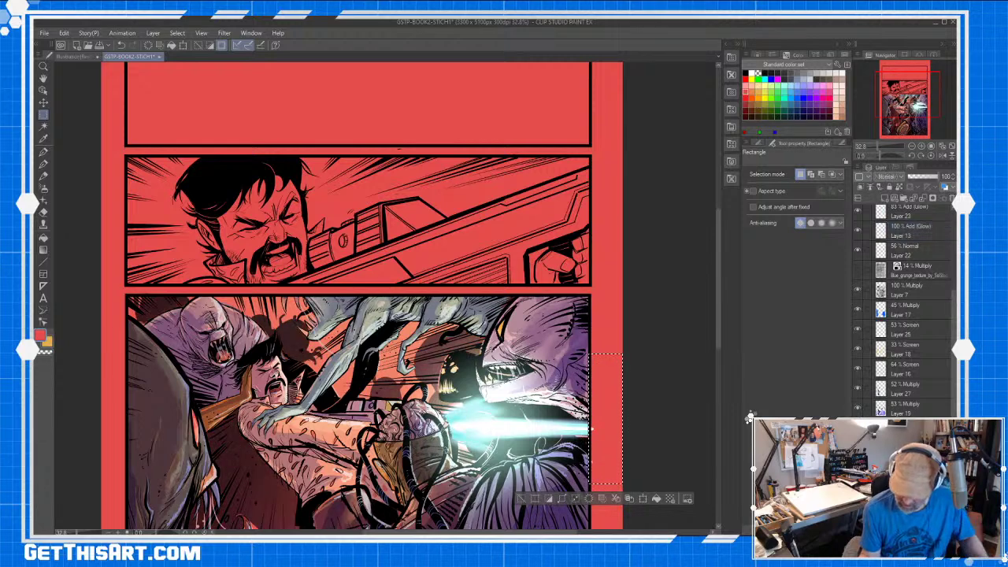
{"action": "key", "text": "ctrl+d"}
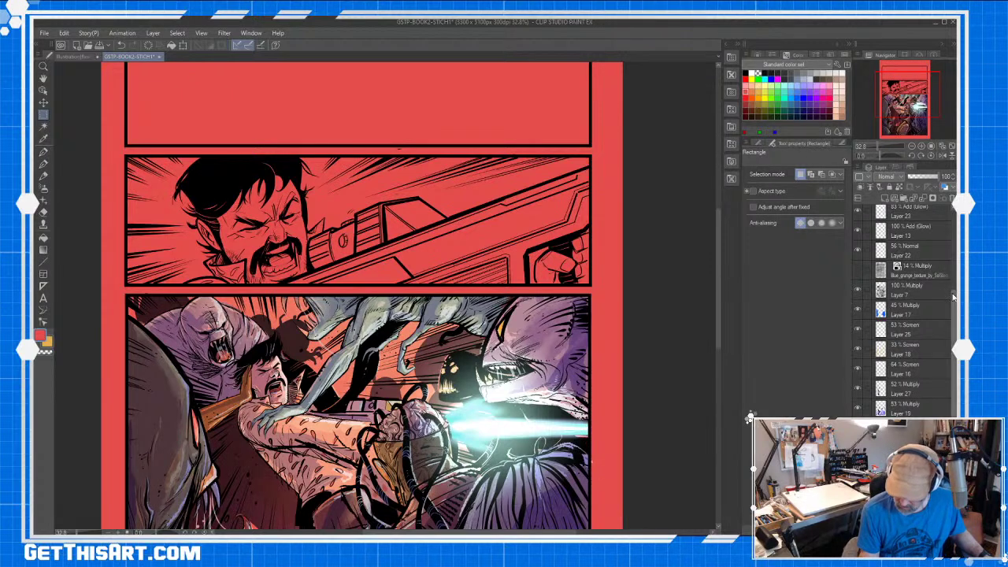
- Auto-select the connected page margins and gutters with reference to all layers, and delete the flat red fill from them
{"action": "key", "text": "w"}
{"action": "left_click", "coordinate": [801, 255]}
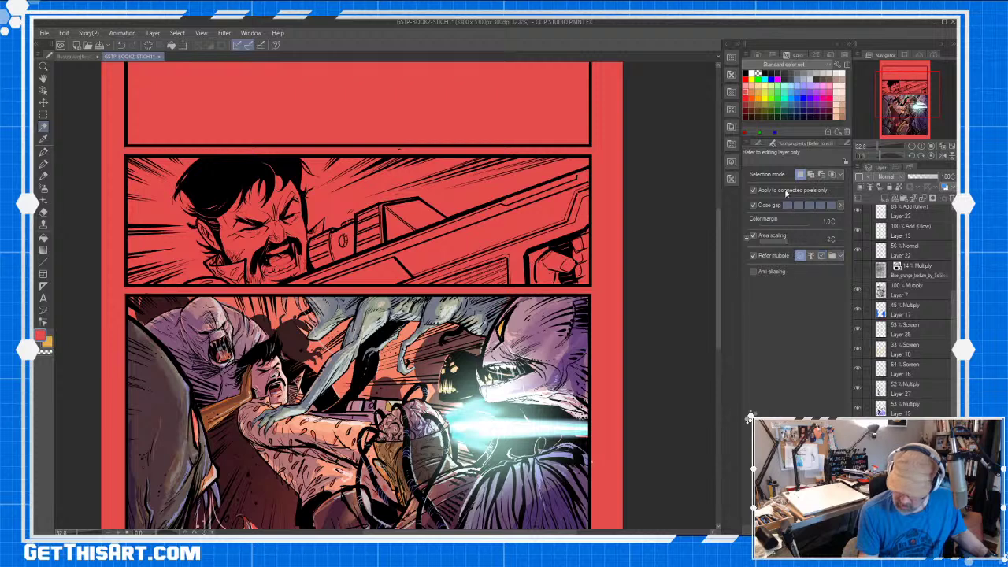
{"action": "left_click", "coordinate": [608, 403]}
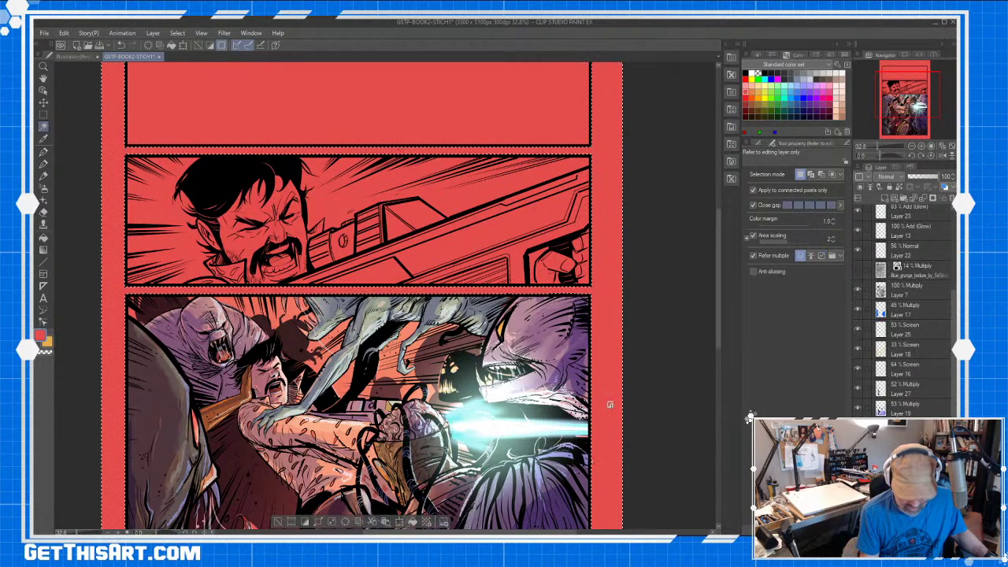
{"action": "left_click_drag", "start_coordinate": [713, 321], "coordinate": [716, 392]}
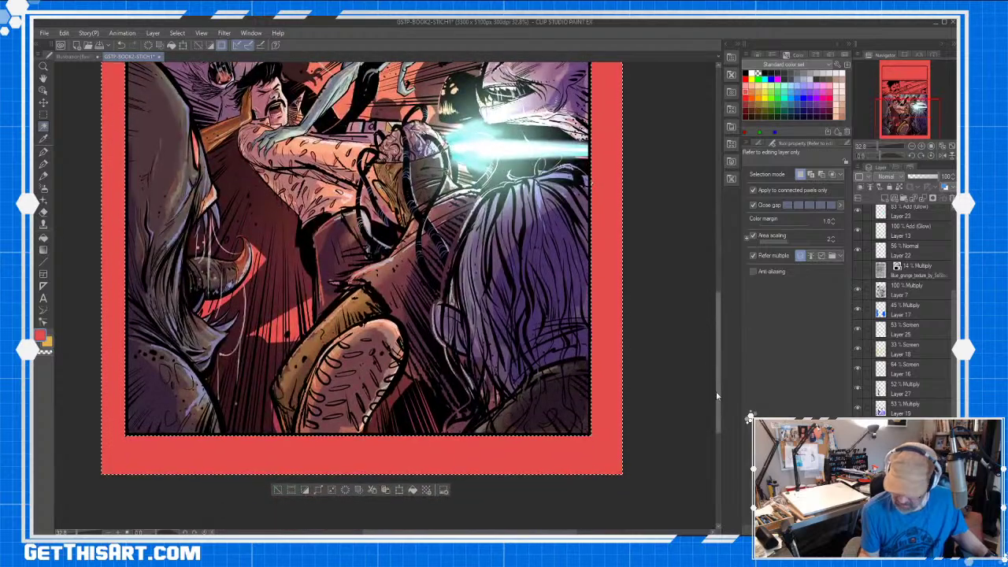
{"action": "scroll", "coordinate": [906, 441], "scroll_direction": "down", "scroll_amount": 3}
{"action": "left_click", "coordinate": [906, 445]}
{"action": "key", "text": "Delete"}
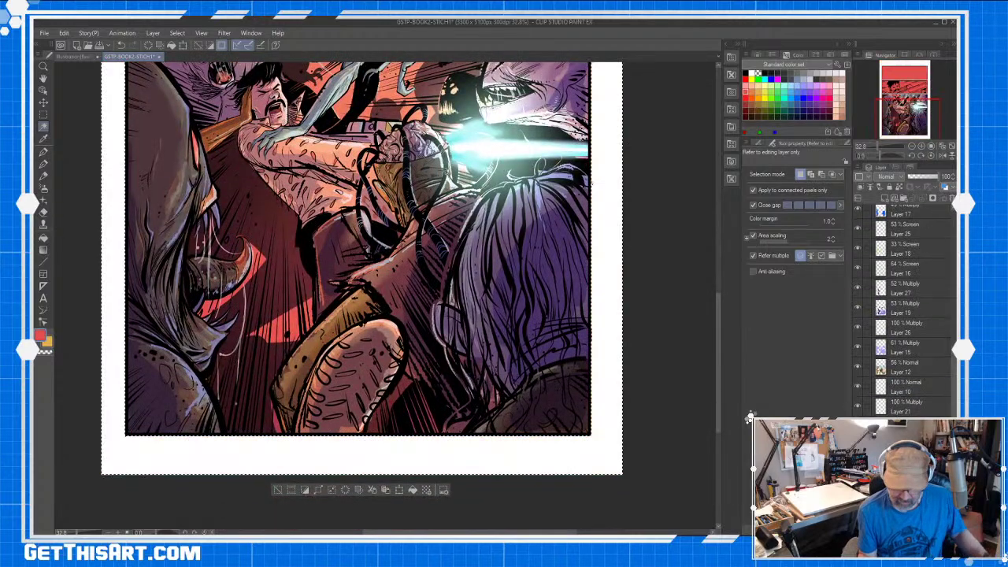
- Toggle Layer 12's visibility to identify its colours, and rename the layer as Flats
{"action": "left_click_drag", "start_coordinate": [717, 371], "coordinate": [711, 258]}
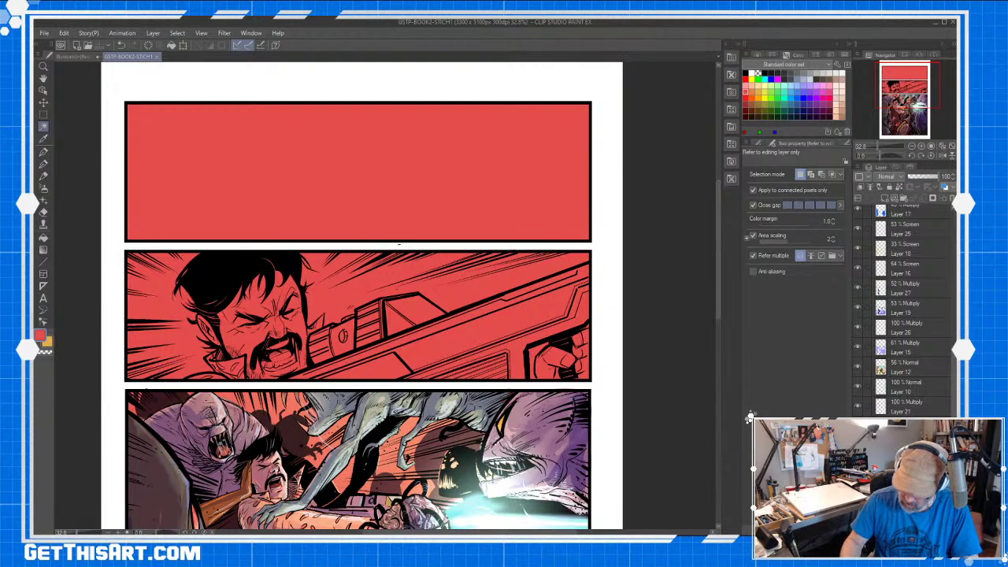
{"action": "left_click", "coordinate": [907, 371]}
{"action": "left_click", "coordinate": [858, 368]}
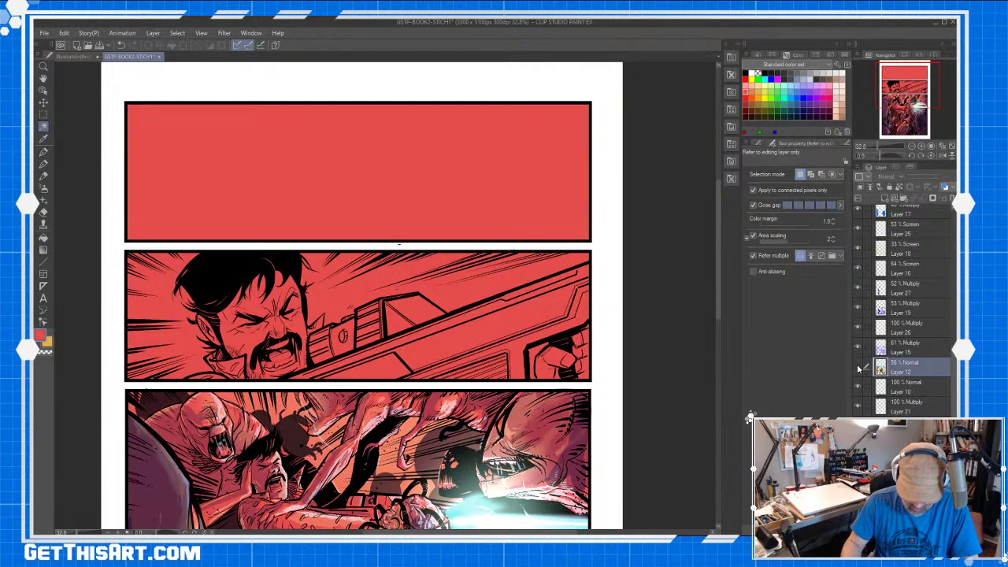
{"action": "left_click", "coordinate": [858, 368]}
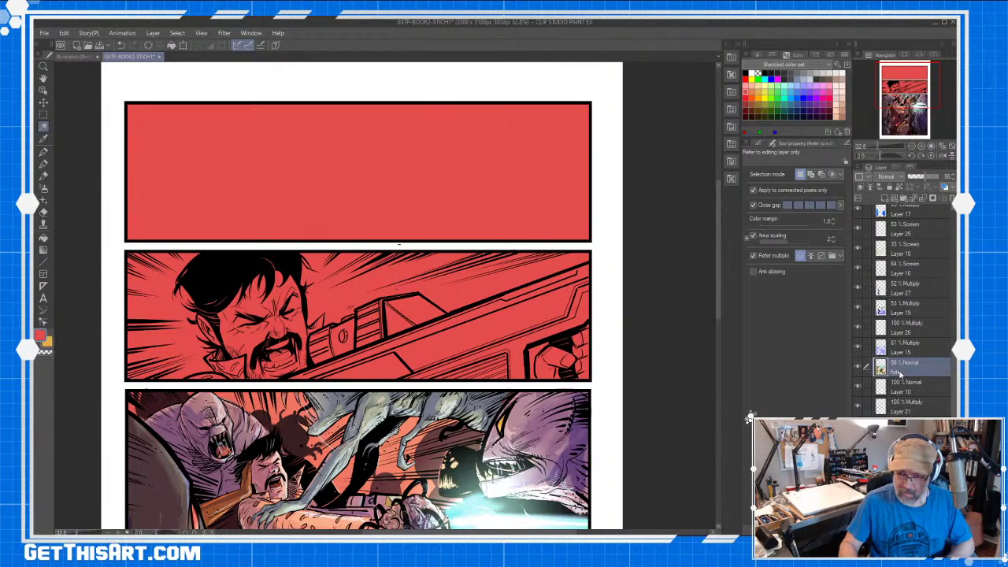
- Pick a light skin tone and the Inker - Nib Stiff brush, and paint the near side of the man's face in the middle panel
{"action": "left_click", "coordinate": [810, 113]}
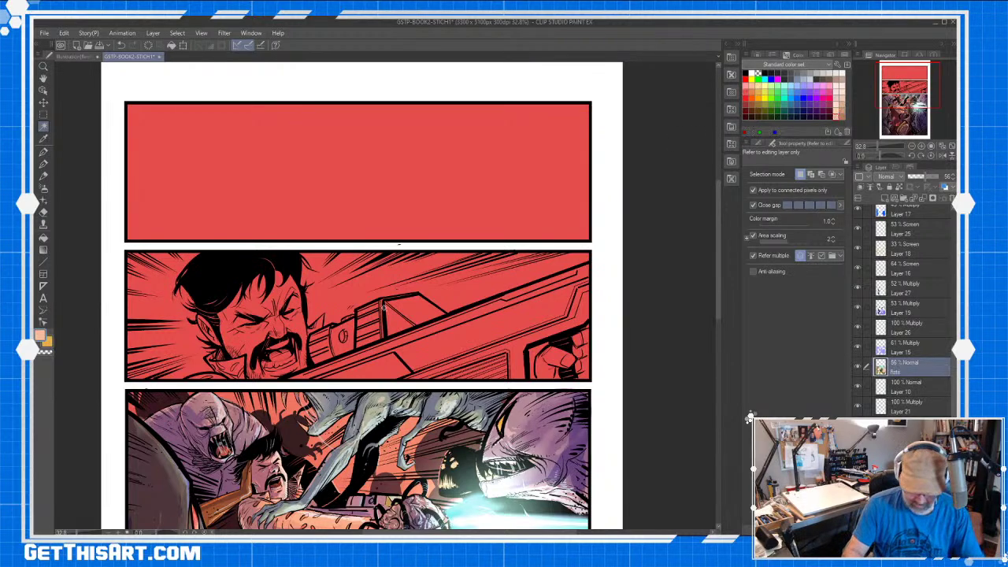
{"action": "left_click_drag", "start_coordinate": [292, 325], "coordinate": [441, 256]}
{"action": "key", "text": "p"}
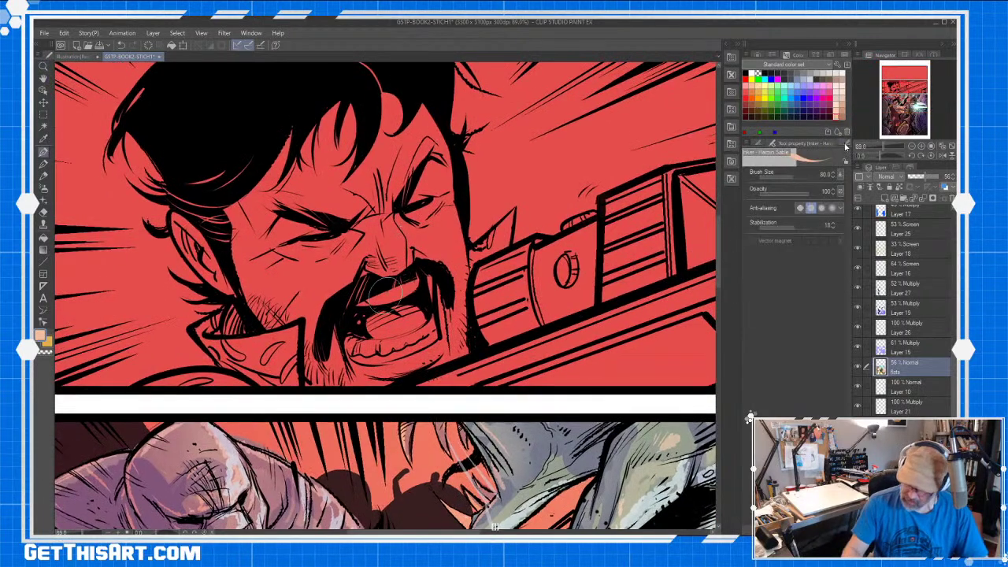
{"action": "left_click", "coordinate": [846, 144]}
{"action": "left_click", "coordinate": [830, 271]}
{"action": "mouse_move", "coordinate": [371, 229]}
{"action": "left_mouse_down"}
{"action": "mouse_move", "coordinate": [385, 267]}
{"action": "mouse_move", "coordinate": [398, 201]}
{"action": "mouse_move", "coordinate": [351, 252]}
{"action": "mouse_move", "coordinate": [297, 132]}
{"action": "mouse_move", "coordinate": [260, 236]}
{"action": "mouse_move", "coordinate": [244, 252]}
{"action": "mouse_move", "coordinate": [252, 315]}
{"action": "mouse_move", "coordinate": [298, 268]}
{"action": "mouse_move", "coordinate": [323, 292]}
{"action": "mouse_move", "coordinate": [346, 288]}
{"action": "mouse_move", "coordinate": [292, 315]}
{"action": "mouse_move", "coordinate": [312, 303]}
{"action": "mouse_move", "coordinate": [327, 358]}
{"action": "mouse_move", "coordinate": [315, 398]}
{"action": "mouse_move", "coordinate": [330, 370]}
{"action": "mouse_move", "coordinate": [321, 379]}
{"action": "mouse_move", "coordinate": [362, 375]}
{"action": "left_mouse_up"}
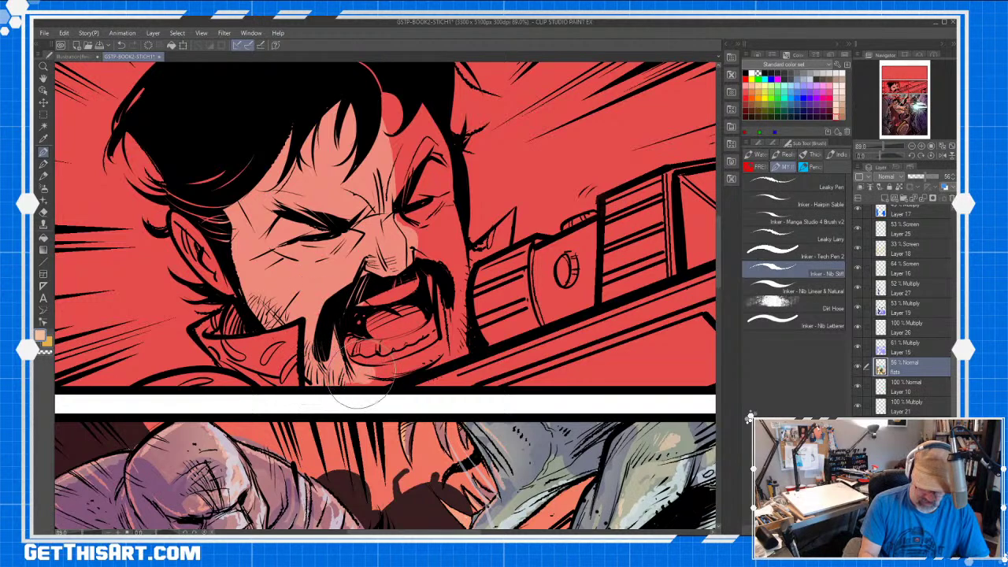
- Extend the skin tone over the far side of the man's face and his ear, redoing the first stroke
{"action": "mouse_move", "coordinate": [396, 165]}
{"action": "left_mouse_down"}
{"action": "mouse_move", "coordinate": [382, 96]}
{"action": "mouse_move", "coordinate": [399, 118]}
{"action": "mouse_move", "coordinate": [407, 252]}
{"action": "mouse_move", "coordinate": [419, 143]}
{"action": "mouse_move", "coordinate": [442, 170]}
{"action": "mouse_move", "coordinate": [447, 228]}
{"action": "mouse_move", "coordinate": [382, 315]}
{"action": "mouse_move", "coordinate": [443, 355]}
{"action": "mouse_move", "coordinate": [399, 330]}
{"action": "mouse_move", "coordinate": [443, 315]}
{"action": "mouse_move", "coordinate": [455, 219]}
{"action": "mouse_move", "coordinate": [463, 335]}
{"action": "mouse_move", "coordinate": [456, 352]}
{"action": "mouse_move", "coordinate": [370, 388]}
{"action": "mouse_move", "coordinate": [436, 341]}
{"action": "left_mouse_up"}
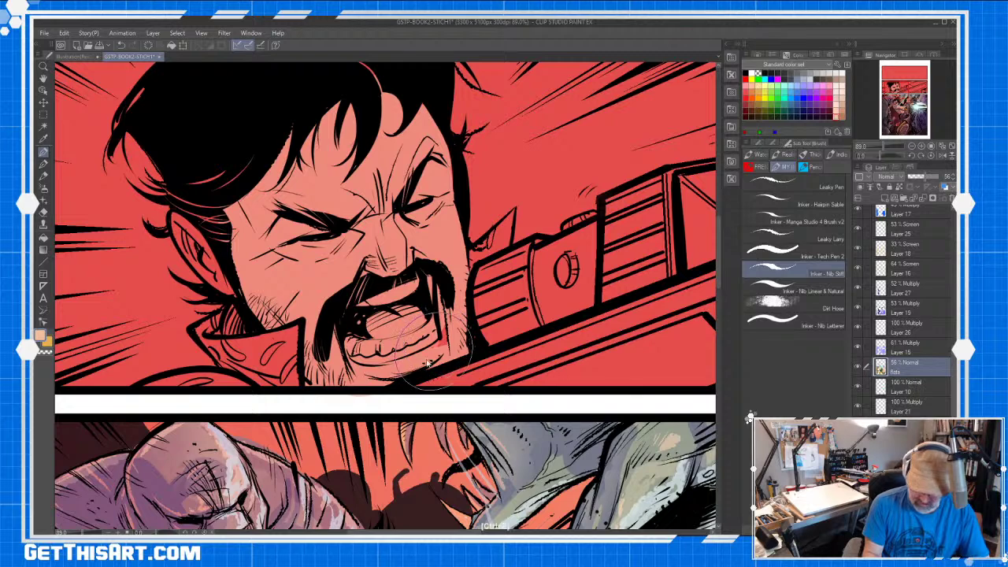
{"action": "key", "text": "ctrl+z"}
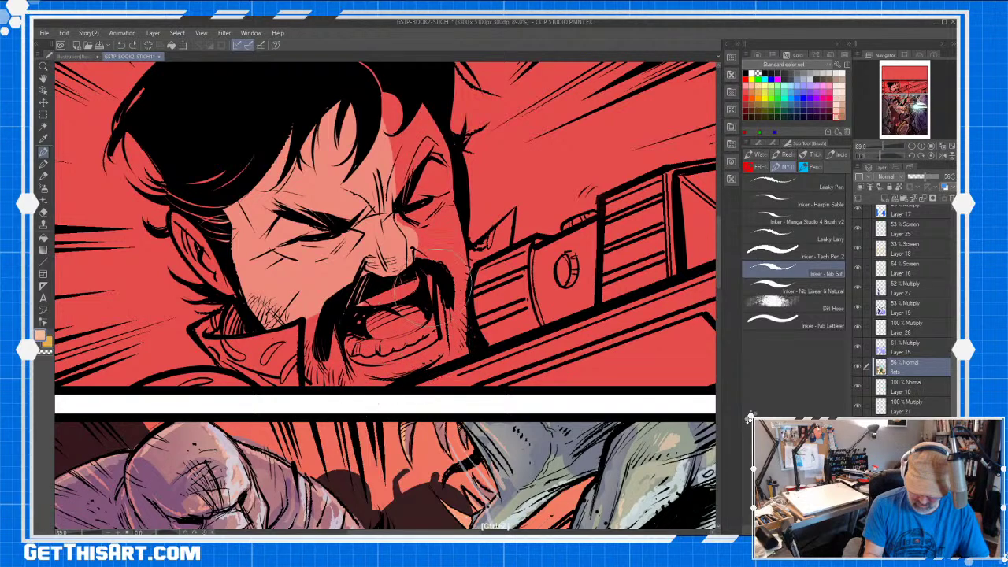
{"action": "left_click_drag", "start_coordinate": [441, 248], "coordinate": [414, 118]}
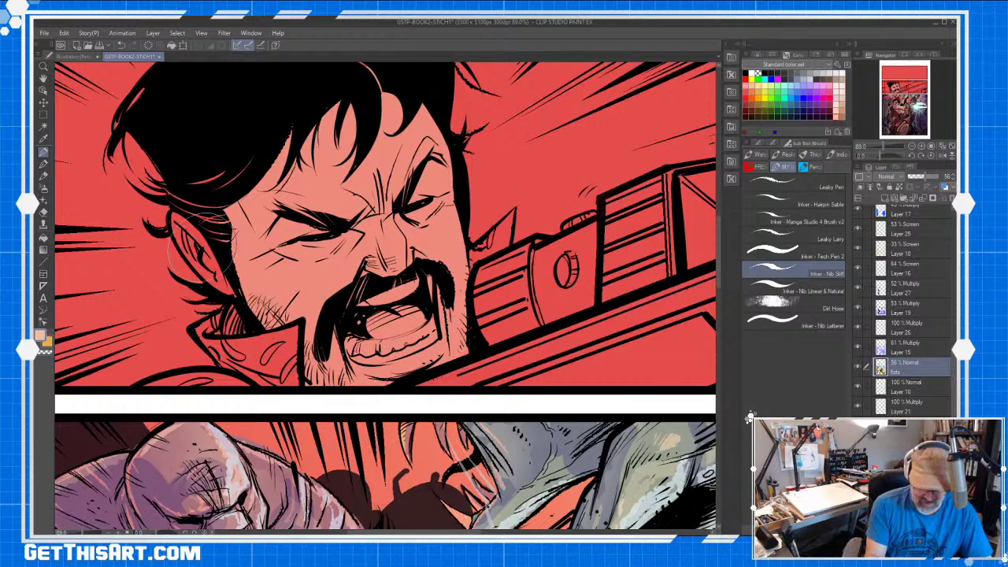
{"action": "mouse_move", "coordinate": [219, 245]}
{"action": "left_mouse_down"}
{"action": "mouse_move", "coordinate": [174, 218]}
{"action": "mouse_move", "coordinate": [193, 256]}
{"action": "mouse_move", "coordinate": [197, 230]}
{"action": "mouse_move", "coordinate": [211, 272]}
{"action": "mouse_move", "coordinate": [228, 285]}
{"action": "mouse_move", "coordinate": [233, 266]}
{"action": "mouse_move", "coordinate": [241, 297]}
{"action": "mouse_move", "coordinate": [260, 270]}
{"action": "mouse_move", "coordinate": [285, 253]}
{"action": "left_mouse_up"}
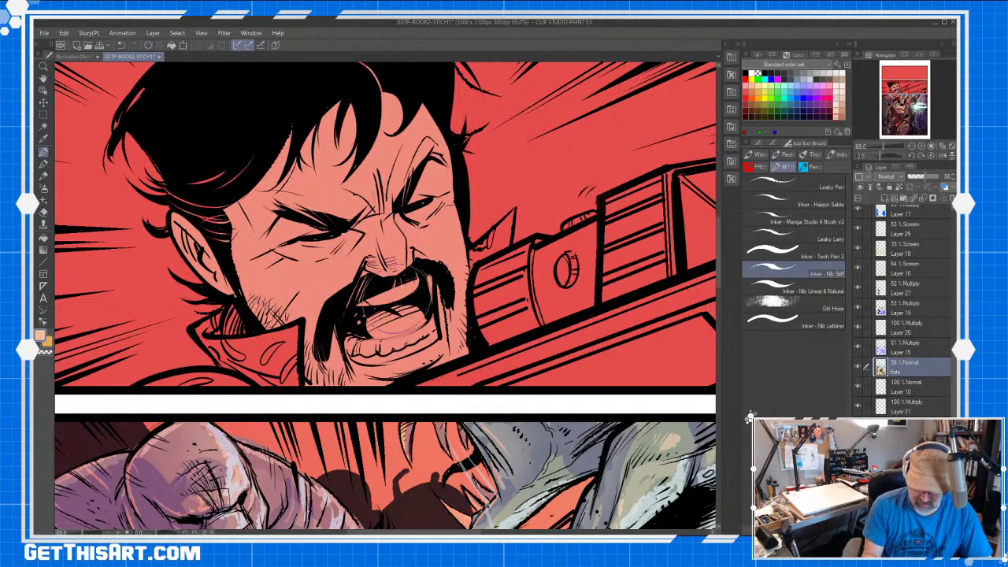
- Paint the man's shirt collar, shoulder and the collar tip behind the gun in pale yellow-orange
{"action": "left_click_drag", "start_coordinate": [529, 365], "coordinate": [441, 522]}
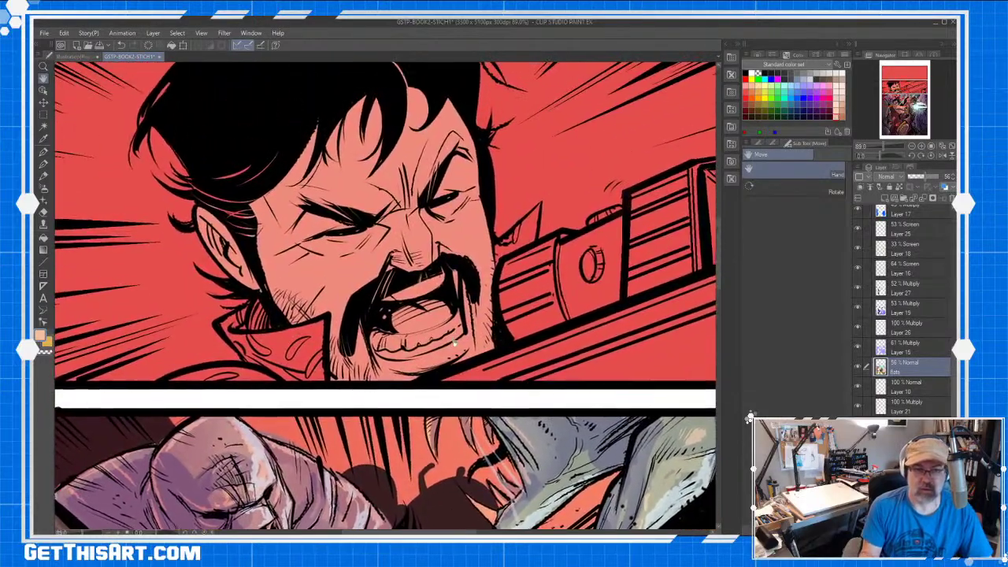
{"action": "left_click_drag", "start_coordinate": [454, 343], "coordinate": [462, 404]}
{"action": "left_click", "coordinate": [756, 92]}
{"action": "left_click_drag", "start_coordinate": [302, 404], "coordinate": [292, 411]}
{"action": "mouse_move", "coordinate": [486, 437]}
{"action": "left_mouse_down"}
{"action": "mouse_move", "coordinate": [497, 139]}
{"action": "mouse_move", "coordinate": [466, 396]}
{"action": "left_mouse_up"}
{"action": "key", "text": "p"}
{"action": "left_click", "coordinate": [758, 86]}
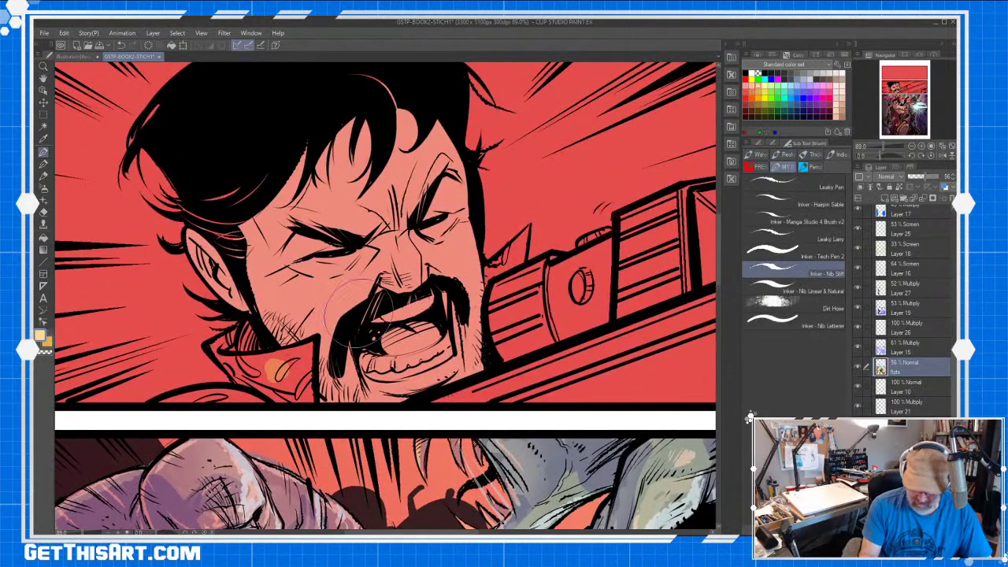
{"action": "mouse_move", "coordinate": [282, 365]}
{"action": "left_mouse_down"}
{"action": "mouse_move", "coordinate": [308, 351]}
{"action": "mouse_move", "coordinate": [292, 366]}
{"action": "mouse_move", "coordinate": [316, 383]}
{"action": "mouse_move", "coordinate": [284, 367]}
{"action": "mouse_move", "coordinate": [308, 359]}
{"action": "mouse_move", "coordinate": [304, 387]}
{"action": "mouse_move", "coordinate": [310, 363]}
{"action": "left_mouse_up"}
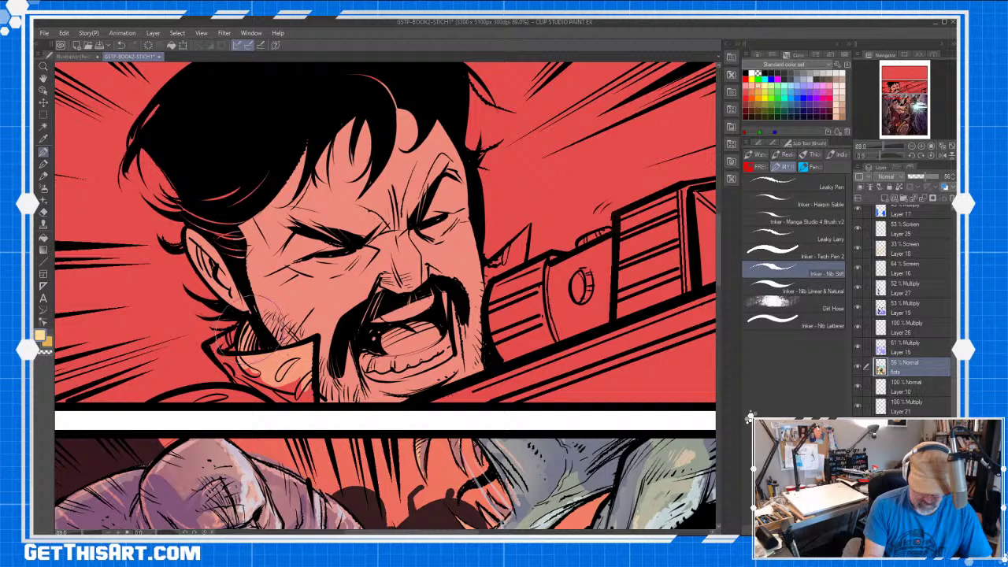
{"action": "mouse_move", "coordinate": [214, 349]}
{"action": "left_mouse_down"}
{"action": "mouse_move", "coordinate": [240, 390]}
{"action": "mouse_move", "coordinate": [298, 403]}
{"action": "mouse_move", "coordinate": [303, 380]}
{"action": "mouse_move", "coordinate": [308, 402]}
{"action": "mouse_move", "coordinate": [235, 390]}
{"action": "mouse_move", "coordinate": [163, 399]}
{"action": "mouse_move", "coordinate": [274, 398]}
{"action": "left_mouse_up"}
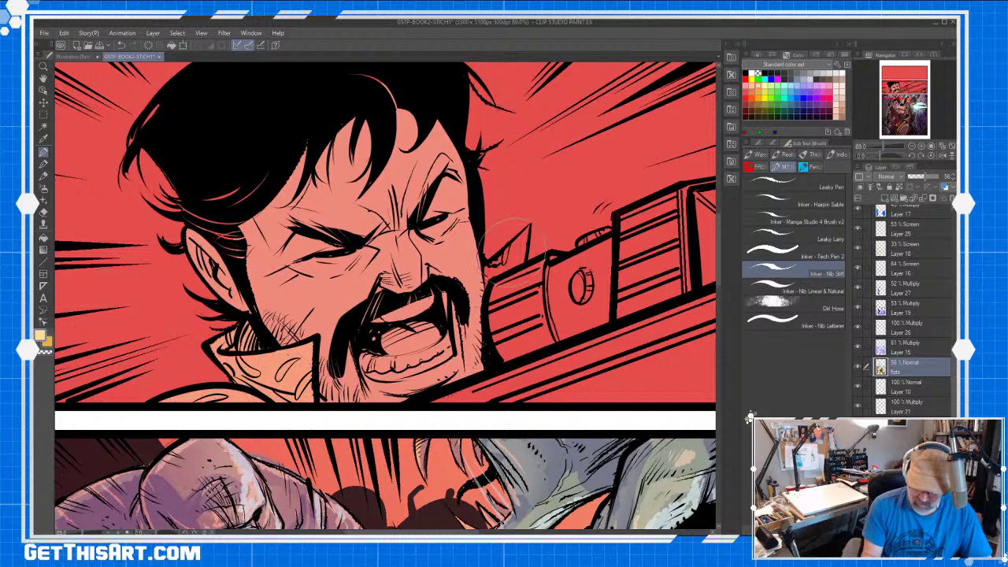
{"action": "left_click_drag", "start_coordinate": [510, 257], "coordinate": [527, 229]}
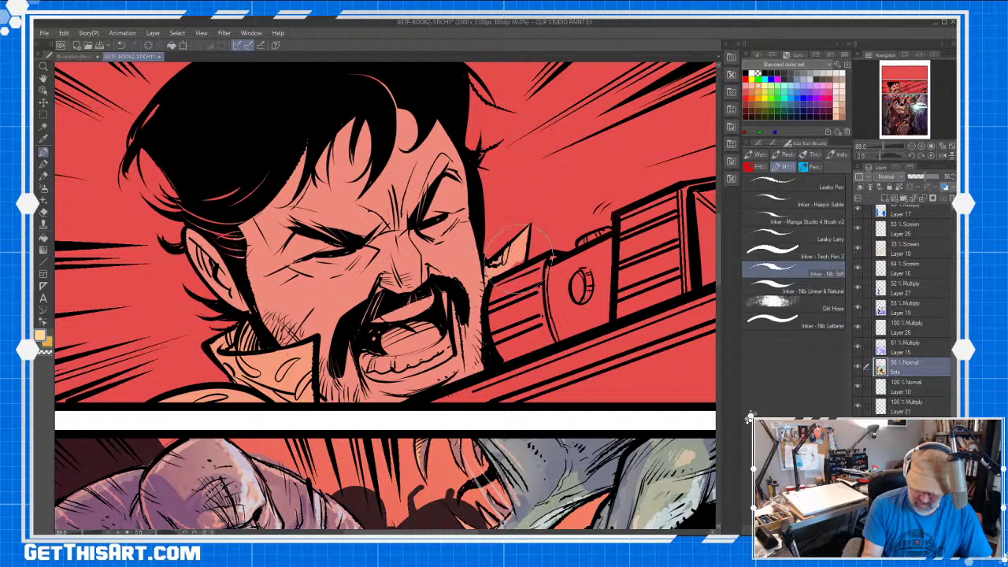
- Paint the man's upper and lower teeth in near-white
{"action": "key", "text": "space"}
{"action": "left_click_drag", "start_coordinate": [549, 385], "coordinate": [583, 335]}
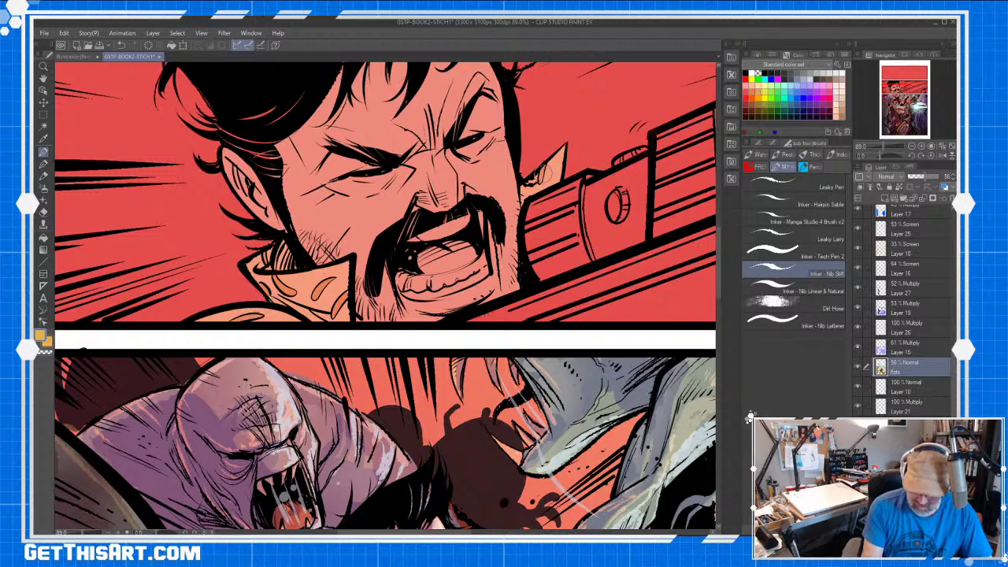
{"action": "left_click", "coordinate": [842, 73]}
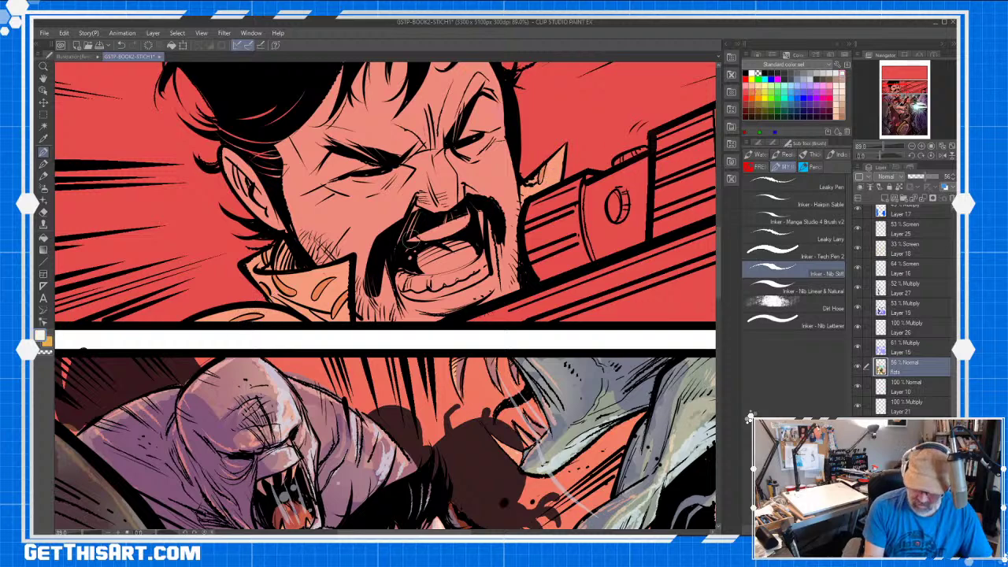
{"action": "left_click_drag", "start_coordinate": [413, 241], "coordinate": [469, 218]}
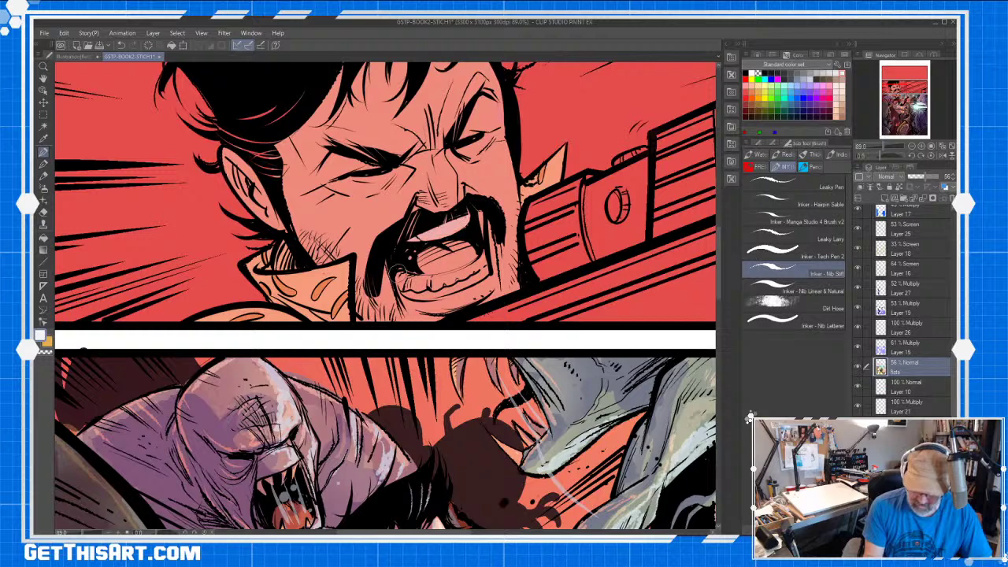
{"action": "mouse_move", "coordinate": [394, 266]}
{"action": "left_mouse_down"}
{"action": "mouse_move", "coordinate": [403, 291]}
{"action": "mouse_move", "coordinate": [484, 262]}
{"action": "left_mouse_up"}
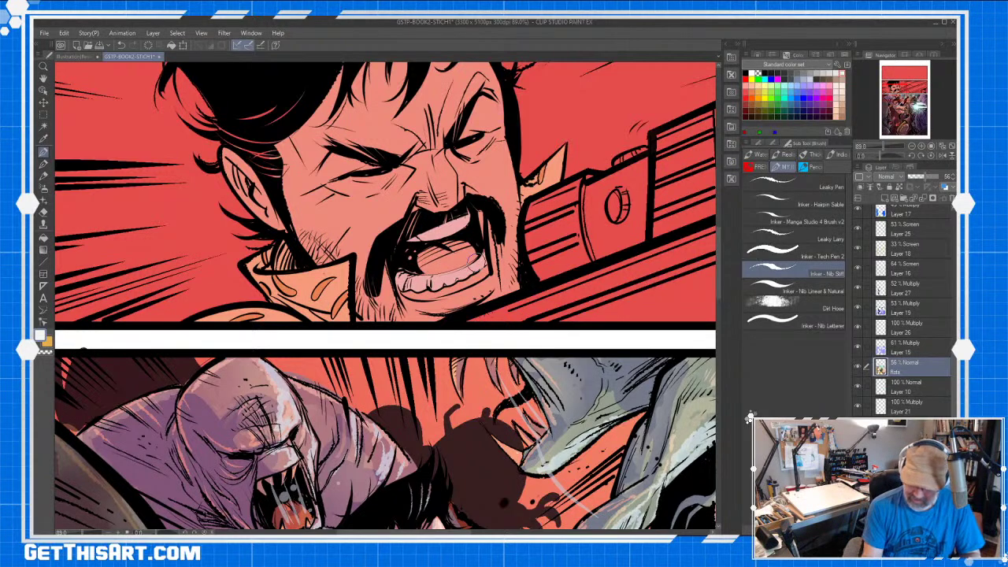
- Colour the inside of the man's mouth and the area below his lower teeth dark brown, using Refer multiple for the fill
{"action": "left_click", "coordinate": [758, 110]}
{"action": "mouse_move", "coordinate": [446, 257]}
{"action": "left_mouse_down"}
{"action": "mouse_move", "coordinate": [406, 253]}
{"action": "mouse_move", "coordinate": [427, 266]}
{"action": "mouse_move", "coordinate": [470, 235]}
{"action": "mouse_move", "coordinate": [478, 213]}
{"action": "mouse_move", "coordinate": [476, 241]}
{"action": "mouse_move", "coordinate": [427, 263]}
{"action": "mouse_move", "coordinate": [463, 252]}
{"action": "mouse_move", "coordinate": [427, 263]}
{"action": "mouse_move", "coordinate": [459, 250]}
{"action": "left_mouse_up"}
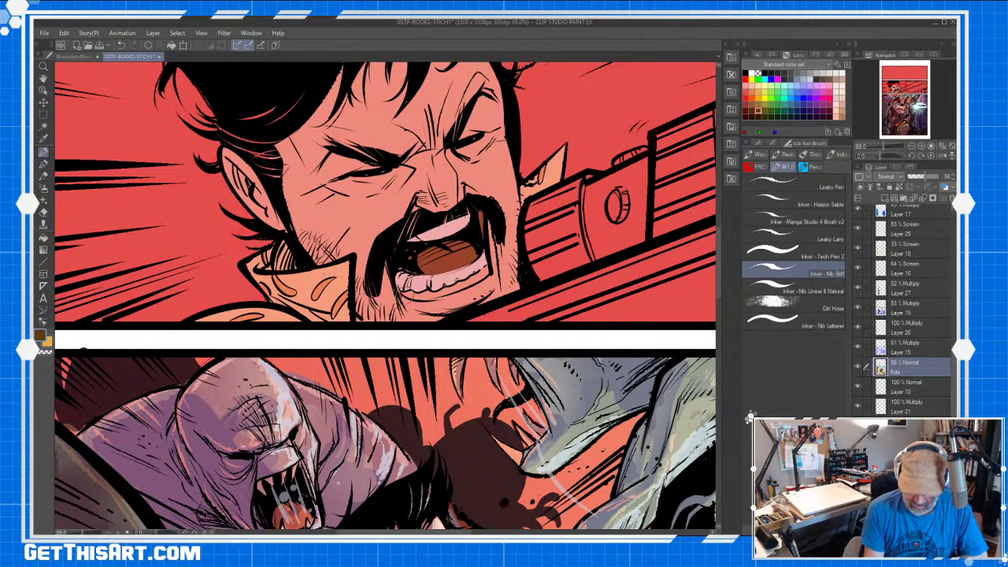
{"action": "key", "text": "g"}
{"action": "left_click", "coordinate": [419, 293]}
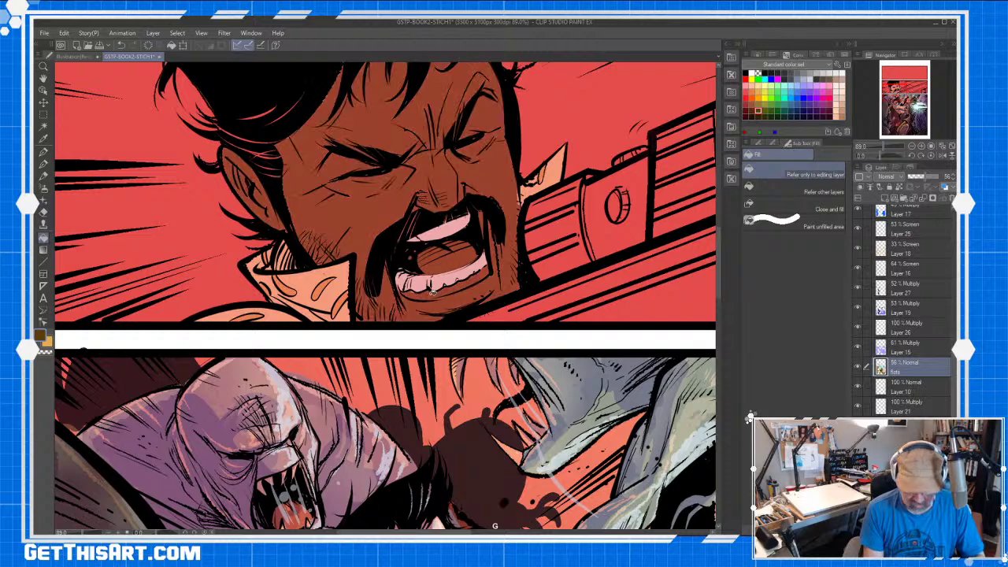
{"action": "key", "text": "ctrl+z"}
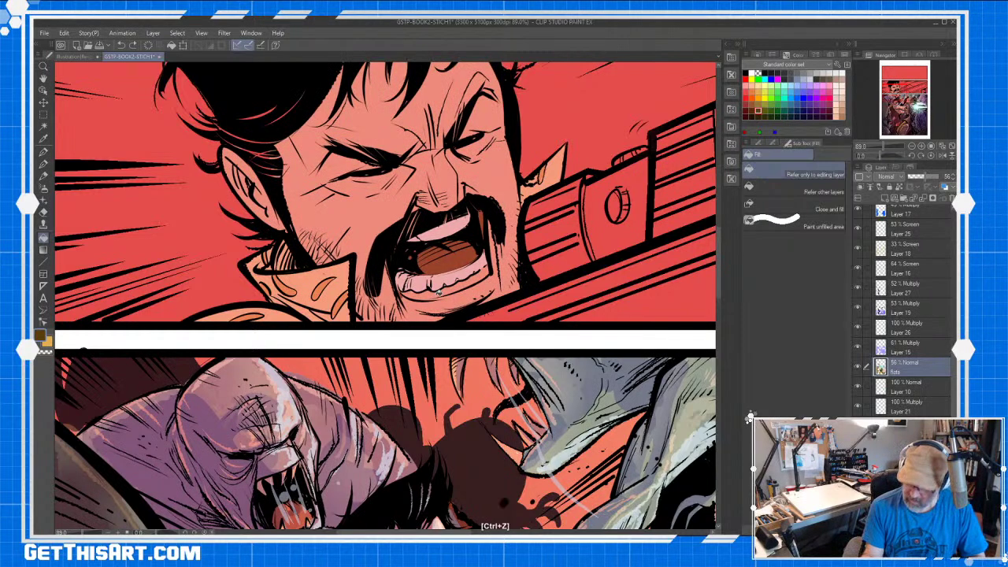
{"action": "left_click", "coordinate": [772, 145]}
{"action": "left_click", "coordinate": [800, 239]}
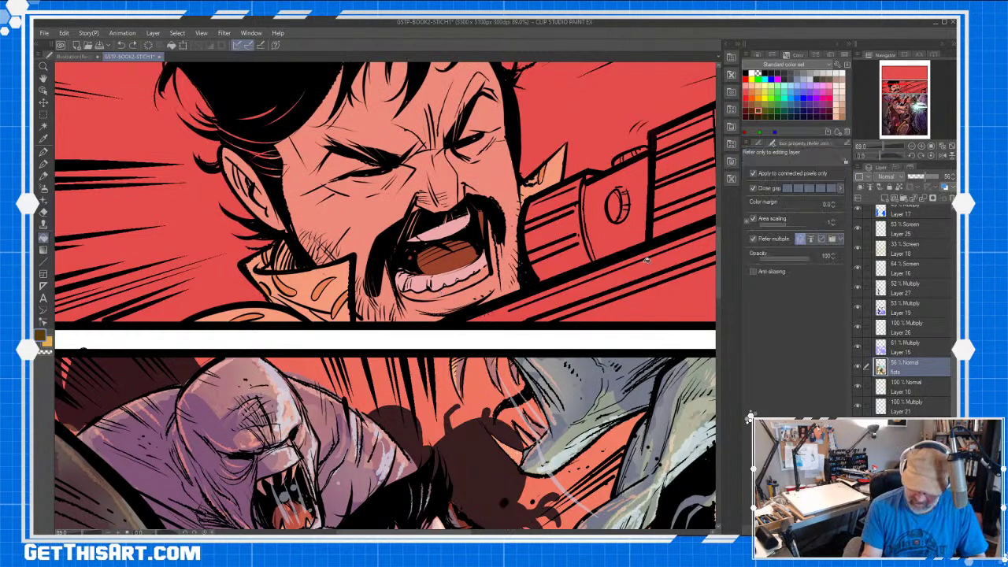
{"action": "left_click", "coordinate": [454, 290]}
- Sample the man's skin tone and retouch the chin beside the corner of his mouth with the Inker - Nib Stiff brush
{"action": "key", "text": "b"}
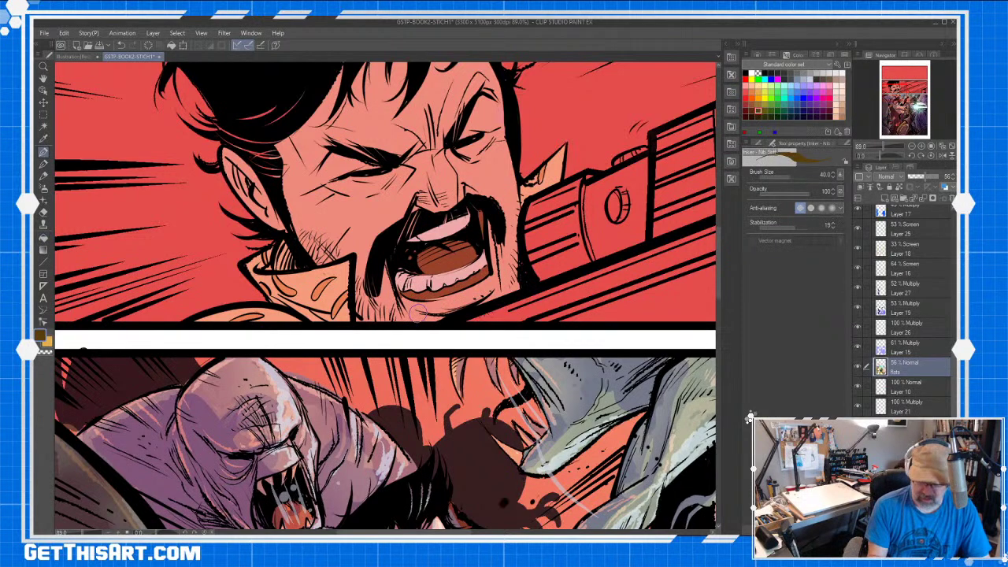
{"action": "left_click", "coordinate": [417, 313], "text": "alt"}
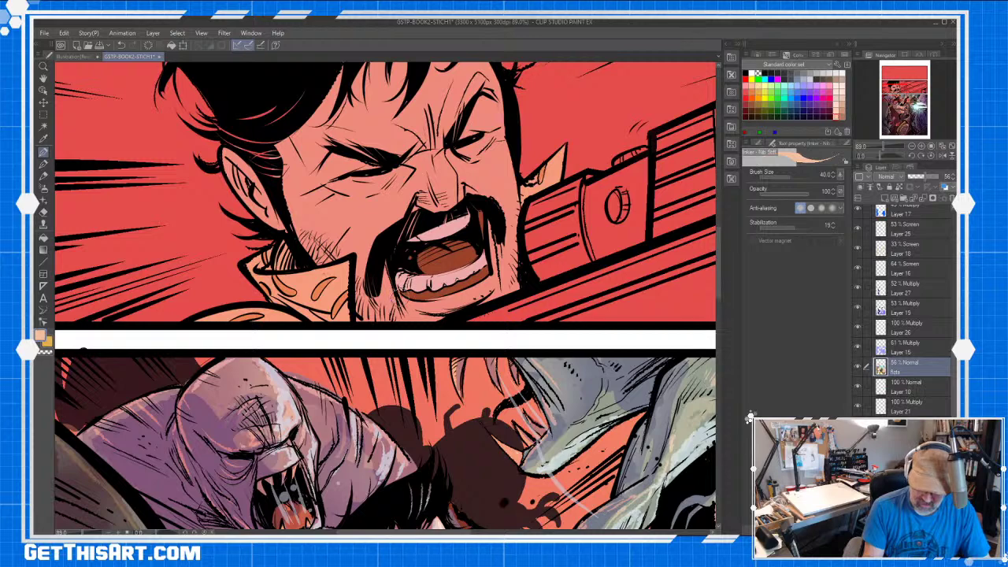
{"action": "left_click_drag", "start_coordinate": [400, 291], "coordinate": [415, 306]}
- Fill the gun's scope, including its ribbed sections, side frame and round-knob section, with pale lavender
{"action": "key", "text": "space"}
{"action": "left_click_drag", "start_coordinate": [636, 311], "coordinate": [405, 330]}
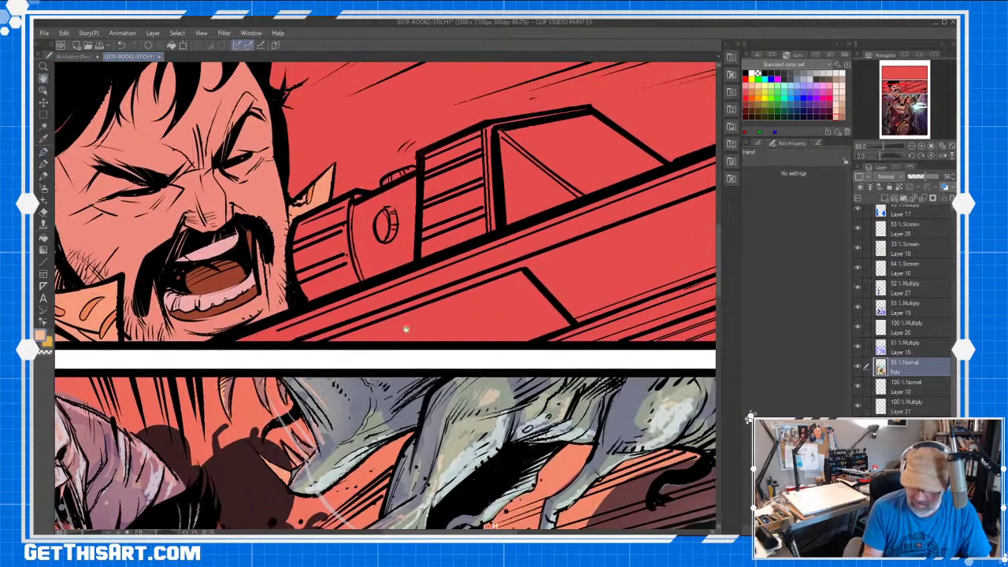
{"action": "left_click", "coordinate": [811, 78]}
{"action": "key", "text": "g"}
{"action": "left_click", "coordinate": [466, 203]}
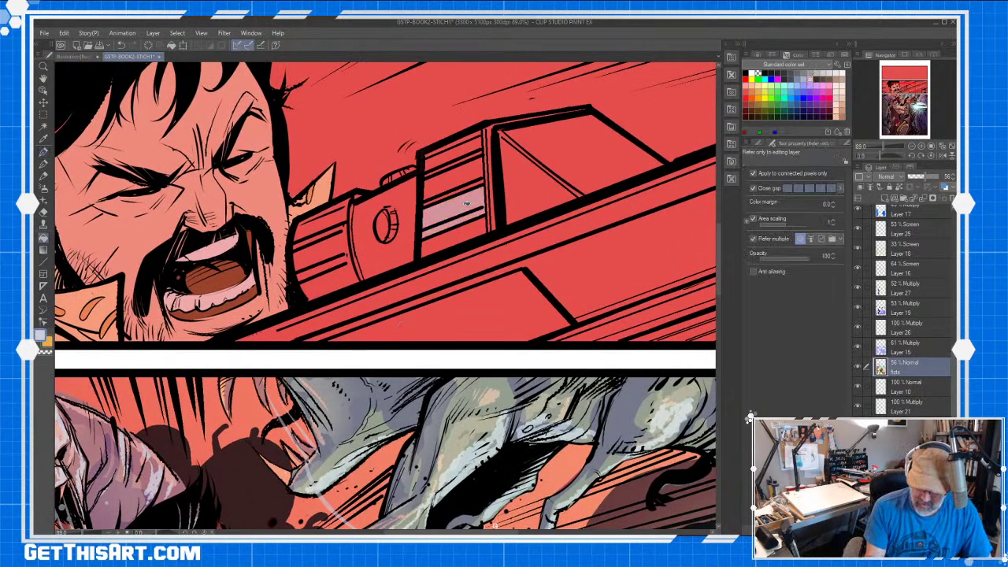
{"action": "left_click", "coordinate": [464, 178]}
{"action": "left_click", "coordinate": [464, 150]}
{"action": "left_click", "coordinate": [461, 234]}
{"action": "left_click", "coordinate": [486, 208]}
{"action": "left_click", "coordinate": [520, 192]}
{"action": "left_click", "coordinate": [495, 215]}
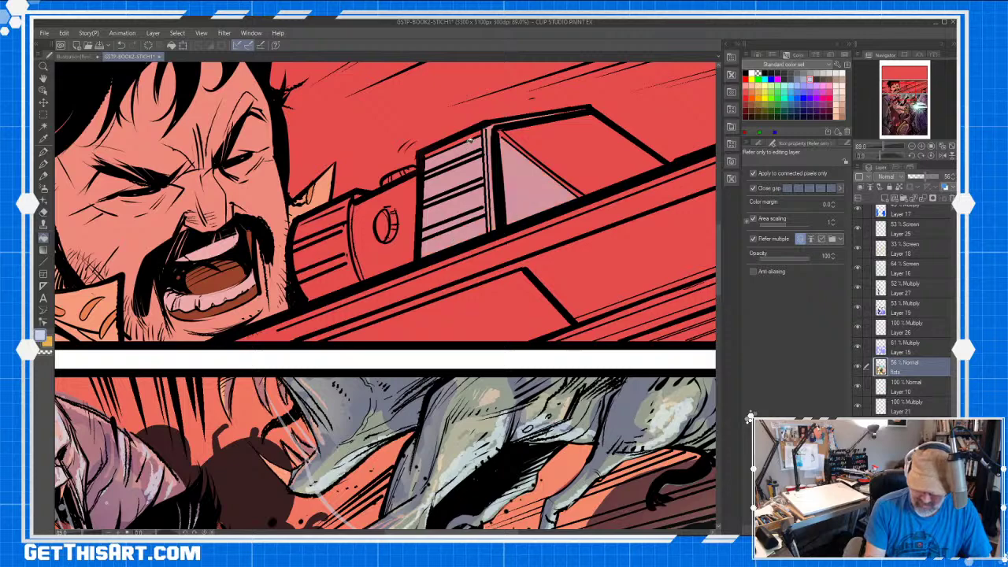
{"action": "mouse_move", "coordinate": [470, 140]}
{"action": "left_mouse_down"}
{"action": "mouse_move", "coordinate": [401, 228]}
{"action": "mouse_move", "coordinate": [398, 211]}
{"action": "mouse_move", "coordinate": [389, 211]}
{"action": "mouse_move", "coordinate": [406, 169]}
{"action": "mouse_move", "coordinate": [364, 196]}
{"action": "mouse_move", "coordinate": [352, 211]}
{"action": "mouse_move", "coordinate": [403, 230]}
{"action": "mouse_move", "coordinate": [347, 226]}
{"action": "mouse_move", "coordinate": [347, 258]}
{"action": "left_mouse_up"}
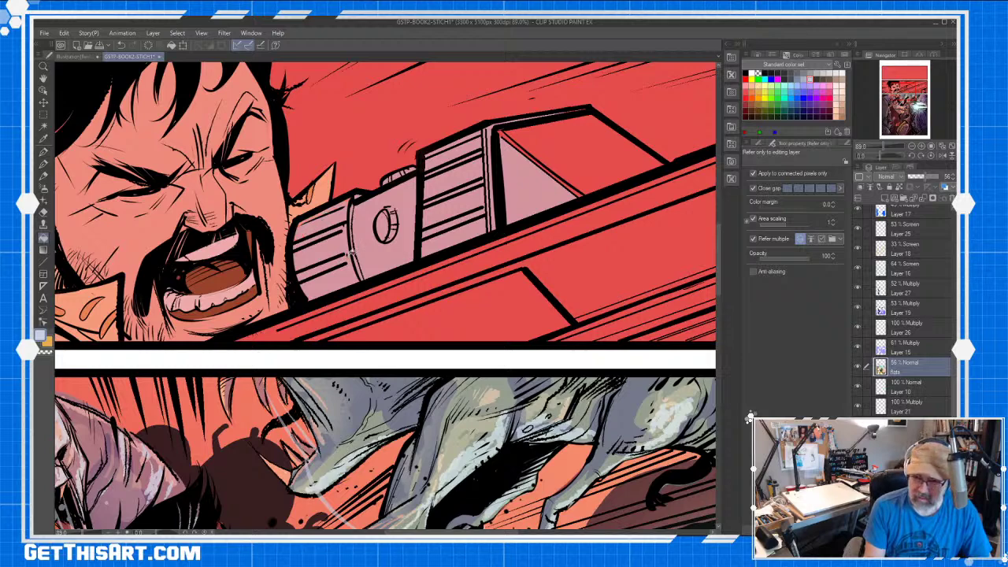
- Fill the gun's long barrel and body panels with the same pale lavender, up to the panel's far border
{"action": "left_click", "coordinate": [357, 291]}
{"action": "left_click", "coordinate": [347, 322]}
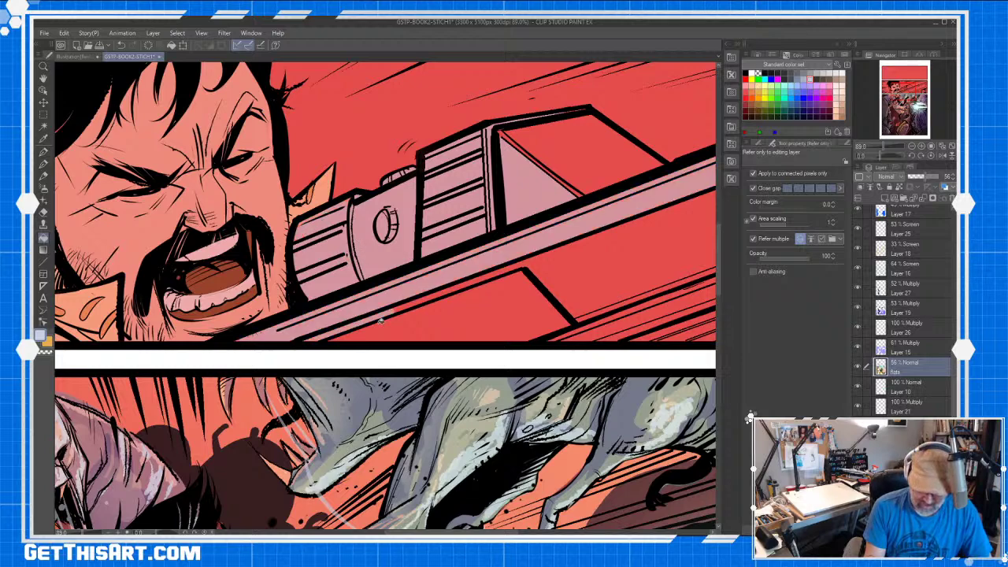
{"action": "left_click", "coordinate": [474, 292]}
{"action": "left_click", "coordinate": [449, 289]}
{"action": "left_click_drag", "start_coordinate": [608, 246], "coordinate": [229, 364]}
{"action": "mouse_move", "coordinate": [460, 296]}
{"action": "left_mouse_down"}
{"action": "mouse_move", "coordinate": [450, 261]}
{"action": "mouse_move", "coordinate": [437, 265]}
{"action": "mouse_move", "coordinate": [428, 305]}
{"action": "mouse_move", "coordinate": [443, 334]}
{"action": "mouse_move", "coordinate": [434, 367]}
{"action": "left_mouse_up"}
{"action": "left_click", "coordinate": [433, 373]}
{"action": "left_click", "coordinate": [428, 339]}
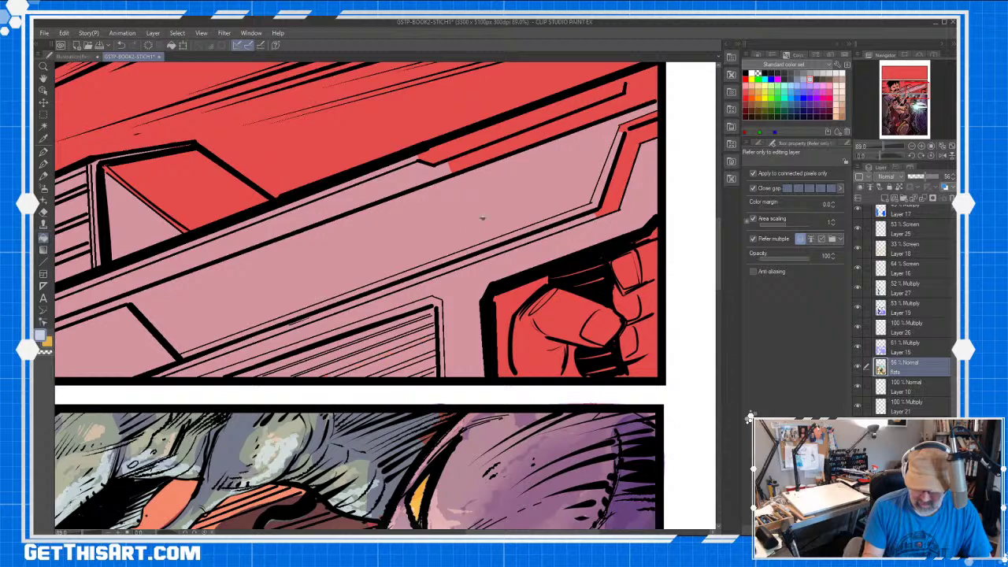
{"action": "left_click", "coordinate": [465, 164]}
{"action": "left_click", "coordinate": [452, 153]}
{"action": "left_click_drag", "start_coordinate": [625, 126], "coordinate": [624, 173]}
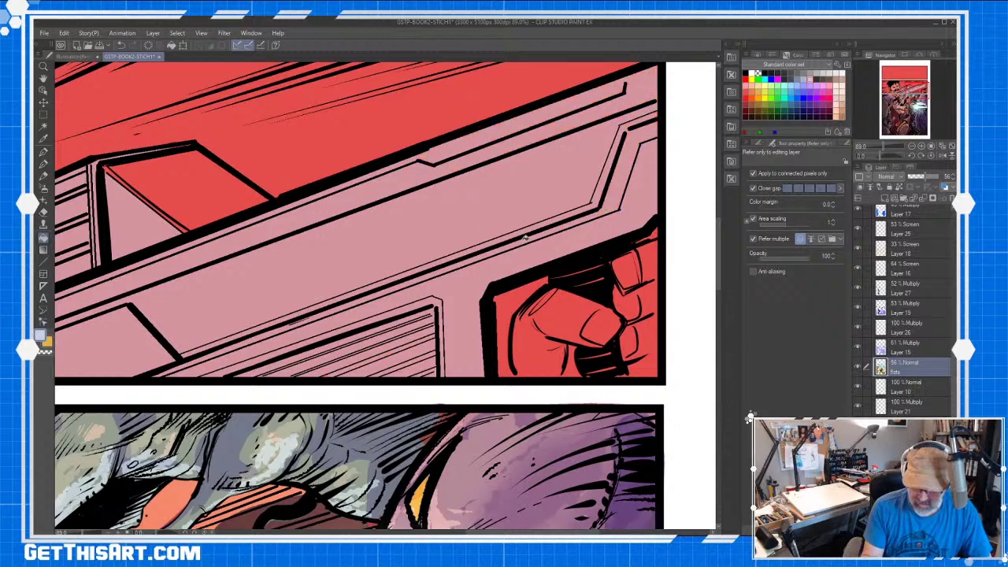
- Pick a light grey with the Inker - Nib Stiff brush and touch up the thin highlights in the man's hair and moustache
{"action": "key", "text": "space"}
{"action": "left_click_drag", "start_coordinate": [253, 318], "coordinate": [642, 282]}
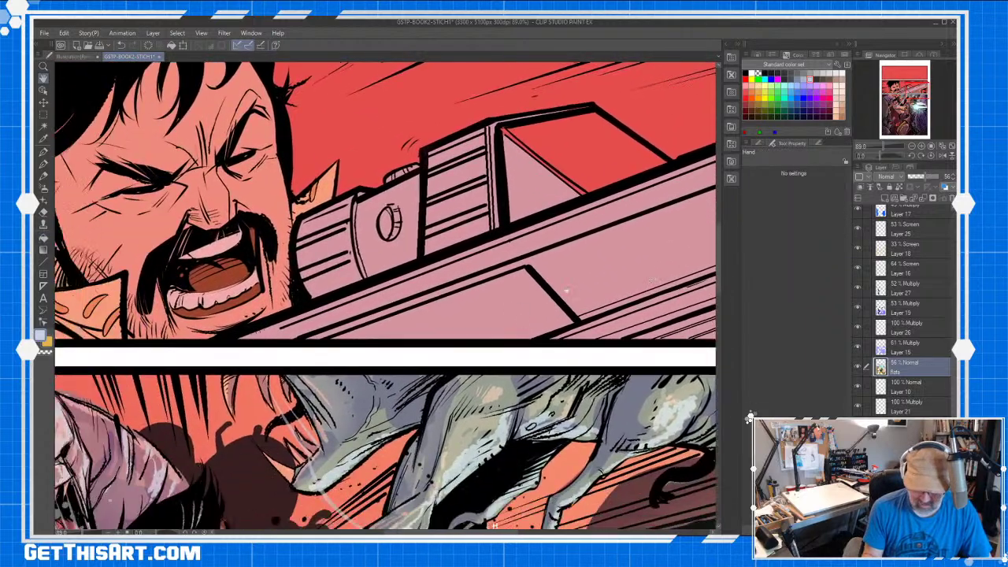
{"action": "left_click_drag", "start_coordinate": [299, 345], "coordinate": [539, 420]}
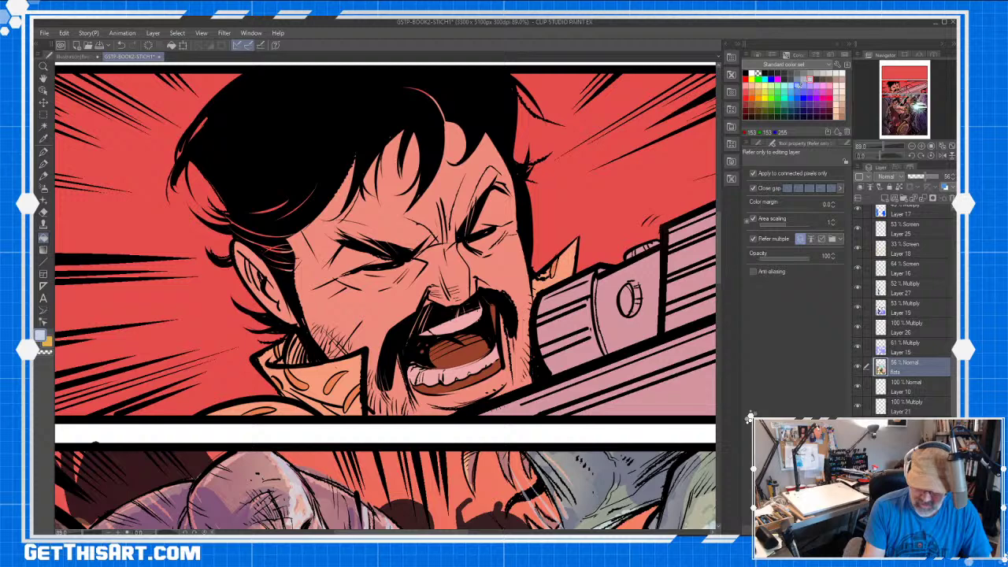
{"action": "left_click", "coordinate": [792, 100]}
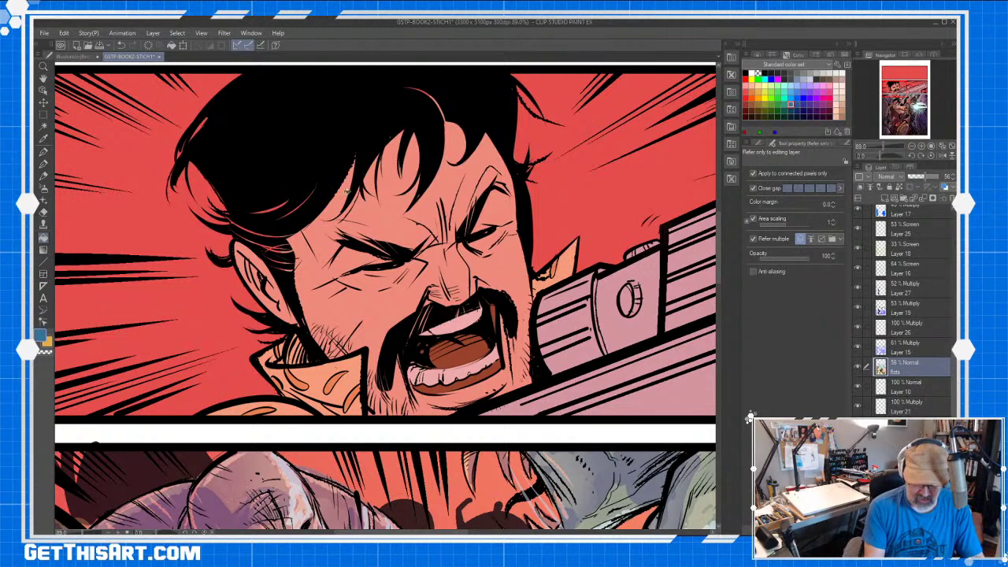
{"action": "left_click", "coordinate": [830, 72]}
{"action": "key", "text": "p"}
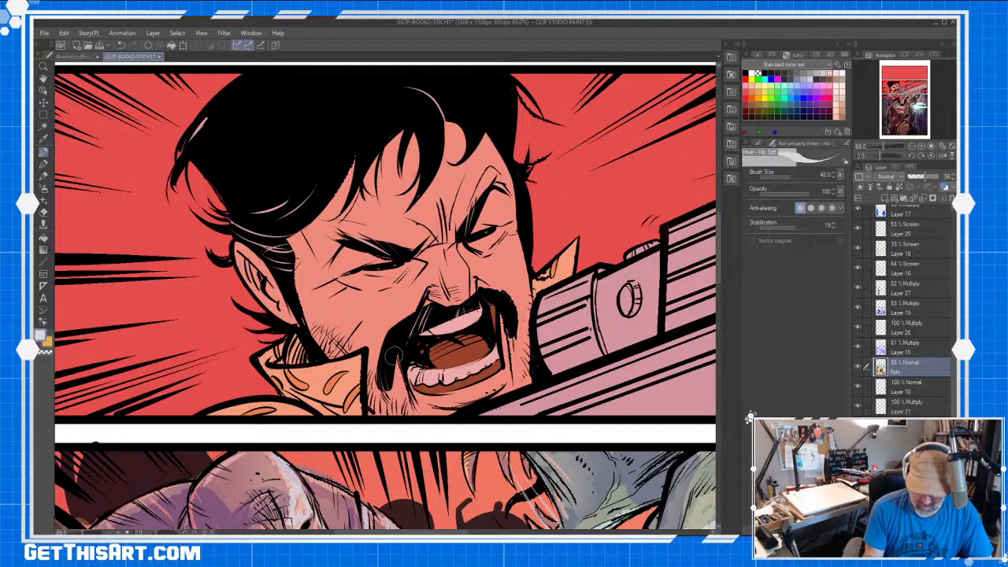
- Fill both glass faces of the gun's scope with bright green, and resample the gun's pale lavender for the brush
{"action": "left_click_drag", "start_coordinate": [574, 373], "coordinate": [347, 408]}
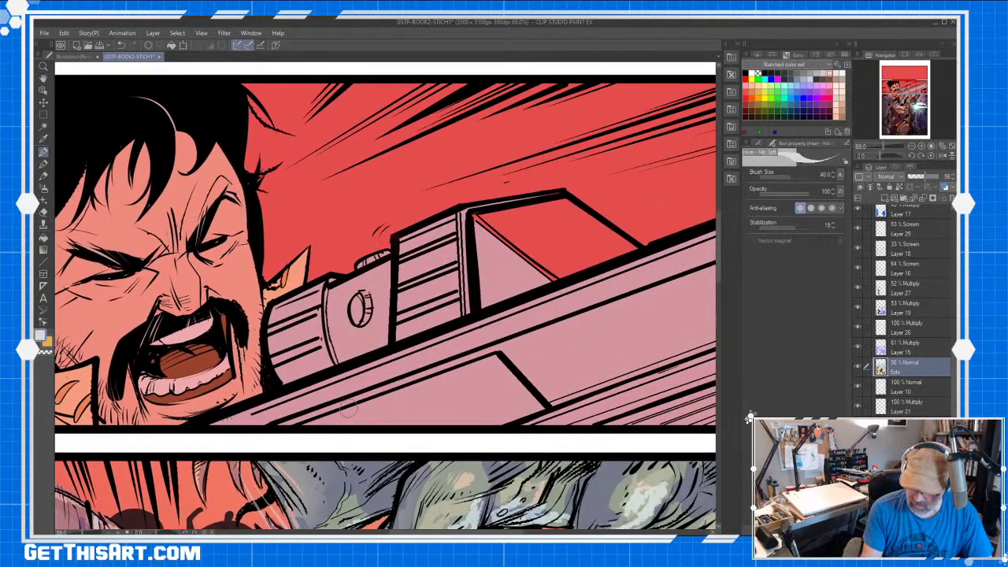
{"action": "left_click", "coordinate": [779, 96]}
{"action": "key", "text": "g"}
{"action": "left_click", "coordinate": [533, 254]}
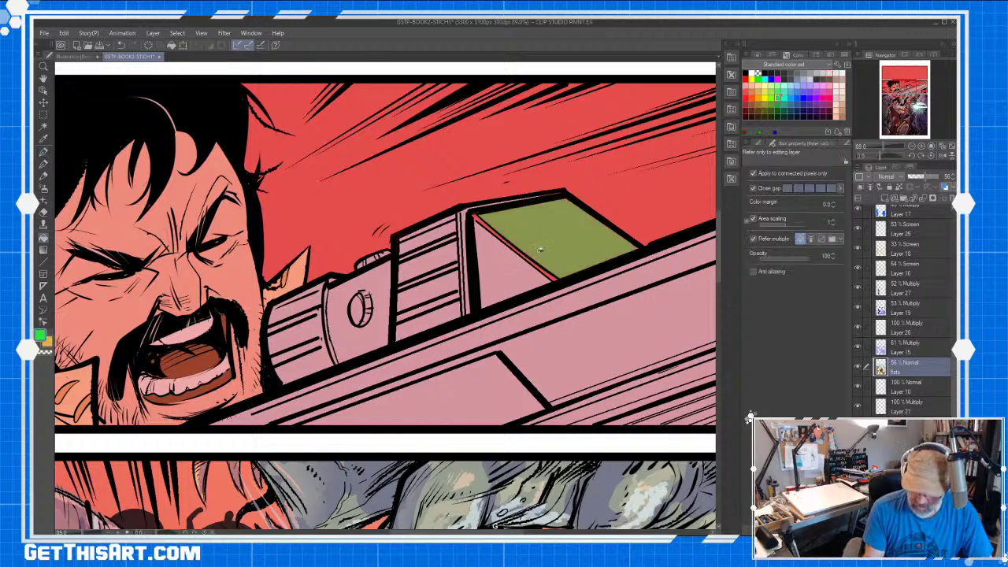
{"action": "left_click", "coordinate": [513, 272]}
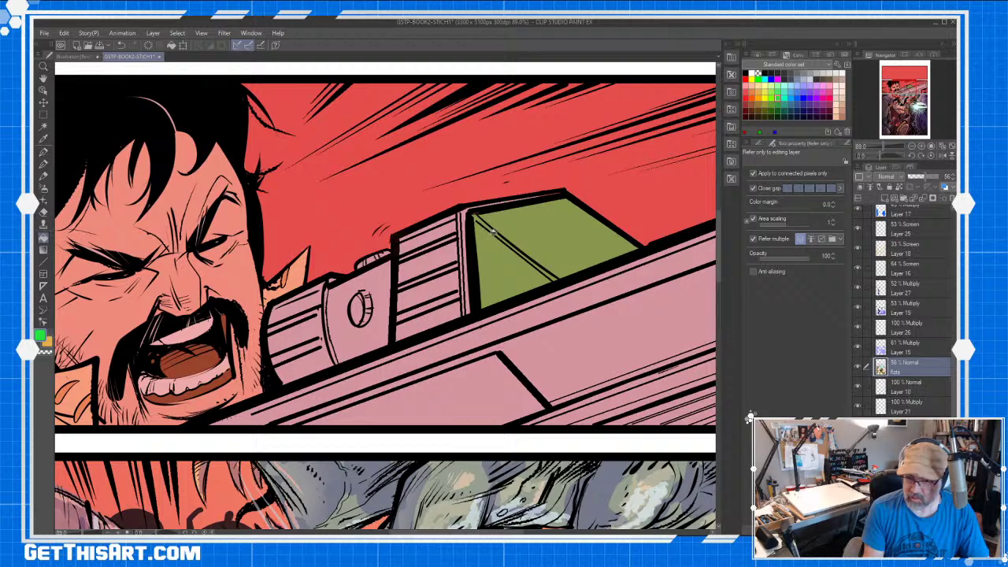
{"action": "key", "text": "p"}
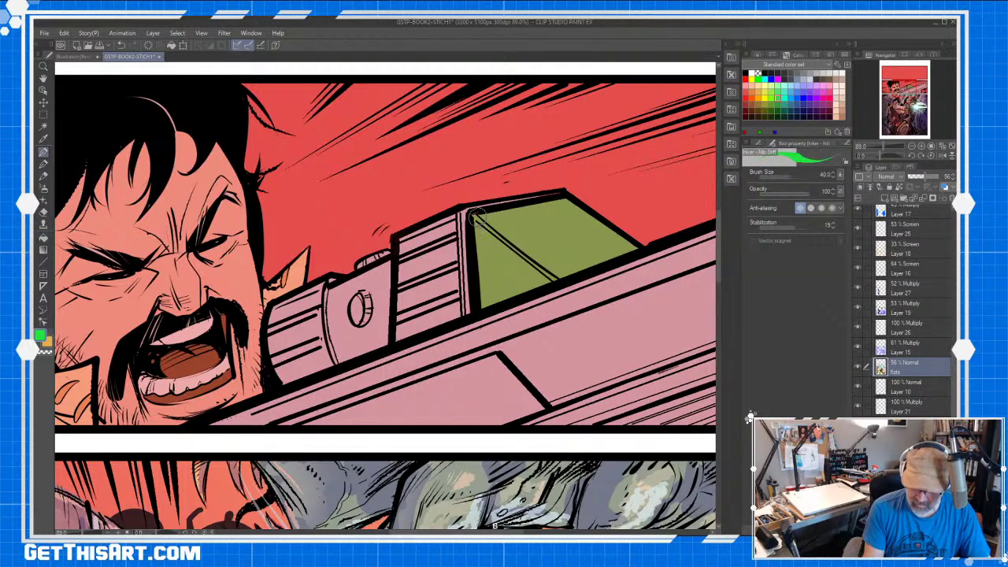
{"action": "key", "text": "c"}
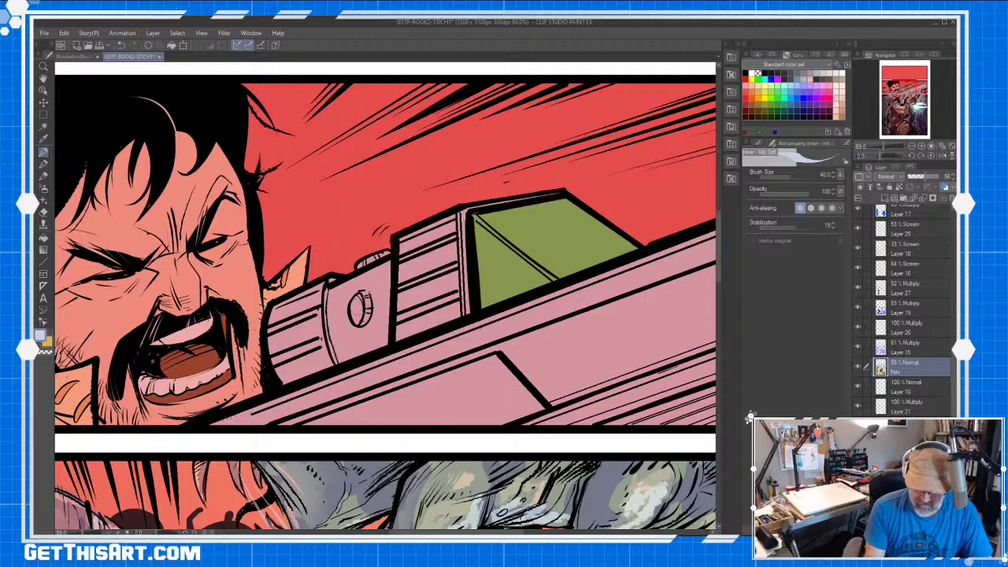
- Fill the thumb and fingers of the hand gripping the gun with the light skin tone
{"action": "key", "text": "h"}
{"action": "scroll", "coordinate": [488, 283], "scroll_direction": "down", "scroll_amount": 5}
{"action": "left_click_drag", "start_coordinate": [494, 525], "coordinate": [352, 518]}
{"action": "key", "text": "ctrl+space"}
{"action": "left_click", "coordinate": [494, 315]}
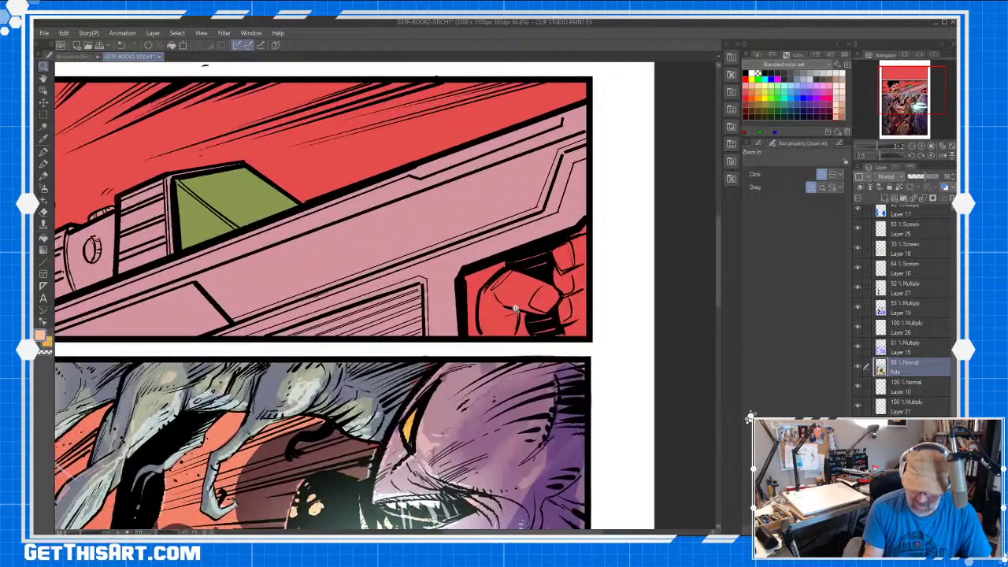
{"action": "key", "text": "g"}
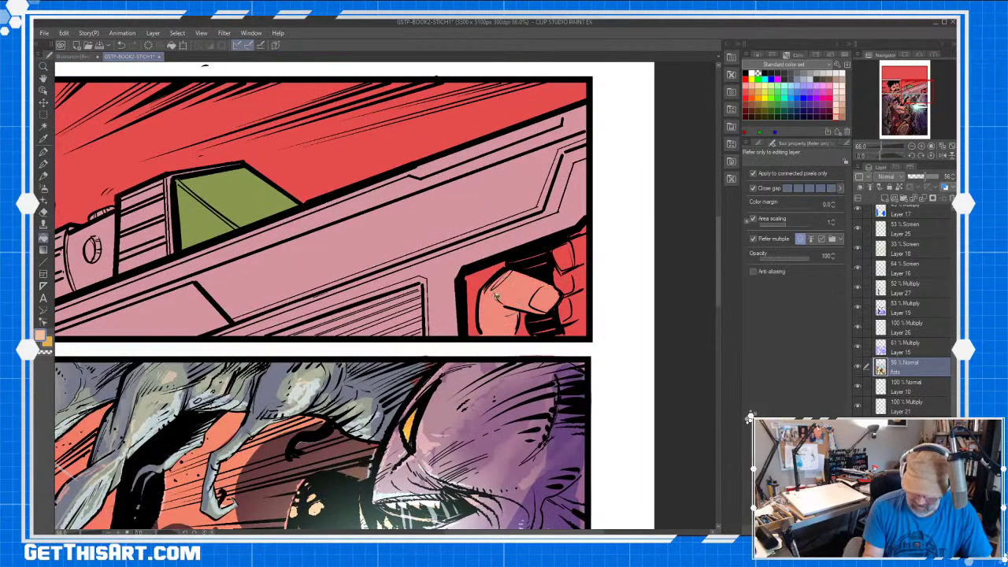
{"action": "left_click", "coordinate": [570, 303]}
{"action": "left_click", "coordinate": [582, 310]}
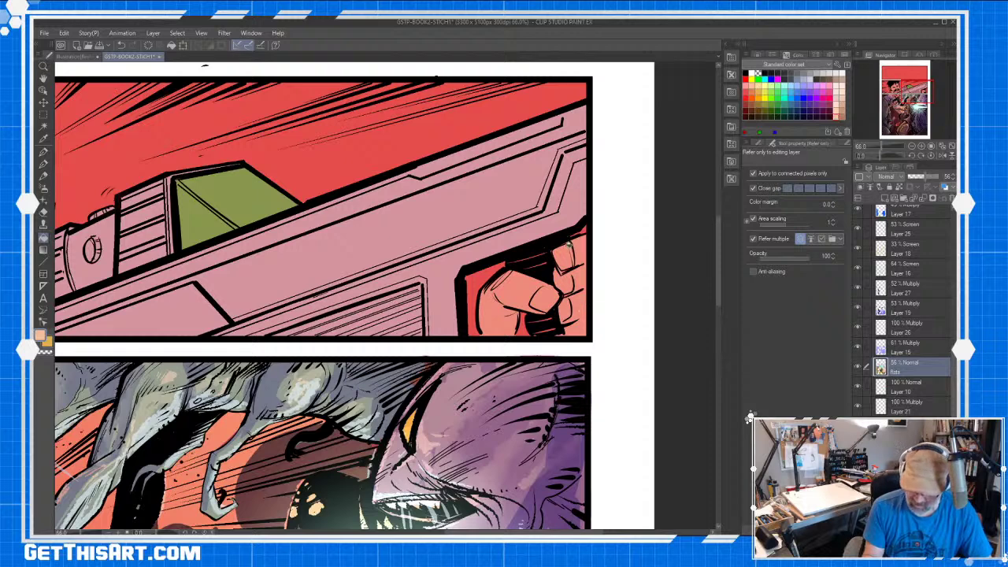
- Colour the gun grip showing between the thumb and fingers in blue-grey
{"action": "key", "text": "p"}
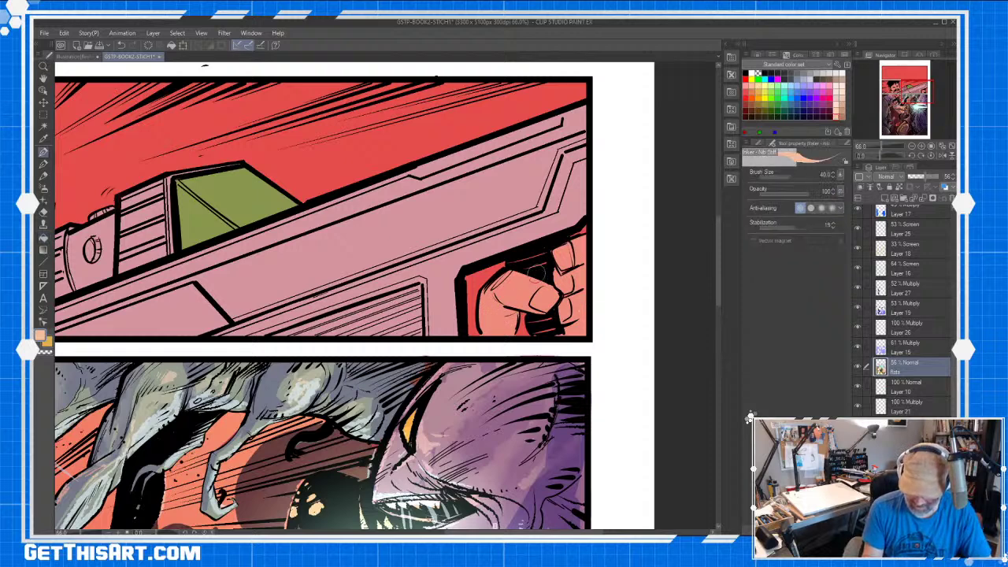
{"action": "key", "text": "x"}
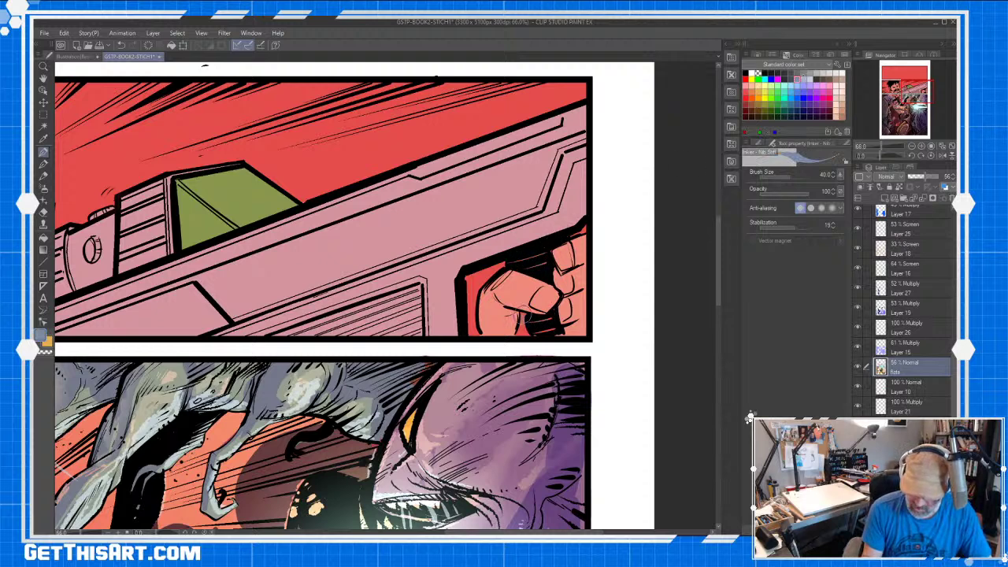
{"action": "key", "text": "g"}
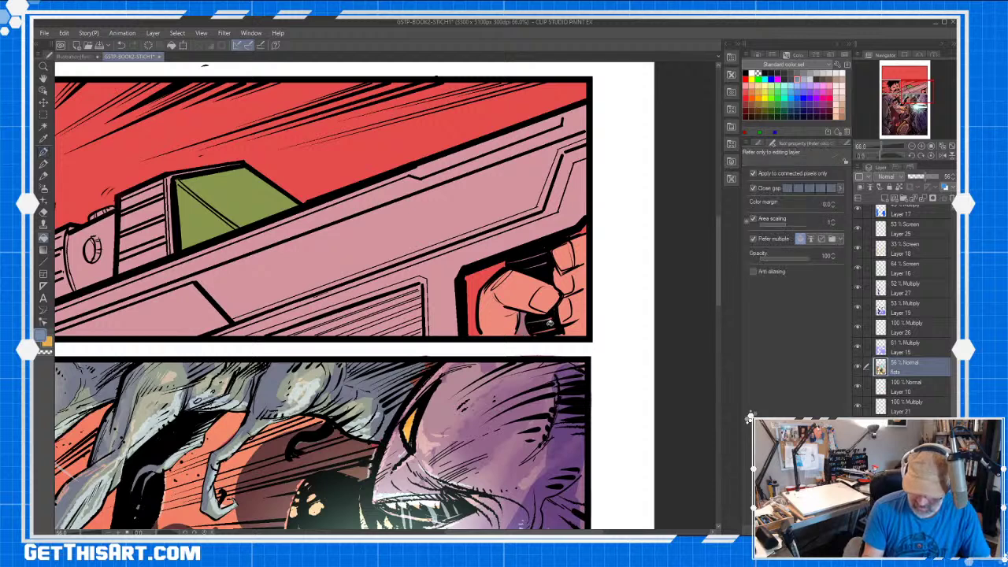
{"action": "key", "text": "e"}
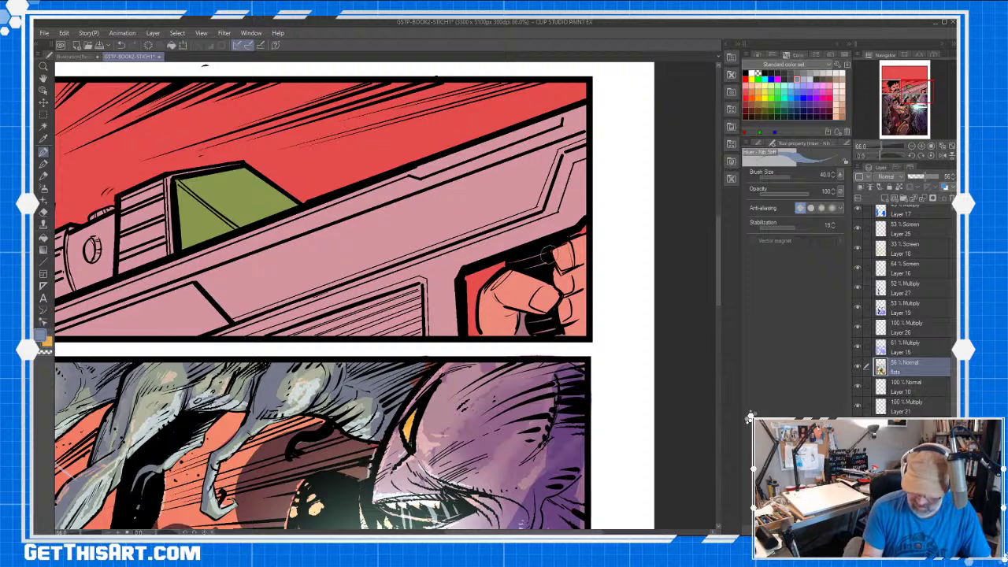
- Save the comic page and switch to Studio One
{"action": "key", "text": "ctrl+space"}
{"action": "left_click_drag", "start_coordinate": [504, 287], "coordinate": [585, 340]}
{"action": "key", "text": "space"}
{"action": "left_click", "coordinate": [100, 46]}
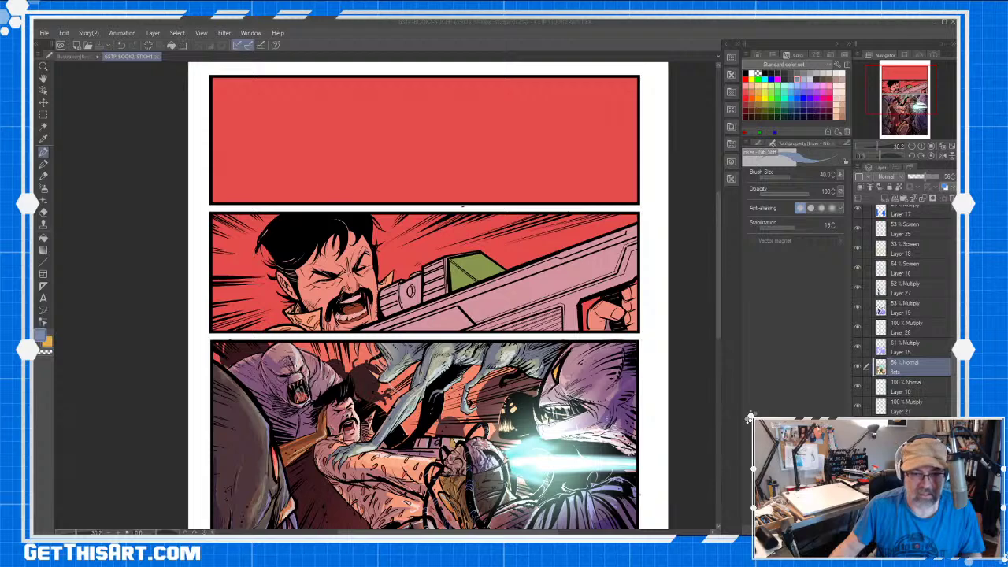
{"action": "key", "text": "alt+Tab"}
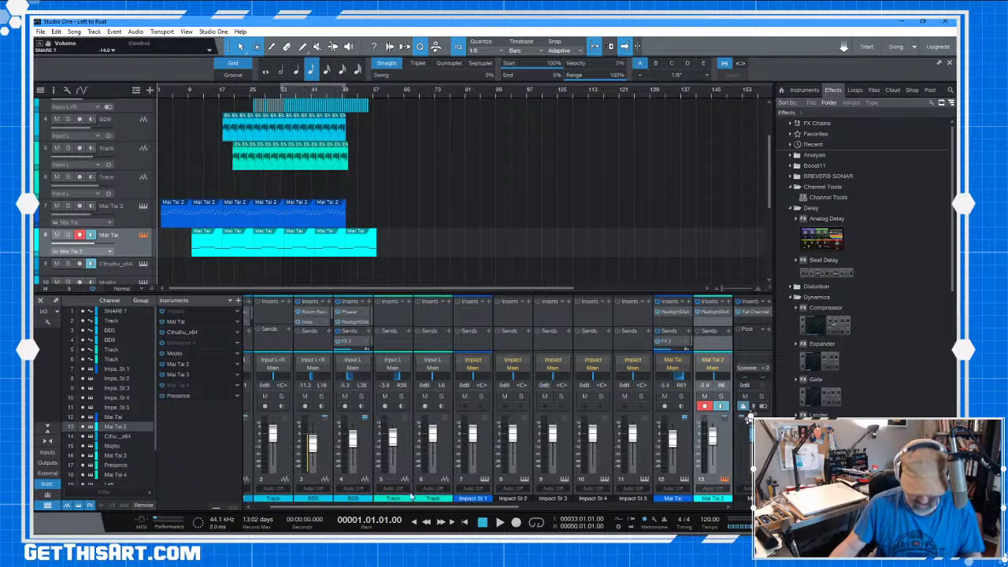
- Play the song Left to Rust from its start, look through its tracks during playback, and stop it
{"action": "left_click", "coordinate": [499, 524]}
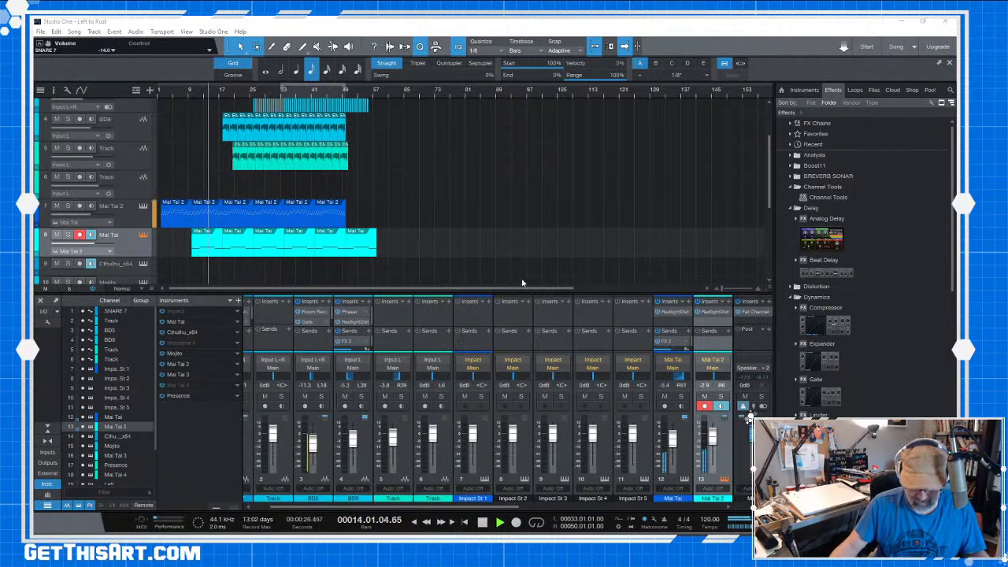
{"action": "scroll", "coordinate": [522, 282], "scroll_direction": "down", "scroll_amount": 3}
{"action": "scroll", "coordinate": [520, 262], "scroll_direction": "up", "scroll_amount": 1}
{"action": "scroll", "coordinate": [520, 262], "scroll_direction": "down", "scroll_amount": 2}
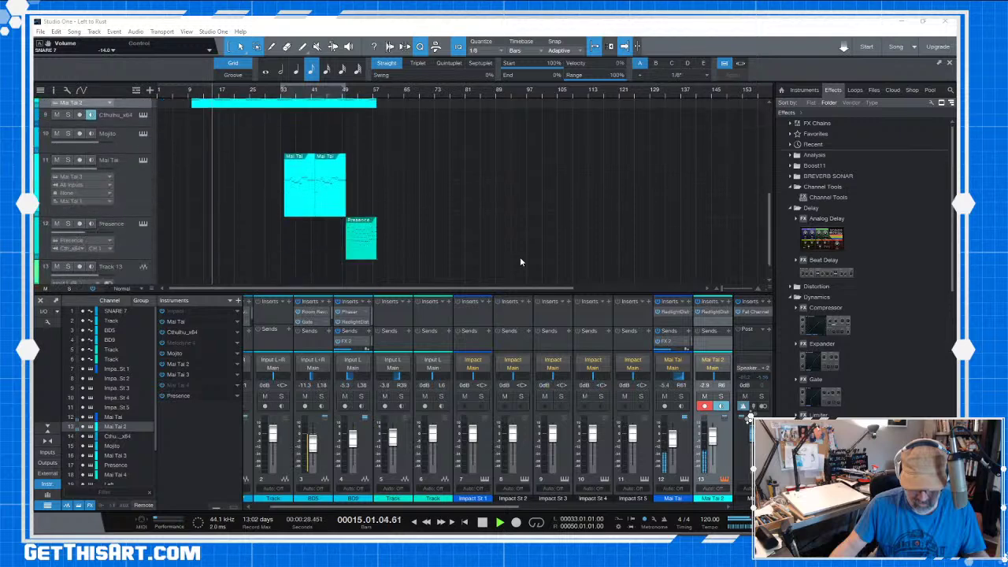
{"action": "scroll", "coordinate": [520, 262], "scroll_direction": "up", "scroll_amount": 2}
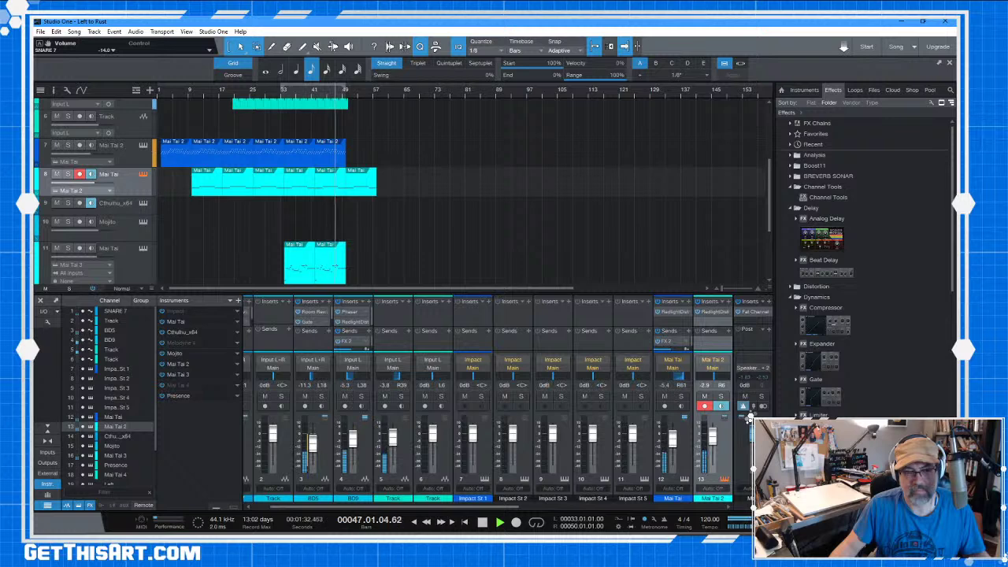
{"action": "left_click", "coordinate": [484, 523]}
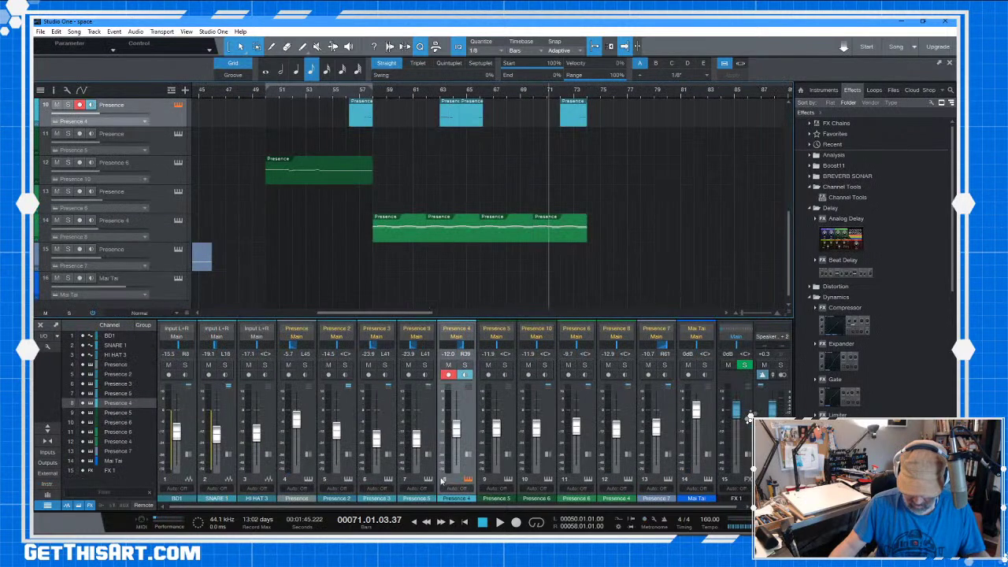
- Play the song space from its beginning, stop it, and return to the comic page in Clip Studio Paint
{"action": "left_click", "coordinate": [464, 523]}
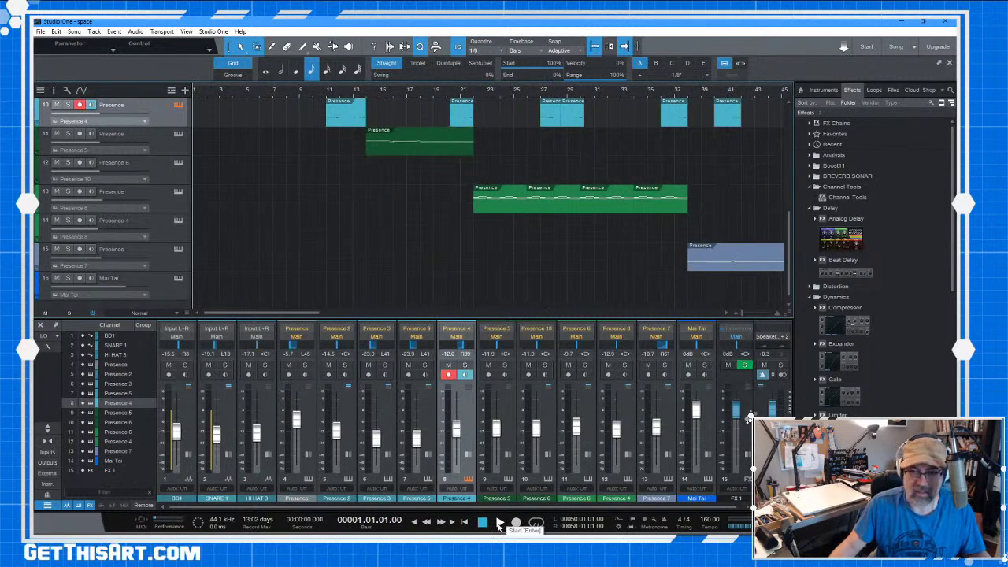
{"action": "left_click", "coordinate": [498, 523]}
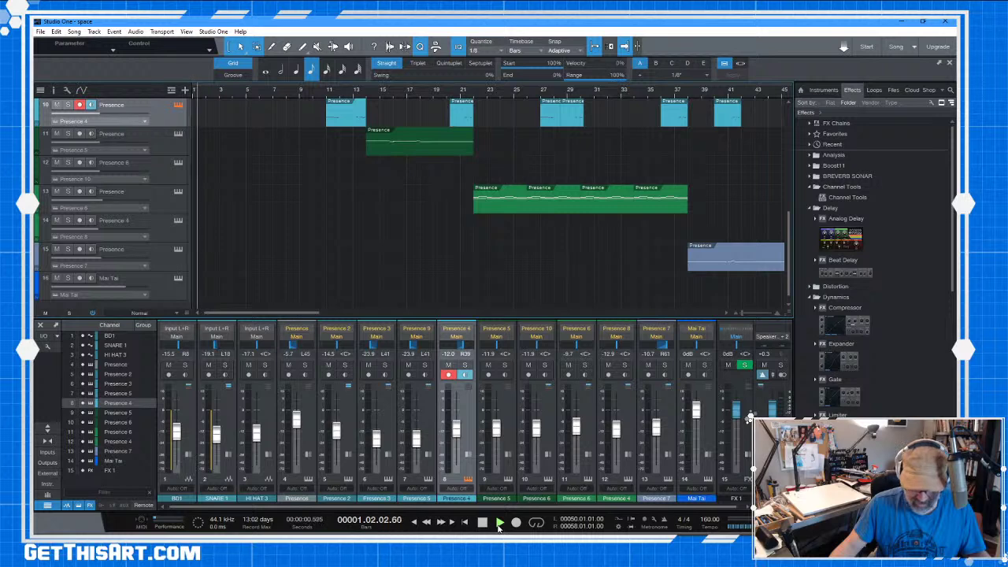
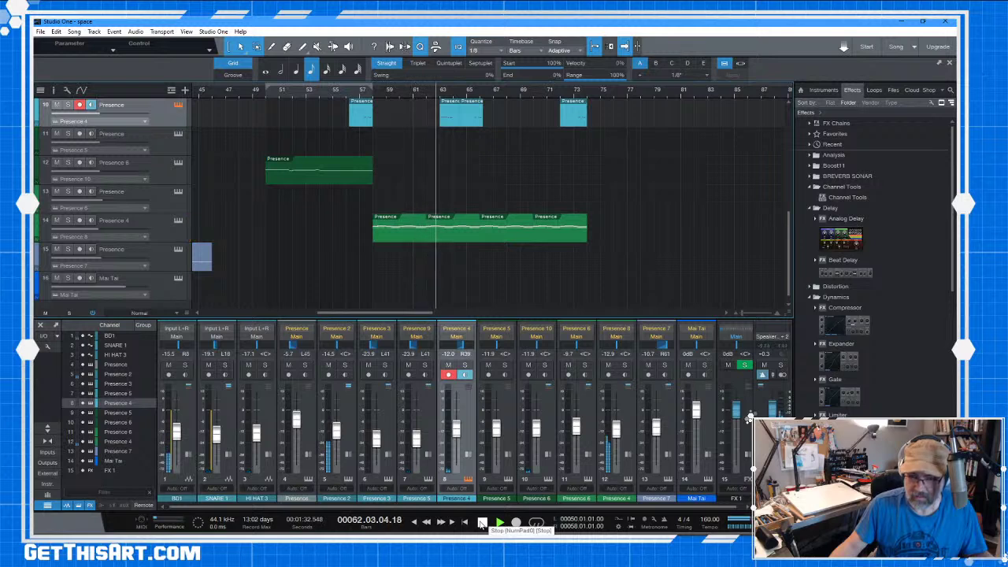
{"action": "left_click", "coordinate": [482, 524]}
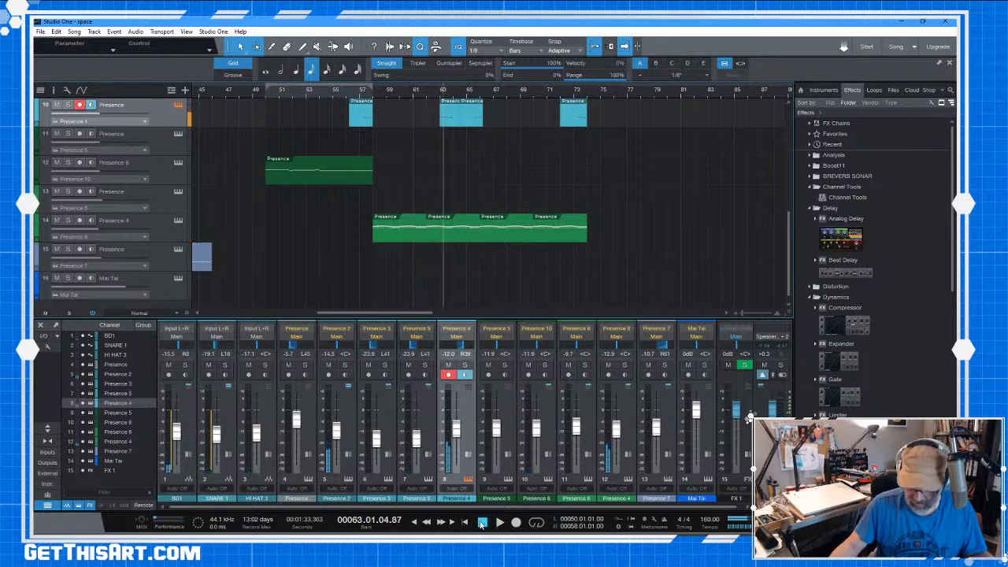
{"action": "left_click", "coordinate": [905, 23]}
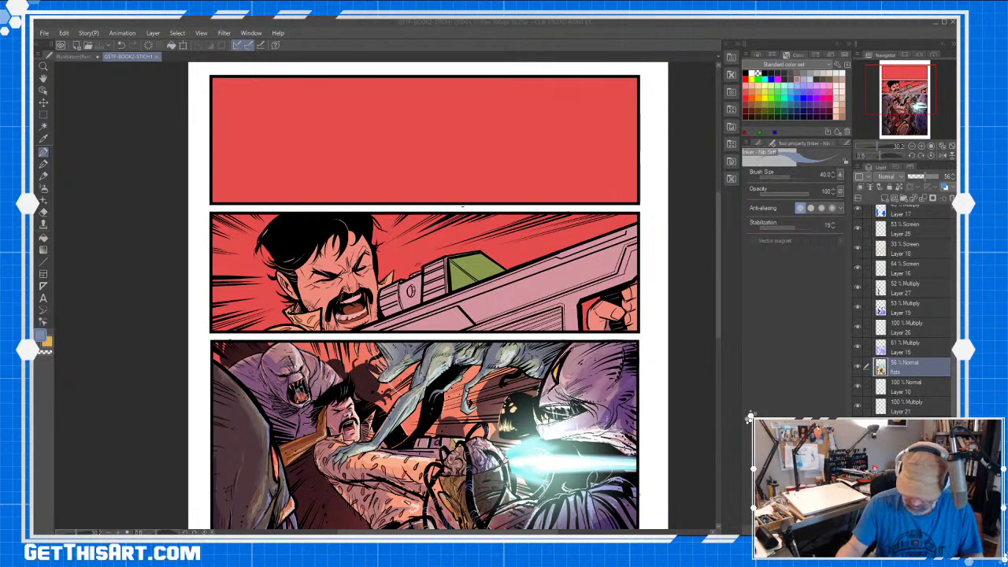
- Check what Layer 15 (Multiply) contains by hiding and reshowing it, and make it active with light purple as the brush colour
{"action": "left_click", "coordinate": [925, 406]}
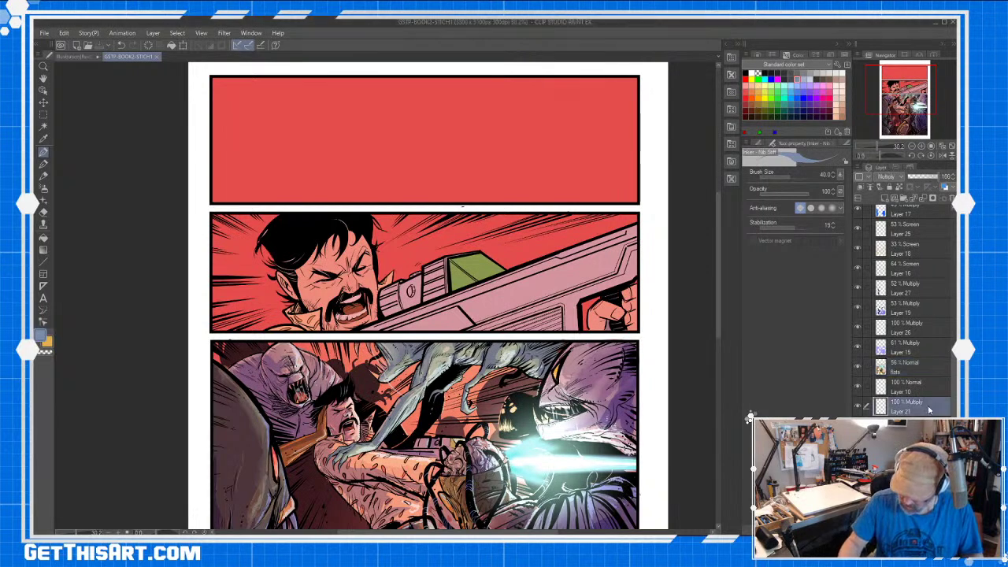
{"action": "left_click", "coordinate": [919, 353]}
{"action": "left_click", "coordinate": [858, 347]}
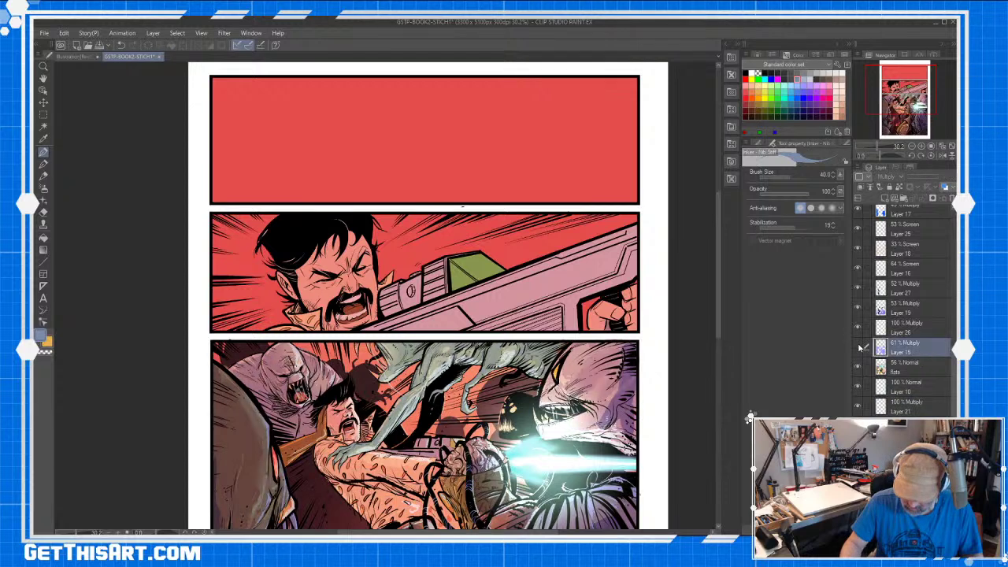
{"action": "left_click", "coordinate": [859, 347]}
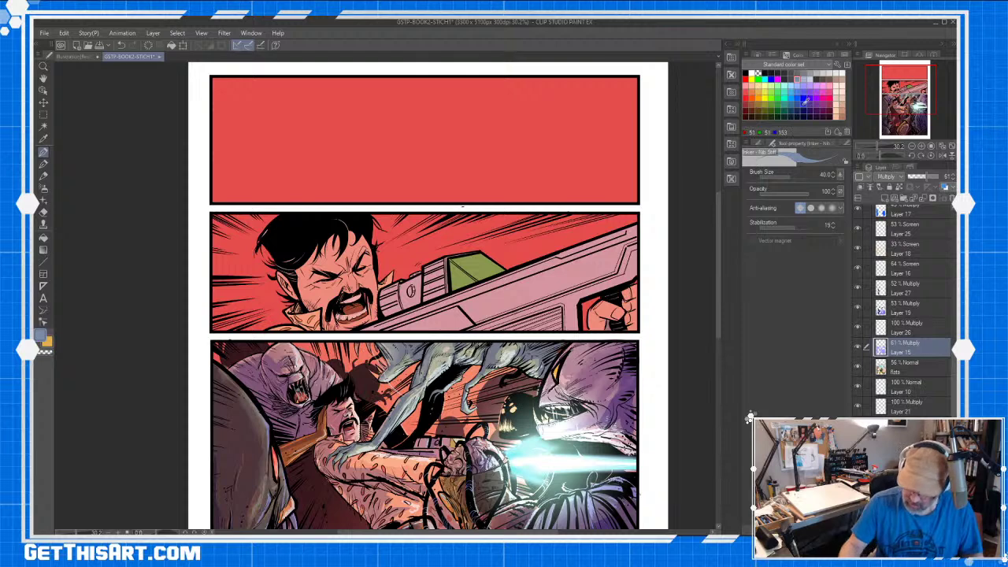
{"action": "left_click", "coordinate": [909, 334]}
{"action": "left_click", "coordinate": [910, 352]}
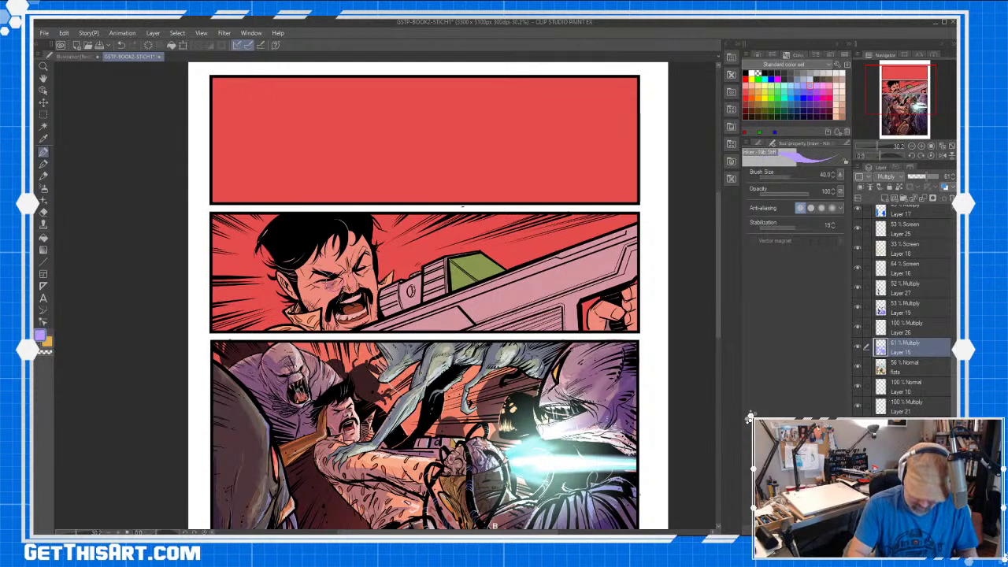
- Paint light purple shadows over the man's face, neck and collar in the middle panel on Layer 15
{"action": "mouse_move", "coordinate": [331, 264]}
{"action": "left_mouse_down"}
{"action": "mouse_move", "coordinate": [312, 262]}
{"action": "mouse_move", "coordinate": [298, 276]}
{"action": "mouse_move", "coordinate": [310, 306]}
{"action": "mouse_move", "coordinate": [318, 283]}
{"action": "mouse_move", "coordinate": [310, 305]}
{"action": "mouse_move", "coordinate": [327, 306]}
{"action": "mouse_move", "coordinate": [321, 320]}
{"action": "mouse_move", "coordinate": [332, 301]}
{"action": "mouse_move", "coordinate": [323, 331]}
{"action": "mouse_move", "coordinate": [348, 302]}
{"action": "mouse_move", "coordinate": [340, 324]}
{"action": "left_mouse_up"}
{"action": "mouse_move", "coordinate": [294, 283]}
{"action": "left_mouse_down"}
{"action": "mouse_move", "coordinate": [294, 252]}
{"action": "mouse_move", "coordinate": [309, 260]}
{"action": "mouse_move", "coordinate": [319, 241]}
{"action": "mouse_move", "coordinate": [322, 253]}
{"action": "mouse_move", "coordinate": [337, 247]}
{"action": "mouse_move", "coordinate": [275, 275]}
{"action": "mouse_move", "coordinate": [292, 292]}
{"action": "mouse_move", "coordinate": [292, 277]}
{"action": "mouse_move", "coordinate": [296, 300]}
{"action": "mouse_move", "coordinate": [296, 276]}
{"action": "mouse_move", "coordinate": [286, 313]}
{"action": "mouse_move", "coordinate": [310, 321]}
{"action": "mouse_move", "coordinate": [308, 312]}
{"action": "left_mouse_up"}
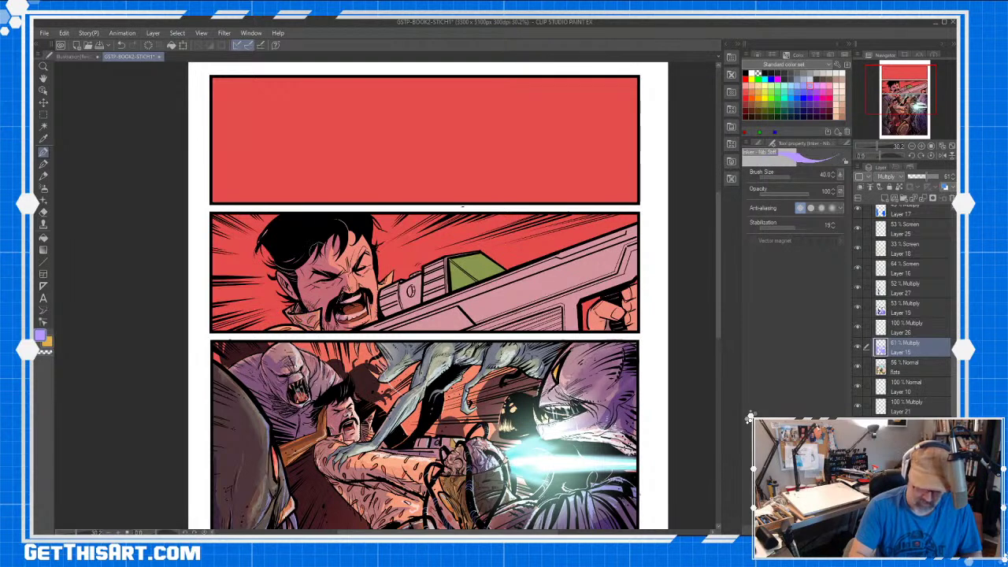
{"action": "mouse_move", "coordinate": [352, 238]}
{"action": "left_mouse_down"}
{"action": "mouse_move", "coordinate": [345, 273]}
{"action": "mouse_move", "coordinate": [367, 256]}
{"action": "mouse_move", "coordinate": [347, 289]}
{"action": "mouse_move", "coordinate": [361, 275]}
{"action": "mouse_move", "coordinate": [356, 301]}
{"action": "mouse_move", "coordinate": [345, 305]}
{"action": "mouse_move", "coordinate": [360, 325]}
{"action": "left_mouse_up"}
{"action": "left_click_drag", "start_coordinate": [374, 284], "coordinate": [389, 285]}
{"action": "left_click_drag", "start_coordinate": [352, 234], "coordinate": [349, 253]}
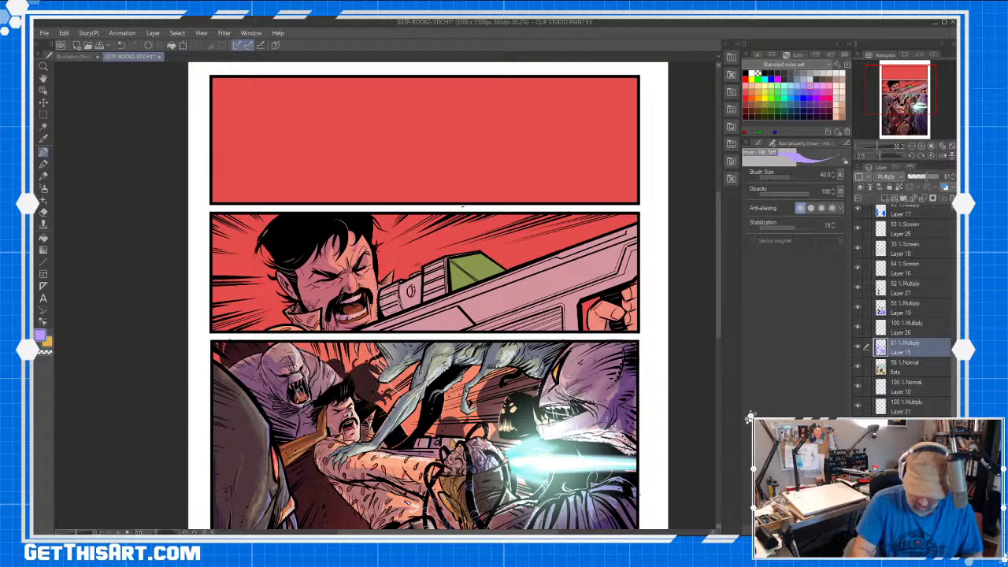
- Shade the gun's scope barrel and the frame beside its green glass with light purple
{"action": "mouse_move", "coordinate": [398, 291]}
{"action": "left_mouse_down"}
{"action": "mouse_move", "coordinate": [386, 299]}
{"action": "mouse_move", "coordinate": [397, 282]}
{"action": "mouse_move", "coordinate": [381, 312]}
{"action": "mouse_move", "coordinate": [383, 300]}
{"action": "mouse_move", "coordinate": [391, 316]}
{"action": "mouse_move", "coordinate": [411, 295]}
{"action": "mouse_move", "coordinate": [418, 302]}
{"action": "mouse_move", "coordinate": [405, 284]}
{"action": "mouse_move", "coordinate": [407, 306]}
{"action": "mouse_move", "coordinate": [422, 271]}
{"action": "left_mouse_up"}
{"action": "mouse_move", "coordinate": [380, 321]}
{"action": "left_mouse_down"}
{"action": "mouse_move", "coordinate": [394, 307]}
{"action": "mouse_move", "coordinate": [380, 310]}
{"action": "mouse_move", "coordinate": [400, 337]}
{"action": "left_mouse_up"}
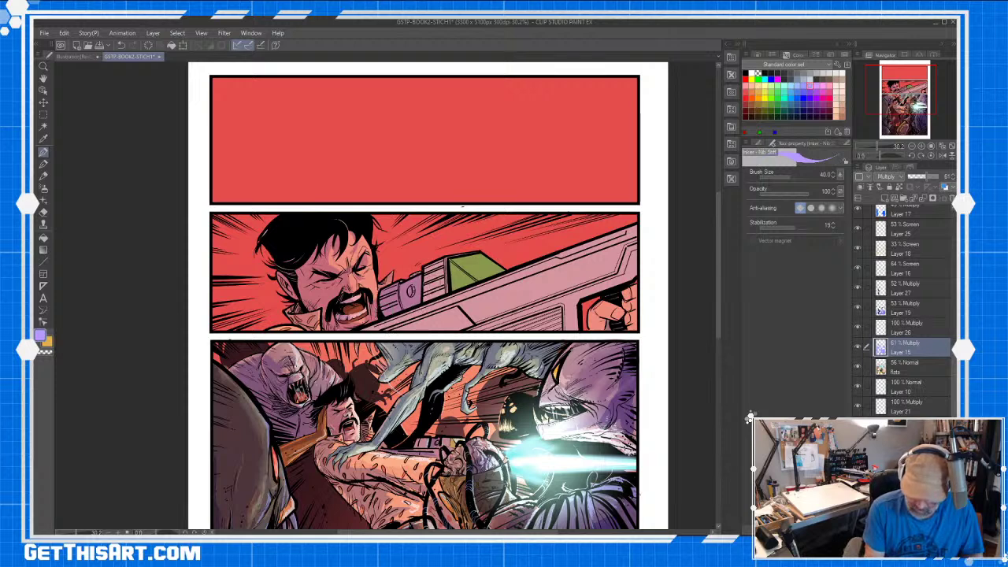
{"action": "left_click_drag", "start_coordinate": [446, 260], "coordinate": [446, 294]}
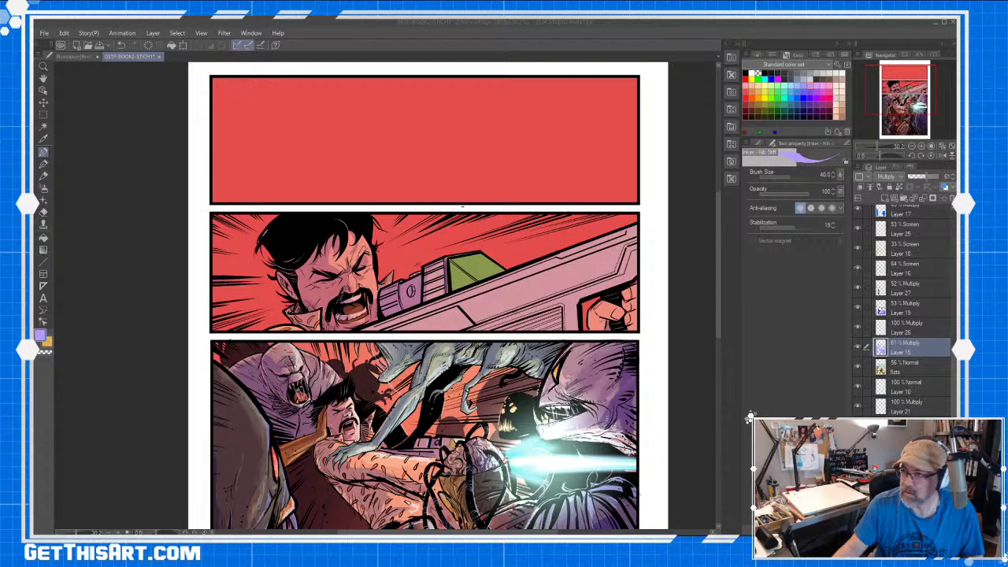
{"action": "left_click", "coordinate": [564, 47]}
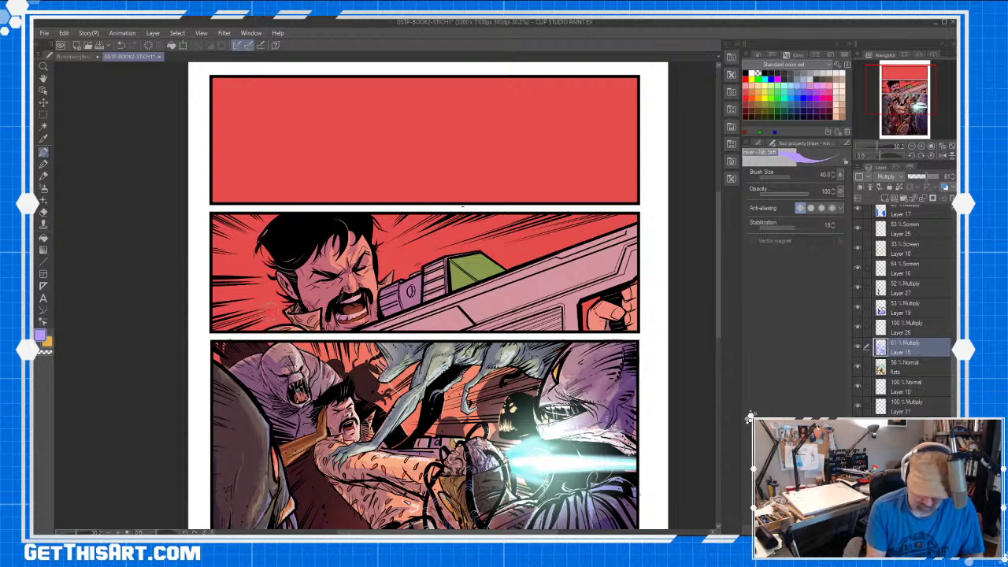
- Switch to the Straight line tool and set its brush size to 20
{"action": "left_click", "coordinate": [45, 263]}
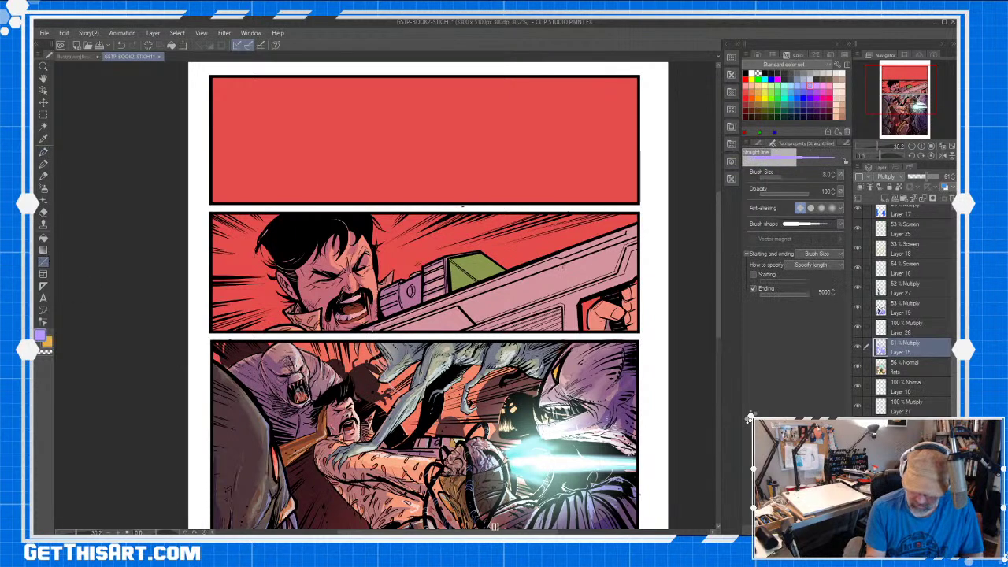
{"action": "key", "text": "bracketright"}
{"action": "key", "text": "bracketright"}
{"action": "key", "text": "bracketright"}
{"action": "key", "text": "bracketright"}
{"action": "key", "text": "bracketright"}
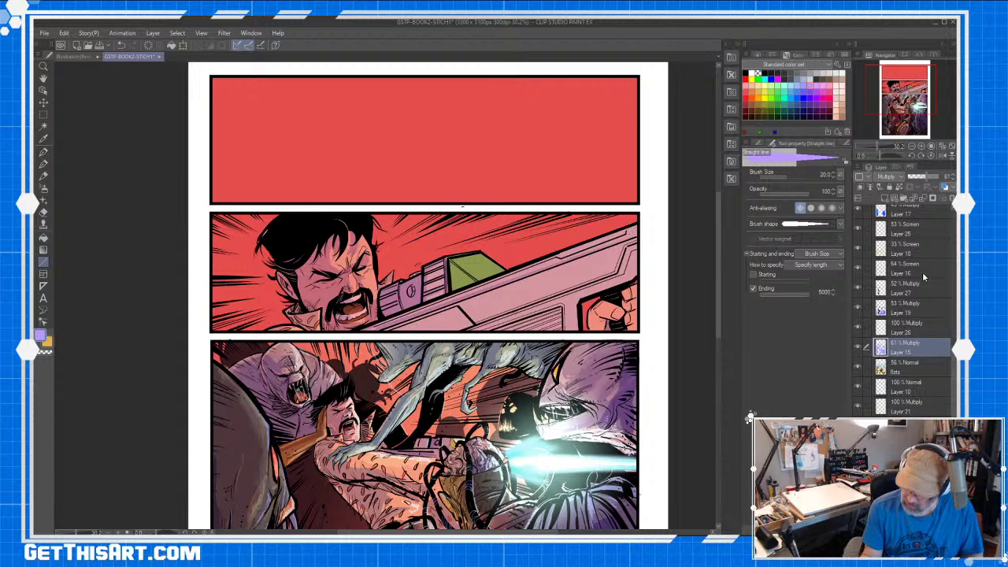
- Paint light blue pen highlights on the scope's green glass and the gun body, on Layer 16 (Screen)
{"action": "left_click", "coordinate": [860, 270]}
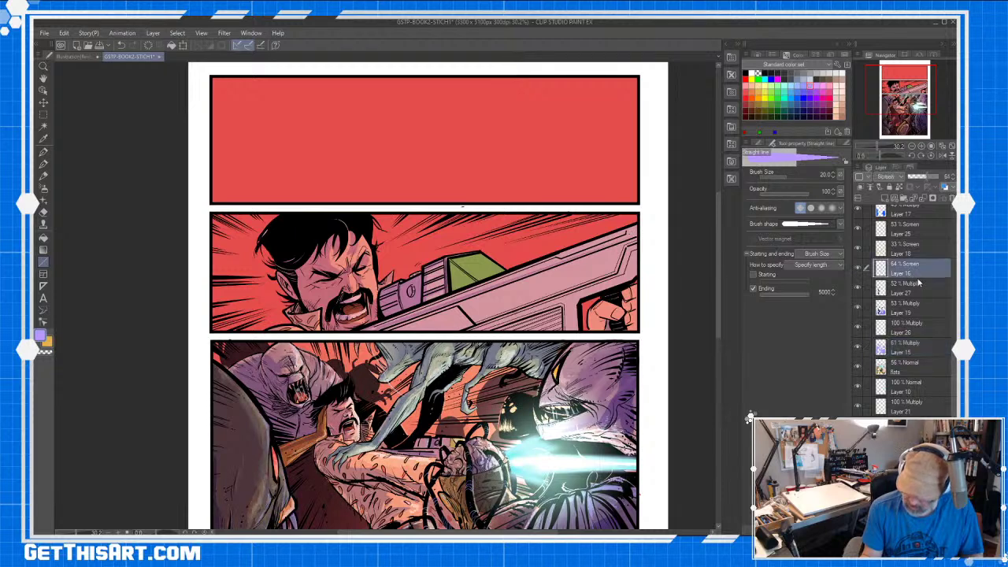
{"action": "left_click", "coordinate": [791, 86]}
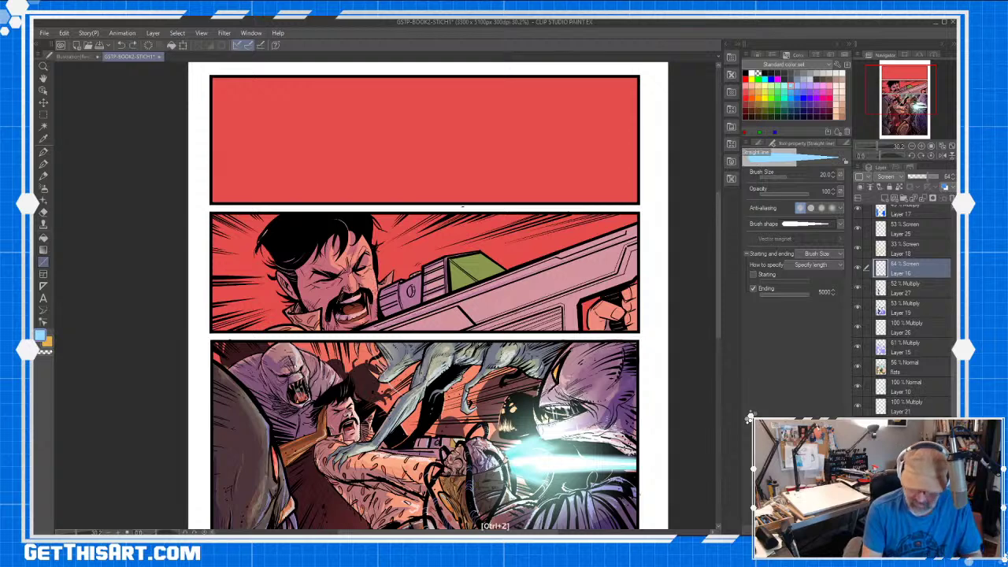
{"action": "key", "text": "p"}
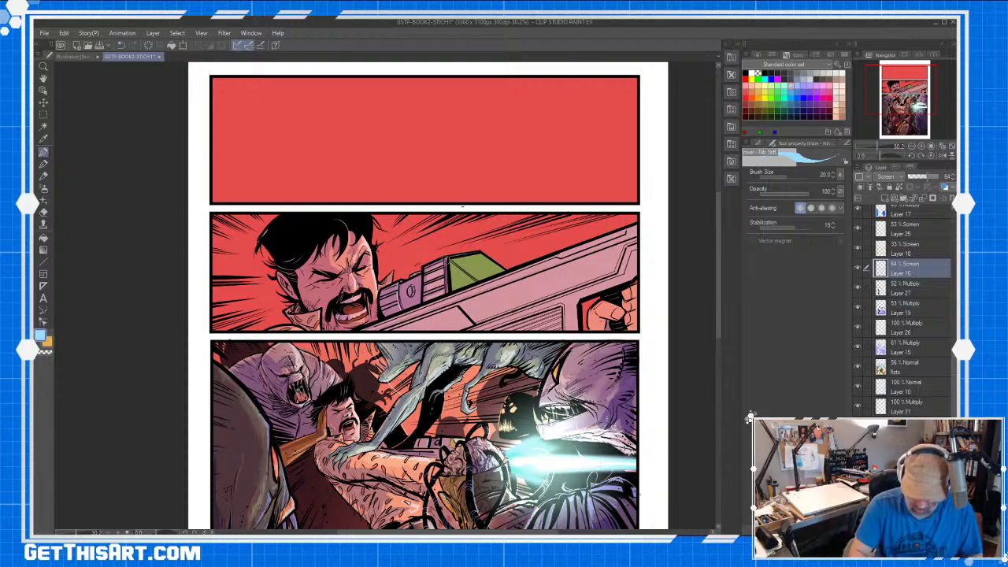
{"action": "left_click_drag", "start_coordinate": [446, 258], "coordinate": [446, 284]}
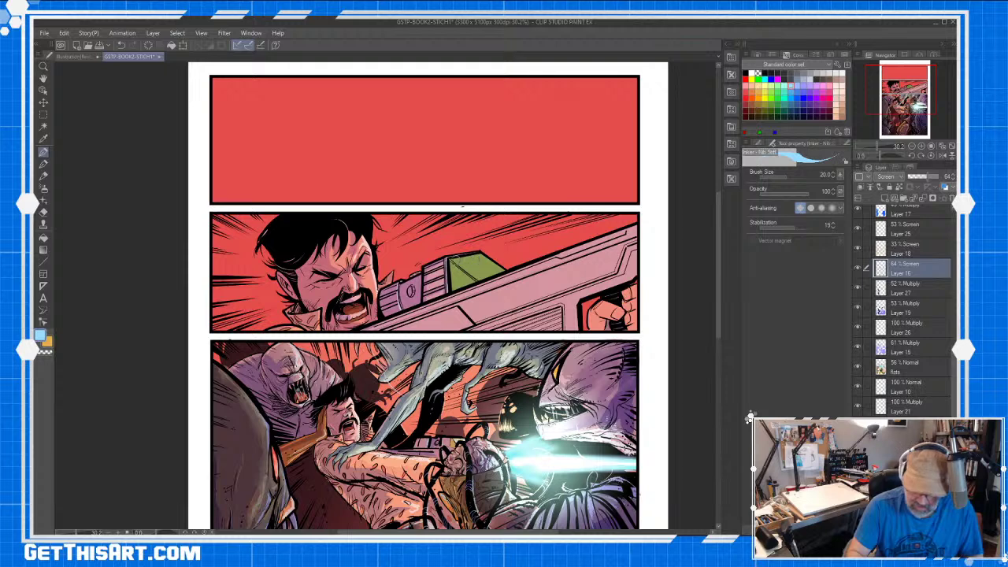
{"action": "left_click_drag", "start_coordinate": [476, 278], "coordinate": [450, 256]}
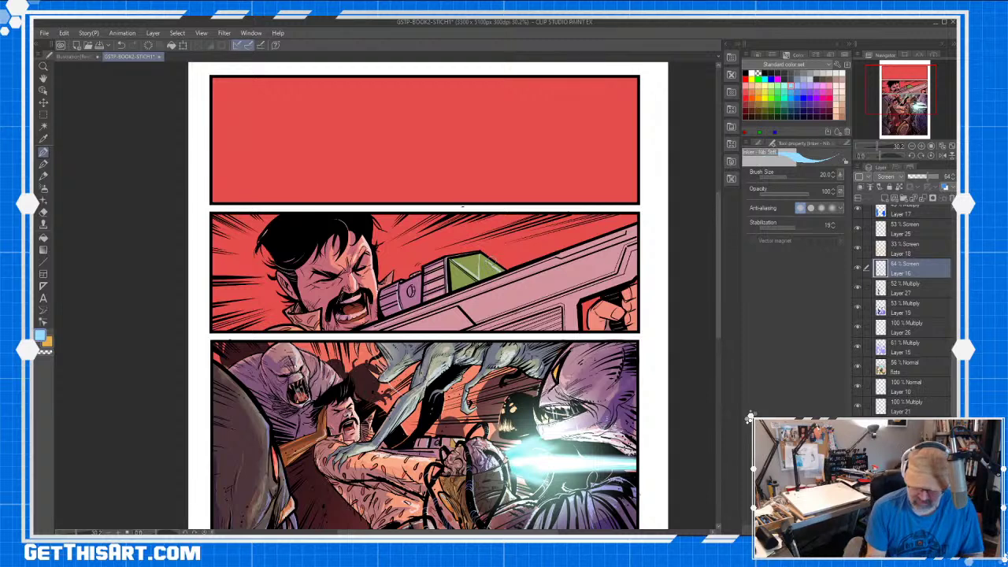
{"action": "mouse_move", "coordinate": [578, 261]}
{"action": "left_mouse_down"}
{"action": "mouse_move", "coordinate": [564, 290]}
{"action": "mouse_move", "coordinate": [570, 281]}
{"action": "left_mouse_up"}
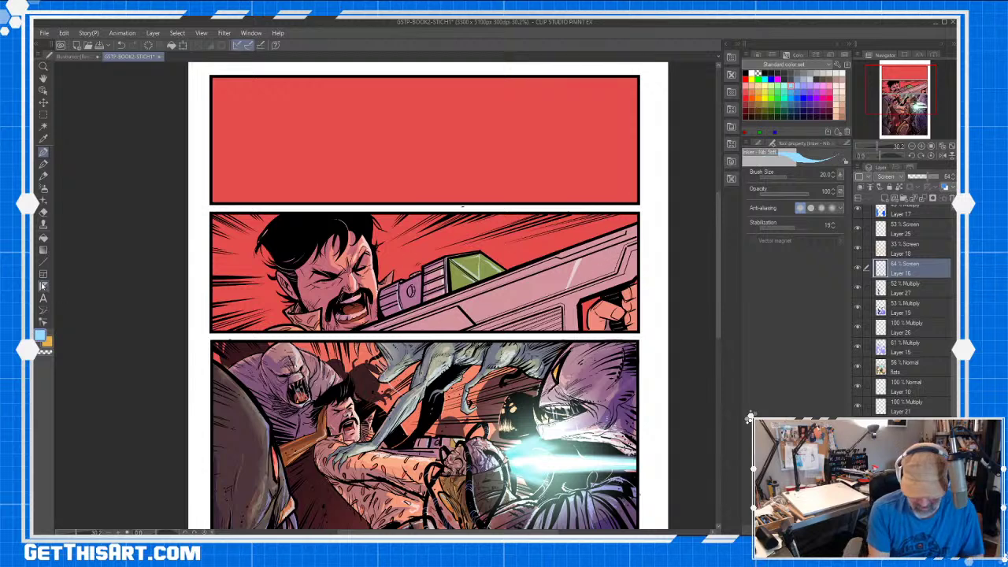
- Add finer light blue highlights to the scope glass, gun and thumb with brush size 17
{"action": "key", "text": "u"}
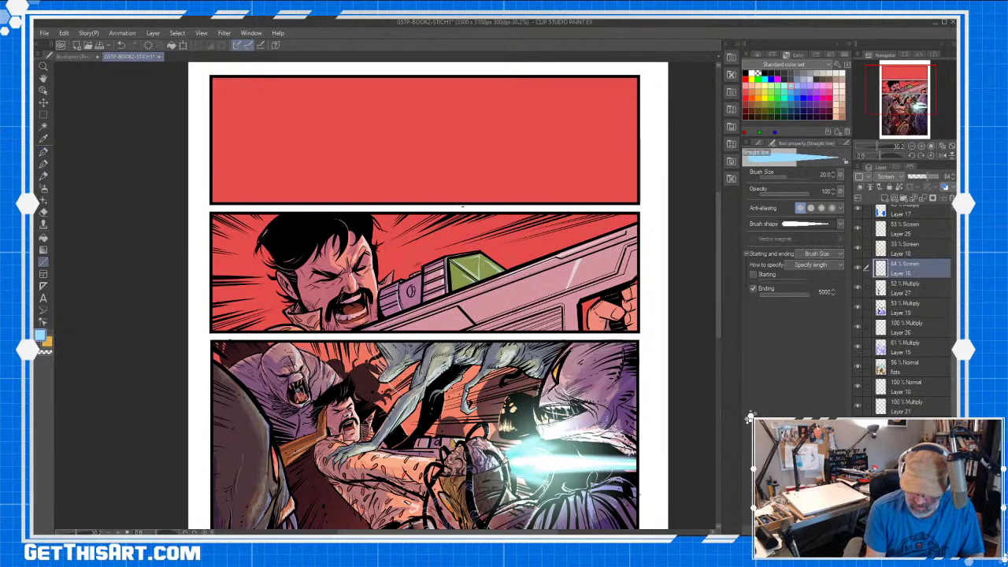
{"action": "key", "text": "bracketleft"}
{"action": "key", "text": "bracketleft"}
{"action": "key", "text": "bracketleft"}
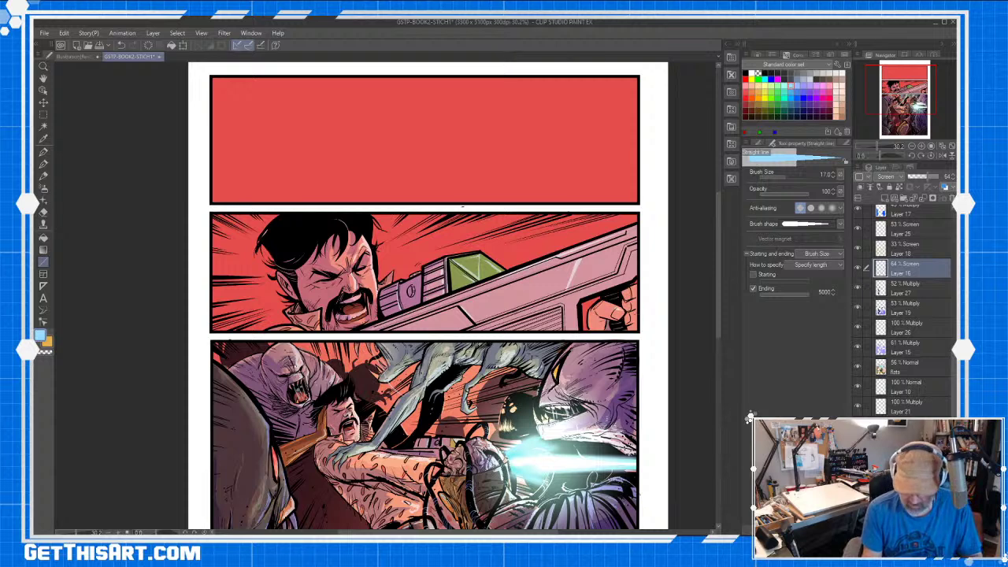
{"action": "key", "text": "p"}
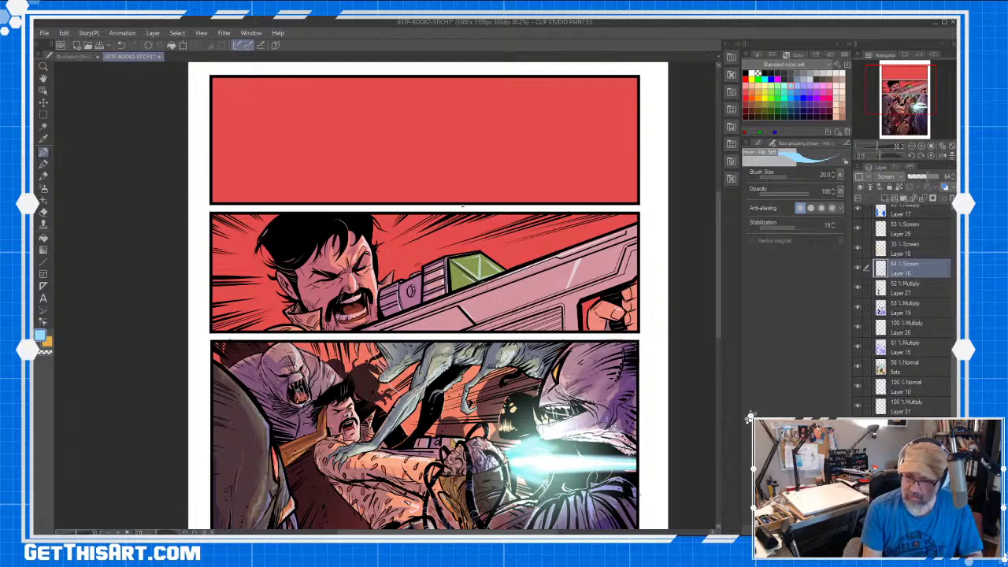
{"action": "key", "text": "bracketleft"}
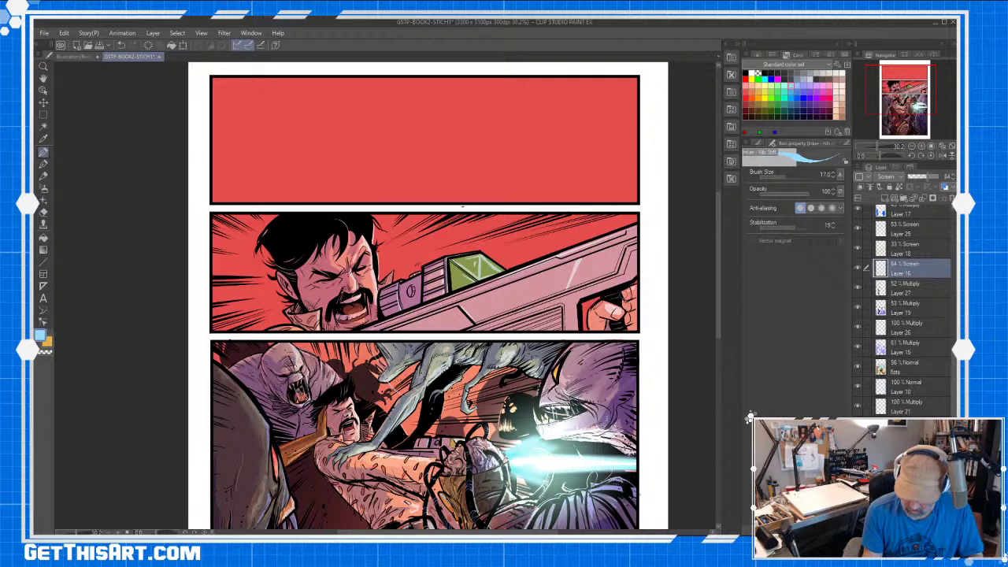
- Add a light blue foreground-to-transparent gradient across the gun end of the middle panel on Layer 13 (Add Glow), limited to a rectangular selection, then deselect
{"action": "mouse_move", "coordinate": [525, 285]}
{"action": "left_mouse_down"}
{"action": "mouse_move", "coordinate": [516, 271]}
{"action": "mouse_move", "coordinate": [493, 294]}
{"action": "mouse_move", "coordinate": [538, 212]}
{"action": "mouse_move", "coordinate": [459, 270]}
{"action": "mouse_move", "coordinate": [532, 223]}
{"action": "mouse_move", "coordinate": [504, 228]}
{"action": "mouse_move", "coordinate": [495, 217]}
{"action": "left_mouse_up"}
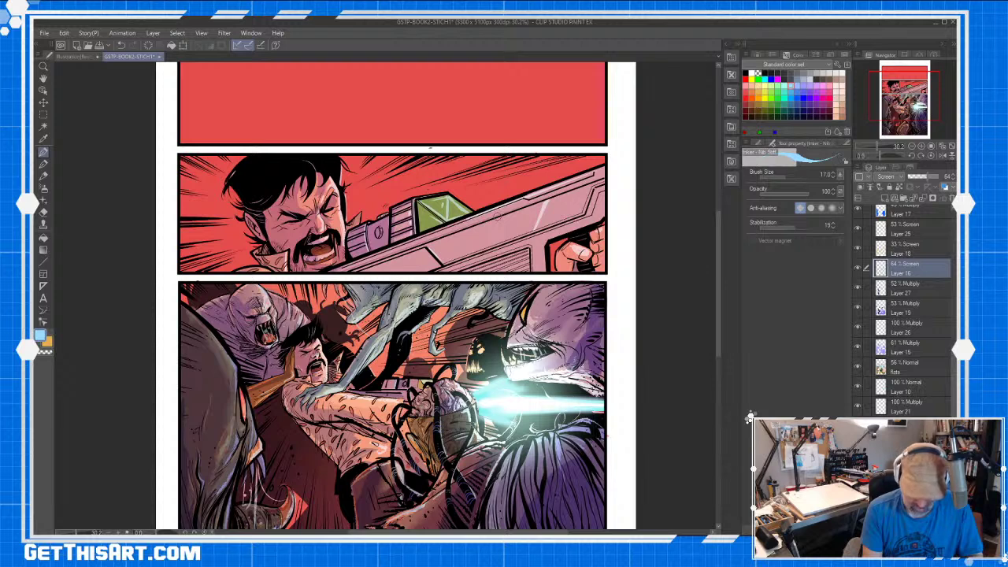
{"action": "key", "text": "m"}
{"action": "left_click_drag", "start_coordinate": [178, 154], "coordinate": [607, 277]}
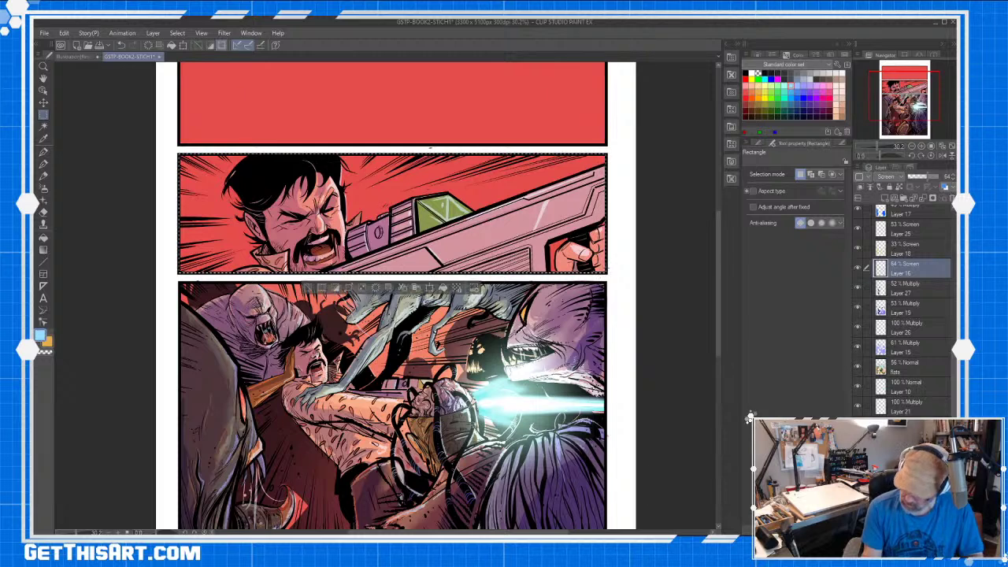
{"action": "left_click_drag", "start_coordinate": [954, 379], "coordinate": [954, 356]}
{"action": "scroll", "coordinate": [941, 277], "scroll_direction": "up", "scroll_amount": 6}
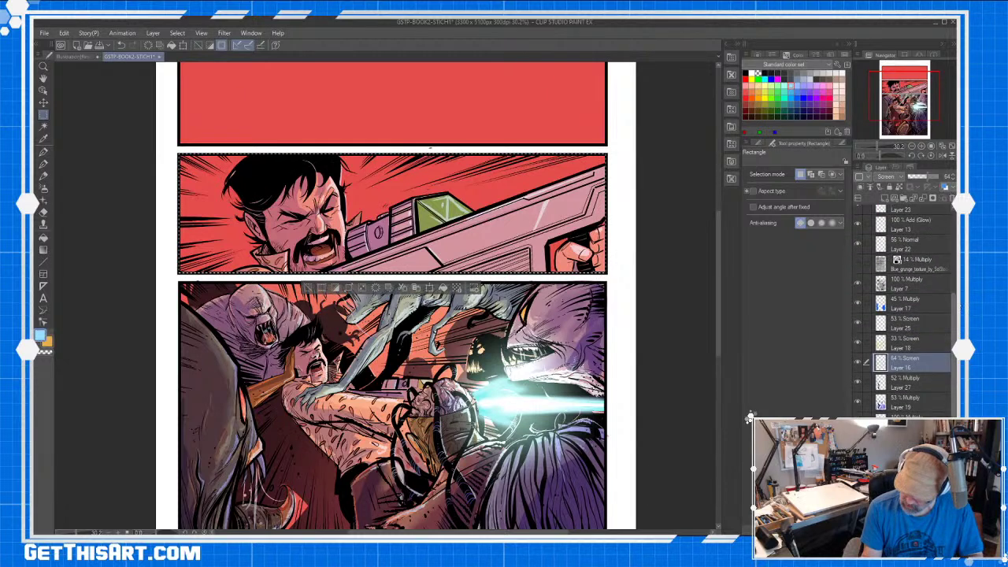
{"action": "left_click", "coordinate": [913, 275]}
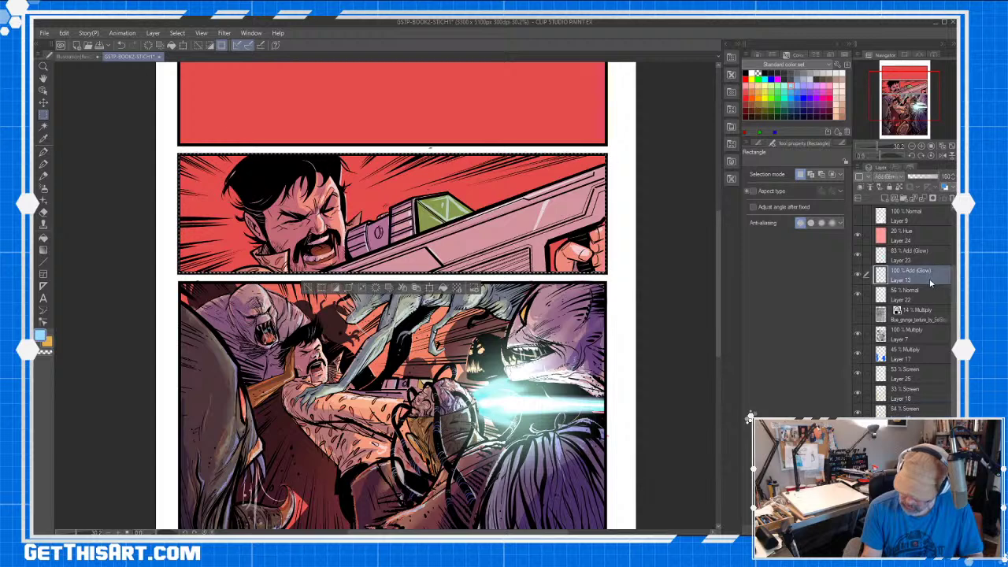
{"action": "left_click", "coordinate": [43, 250]}
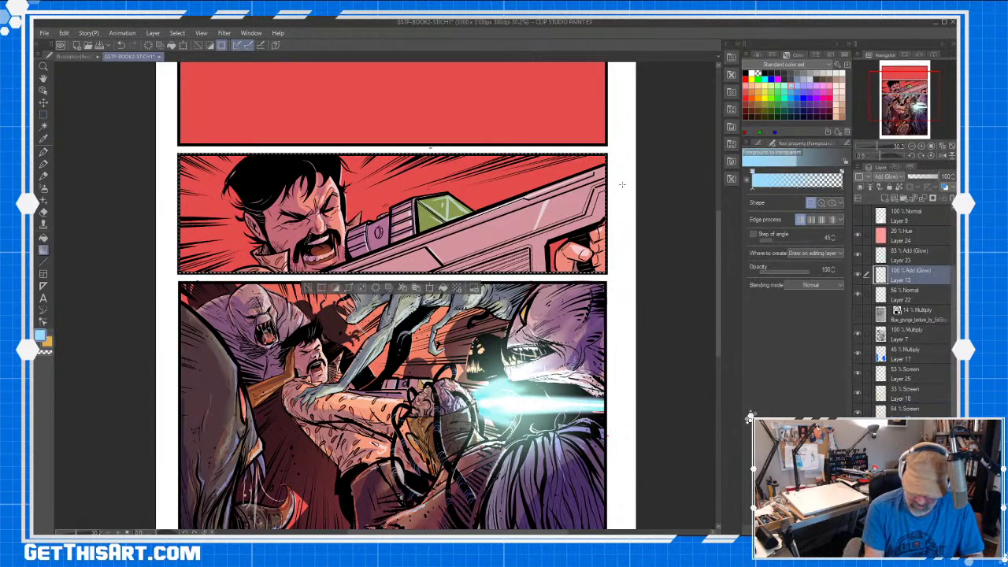
{"action": "left_click_drag", "start_coordinate": [589, 197], "coordinate": [441, 236]}
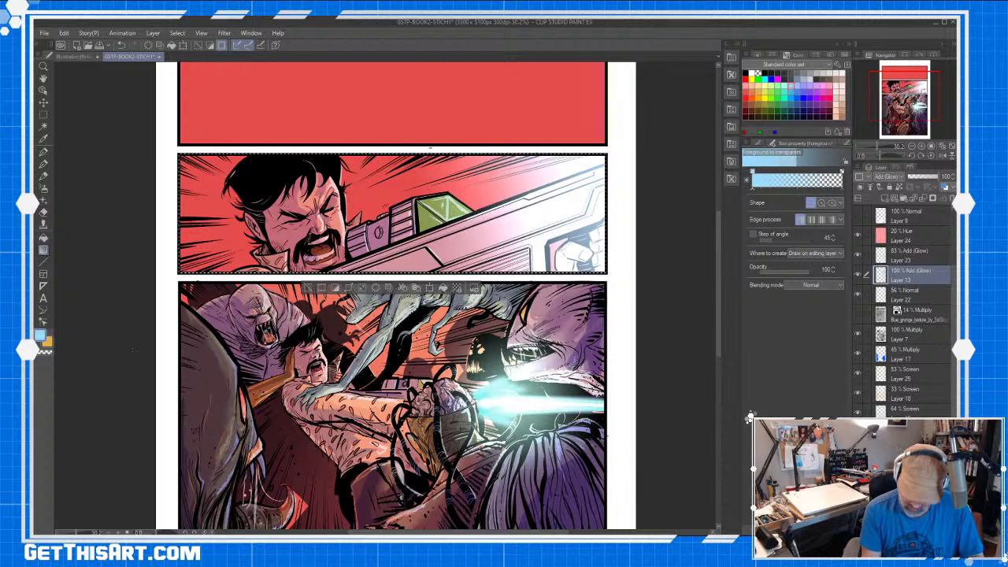
{"action": "key", "text": "ctrl+d"}
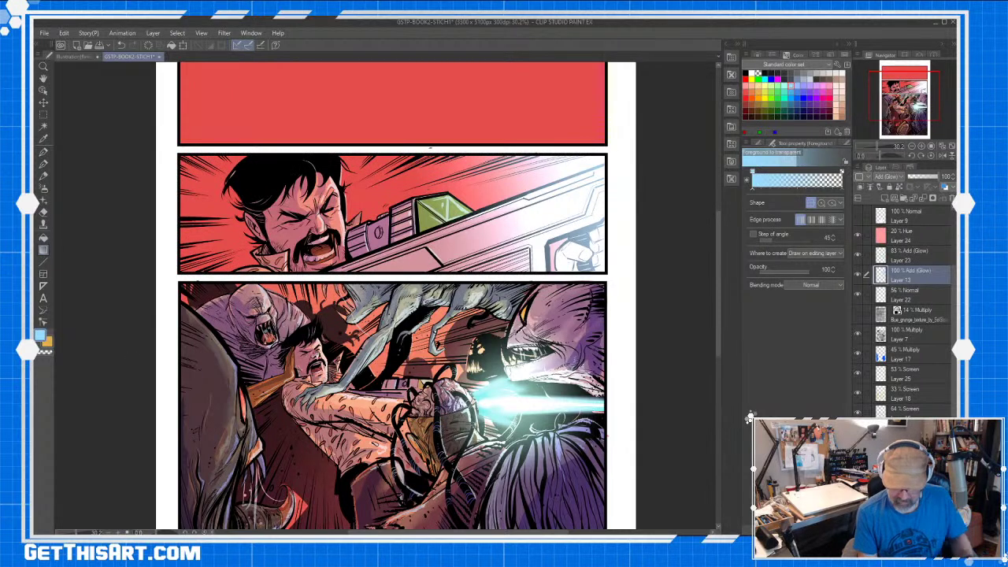
- Try a light blue pen highlight on the man's forehead beside his hair, then undo it
{"action": "key", "text": "p"}
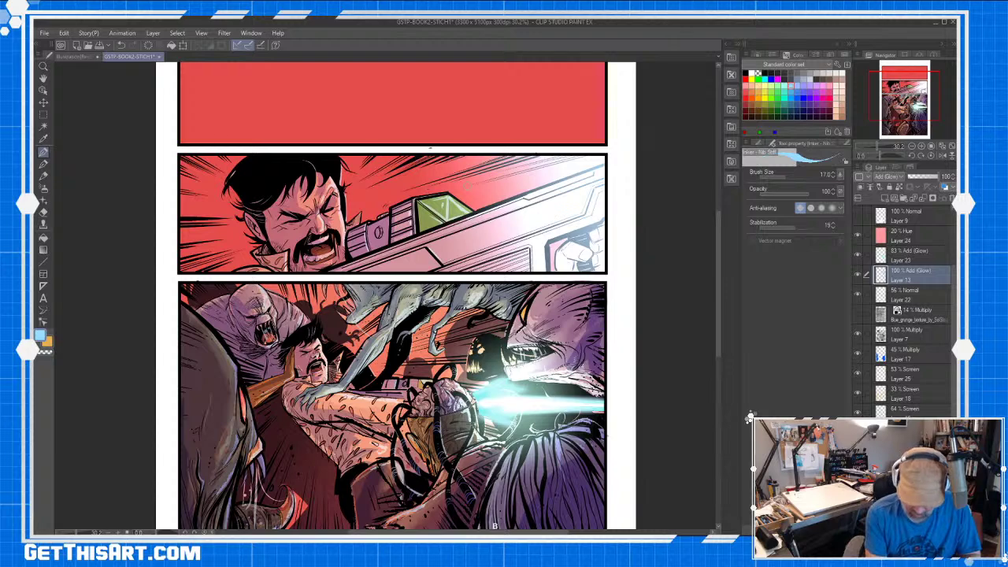
{"action": "left_click_drag", "start_coordinate": [327, 201], "coordinate": [428, 252]}
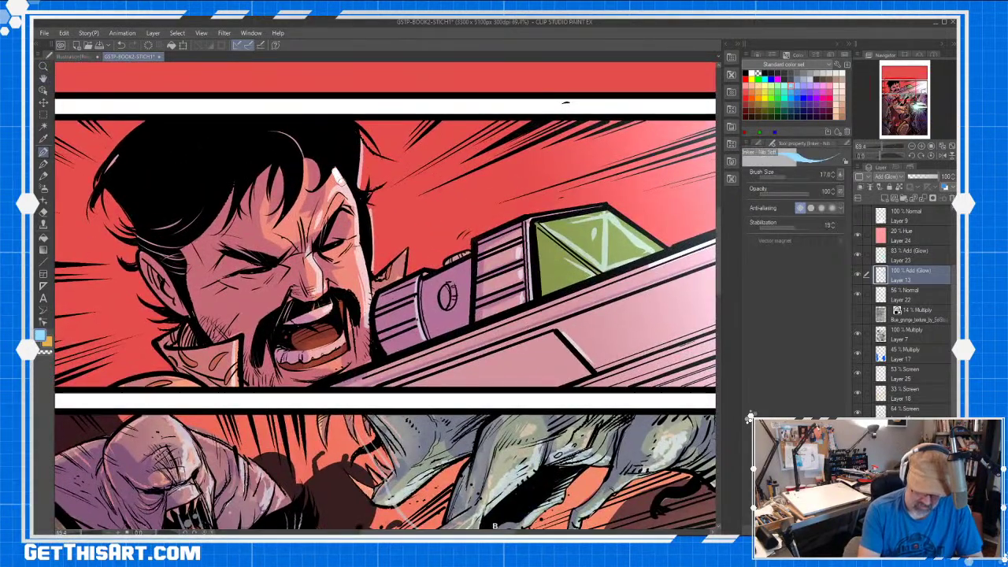
{"action": "key", "text": "ctrl+z"}
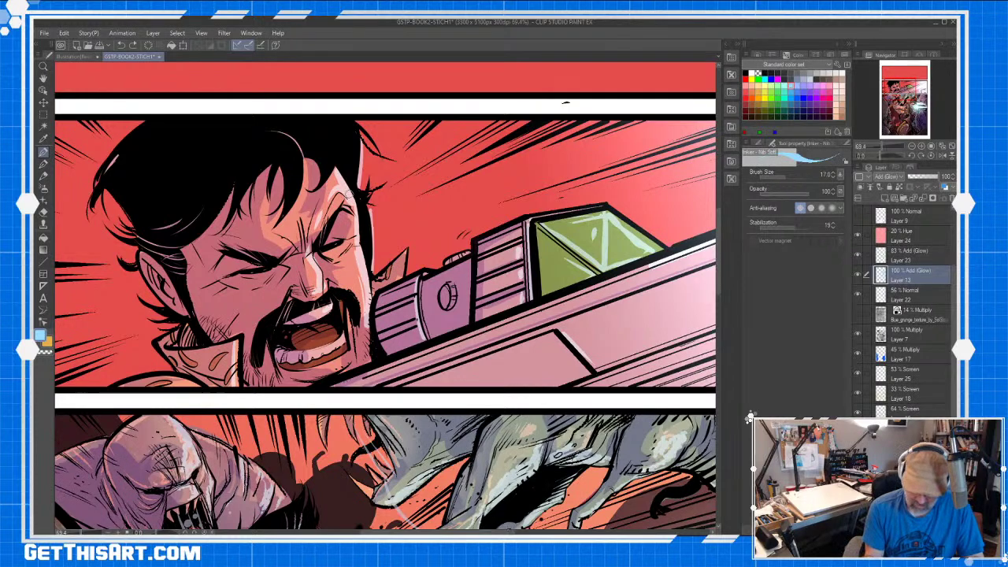
- Airbrush a soft light blue glow along the upper edge of the scope's green glass with brush size 60
{"action": "key", "text": "h"}
{"action": "mouse_move", "coordinate": [509, 376]}
{"action": "left_mouse_down"}
{"action": "mouse_move", "coordinate": [301, 368]}
{"action": "mouse_move", "coordinate": [298, 317]}
{"action": "mouse_move", "coordinate": [351, 322]}
{"action": "left_mouse_up"}
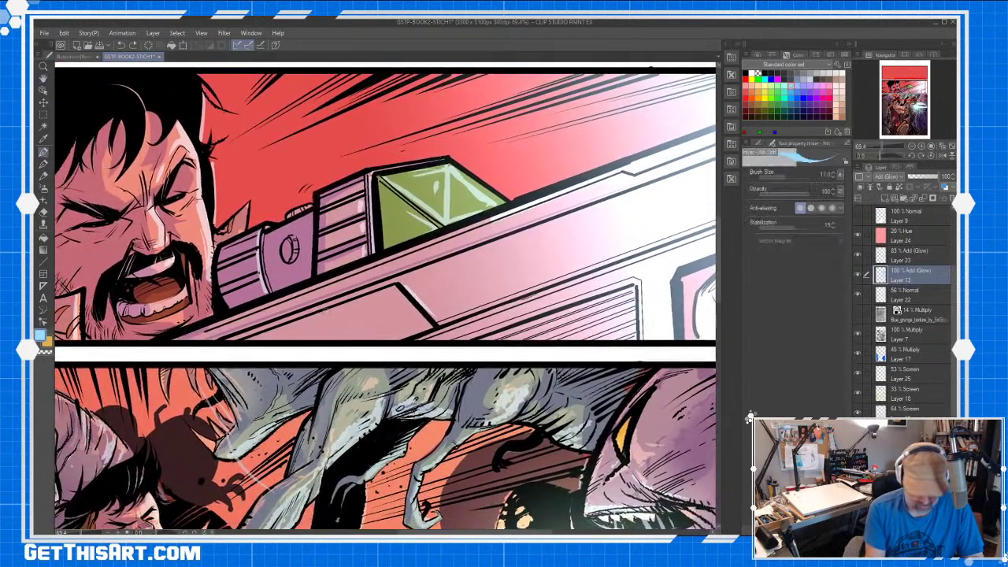
{"action": "key", "text": "b"}
{"action": "key", "text": "bracketright"}
{"action": "key", "text": "bracketright"}
{"action": "key", "text": "bracketright"}
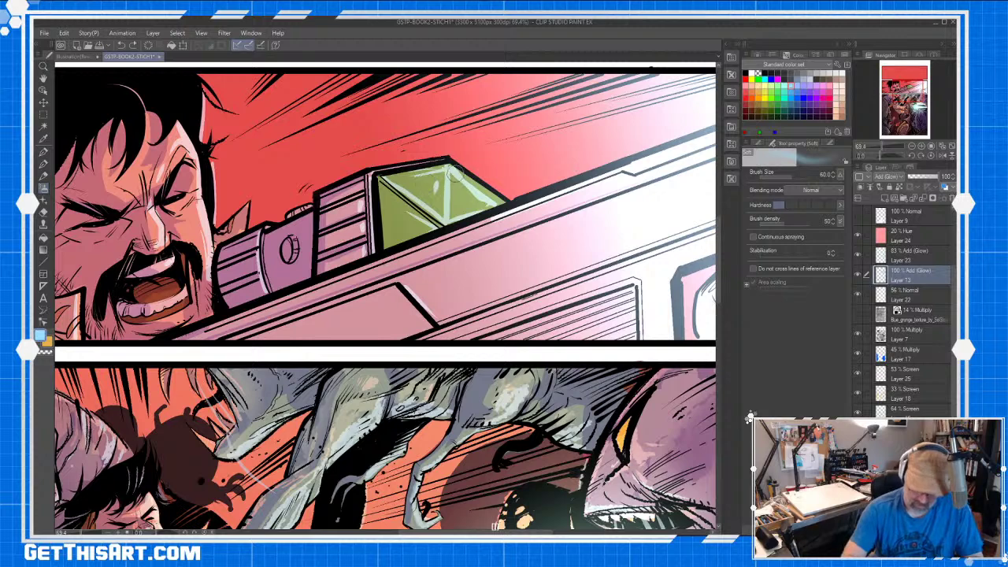
{"action": "left_click_drag", "start_coordinate": [454, 171], "coordinate": [503, 203]}
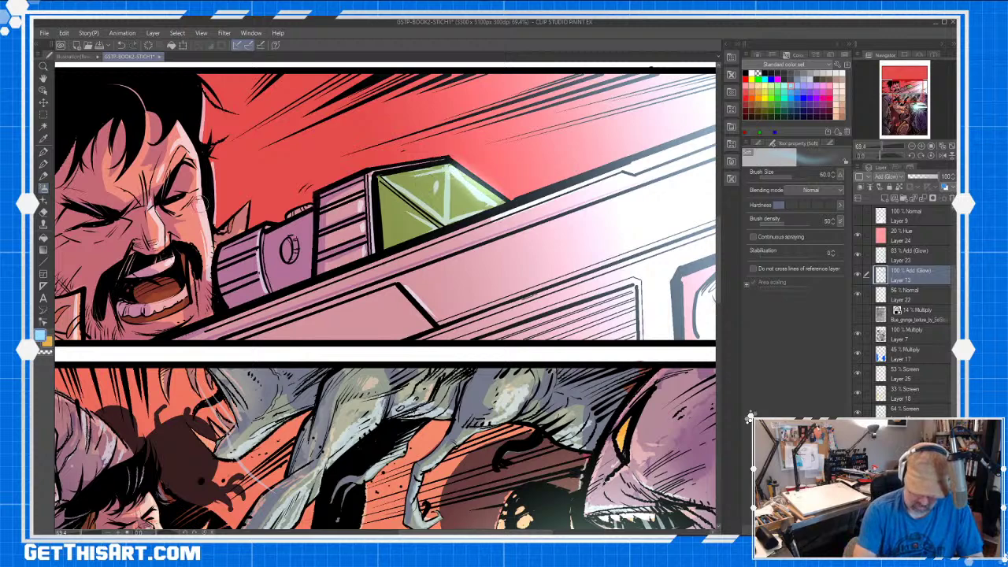
- Airbrush soft light blue glow on the gun-facing side of the man's face and hair, his cheek and the scope
{"action": "left_click_drag", "start_coordinate": [200, 204], "coordinate": [214, 254]}
{"action": "left_click_drag", "start_coordinate": [192, 139], "coordinate": [213, 202]}
{"action": "key", "text": "bracketleft"}
{"action": "left_click_drag", "start_coordinate": [153, 210], "coordinate": [164, 239]}
{"action": "left_click_drag", "start_coordinate": [490, 202], "coordinate": [395, 267]}
{"action": "key", "text": "ctrl+space"}
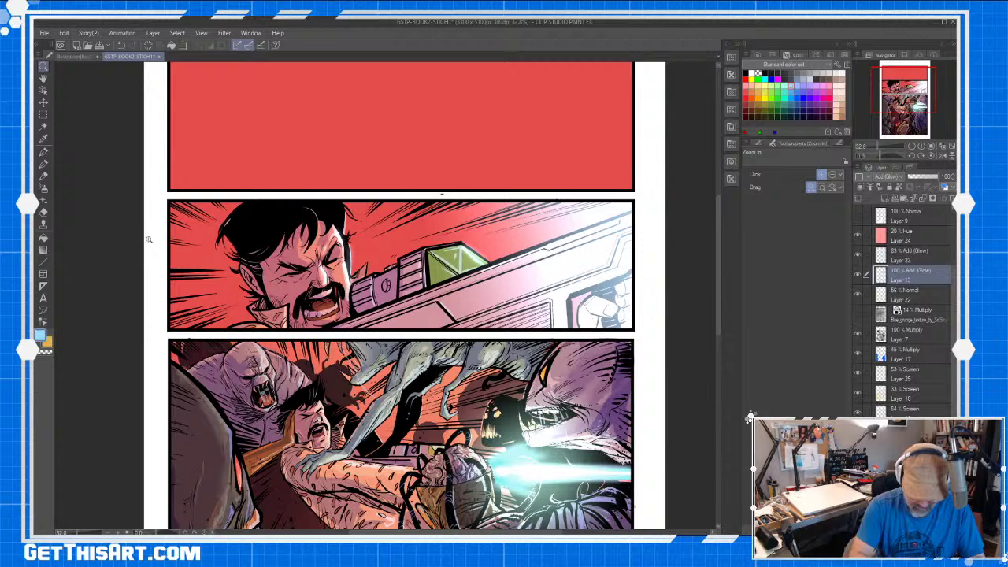
- Airbrush a wider glow down the side of the man's head, then reduce the soft brush size to 60
{"action": "left_click", "coordinate": [43, 189]}
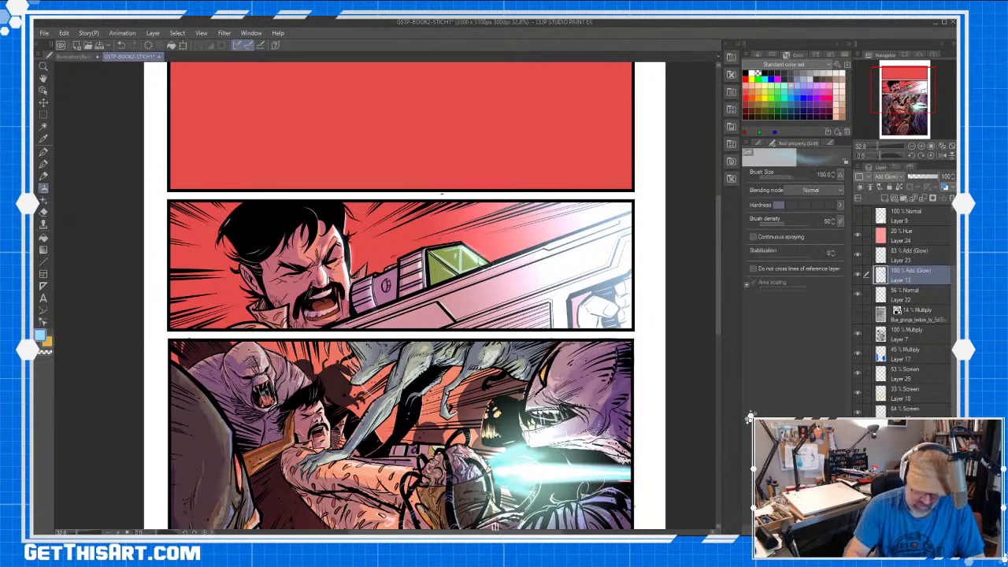
{"action": "left_click_drag", "start_coordinate": [344, 210], "coordinate": [349, 267]}
{"action": "key", "text": "["}
{"action": "key", "text": "["}
{"action": "key", "text": "["}
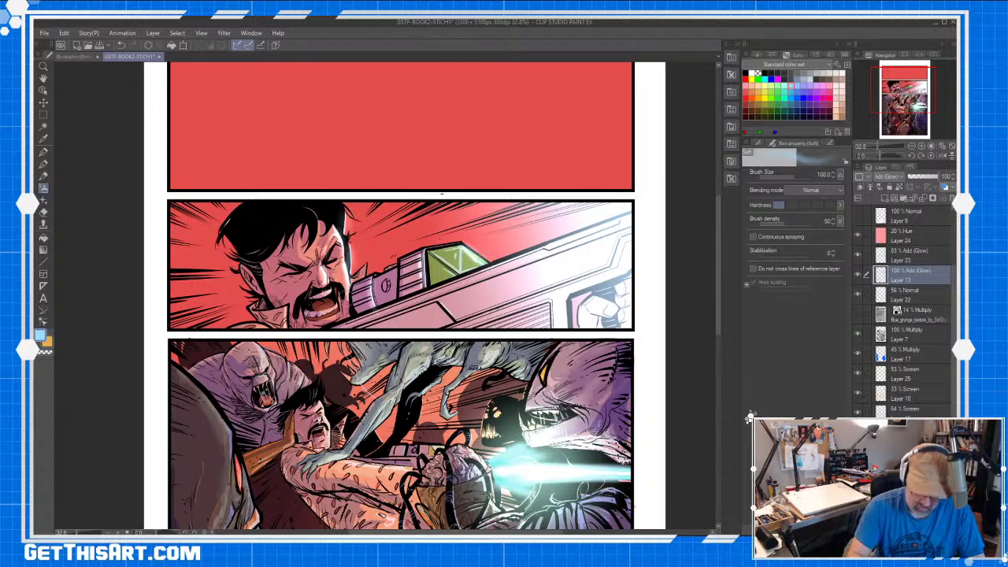
{"action": "key", "text": "bracketleft"}
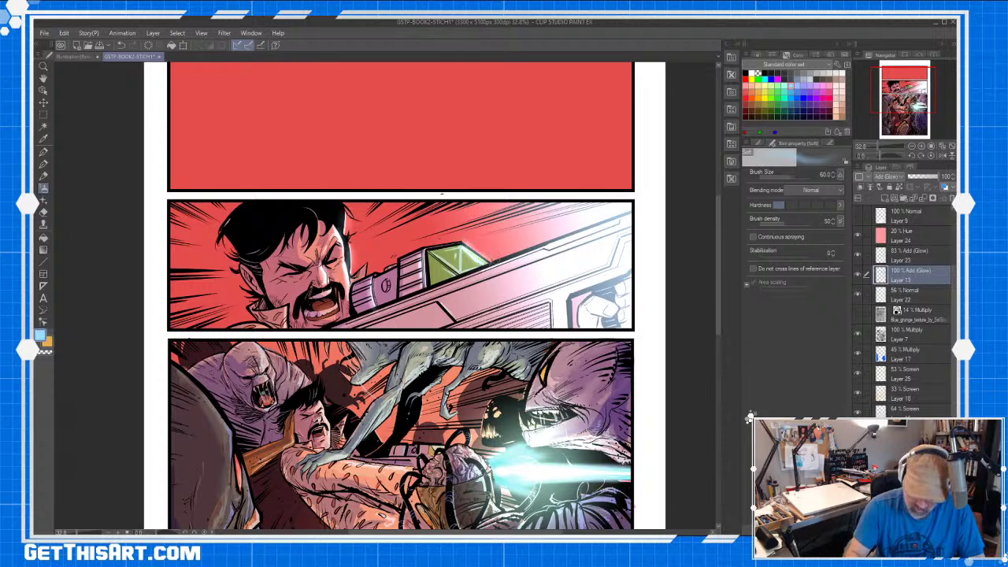
- Try to select the red background behind the man's hair with the Auto select tool
{"action": "key", "text": "p"}
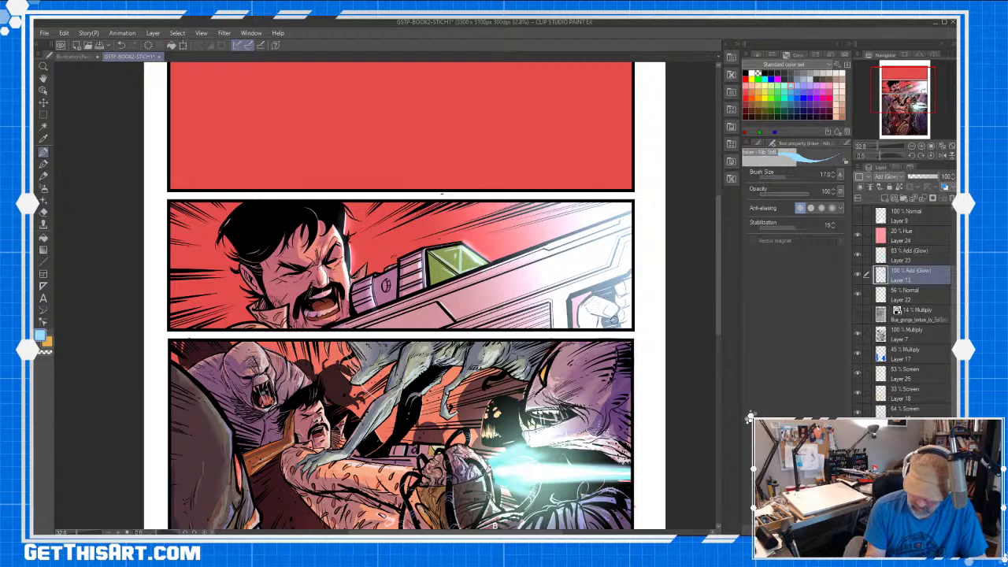
{"action": "key", "text": "ctrl+space"}
{"action": "left_click_drag", "start_coordinate": [603, 309], "coordinate": [563, 270]}
{"action": "key", "text": "space"}
{"action": "left_click_drag", "start_coordinate": [564, 270], "coordinate": [554, 264]}
{"action": "left_click", "coordinate": [44, 126]}
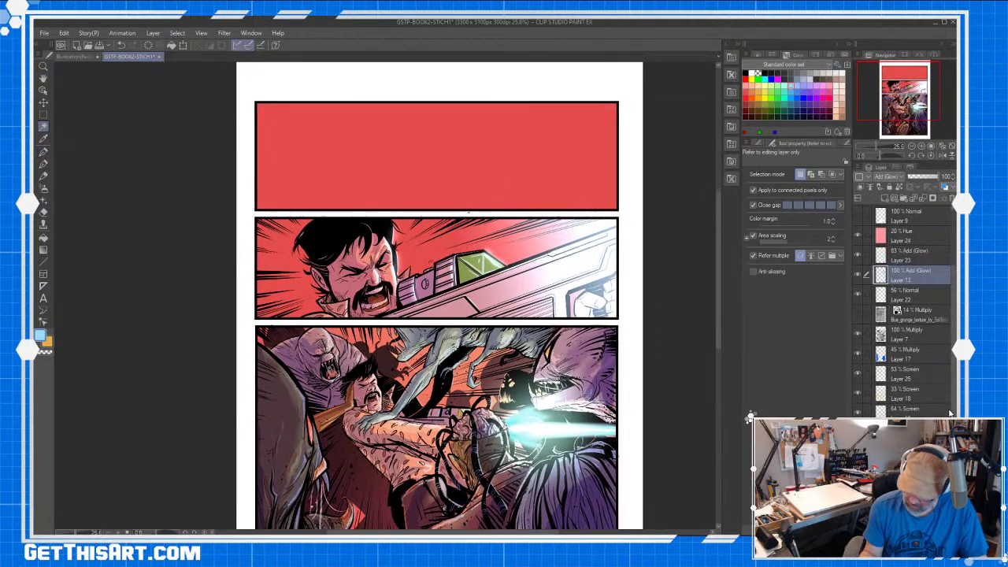
{"action": "scroll", "coordinate": [949, 413], "scroll_direction": "down", "scroll_amount": 6}
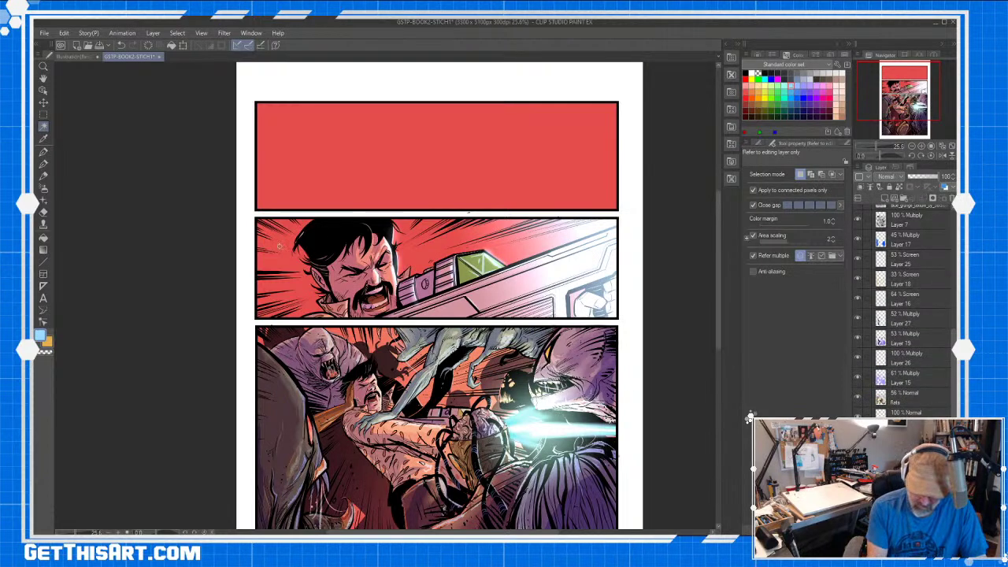
{"action": "left_click", "coordinate": [279, 246]}
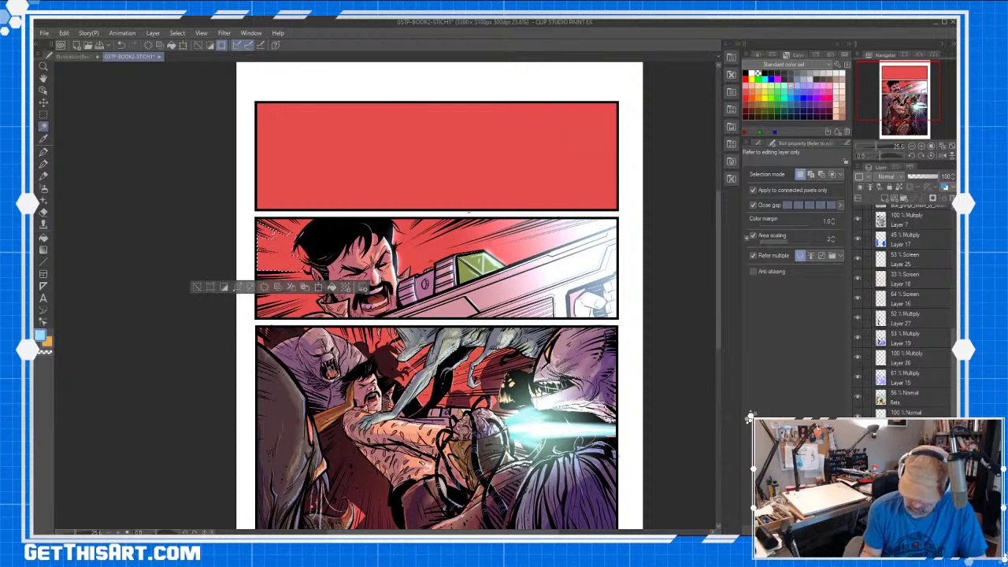
{"action": "key", "text": "ctrl+z"}
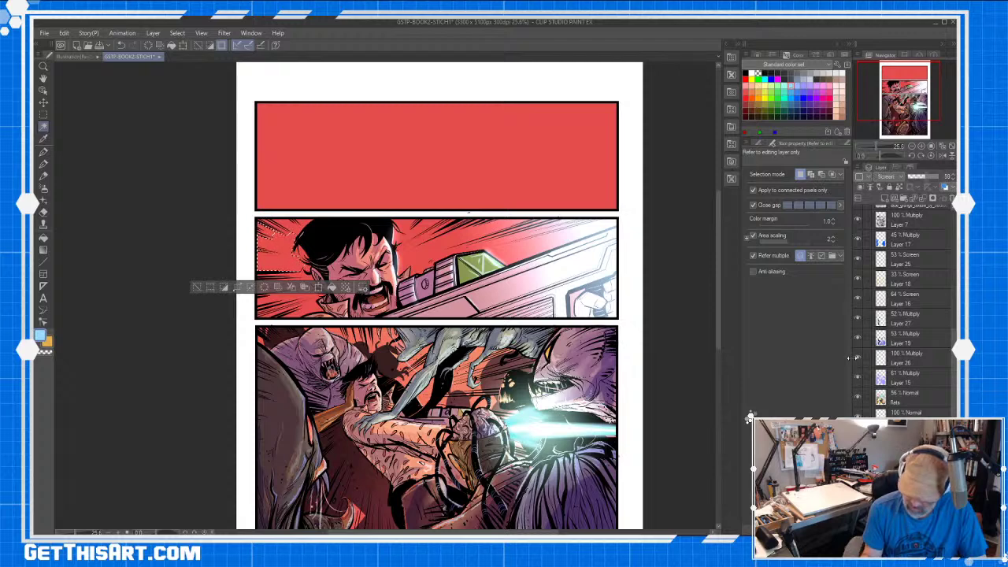
- Turn off connected pixels only for Auto select, change its multiple-layer reference, and select the fill area of all the panels
{"action": "left_click", "coordinate": [802, 191]}
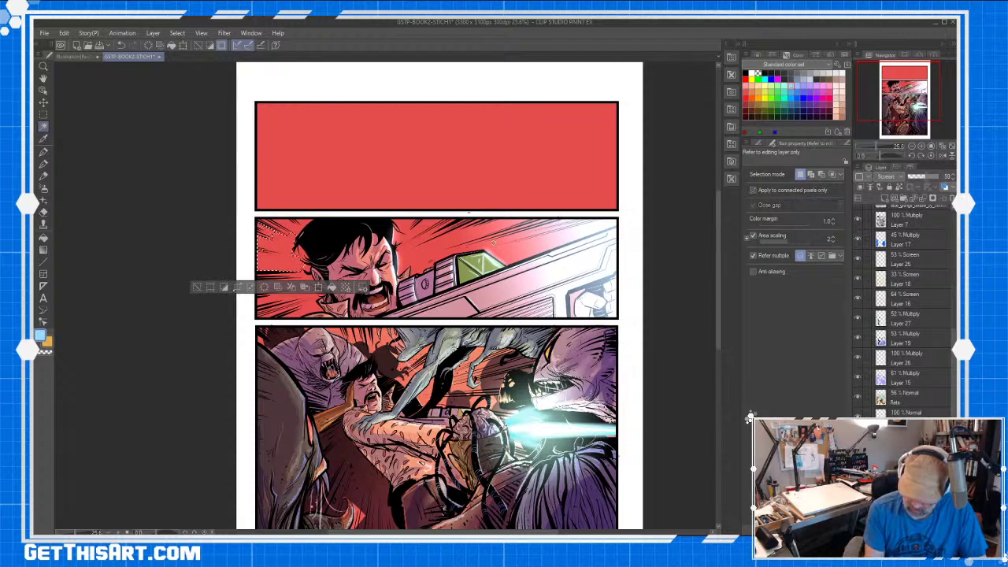
{"action": "left_click", "coordinate": [500, 247]}
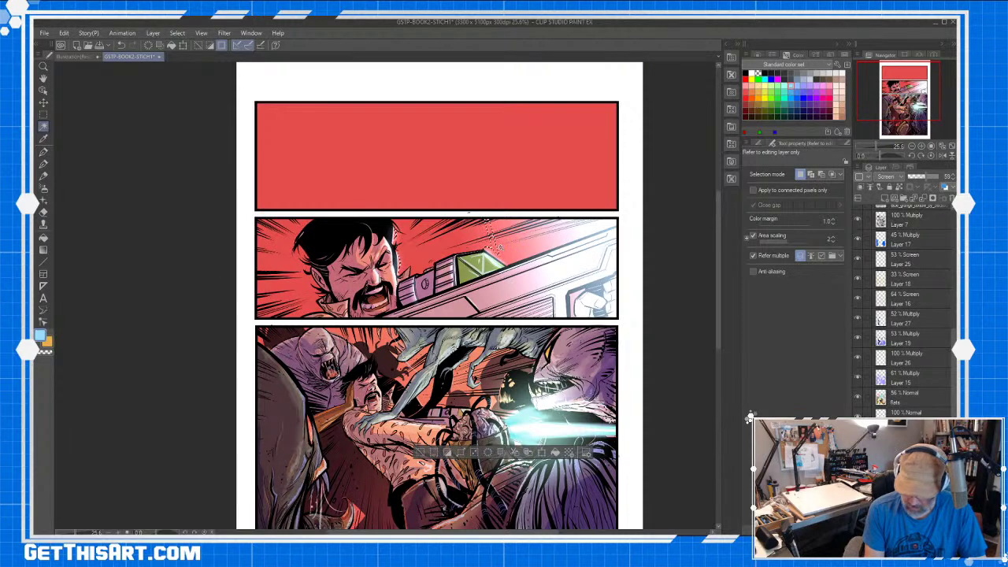
{"action": "left_click", "coordinate": [821, 257]}
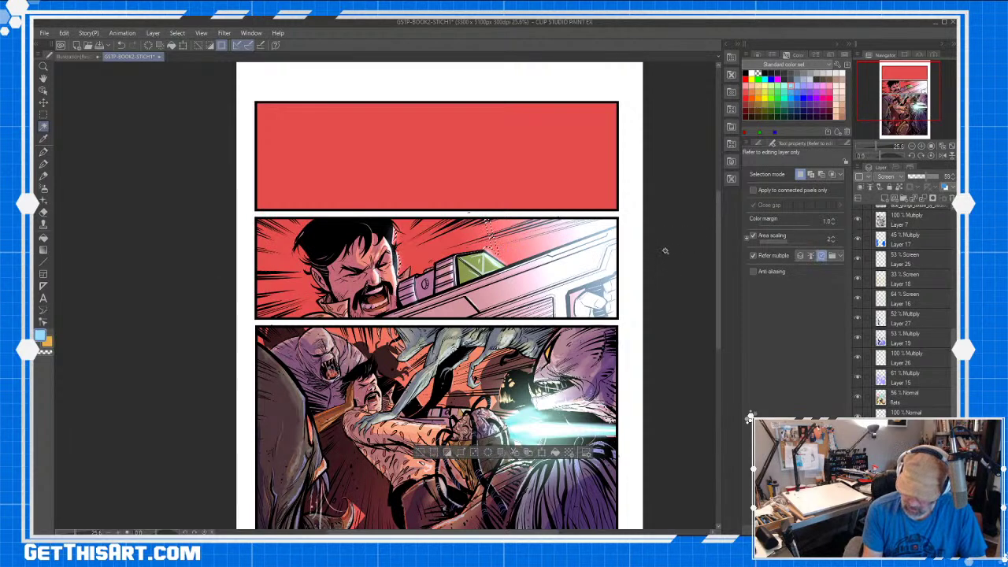
{"action": "left_click", "coordinate": [592, 165]}
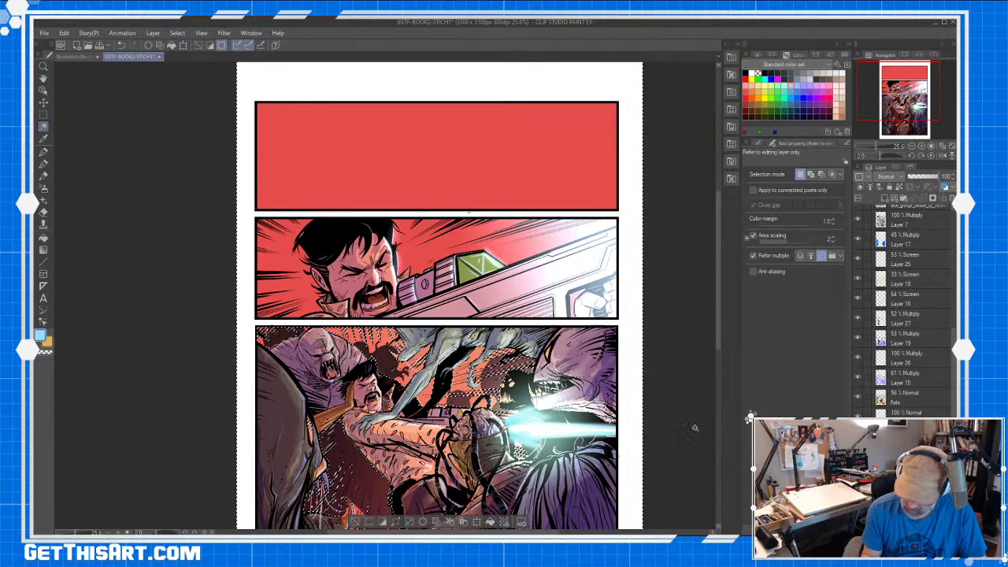
{"action": "key", "text": "ctrl+d"}
{"action": "left_click", "coordinate": [904, 438]}
{"action": "left_click", "coordinate": [549, 179]}
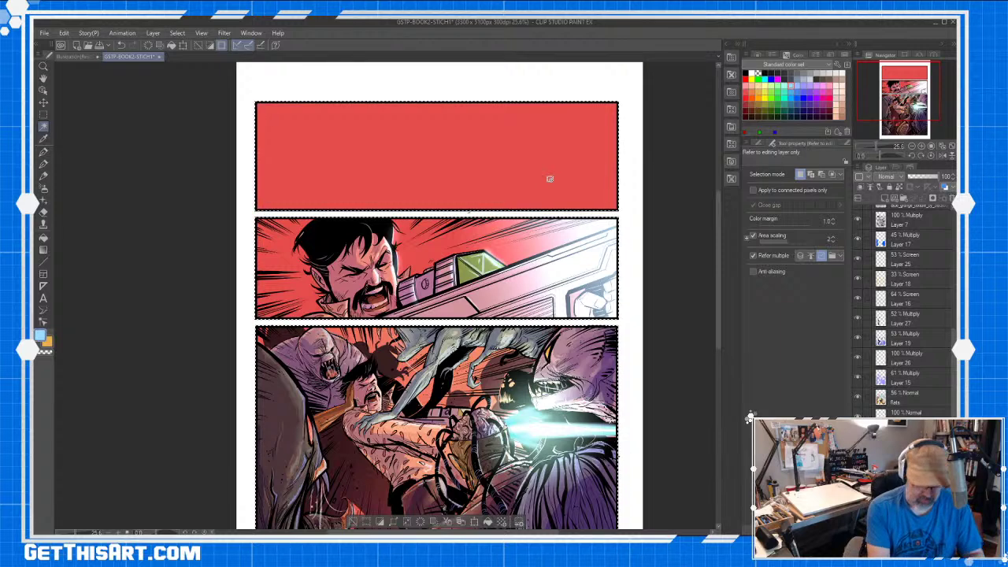
- Subtract the upper and lower panels from the selection with the Rectangle selection tool, keeping only the middle panel
{"action": "key", "text": "m"}
{"action": "left_click_drag", "start_coordinate": [248, 92], "coordinate": [632, 228]}
{"action": "scroll", "coordinate": [438, 295], "scroll_direction": "down", "scroll_amount": 3}
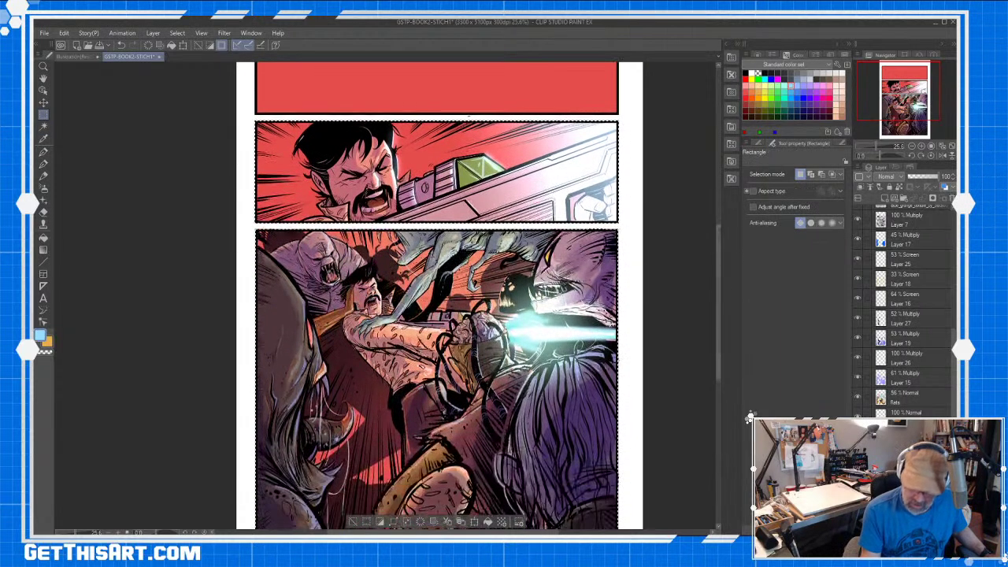
{"action": "left_click_drag", "start_coordinate": [247, 227], "coordinate": [644, 531]}
- Try an orange foreground-to-transparent gradient across the middle panel on the 59% Screen layer, first without and then with the panel selection
{"action": "key", "text": "ctrl+d"}
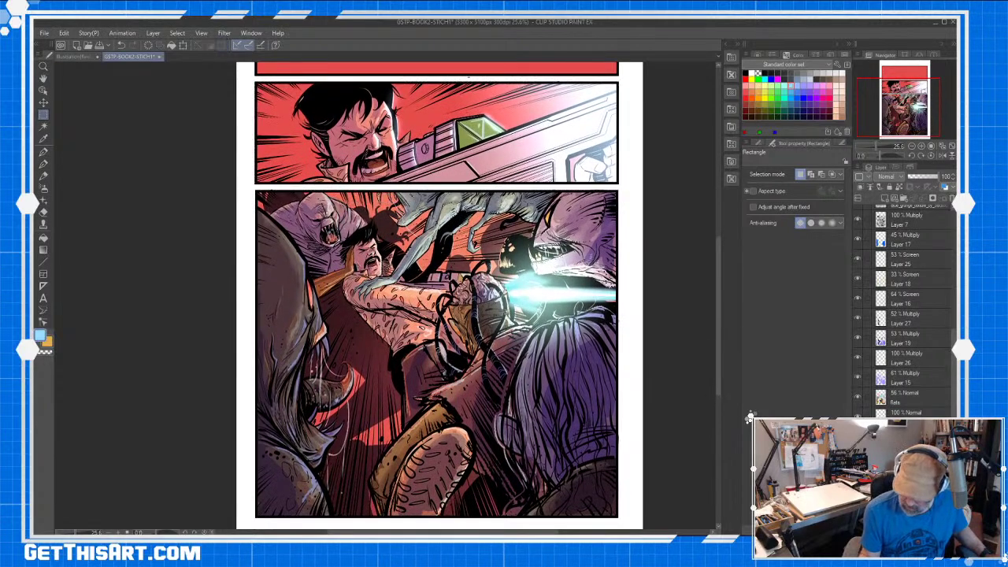
{"action": "left_click", "coordinate": [906, 457]}
{"action": "left_click", "coordinate": [760, 92]}
{"action": "left_click", "coordinate": [44, 250]}
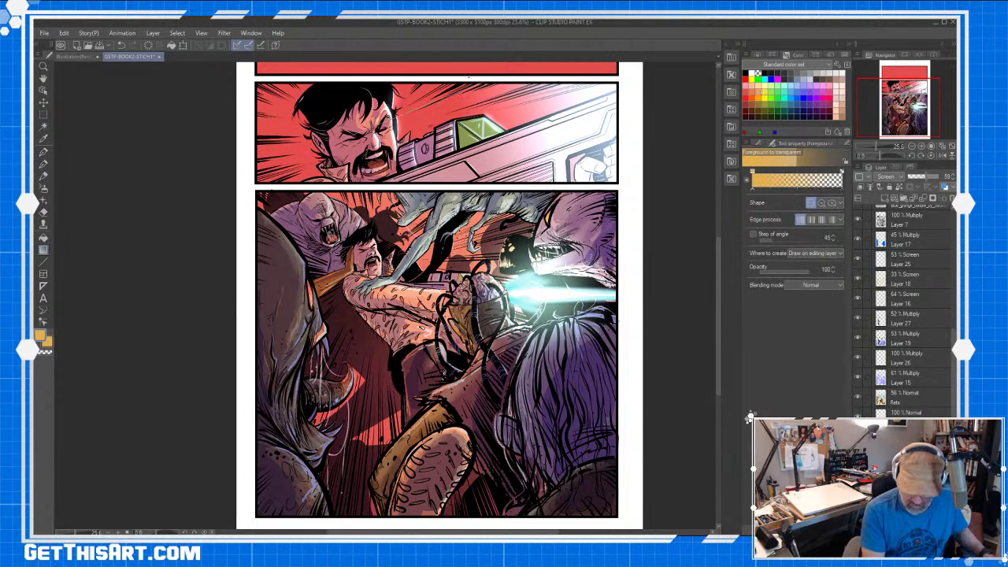
{"action": "left_click_drag", "start_coordinate": [630, 95], "coordinate": [109, 273]}
{"action": "key", "text": "ctrl+z"}
{"action": "key", "text": "ctrl+z"}
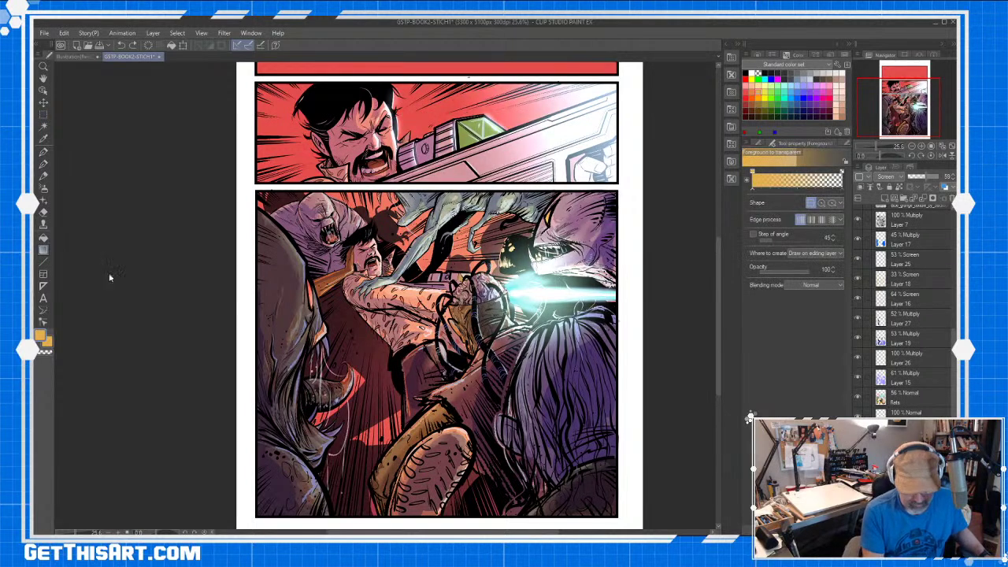
{"action": "left_click_drag", "start_coordinate": [623, 87], "coordinate": [75, 272]}
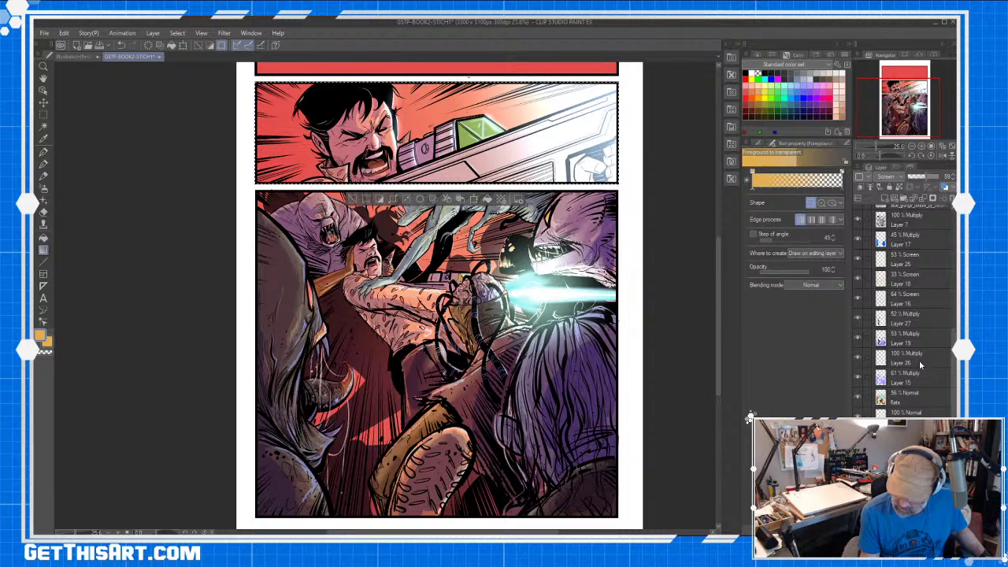
- Select the 53% Multiply Layer 19 and undo the last gradient on the middle panel
{"action": "left_click", "coordinate": [906, 338]}
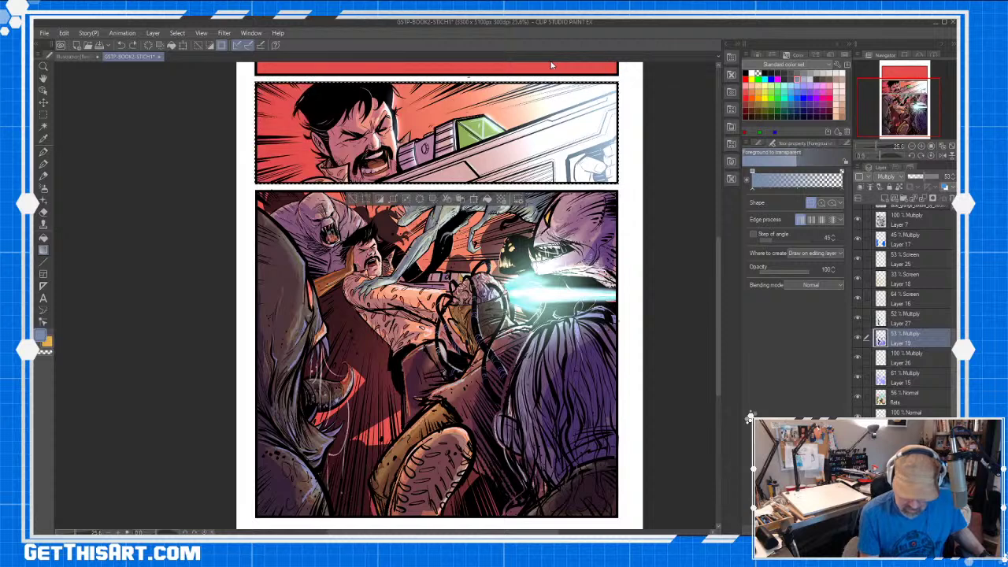
{"action": "key", "text": "ctrl+z"}
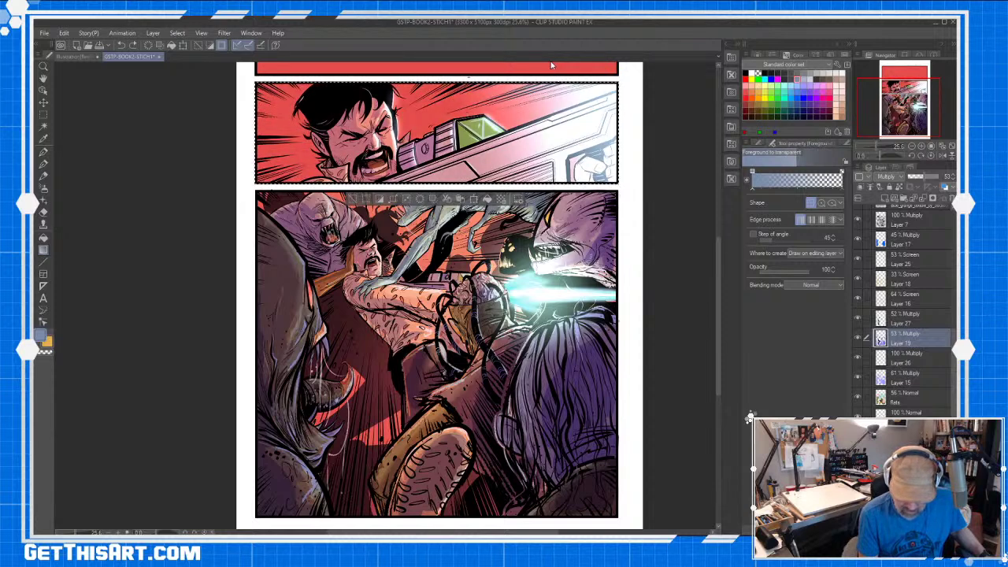
- Hide the Add (Glow) Layer 13 and set Auto select to connected pixels only, with gap closing and all layers as reference
{"action": "left_click", "coordinate": [45, 124]}
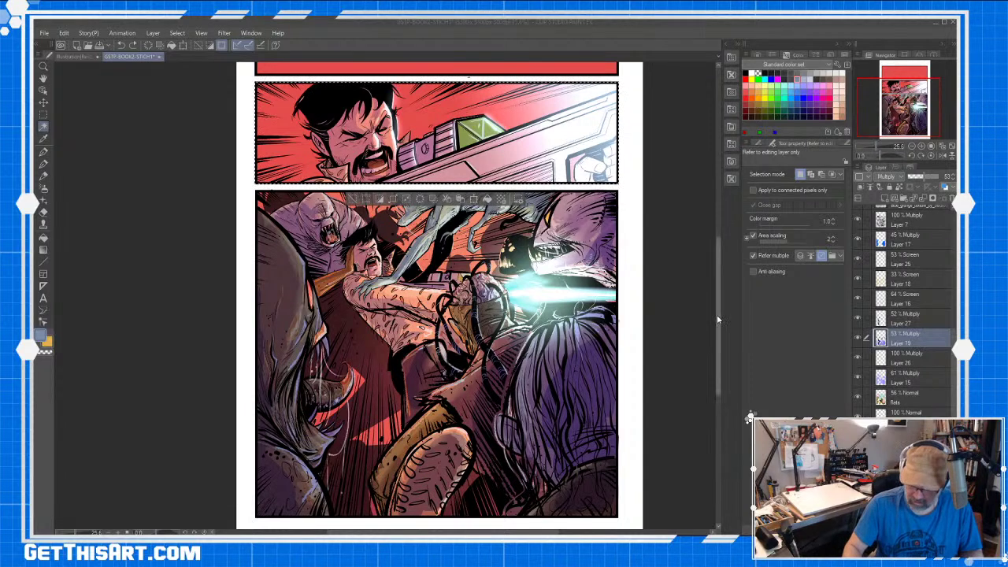
{"action": "left_click_drag", "start_coordinate": [720, 319], "coordinate": [720, 270]}
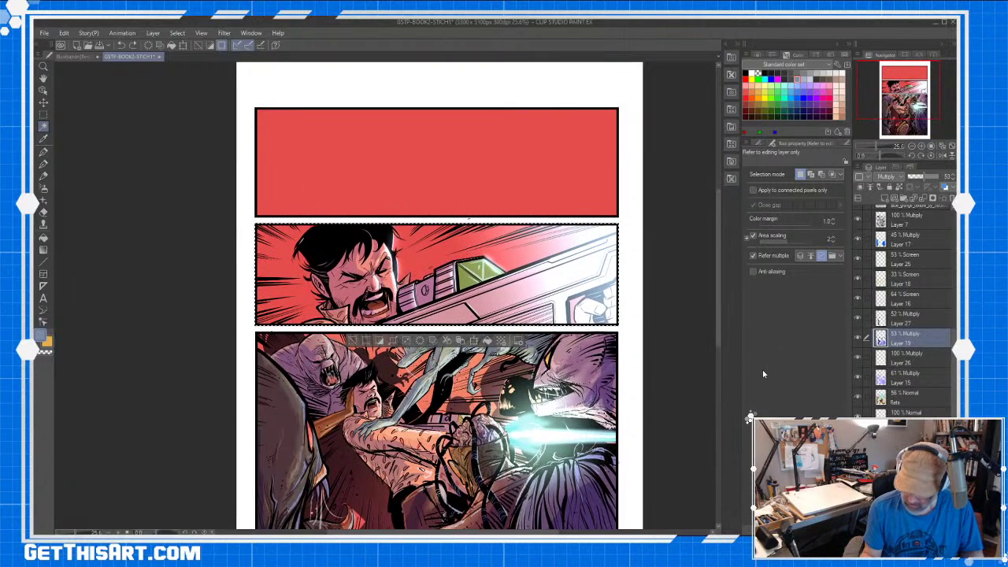
{"action": "scroll", "coordinate": [906, 315], "scroll_direction": "up", "scroll_amount": 6}
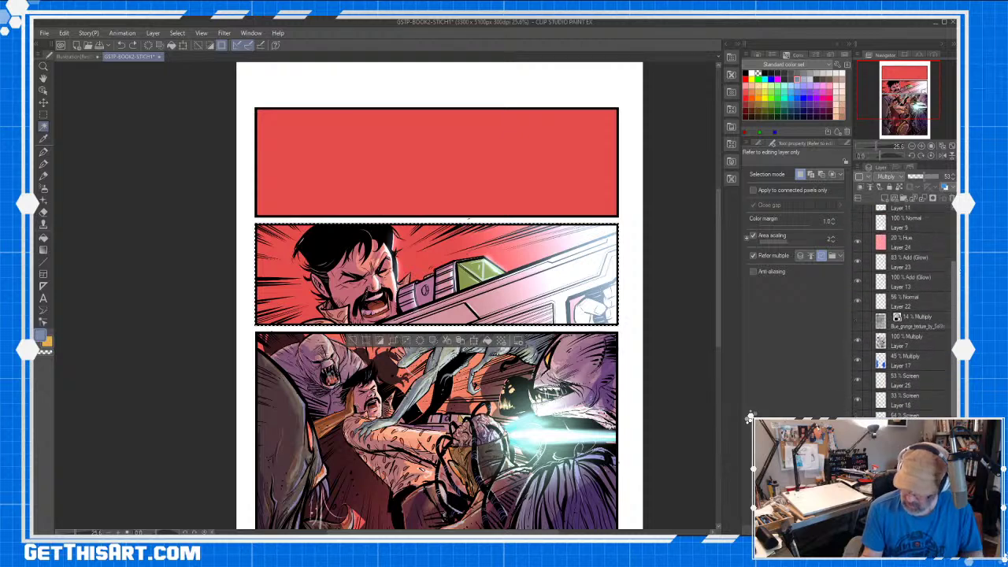
{"action": "scroll", "coordinate": [858, 334], "scroll_direction": "up", "scroll_amount": 2}
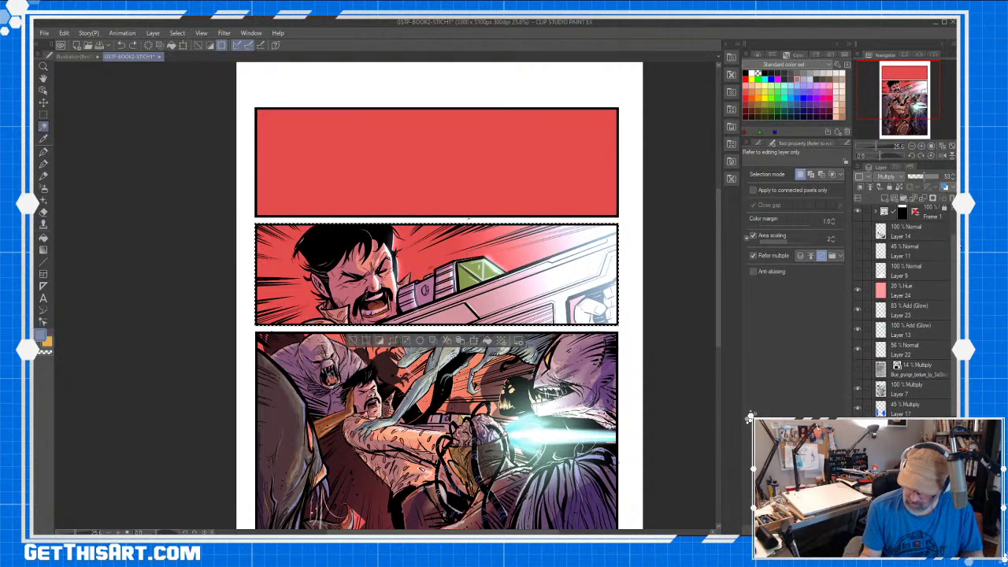
{"action": "left_click", "coordinate": [858, 331]}
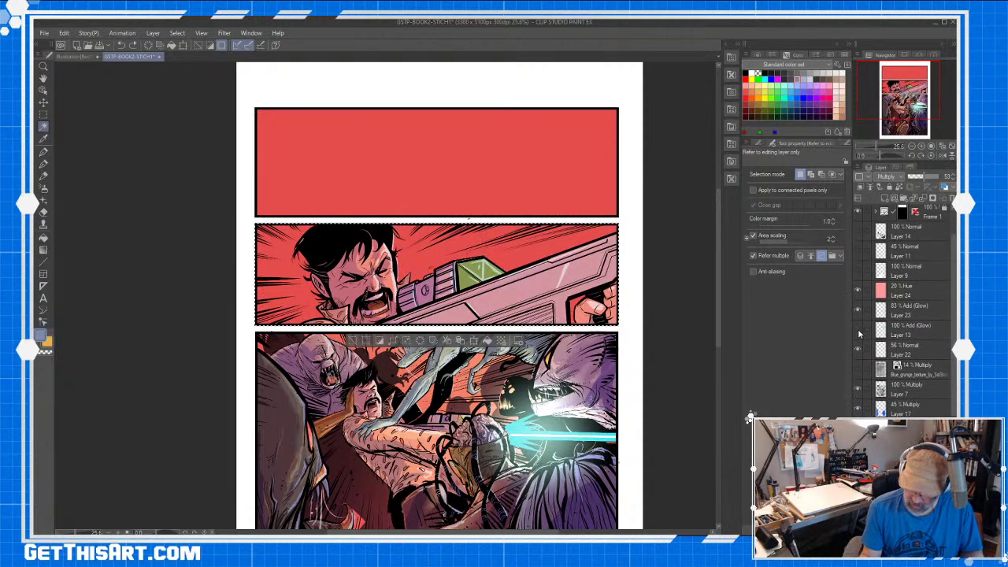
{"action": "left_click", "coordinate": [753, 204]}
{"action": "left_click", "coordinate": [800, 255]}
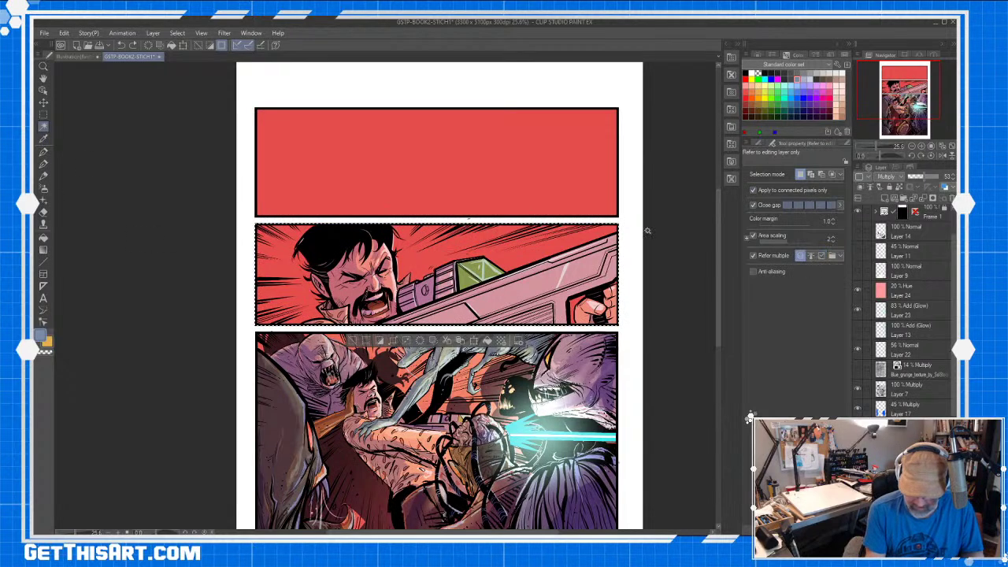
- Replace the panel selection with the red background areas around the man and gun, and clear that selection again
{"action": "key", "text": "ctrl+d"}
{"action": "left_click", "coordinate": [529, 257]}
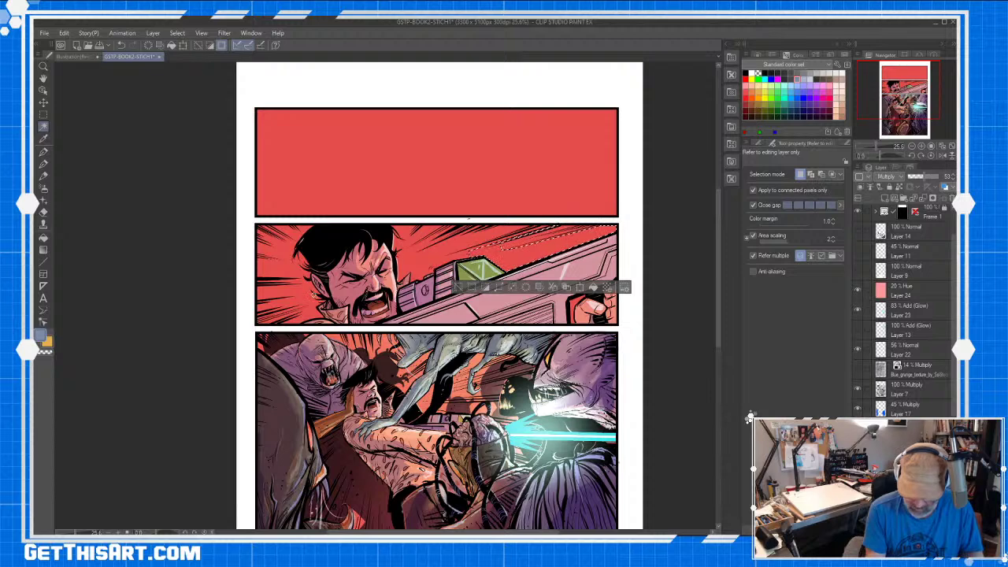
{"action": "left_click", "coordinate": [497, 248]}
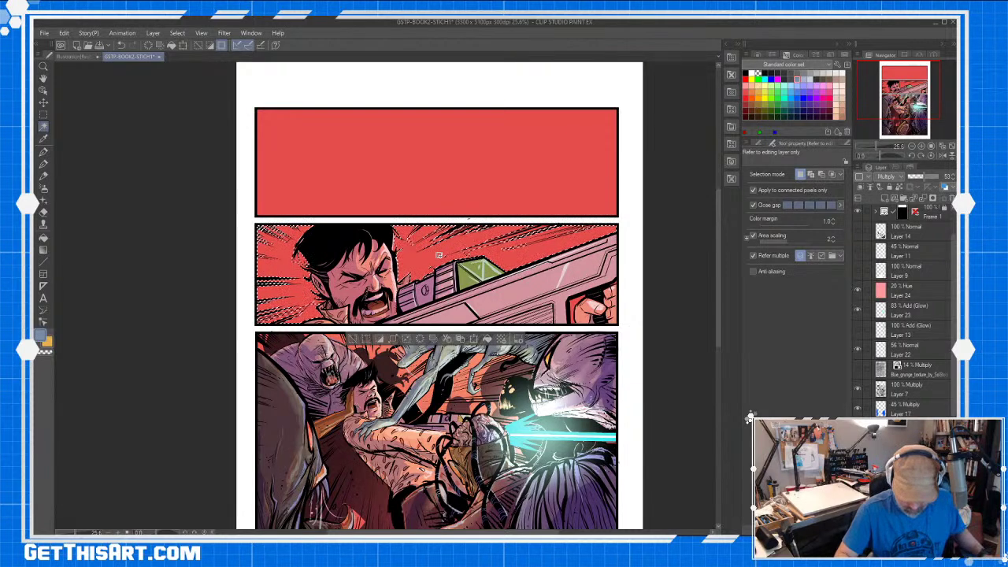
{"action": "key", "text": "ctrl+d"}
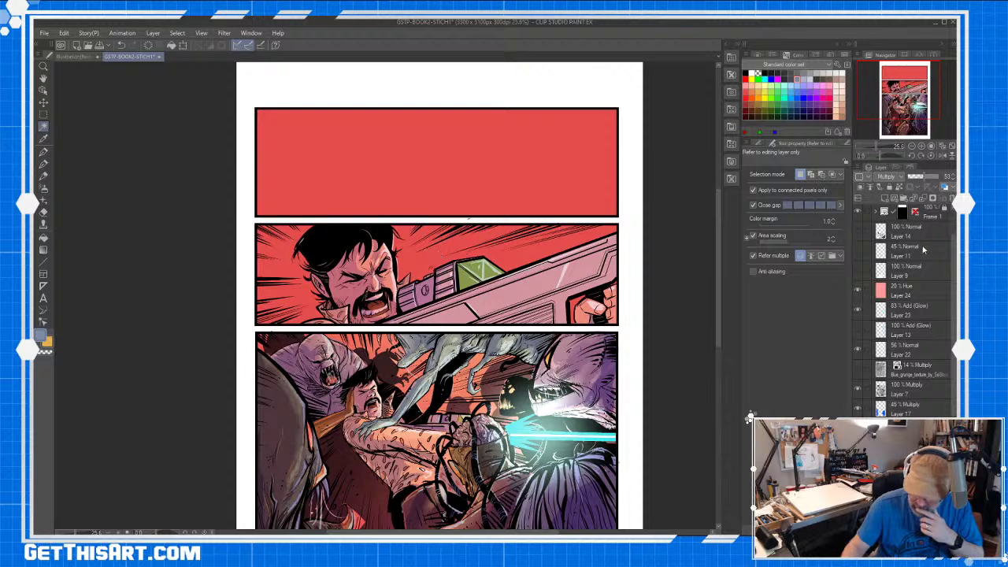
- Show the Add (Glow) Layer 13 again and toggle the 14% Multiply grunge texture layer on and back off
{"action": "left_click_drag", "start_coordinate": [955, 263], "coordinate": [956, 253]}
{"action": "scroll", "coordinate": [938, 269], "scroll_direction": "up", "scroll_amount": 1}
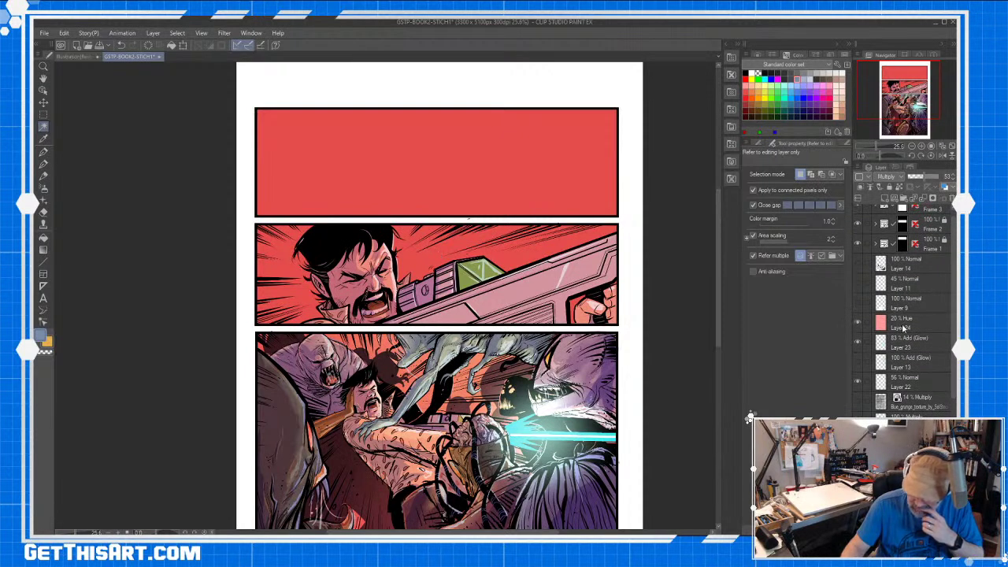
{"action": "left_click", "coordinate": [858, 362]}
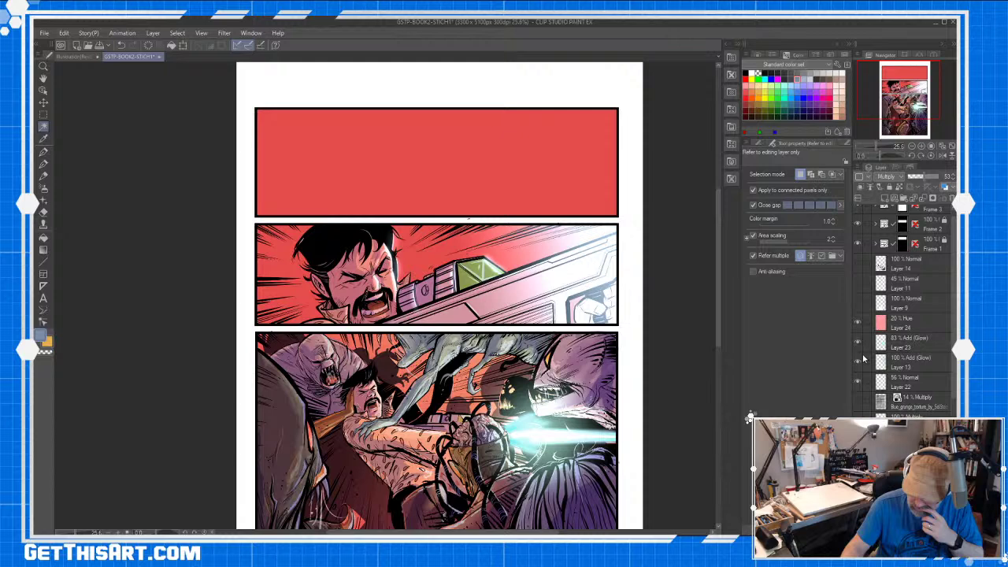
{"action": "left_click", "coordinate": [858, 401]}
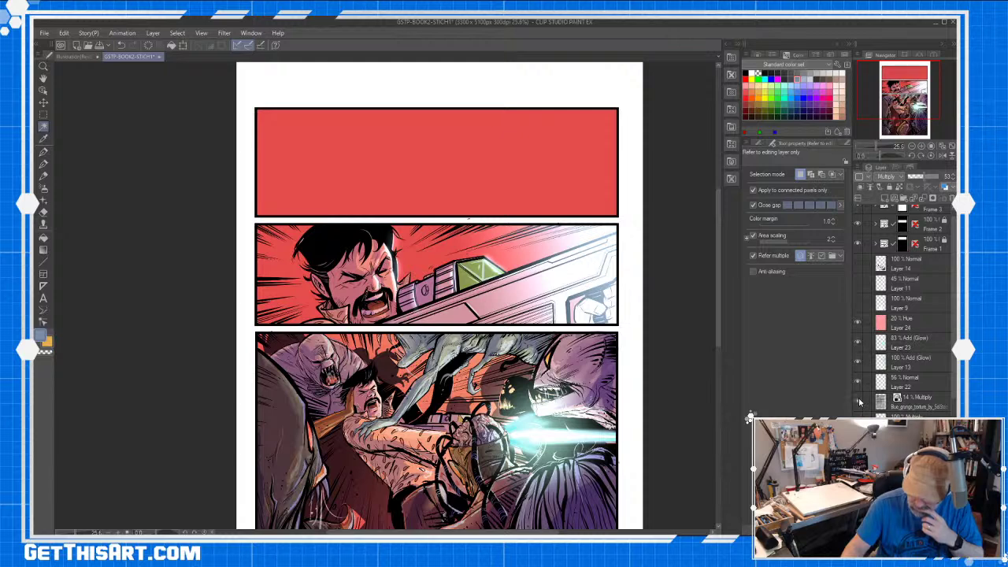
{"action": "left_click", "coordinate": [859, 402]}
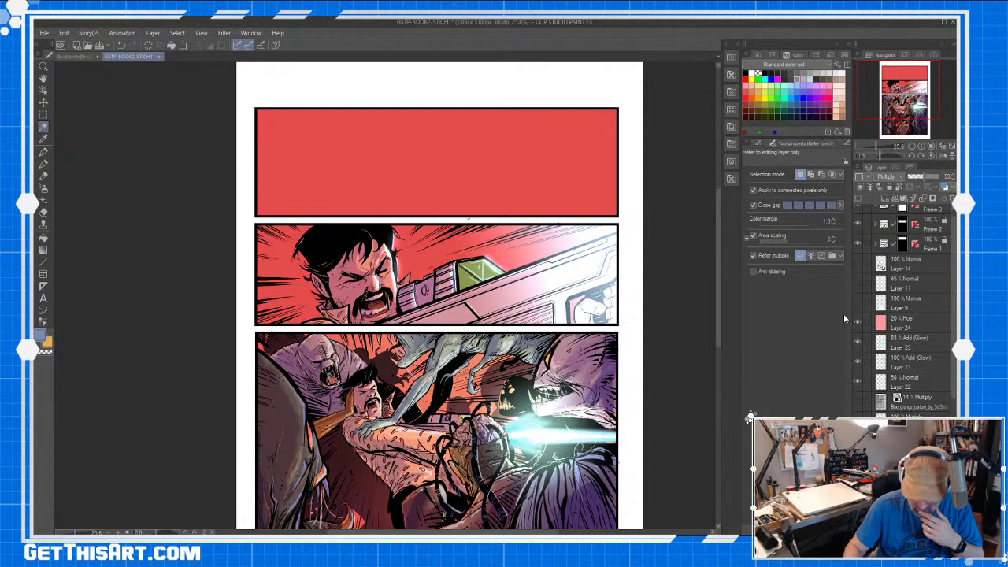
- Paint a diagonal shadow streak across the gun body behind the green sight on the 45% Multiply layer, using the inker pen at size 40
{"action": "scroll", "coordinate": [720, 313], "scroll_direction": "down", "scroll_amount": 3}
{"action": "scroll", "coordinate": [719, 314], "scroll_direction": "up", "scroll_amount": 2}
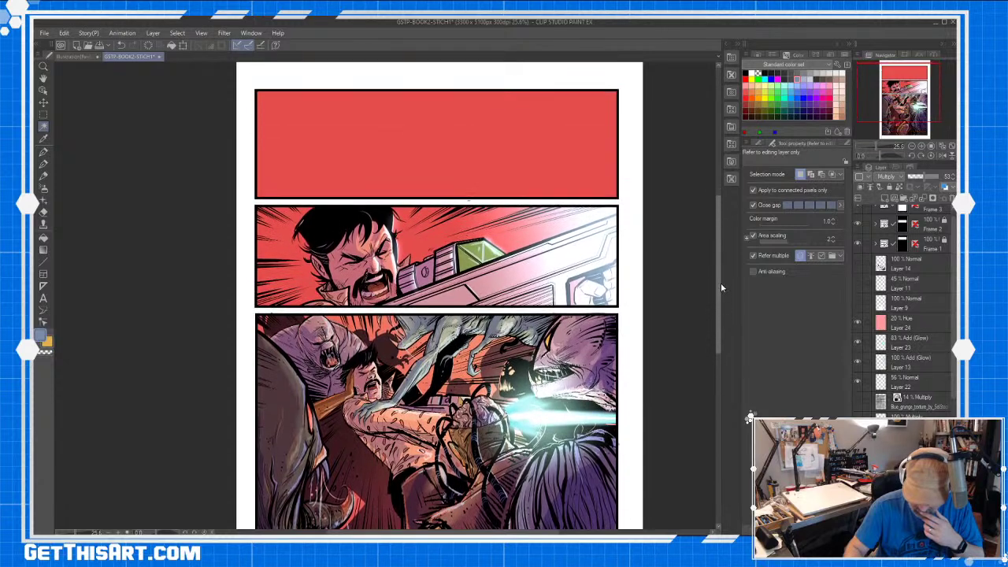
{"action": "scroll", "coordinate": [721, 288], "scroll_direction": "up", "scroll_amount": 1}
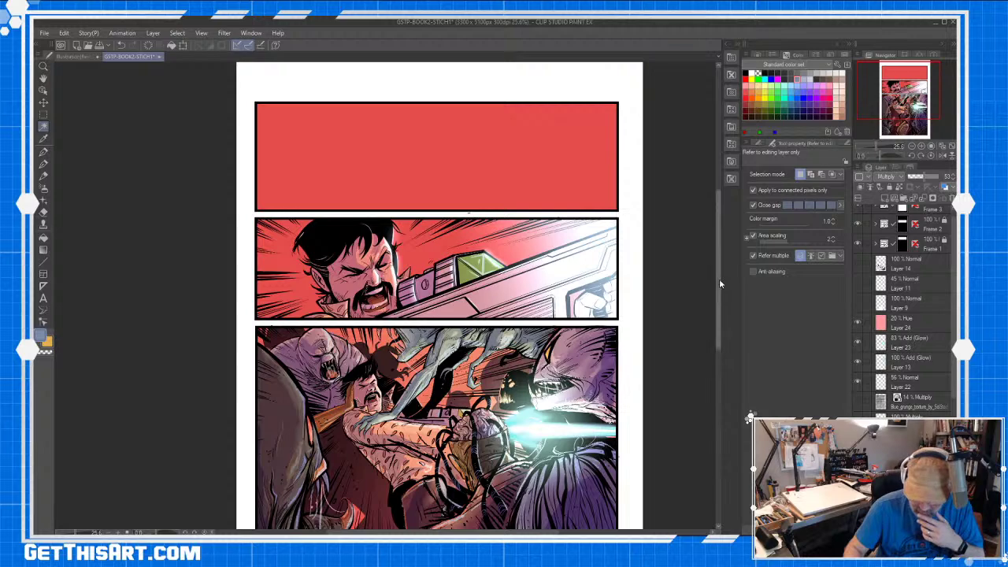
{"action": "scroll", "coordinate": [696, 313], "scroll_direction": "up", "scroll_amount": 1}
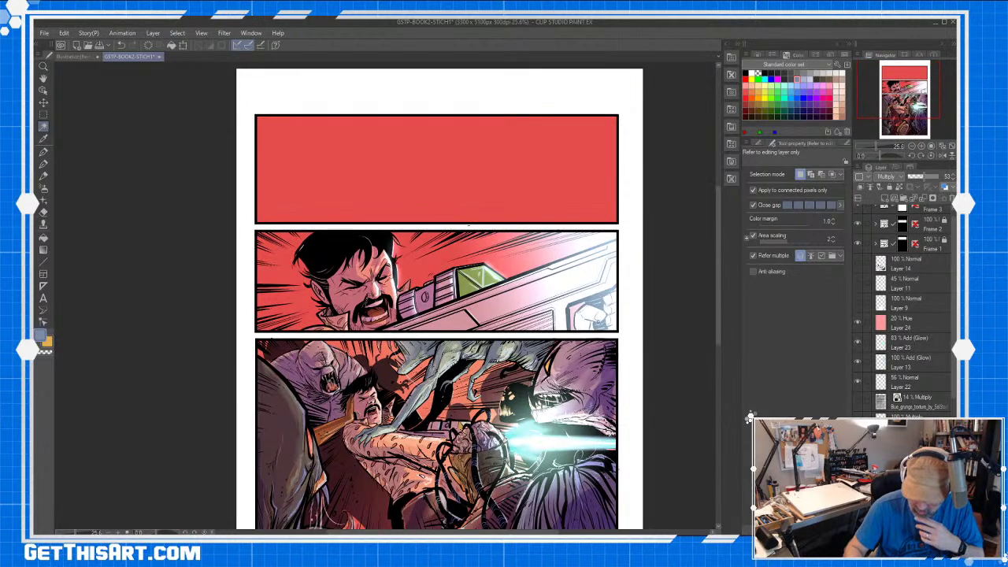
{"action": "left_click_drag", "start_coordinate": [396, 298], "coordinate": [422, 288]}
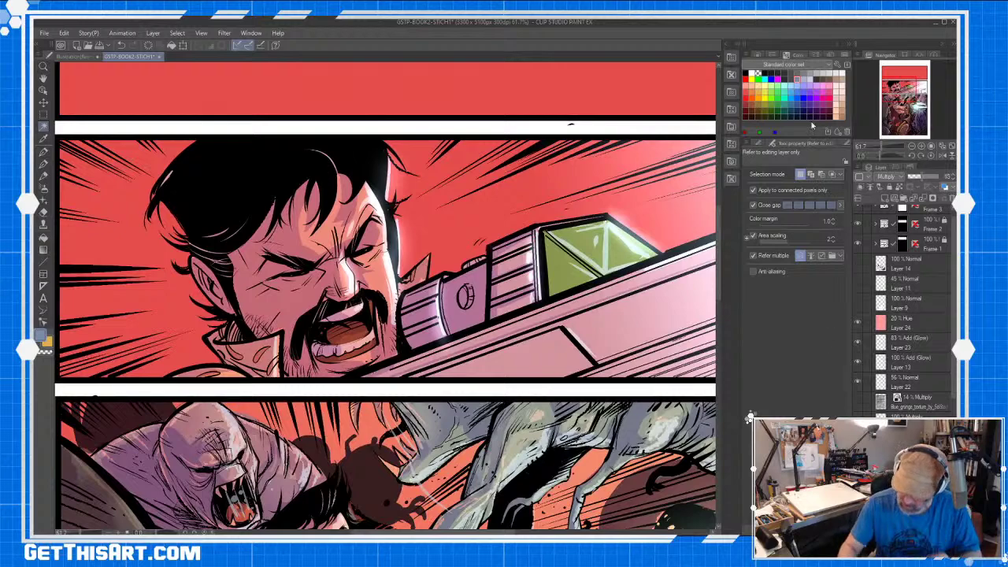
{"action": "key", "text": "p"}
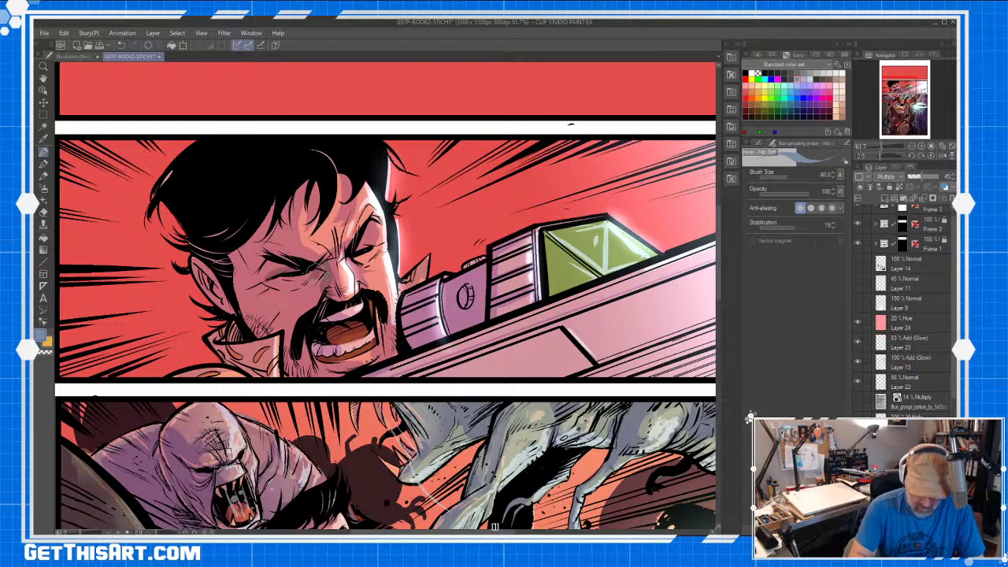
{"action": "key", "text": "bracketright"}
{"action": "key", "text": "bracketright"}
{"action": "key", "text": "bracketright"}
{"action": "key", "text": "bracketright"}
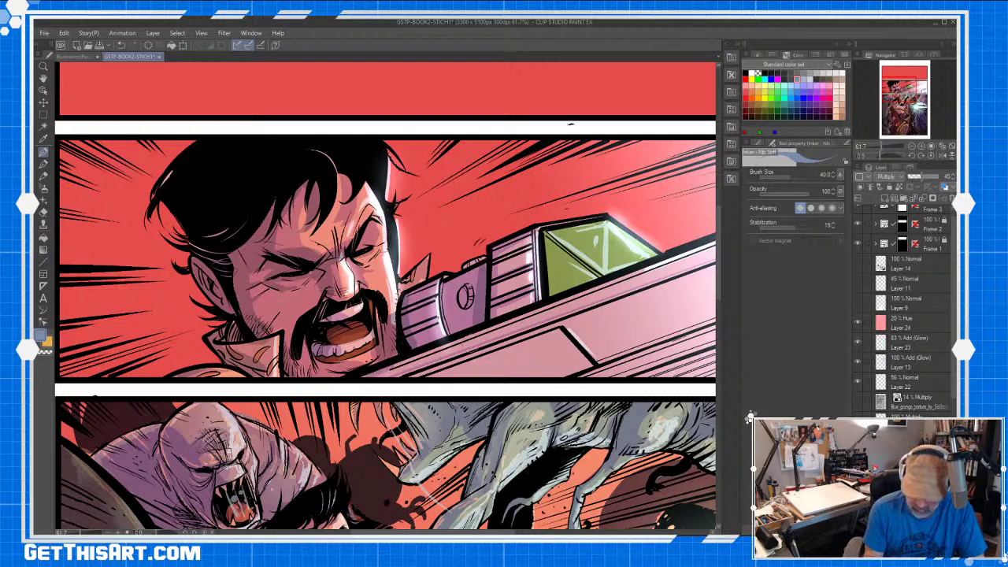
{"action": "left_click_drag", "start_coordinate": [650, 269], "coordinate": [621, 356]}
{"action": "left_click_drag", "start_coordinate": [641, 296], "coordinate": [618, 356]}
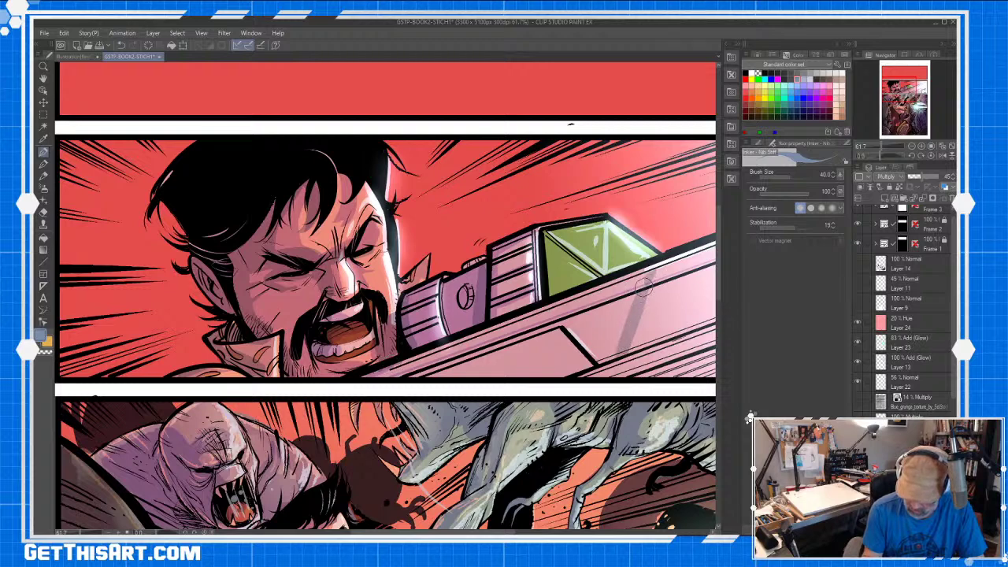
- Add a wider diagonal shadow streak nearer the muzzle and a thin one beside the first streak on the gun body
{"action": "key", "text": "space"}
{"action": "left_click_drag", "start_coordinate": [592, 389], "coordinate": [342, 407]}
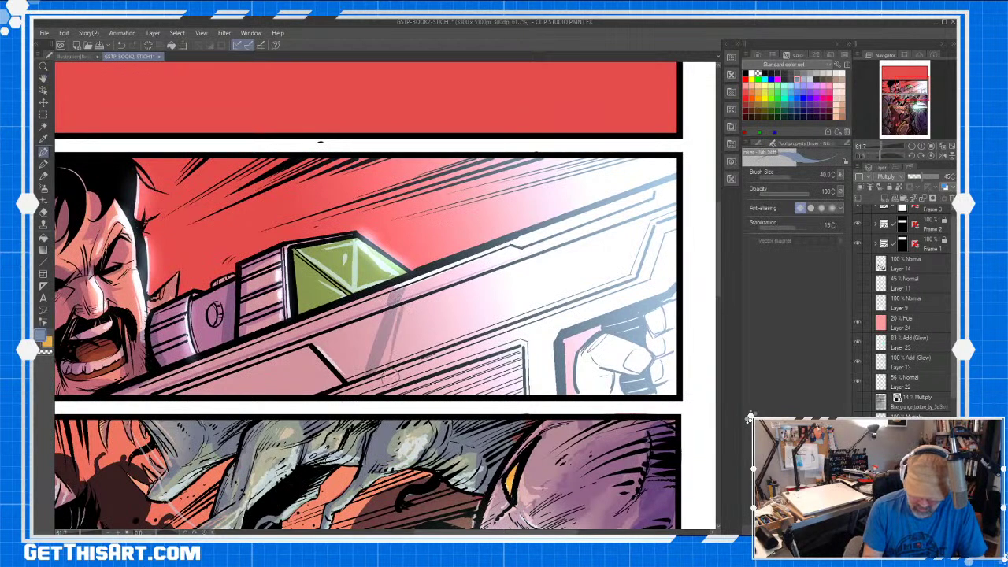
{"action": "left_click_drag", "start_coordinate": [309, 345], "coordinate": [285, 395]}
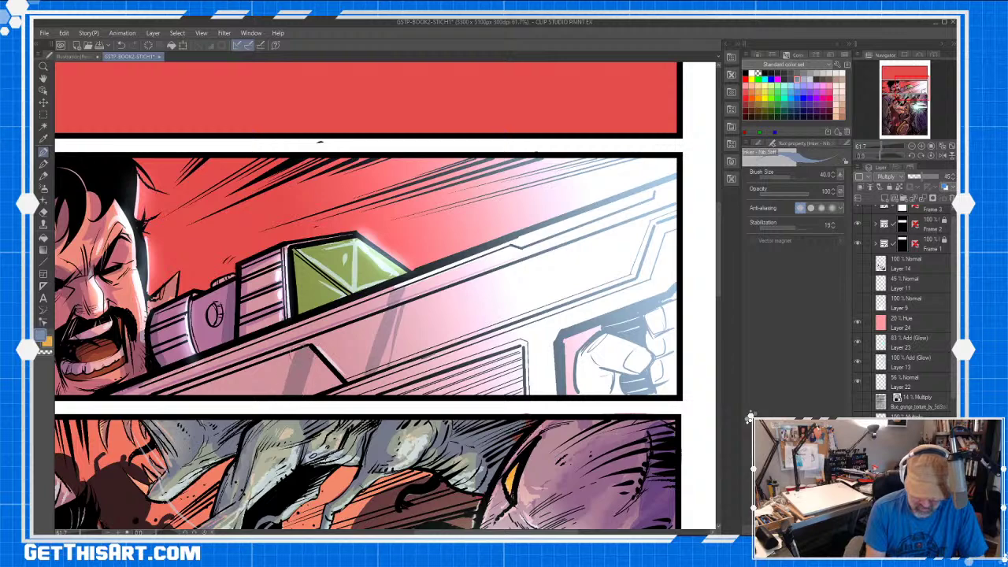
{"action": "mouse_move", "coordinate": [293, 337]}
{"action": "left_mouse_down"}
{"action": "mouse_move", "coordinate": [303, 319]}
{"action": "mouse_move", "coordinate": [292, 332]}
{"action": "left_mouse_up"}
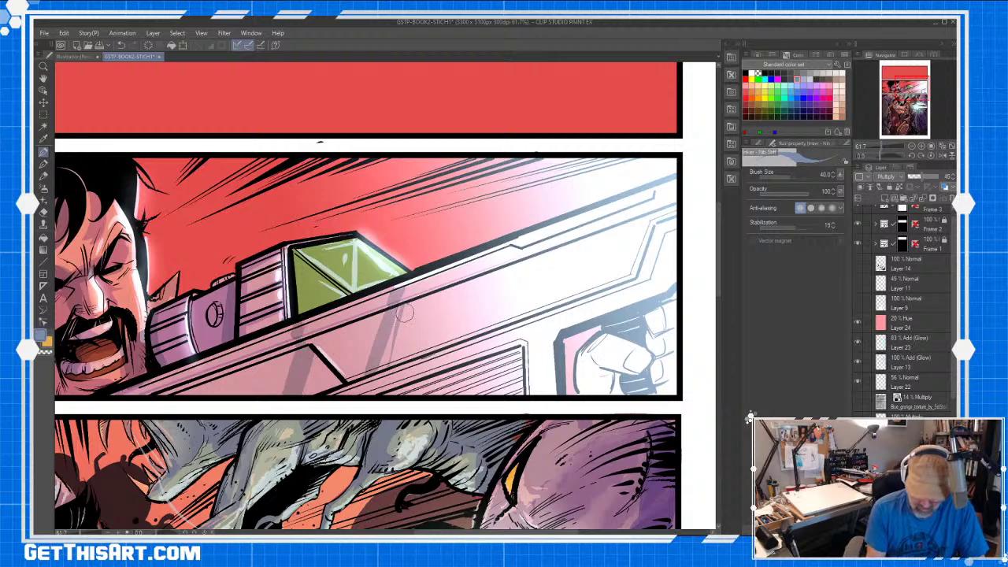
{"action": "left_click_drag", "start_coordinate": [410, 296], "coordinate": [396, 352]}
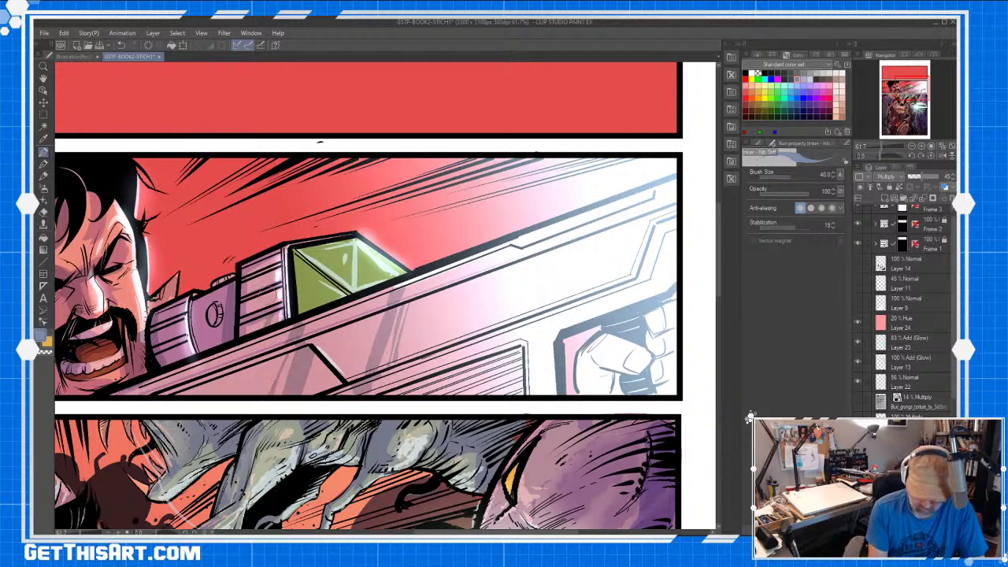
{"action": "key", "text": "ctrl+space"}
{"action": "left_click_drag", "start_coordinate": [574, 331], "coordinate": [550, 336]}
{"action": "key", "text": "space"}
{"action": "left_click_drag", "start_coordinate": [550, 336], "coordinate": [479, 330]}
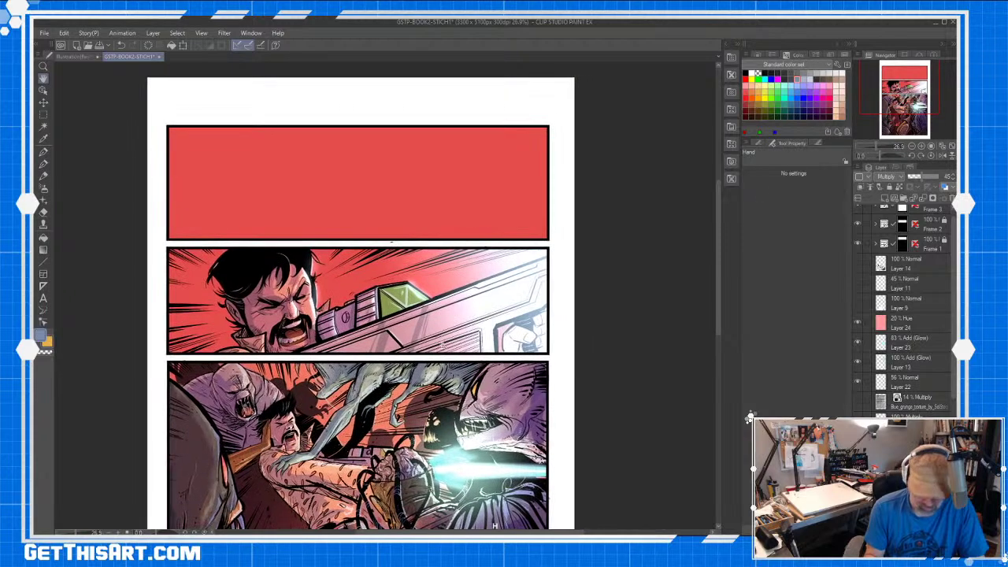
- Draw a pale orange straight highlight line along the gun body on the 33% Screen layer, with brush size 17
{"action": "left_click", "coordinate": [44, 262]}
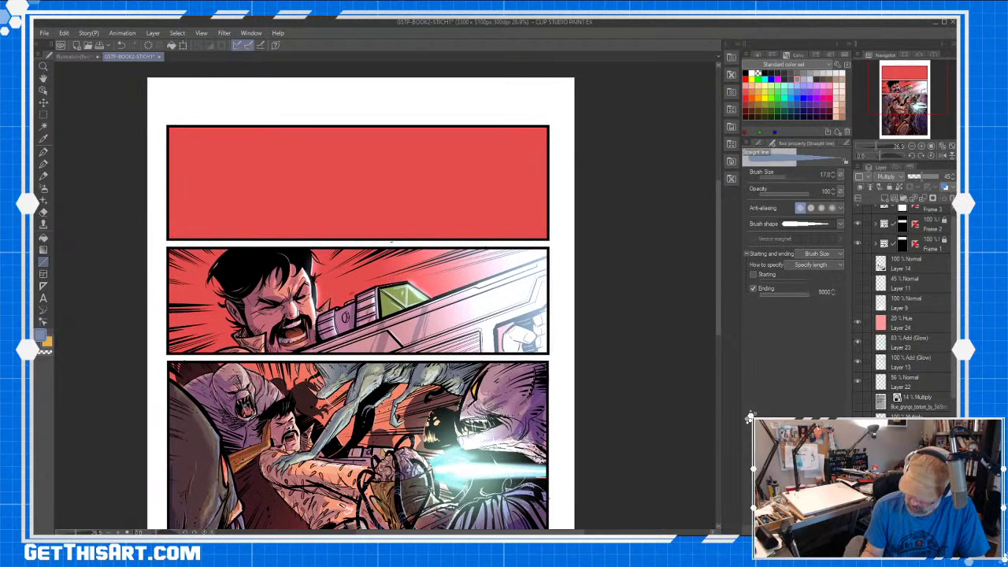
{"action": "left_click", "coordinate": [906, 460]}
{"action": "left_click", "coordinate": [757, 85]}
{"action": "key", "text": "ctrl+space"}
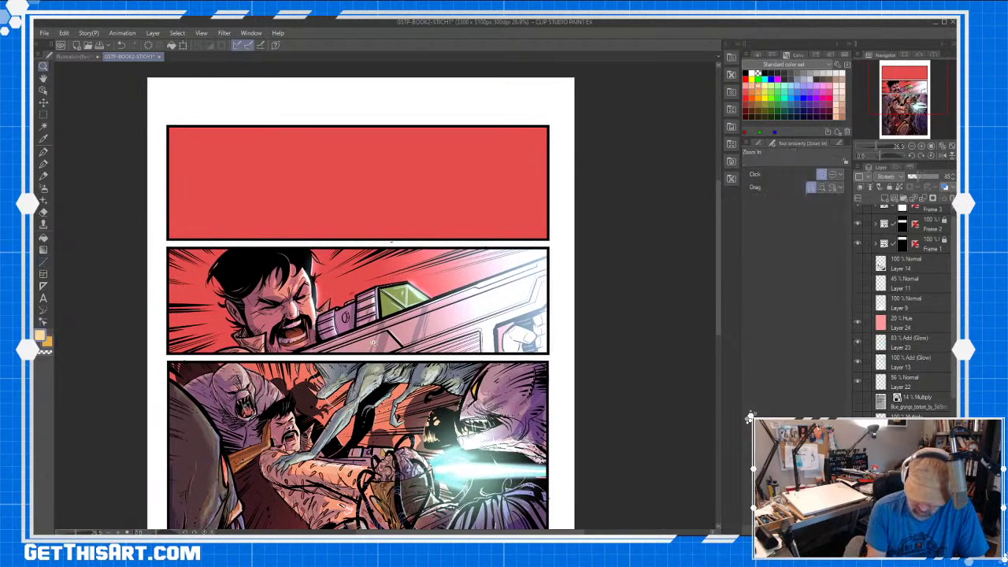
{"action": "left_click_drag", "start_coordinate": [374, 343], "coordinate": [390, 342]}
{"action": "left_click_drag", "start_coordinate": [284, 358], "coordinate": [654, 225]}
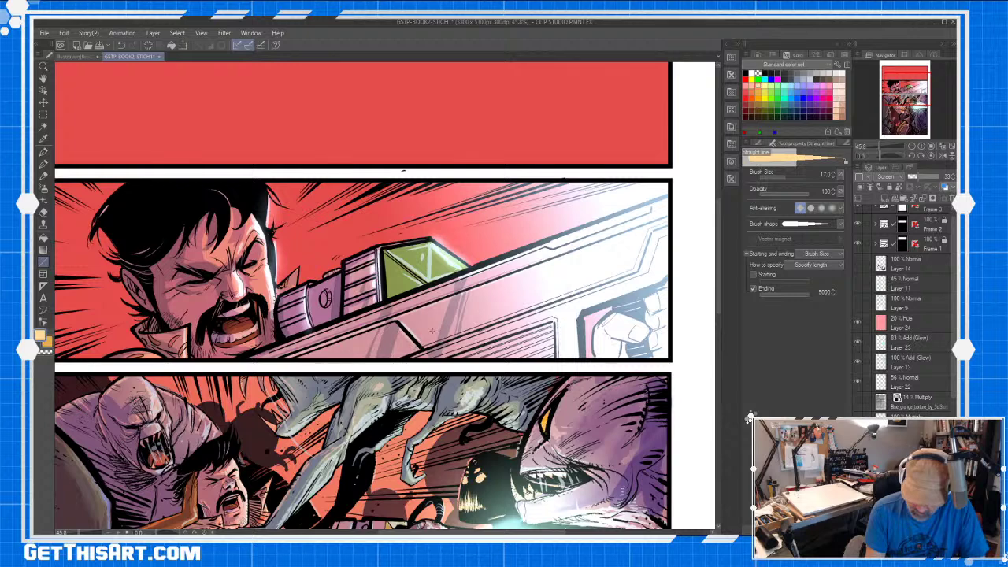
- Select the red background between the man's face and the gun sight with the Auto select tool
{"action": "key", "text": "p"}
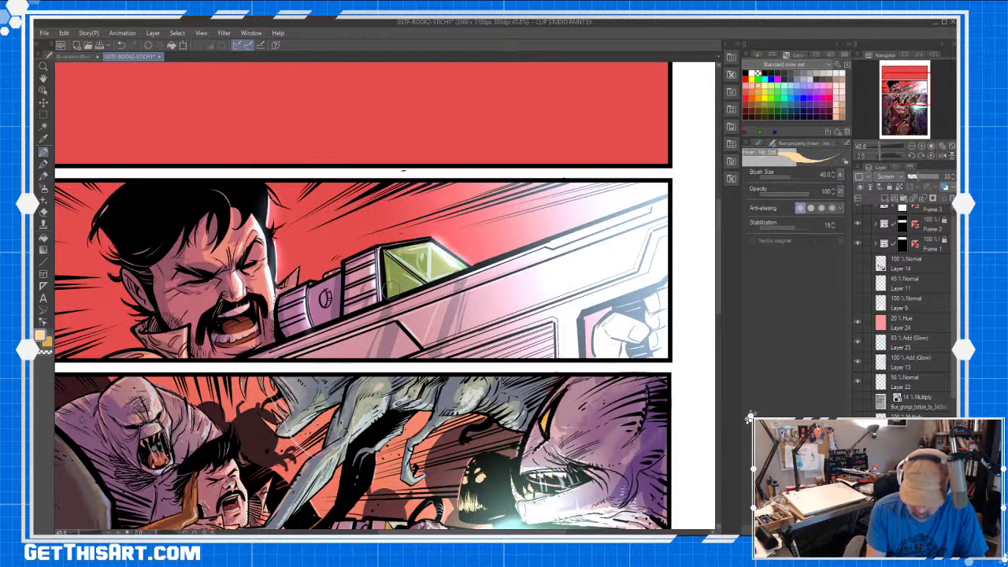
{"action": "key", "text": "ctrl+space"}
{"action": "left_click_drag", "start_coordinate": [575, 309], "coordinate": [528, 311]}
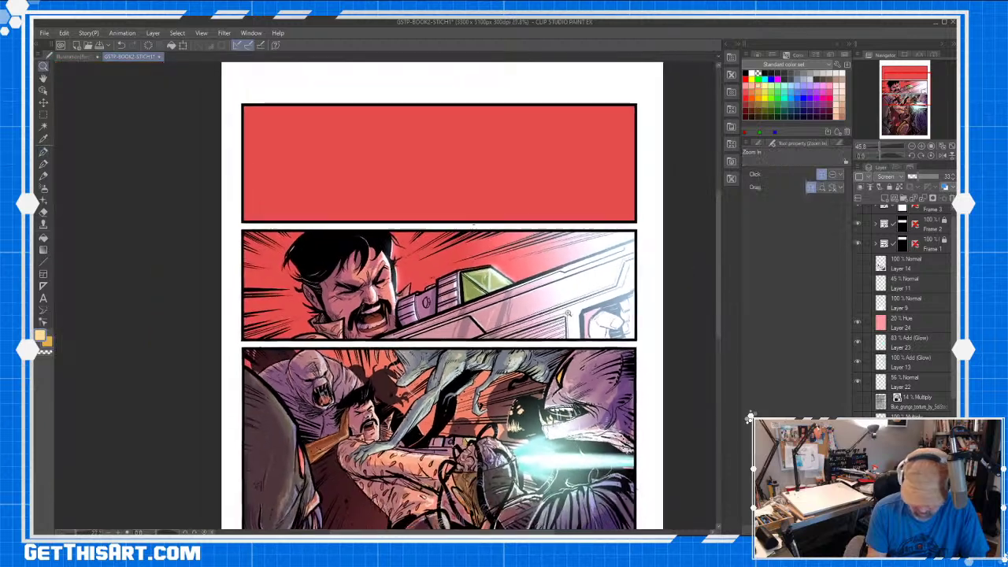
{"action": "key", "text": "space"}
{"action": "left_click_drag", "start_coordinate": [631, 349], "coordinate": [596, 327]}
{"action": "left_click_drag", "start_coordinate": [437, 205], "coordinate": [418, 195]}
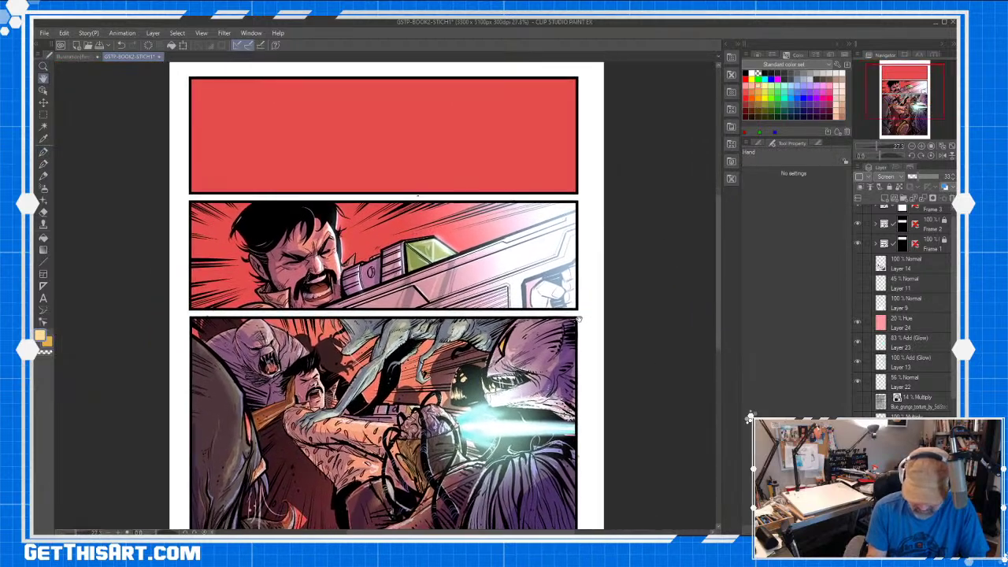
{"action": "left_click_drag", "start_coordinate": [579, 319], "coordinate": [578, 320]}
{"action": "key", "text": "ctrl+space"}
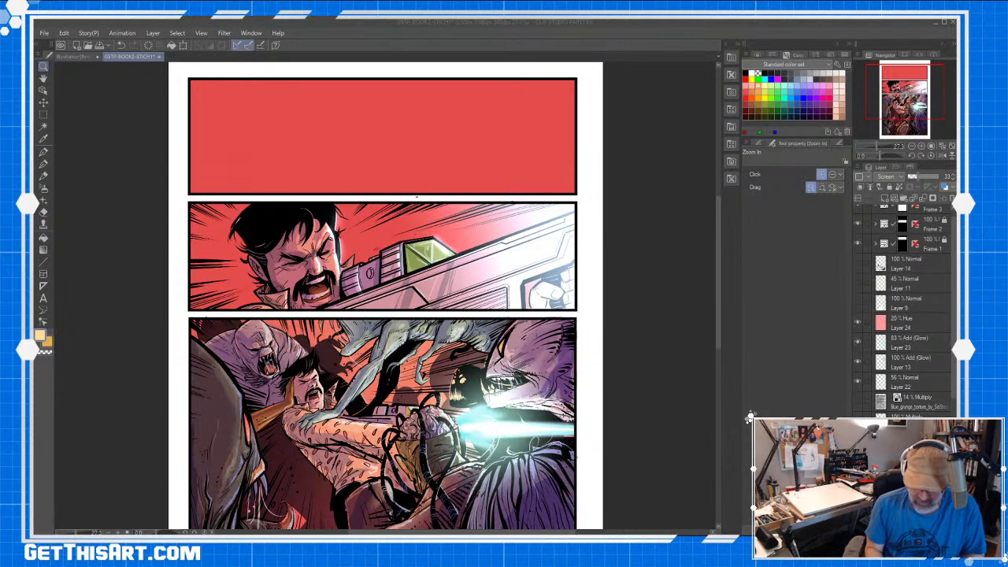
{"action": "key", "text": "w"}
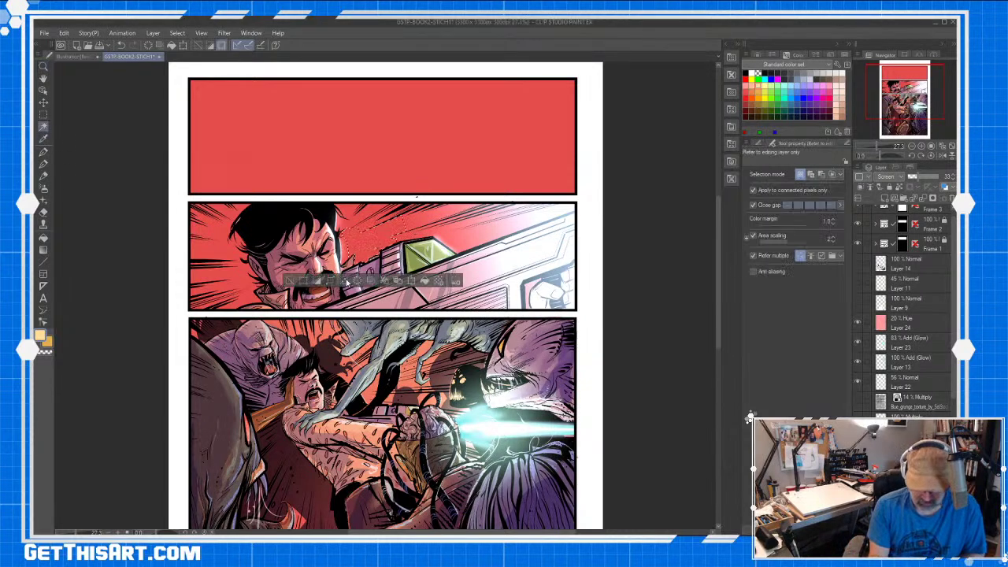
- Select the red background behind the man's head, from the upper corner down to his collar, with the Auto select tool
{"action": "left_click", "coordinate": [349, 247]}
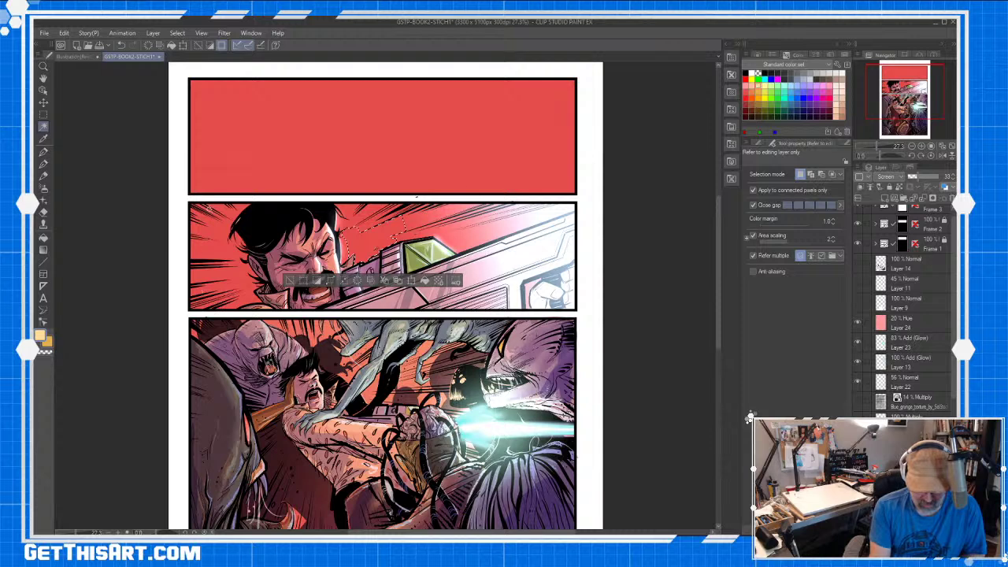
{"action": "left_click", "coordinate": [236, 212]}
{"action": "left_click", "coordinate": [244, 297]}
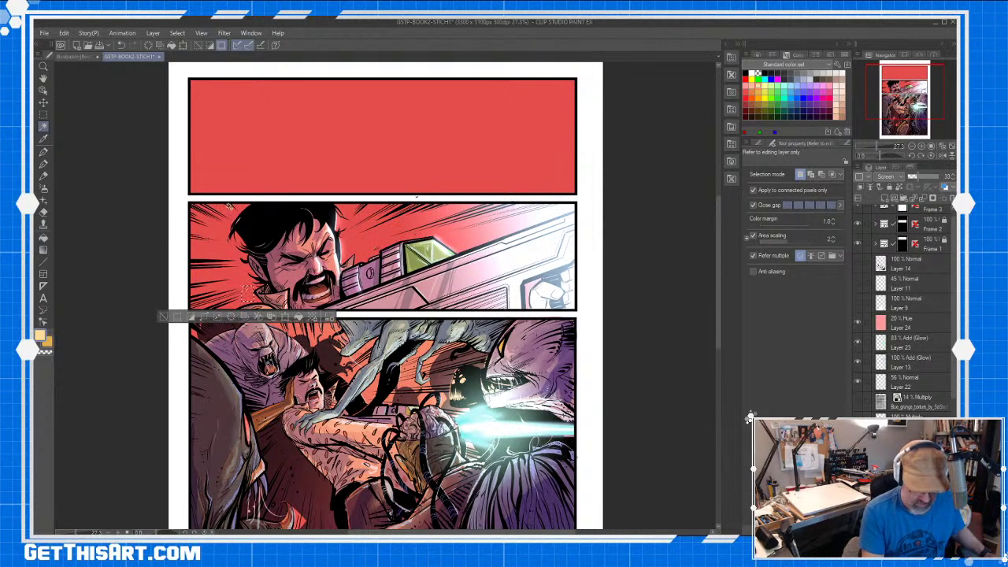
{"action": "left_click", "coordinate": [208, 294], "text": "shift"}
{"action": "key", "text": "ctrl+space"}
{"action": "left_click_drag", "start_coordinate": [248, 283], "coordinate": [316, 283]}
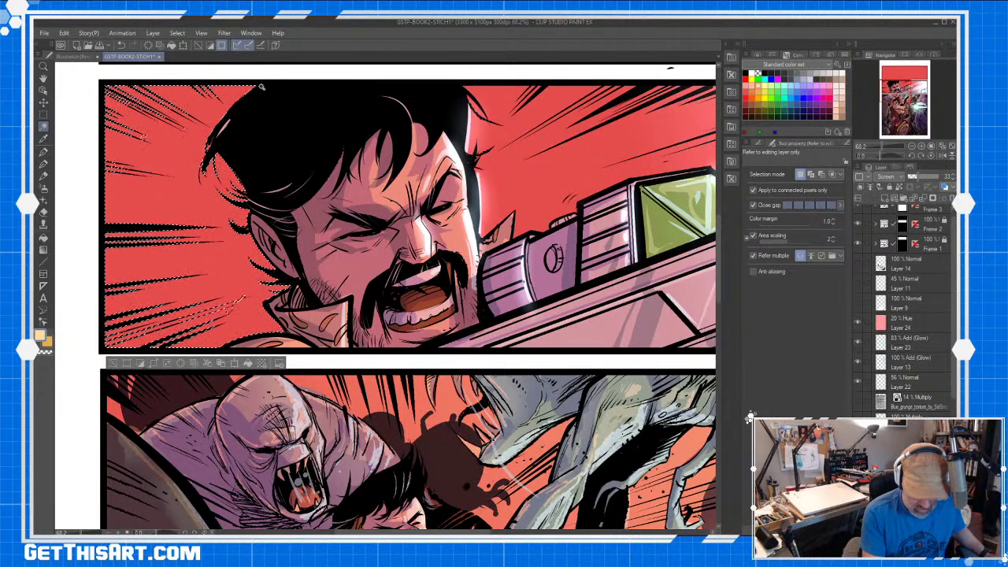
- Extend the selection over the speed lines along the panel border with the Polyline tool and activate the 45% Multiply layer
{"action": "left_click", "coordinate": [44, 115]}
{"action": "left_click", "coordinate": [839, 143]}
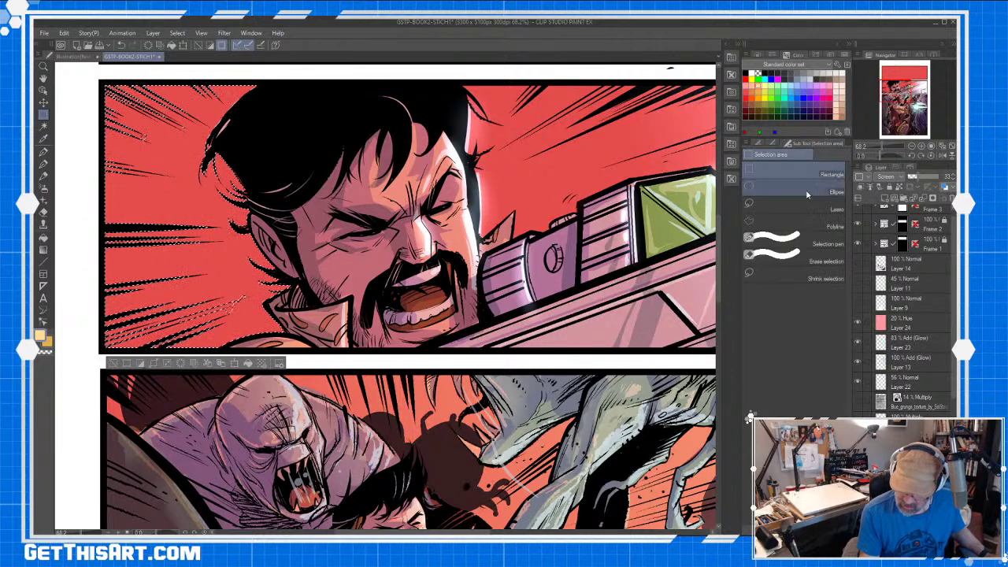
{"action": "left_click", "coordinate": [803, 204]}
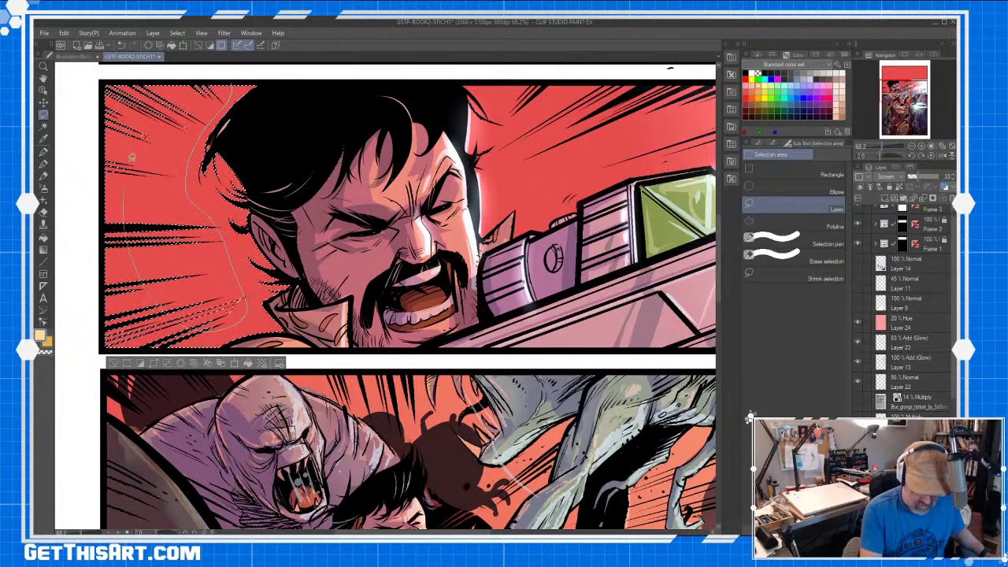
{"action": "left_click", "coordinate": [802, 223]}
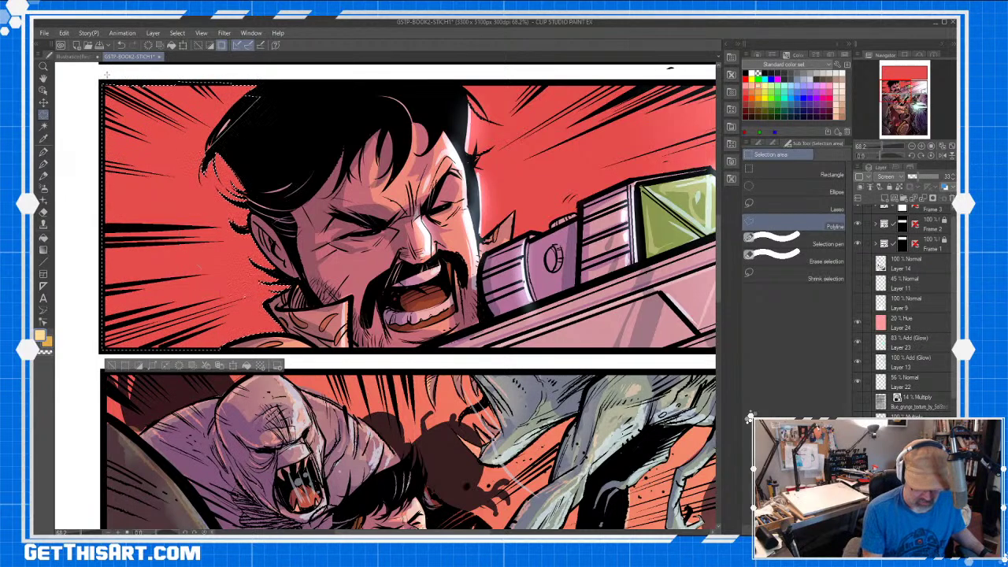
{"action": "key", "text": "ctrl+z"}
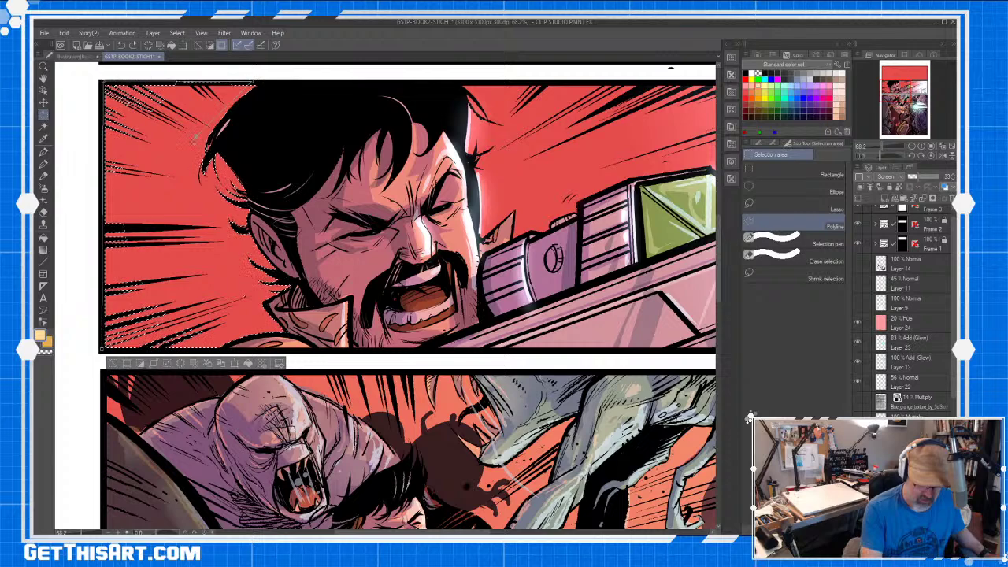
{"action": "left_click", "coordinate": [252, 82]}
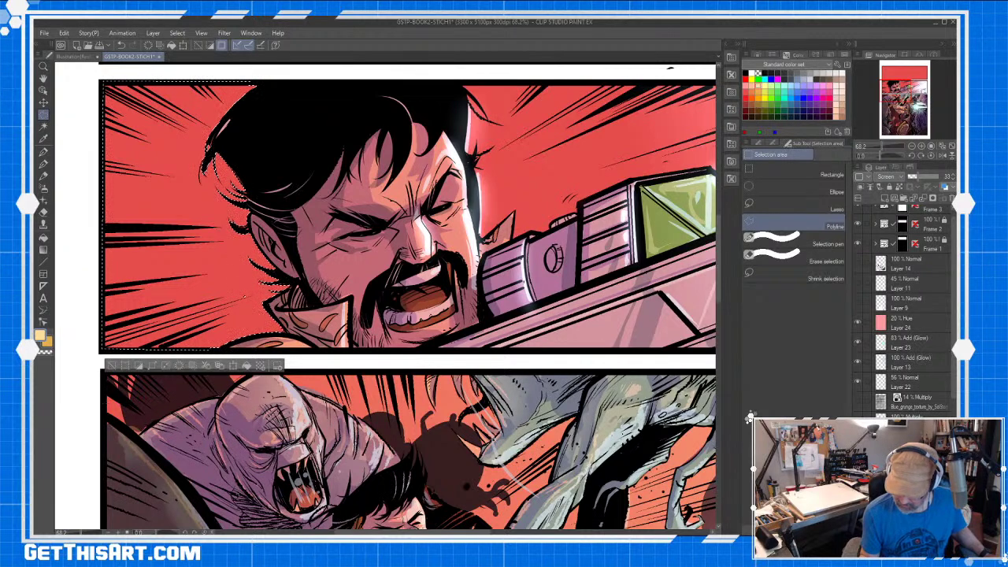
{"action": "left_click", "coordinate": [905, 472]}
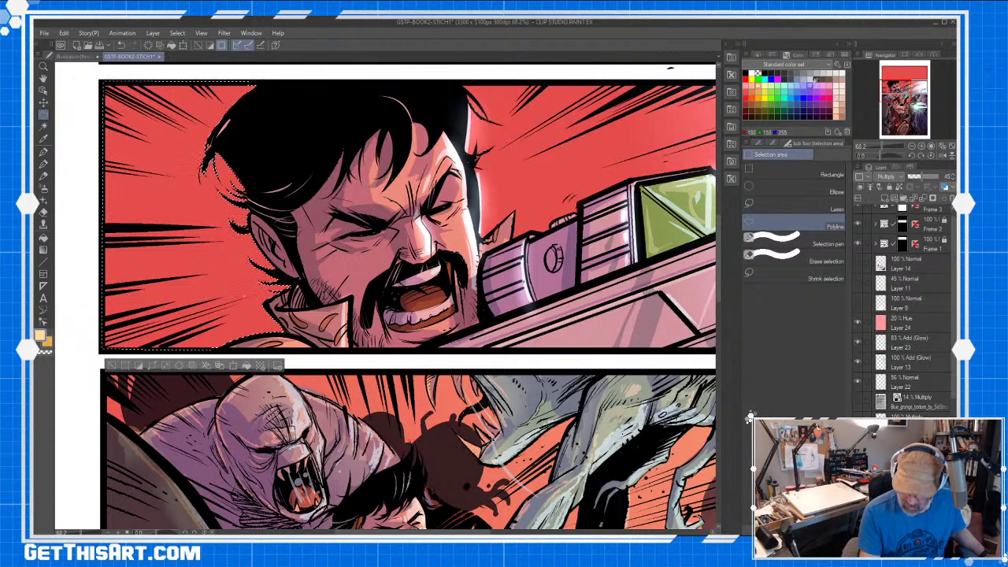
- Try blue and darker blue foreground-to-transparent gradients across the selected background behind the man's head
{"action": "left_click", "coordinate": [792, 102]}
{"action": "key", "text": "g"}
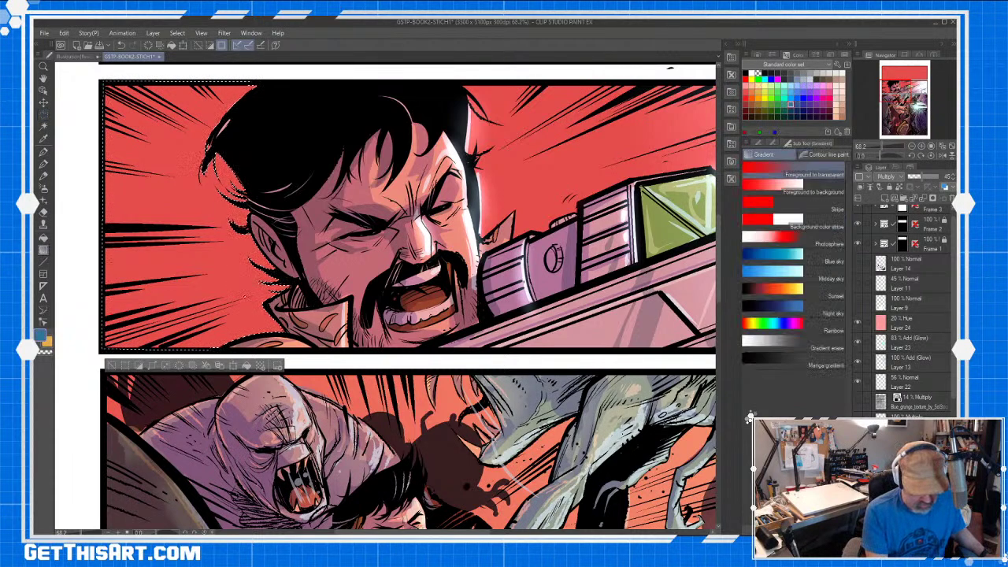
{"action": "left_click_drag", "start_coordinate": [83, 299], "coordinate": [82, 299]}
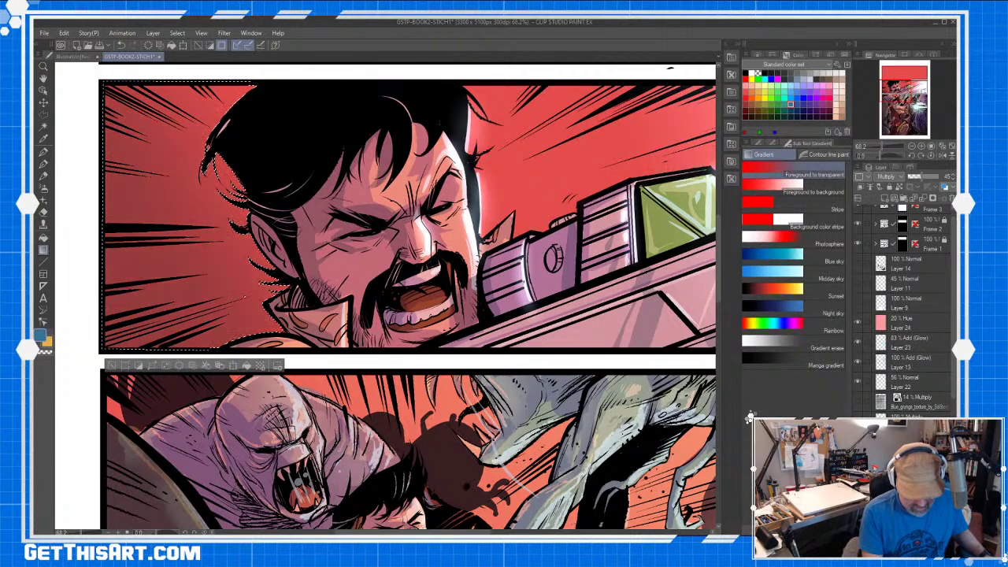
{"action": "key", "text": "ctrl+z"}
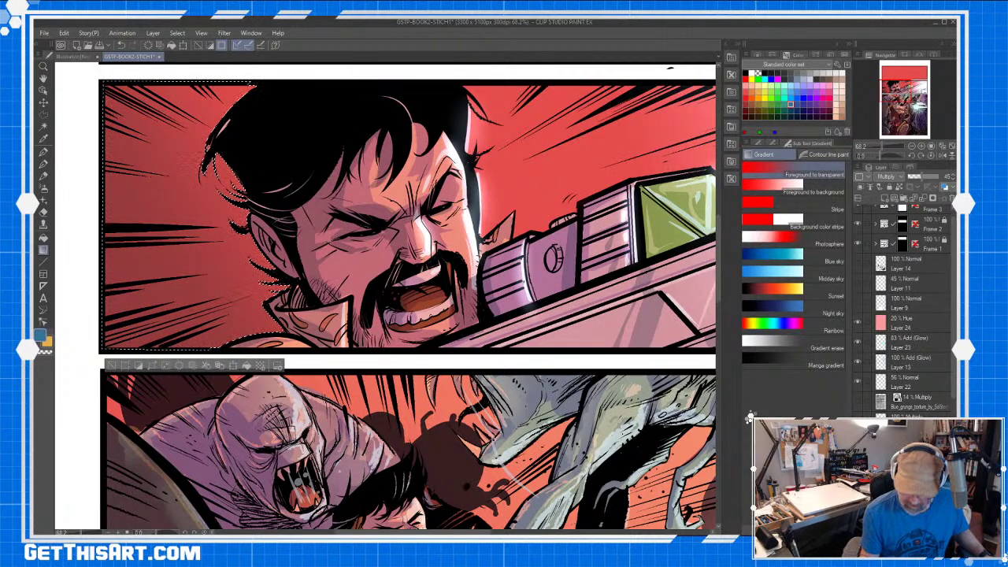
{"action": "left_click", "coordinate": [790, 111]}
{"action": "left_click_drag", "start_coordinate": [98, 309], "coordinate": [350, 169]}
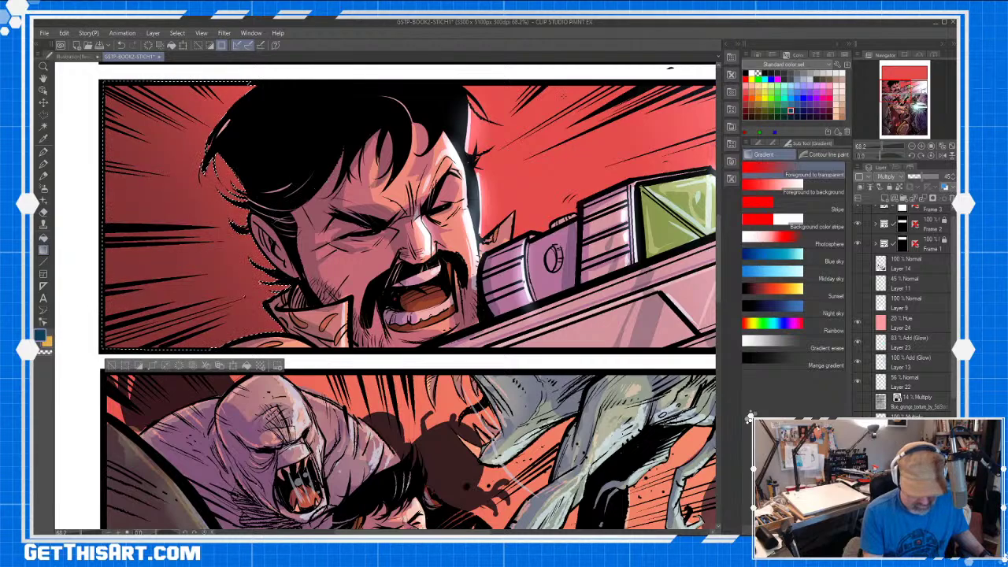
{"action": "key", "text": "ctrl+d"}
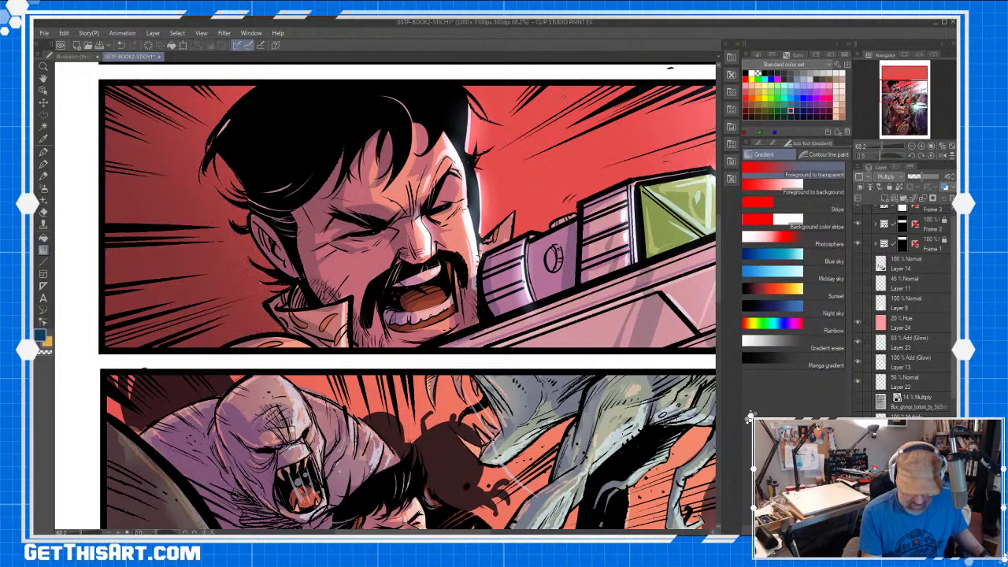
- Add the missed speed-line area beside the man's jaw and collar to the selection with the Lasso
{"action": "mouse_move", "coordinate": [559, 232]}
{"action": "left_mouse_down"}
{"action": "mouse_move", "coordinate": [535, 230]}
{"action": "mouse_move", "coordinate": [581, 224]}
{"action": "mouse_move", "coordinate": [556, 228]}
{"action": "left_mouse_up"}
{"action": "left_click_drag", "start_coordinate": [396, 300], "coordinate": [506, 338]}
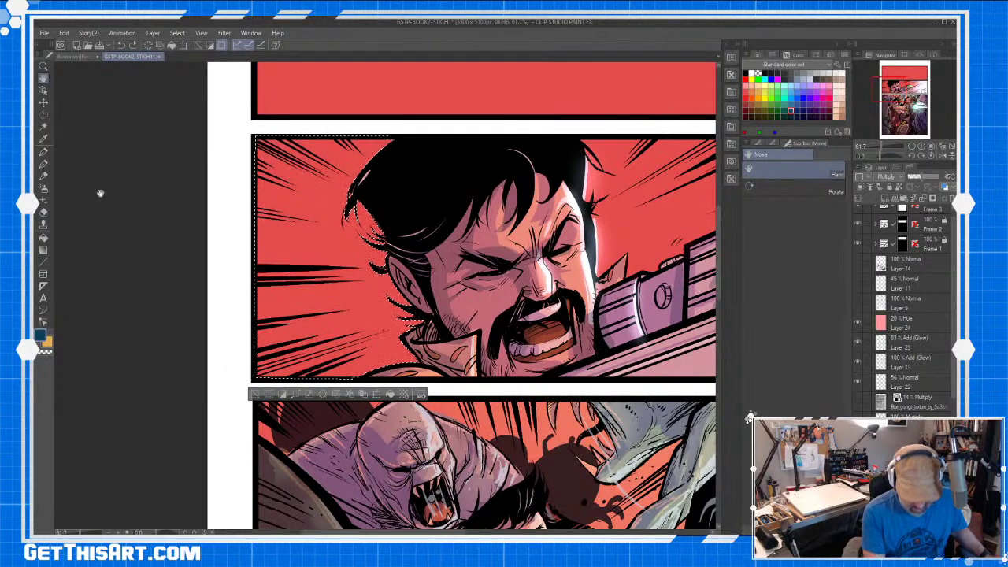
{"action": "left_click", "coordinate": [43, 116]}
{"action": "left_click", "coordinate": [807, 205]}
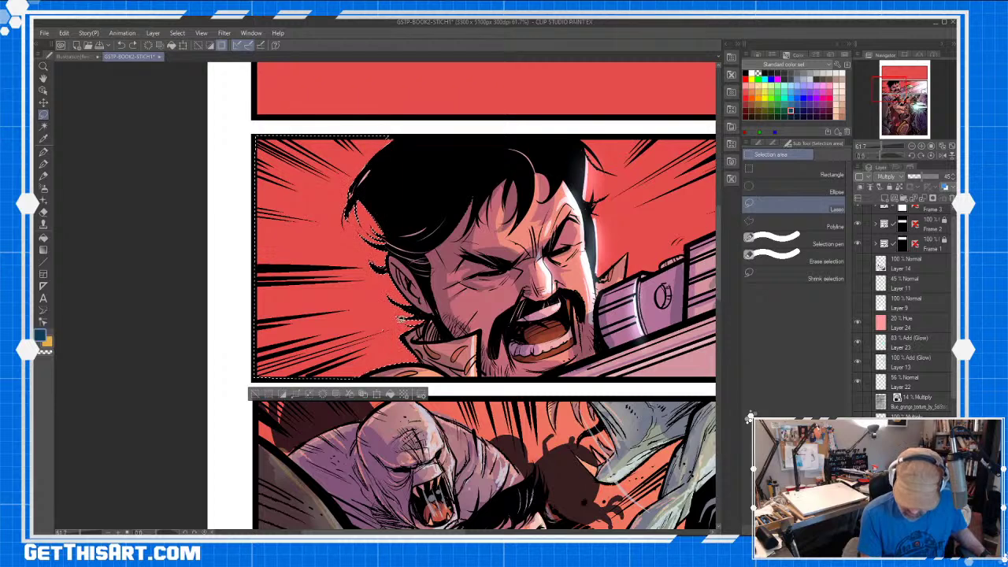
{"action": "left_click_drag", "start_coordinate": [377, 329], "coordinate": [415, 327]}
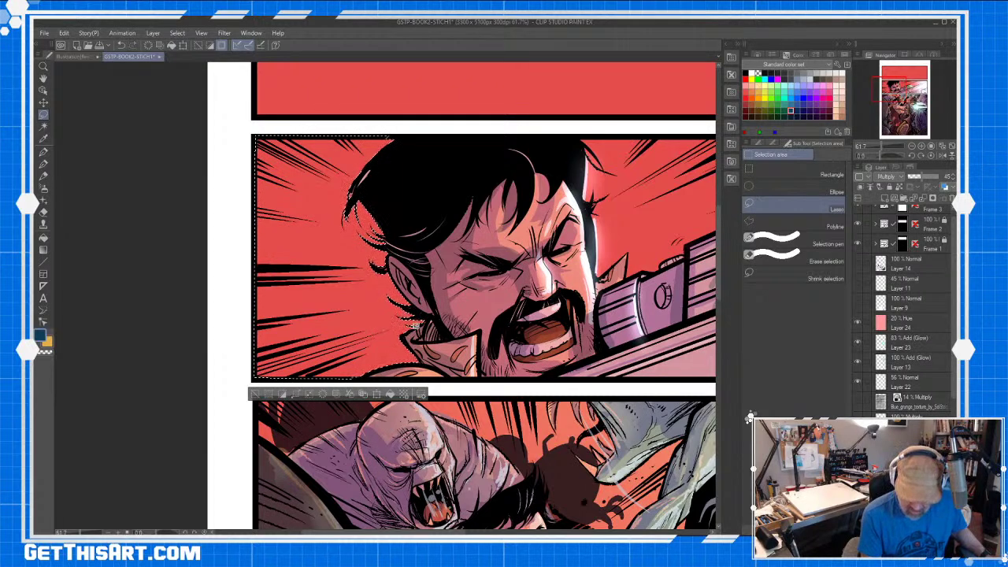
- Apply a very dark blue foreground-to-transparent gradient diagonally from the panel's outer edge towards the man's face, and deselect
{"action": "key", "text": "g"}
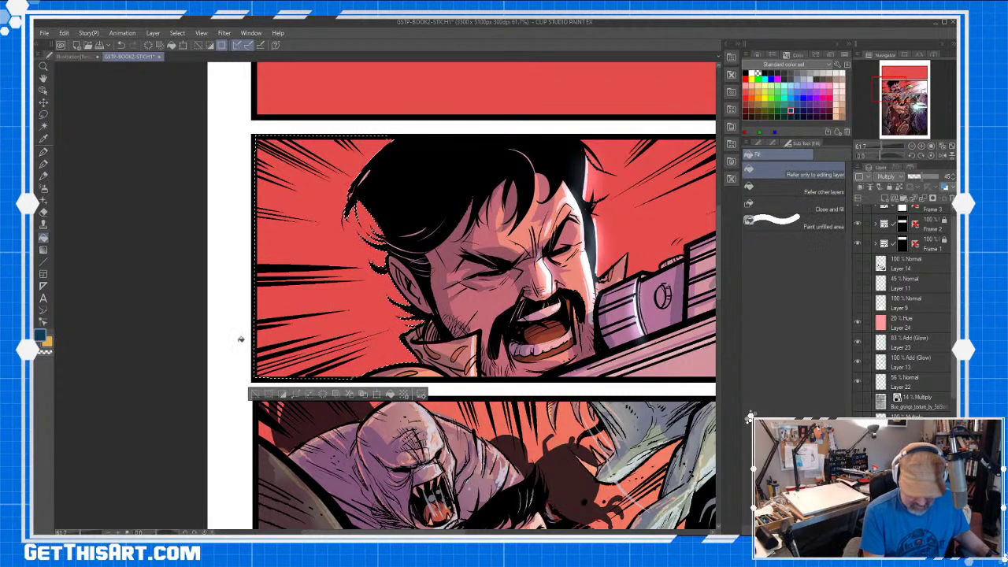
{"action": "left_click", "coordinate": [43, 250]}
{"action": "left_click_drag", "start_coordinate": [250, 335], "coordinate": [475, 227]}
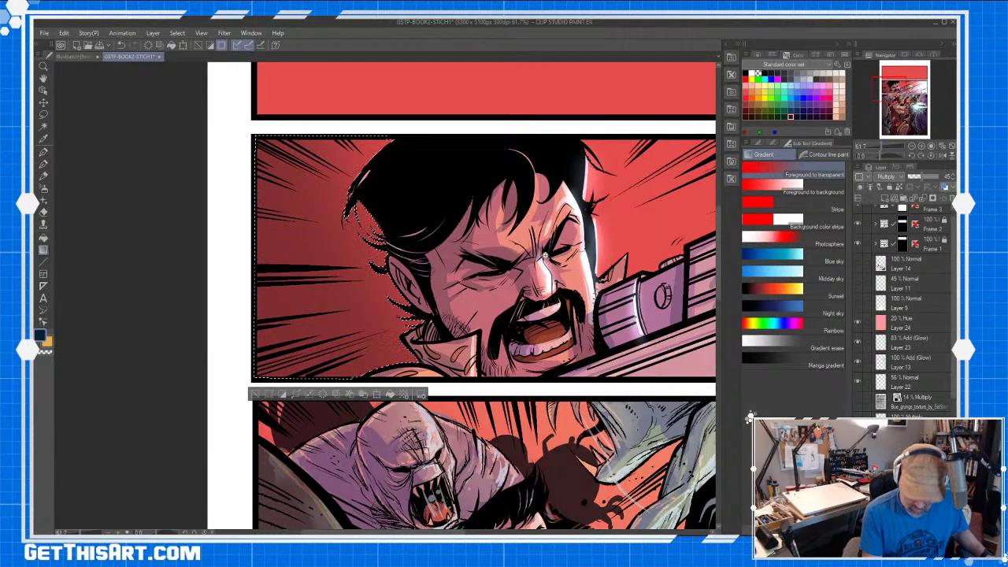
{"action": "key", "text": "ctrl+space"}
{"action": "left_click_drag", "start_coordinate": [546, 256], "coordinate": [473, 256]}
{"action": "key", "text": "space"}
{"action": "left_click_drag", "start_coordinate": [625, 206], "coordinate": [528, 208]}
{"action": "key", "text": "ctrl+d"}
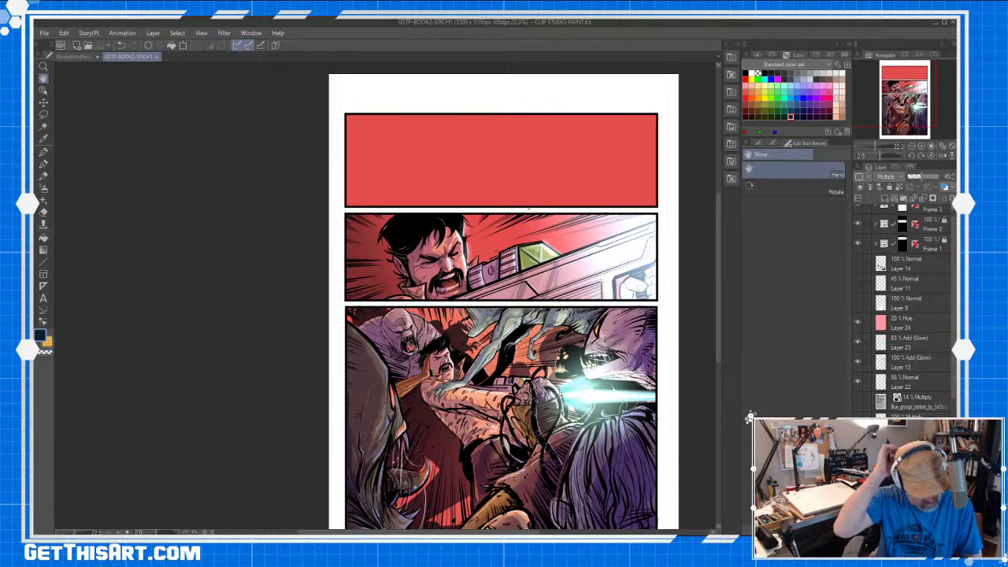
- Show the 14% Multiply grunge texture layer and examine its effect across all the panels of the page
{"action": "left_click_drag", "start_coordinate": [718, 275], "coordinate": [711, 295]}
{"action": "left_click_drag", "start_coordinate": [673, 321], "coordinate": [537, 315]}
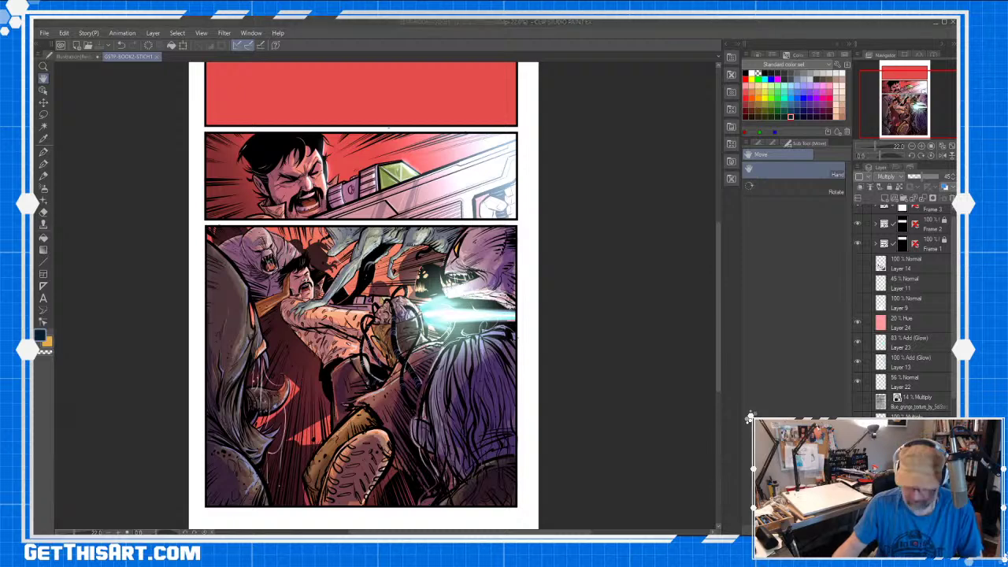
{"action": "left_click", "coordinate": [858, 402]}
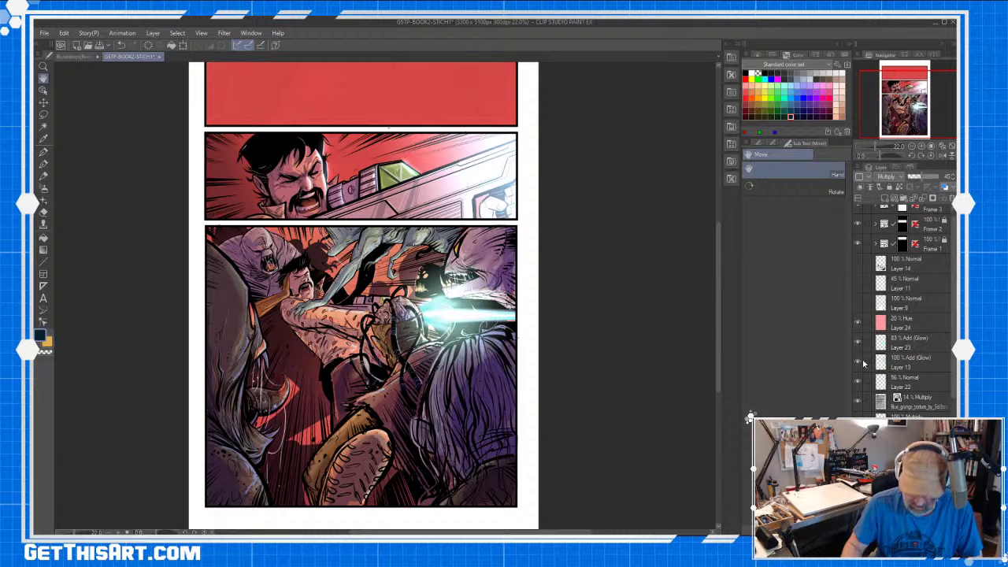
{"action": "scroll", "coordinate": [713, 276], "scroll_direction": "up", "scroll_amount": 3}
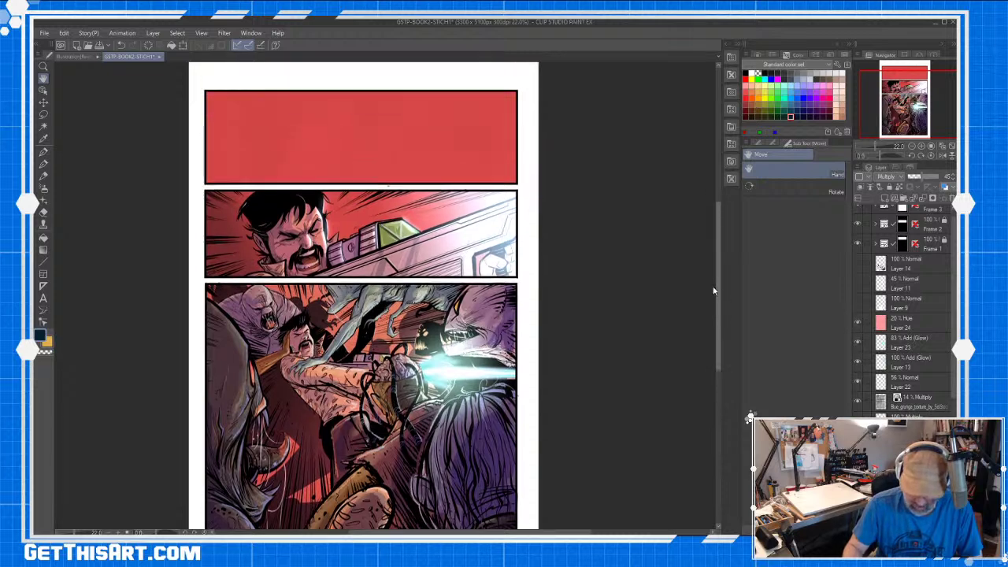
{"action": "scroll", "coordinate": [713, 275], "scroll_direction": "down", "scroll_amount": 4}
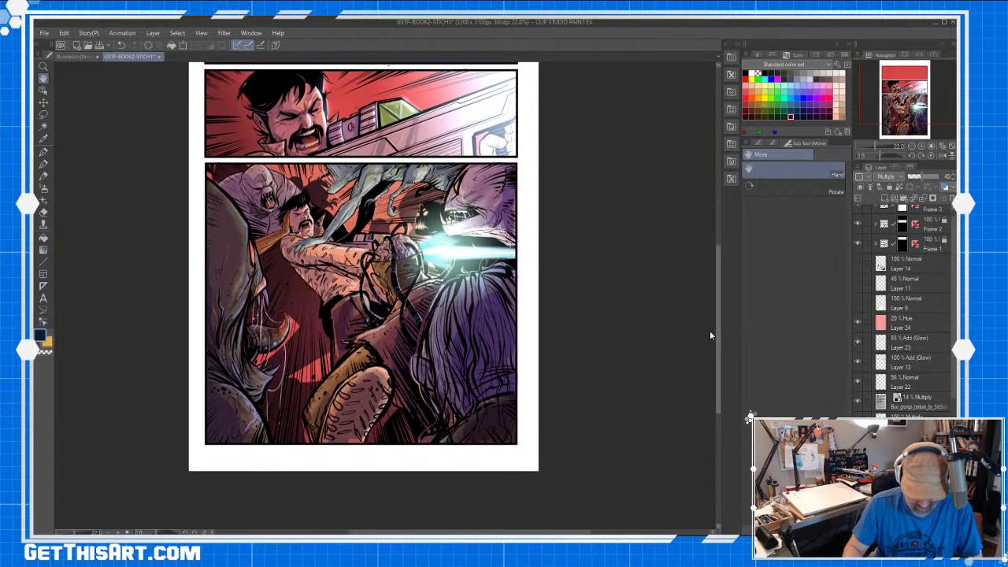
{"action": "scroll", "coordinate": [710, 330], "scroll_direction": "up", "scroll_amount": 1}
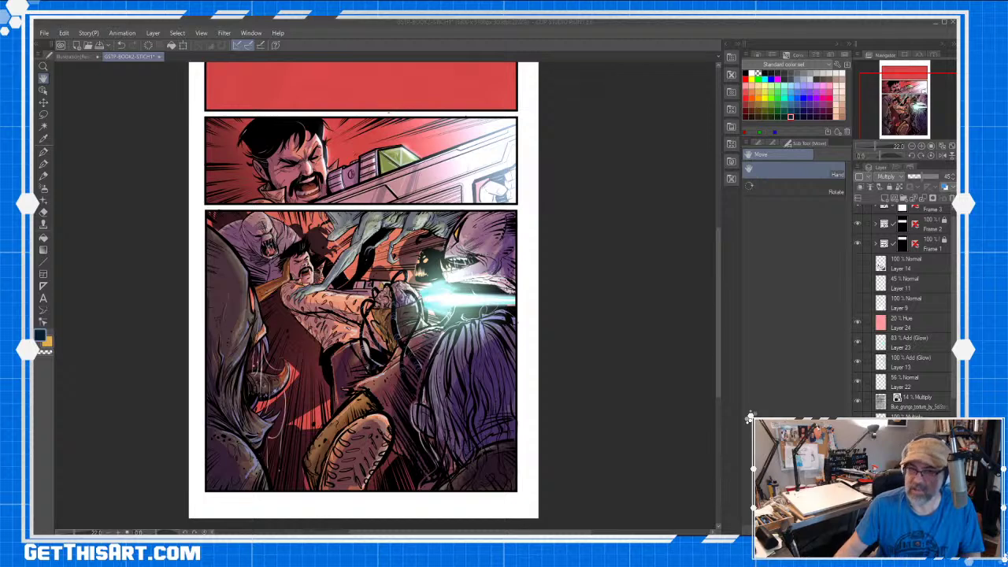
{"action": "left_click_drag", "start_coordinate": [719, 257], "coordinate": [722, 199]}
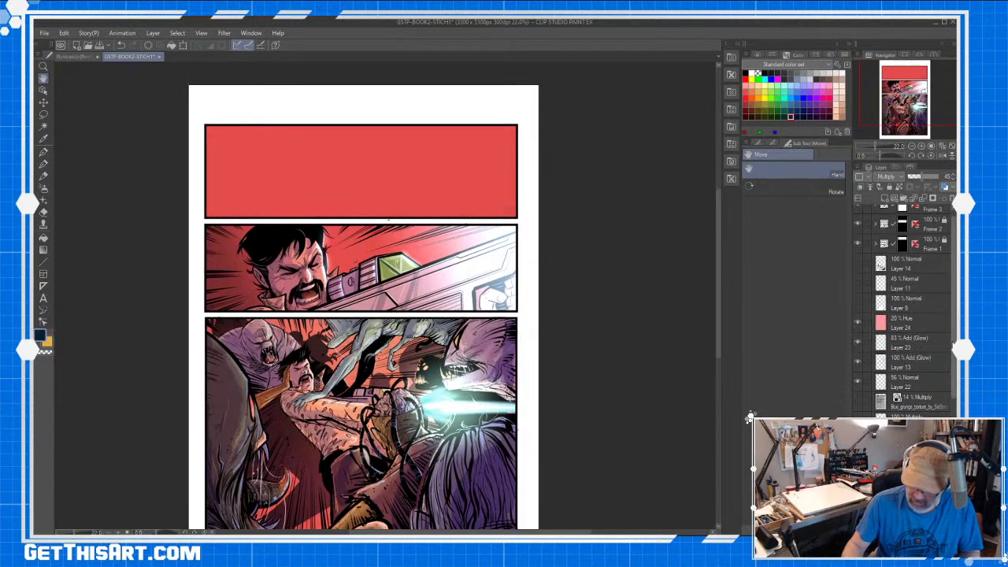
- Hide the red background colour and show the light blue layout sketch in the empty top panel
{"action": "scroll", "coordinate": [906, 315], "scroll_direction": "down", "scroll_amount": 5}
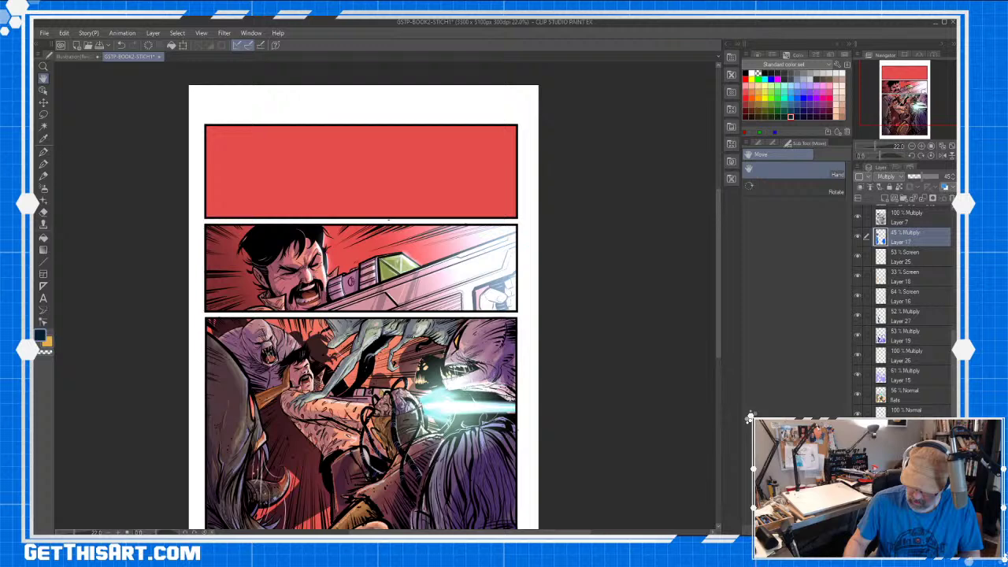
{"action": "key", "text": "ctrl+z"}
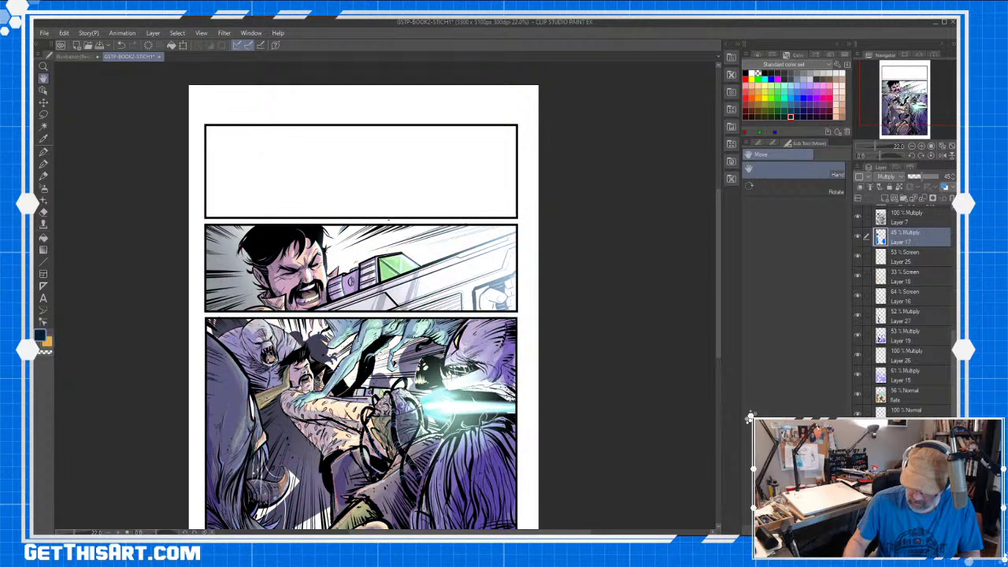
{"action": "key", "text": "ctrl+z"}
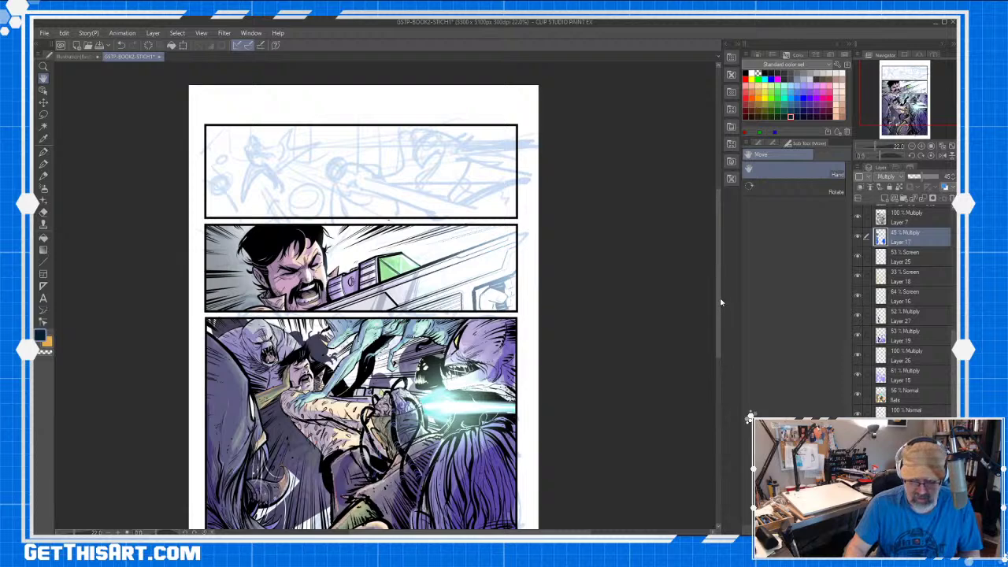
{"action": "mouse_move", "coordinate": [719, 297]}
{"action": "left_mouse_down"}
{"action": "mouse_move", "coordinate": [719, 334]}
{"action": "mouse_move", "coordinate": [718, 285]}
{"action": "left_mouse_up"}
{"action": "key", "text": "ctrl+space"}
{"action": "left_click_drag", "start_coordinate": [351, 263], "coordinate": [371, 257]}
{"action": "key", "text": "space"}
{"action": "left_click_drag", "start_coordinate": [360, 294], "coordinate": [397, 317]}
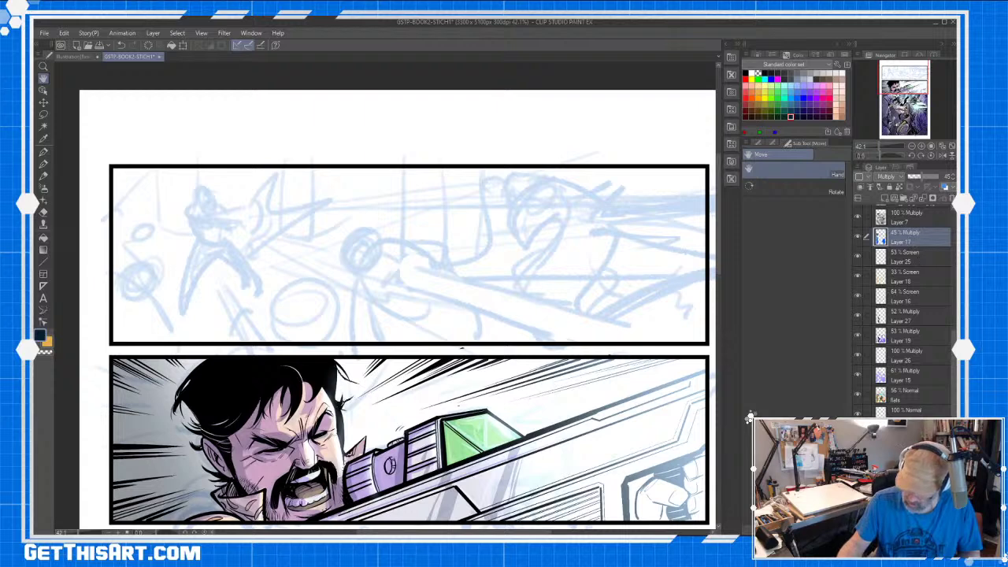
- Select the layout layer, set its opacity to 78% and choose the Pencil - Layout Blue 2 brush for the top panel
{"action": "left_click", "coordinate": [906, 454]}
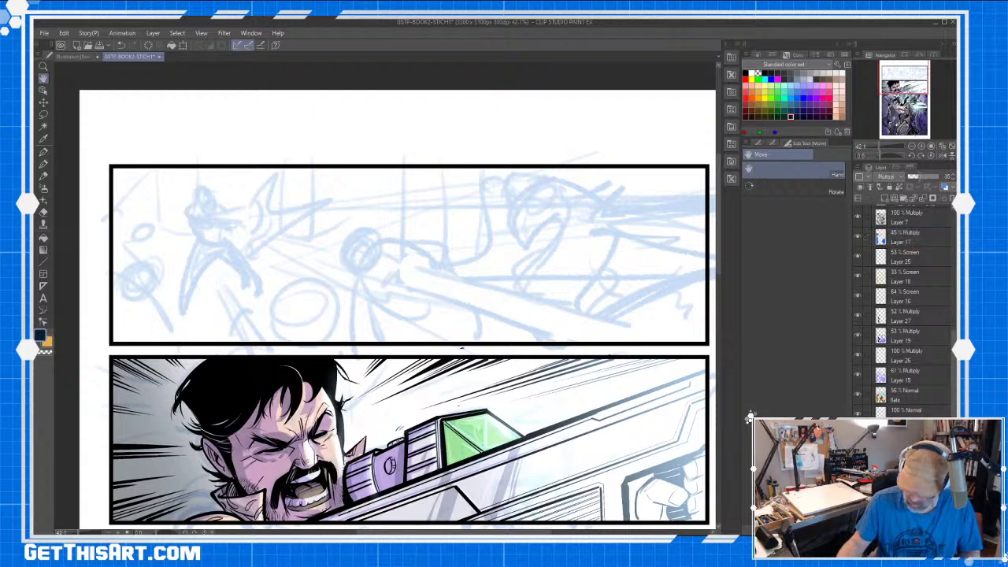
{"action": "left_click_drag", "start_coordinate": [921, 177], "coordinate": [933, 180]}
{"action": "left_click", "coordinate": [44, 153]}
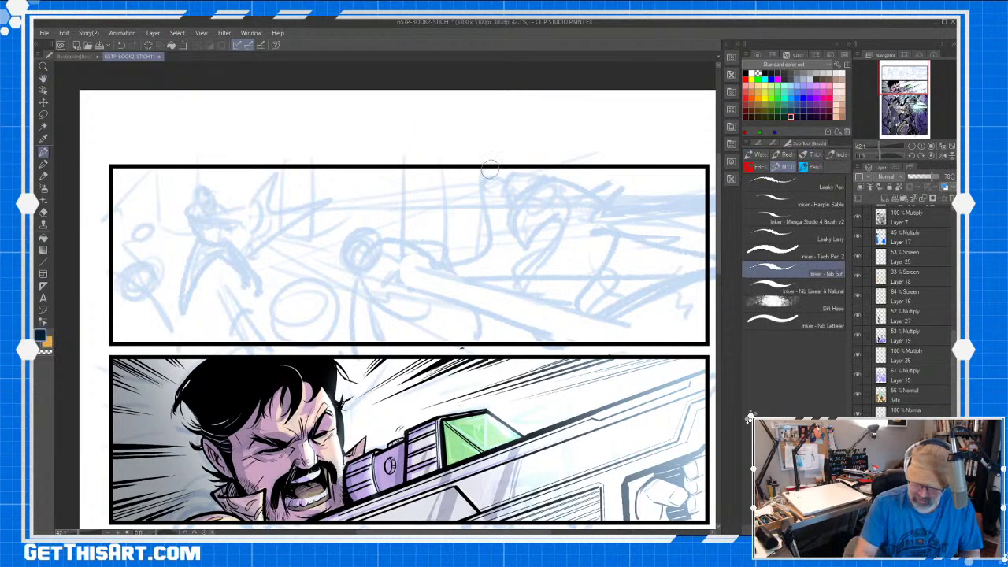
{"action": "left_click", "coordinate": [814, 167]}
{"action": "key", "text": "h"}
{"action": "scroll", "coordinate": [223, 219], "scroll_direction": "up", "scroll_amount": 3}
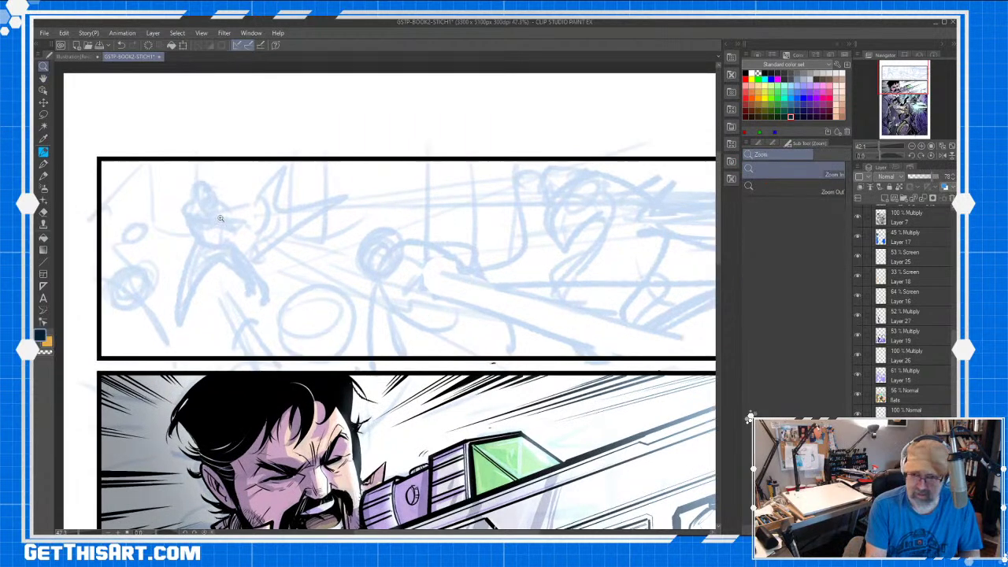
{"action": "left_click_drag", "start_coordinate": [223, 219], "coordinate": [282, 243]}
{"action": "key", "text": "p"}
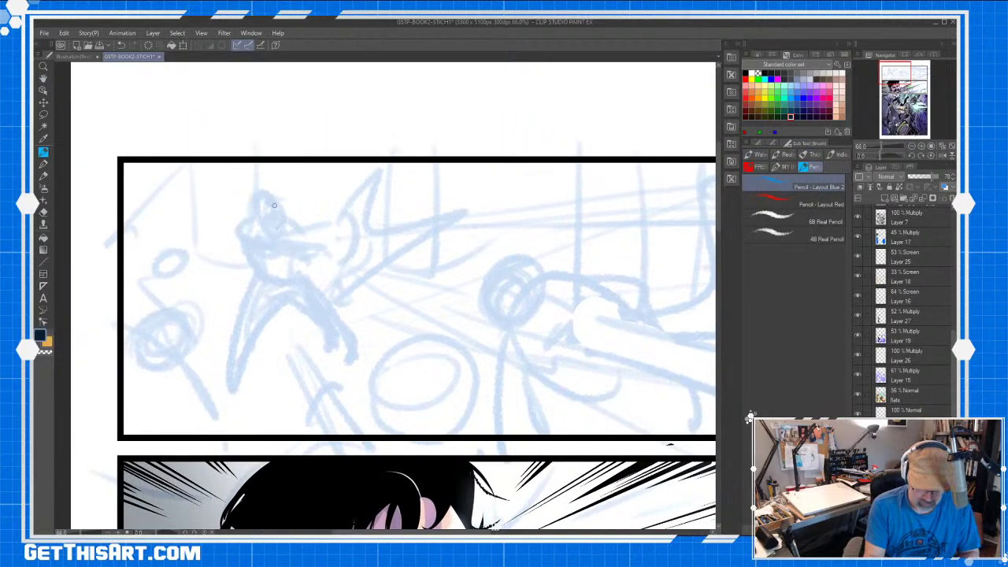
- Sketch the standing gunman's head, shoulders and arms, his levelled rifle and the large angular muzzle flash in front of it
{"action": "mouse_move", "coordinate": [262, 190]}
{"action": "left_mouse_down"}
{"action": "mouse_move", "coordinate": [258, 213]}
{"action": "mouse_move", "coordinate": [257, 193]}
{"action": "mouse_move", "coordinate": [274, 204]}
{"action": "mouse_move", "coordinate": [262, 221]}
{"action": "mouse_move", "coordinate": [253, 206]}
{"action": "mouse_move", "coordinate": [269, 213]}
{"action": "mouse_move", "coordinate": [244, 217]}
{"action": "mouse_move", "coordinate": [242, 236]}
{"action": "mouse_move", "coordinate": [234, 231]}
{"action": "mouse_move", "coordinate": [243, 233]}
{"action": "mouse_move", "coordinate": [249, 210]}
{"action": "mouse_move", "coordinate": [234, 214]}
{"action": "mouse_move", "coordinate": [233, 226]}
{"action": "mouse_move", "coordinate": [319, 220]}
{"action": "left_mouse_up"}
{"action": "mouse_move", "coordinate": [258, 230]}
{"action": "left_mouse_down"}
{"action": "mouse_move", "coordinate": [294, 238]}
{"action": "mouse_move", "coordinate": [255, 228]}
{"action": "mouse_move", "coordinate": [315, 215]}
{"action": "mouse_move", "coordinate": [272, 233]}
{"action": "mouse_move", "coordinate": [311, 235]}
{"action": "mouse_move", "coordinate": [305, 248]}
{"action": "mouse_move", "coordinate": [316, 240]}
{"action": "mouse_move", "coordinate": [301, 231]}
{"action": "mouse_move", "coordinate": [354, 221]}
{"action": "mouse_move", "coordinate": [382, 179]}
{"action": "mouse_move", "coordinate": [410, 181]}
{"action": "mouse_move", "coordinate": [413, 230]}
{"action": "mouse_move", "coordinate": [381, 260]}
{"action": "mouse_move", "coordinate": [339, 247]}
{"action": "mouse_move", "coordinate": [414, 206]}
{"action": "mouse_move", "coordinate": [417, 228]}
{"action": "mouse_move", "coordinate": [364, 266]}
{"action": "mouse_move", "coordinate": [338, 246]}
{"action": "left_mouse_up"}
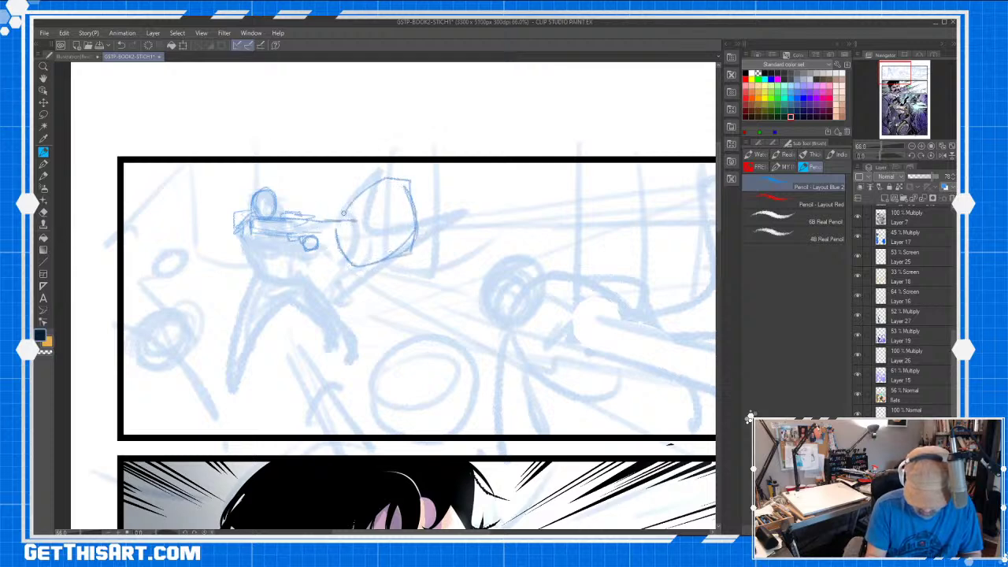
{"action": "mouse_move", "coordinate": [353, 206]}
{"action": "left_mouse_down"}
{"action": "mouse_move", "coordinate": [380, 193]}
{"action": "mouse_move", "coordinate": [421, 237]}
{"action": "left_mouse_up"}
{"action": "mouse_move", "coordinate": [397, 203]}
{"action": "left_mouse_down"}
{"action": "mouse_move", "coordinate": [408, 250]}
{"action": "mouse_move", "coordinate": [353, 216]}
{"action": "left_mouse_up"}
{"action": "left_click_drag", "start_coordinate": [251, 216], "coordinate": [236, 224]}
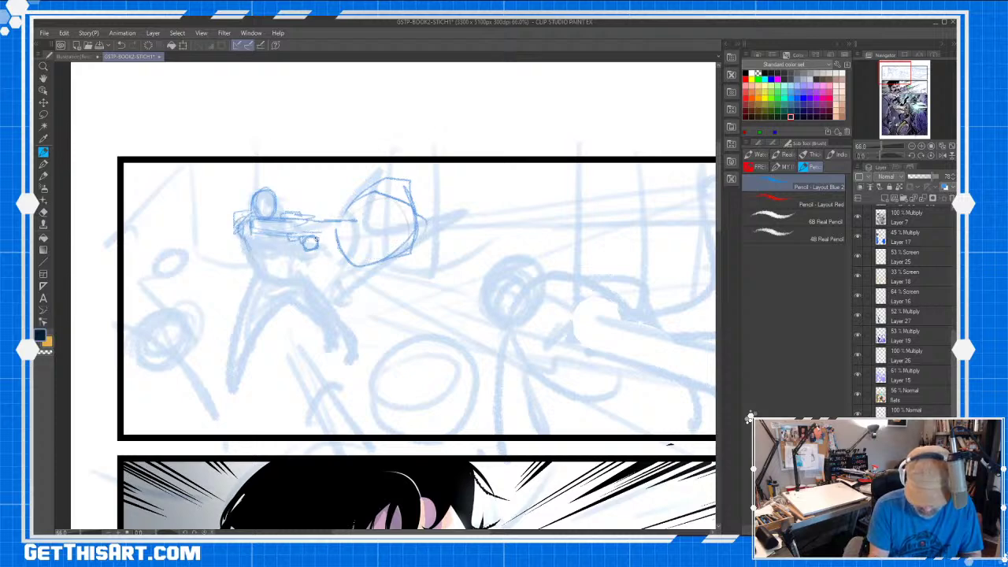
{"action": "mouse_move", "coordinate": [316, 238]}
{"action": "left_mouse_down"}
{"action": "mouse_move", "coordinate": [286, 266]}
{"action": "mouse_move", "coordinate": [254, 266]}
{"action": "mouse_move", "coordinate": [270, 273]}
{"action": "mouse_move", "coordinate": [253, 230]}
{"action": "mouse_move", "coordinate": [237, 232]}
{"action": "mouse_move", "coordinate": [289, 241]}
{"action": "mouse_move", "coordinate": [237, 227]}
{"action": "mouse_move", "coordinate": [247, 238]}
{"action": "mouse_move", "coordinate": [241, 228]}
{"action": "mouse_move", "coordinate": [264, 230]}
{"action": "mouse_move", "coordinate": [257, 245]}
{"action": "mouse_move", "coordinate": [288, 237]}
{"action": "mouse_move", "coordinate": [267, 246]}
{"action": "mouse_move", "coordinate": [279, 233]}
{"action": "mouse_move", "coordinate": [293, 252]}
{"action": "mouse_move", "coordinate": [275, 234]}
{"action": "mouse_move", "coordinate": [234, 222]}
{"action": "mouse_move", "coordinate": [270, 205]}
{"action": "left_mouse_up"}
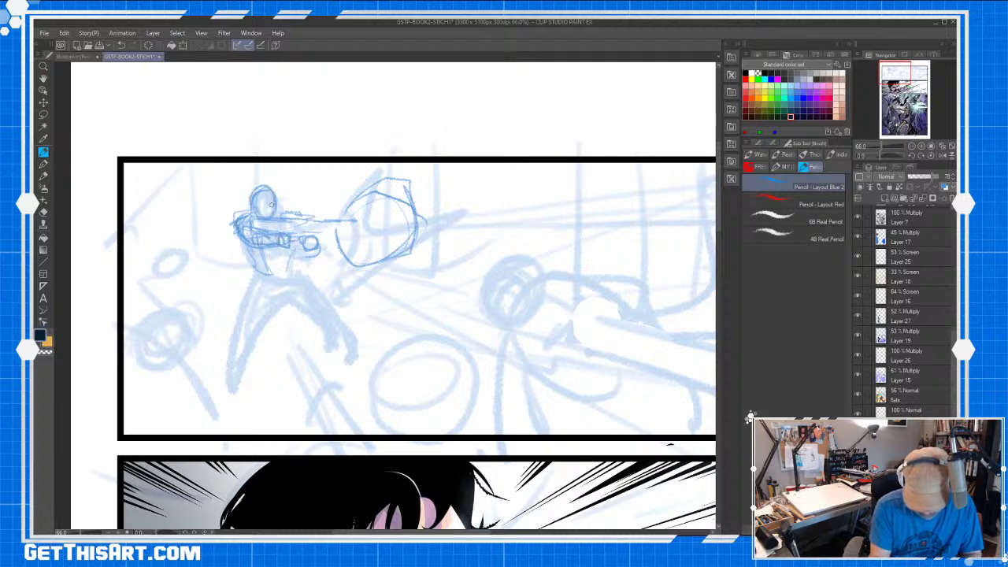
- Sketch the gunman's waist, hips and spread upper legs over the light layout guide
{"action": "left_click_drag", "start_coordinate": [250, 252], "coordinate": [226, 313]}
{"action": "left_click_drag", "start_coordinate": [282, 263], "coordinate": [288, 266]}
{"action": "mouse_move", "coordinate": [266, 247]}
{"action": "left_mouse_down"}
{"action": "mouse_move", "coordinate": [267, 274]}
{"action": "mouse_move", "coordinate": [295, 276]}
{"action": "mouse_move", "coordinate": [227, 296]}
{"action": "left_mouse_up"}
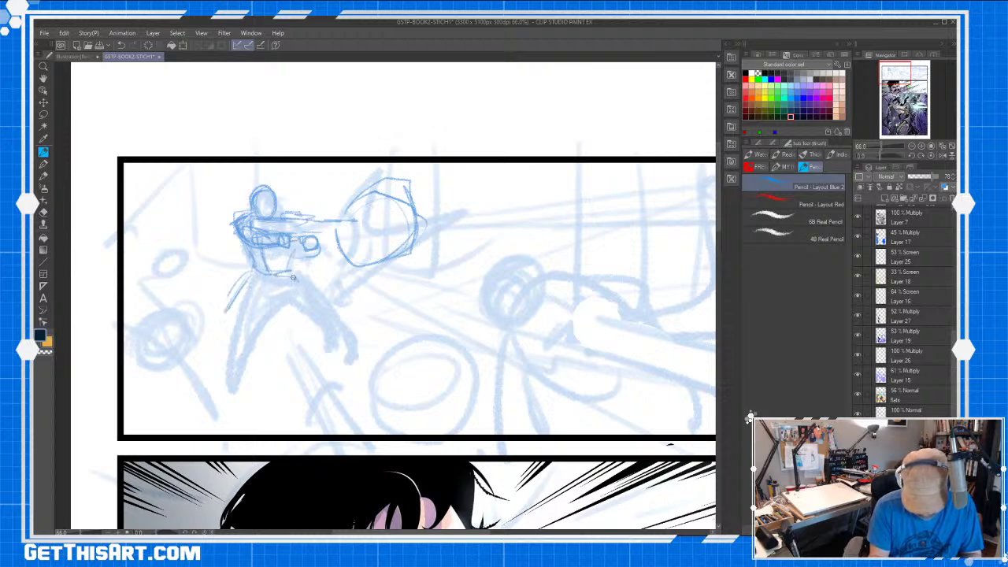
{"action": "left_click_drag", "start_coordinate": [293, 277], "coordinate": [318, 319]}
{"action": "mouse_move", "coordinate": [294, 280]}
{"action": "left_mouse_down"}
{"action": "mouse_move", "coordinate": [315, 313]}
{"action": "mouse_move", "coordinate": [290, 329]}
{"action": "mouse_move", "coordinate": [312, 349]}
{"action": "left_mouse_up"}
{"action": "left_click_drag", "start_coordinate": [312, 312], "coordinate": [318, 326]}
{"action": "left_click_drag", "start_coordinate": [249, 272], "coordinate": [236, 297]}
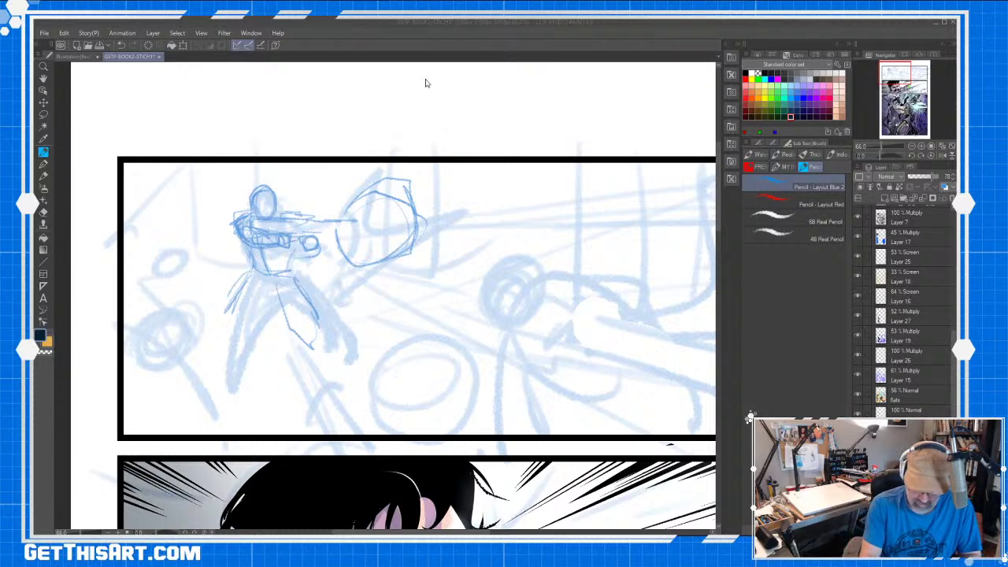
{"action": "mouse_move", "coordinate": [254, 271]}
{"action": "left_mouse_down"}
{"action": "mouse_move", "coordinate": [306, 294]}
{"action": "mouse_move", "coordinate": [233, 329]}
{"action": "mouse_move", "coordinate": [292, 298]}
{"action": "mouse_move", "coordinate": [317, 323]}
{"action": "mouse_move", "coordinate": [234, 295]}
{"action": "mouse_move", "coordinate": [244, 293]}
{"action": "mouse_move", "coordinate": [210, 333]}
{"action": "mouse_move", "coordinate": [254, 305]}
{"action": "mouse_move", "coordinate": [255, 275]}
{"action": "mouse_move", "coordinate": [263, 303]}
{"action": "left_mouse_up"}
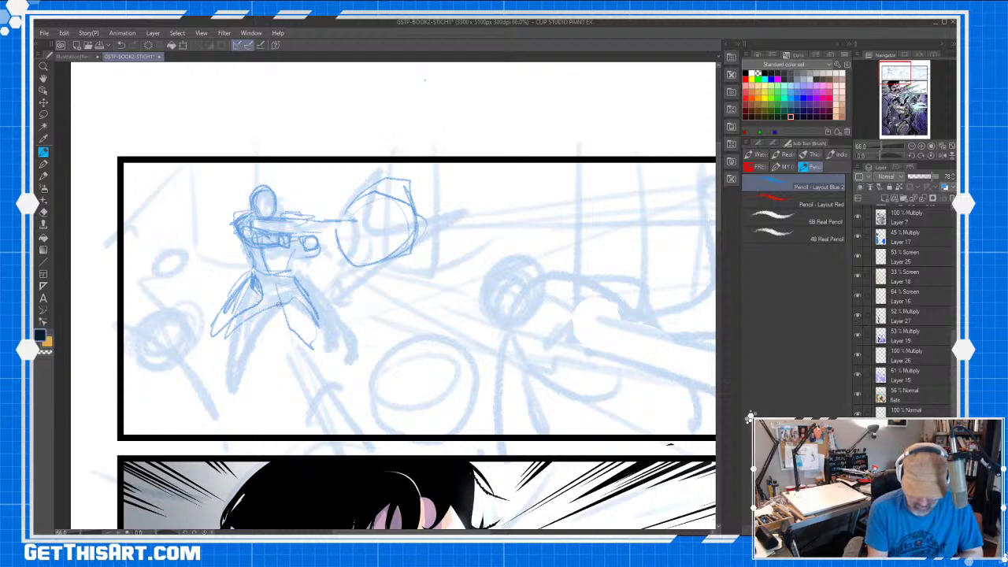
- Extend the gunman's legs with knees, shins and boots in a wide stance
{"action": "left_click_drag", "start_coordinate": [289, 326], "coordinate": [344, 355]}
{"action": "mouse_move", "coordinate": [212, 335]}
{"action": "left_mouse_down"}
{"action": "mouse_move", "coordinate": [256, 349]}
{"action": "mouse_move", "coordinate": [201, 349]}
{"action": "mouse_move", "coordinate": [211, 367]}
{"action": "mouse_move", "coordinate": [257, 313]}
{"action": "mouse_move", "coordinate": [236, 326]}
{"action": "mouse_move", "coordinate": [269, 305]}
{"action": "mouse_move", "coordinate": [212, 334]}
{"action": "mouse_move", "coordinate": [214, 358]}
{"action": "left_mouse_up"}
{"action": "mouse_move", "coordinate": [234, 332]}
{"action": "left_mouse_down"}
{"action": "mouse_move", "coordinate": [219, 369]}
{"action": "mouse_move", "coordinate": [261, 307]}
{"action": "mouse_move", "coordinate": [295, 297]}
{"action": "mouse_move", "coordinate": [346, 355]}
{"action": "mouse_move", "coordinate": [338, 365]}
{"action": "left_mouse_up"}
- Sketch the hair outline and jagged fringe on the foreground figure's head near the middle of the top panel
{"action": "mouse_move", "coordinate": [489, 301]}
{"action": "left_mouse_down"}
{"action": "mouse_move", "coordinate": [542, 263]}
{"action": "mouse_move", "coordinate": [518, 293]}
{"action": "left_mouse_up"}
{"action": "left_click_drag", "start_coordinate": [412, 337], "coordinate": [390, 344]}
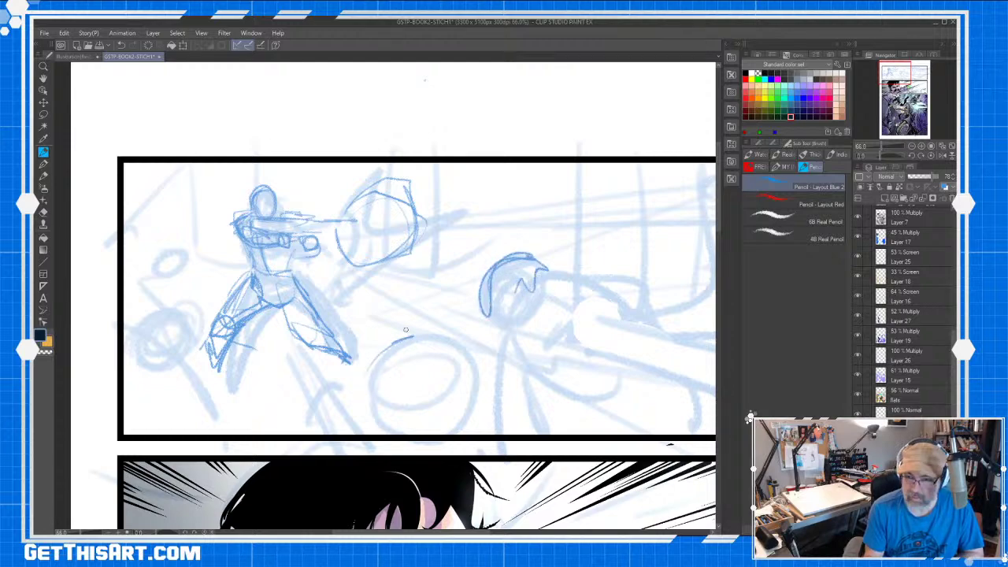
{"action": "key", "text": "space"}
{"action": "left_click_drag", "start_coordinate": [520, 386], "coordinate": [379, 349]}
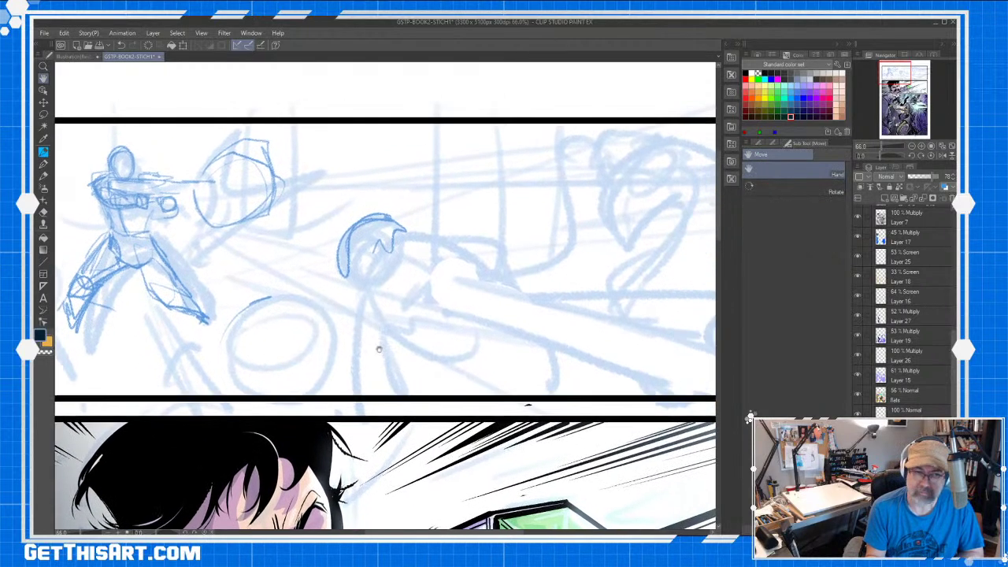
{"action": "left_click_drag", "start_coordinate": [354, 293], "coordinate": [345, 251]}
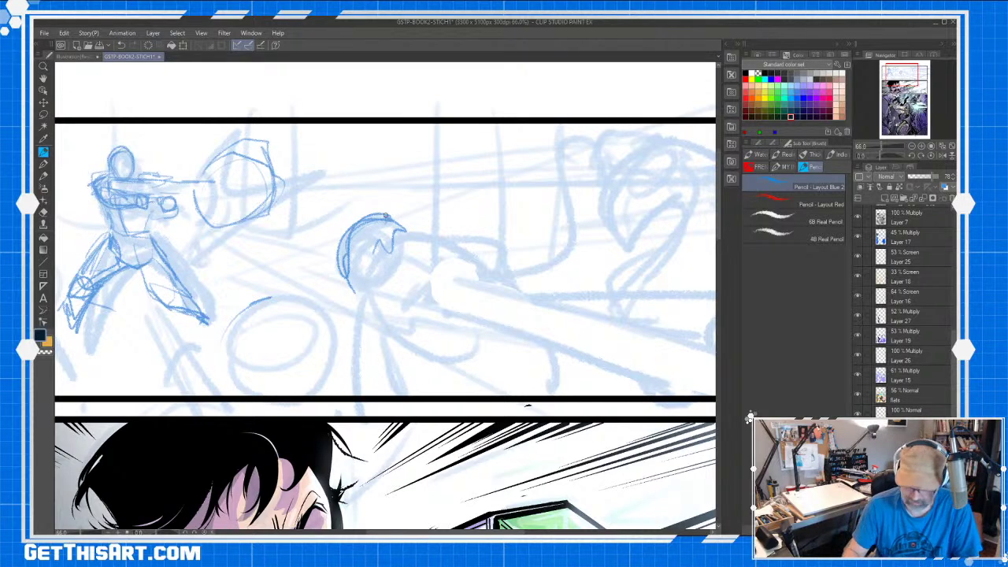
- Refine the gunman with a scope on the rifle and firmer arm, torso, hip and leg lines
{"action": "mouse_move", "coordinate": [192, 191]}
{"action": "left_mouse_down"}
{"action": "mouse_move", "coordinate": [191, 207]}
{"action": "mouse_move", "coordinate": [152, 214]}
{"action": "mouse_move", "coordinate": [162, 215]}
{"action": "mouse_move", "coordinate": [157, 222]}
{"action": "mouse_move", "coordinate": [145, 186]}
{"action": "mouse_move", "coordinate": [173, 186]}
{"action": "mouse_move", "coordinate": [110, 201]}
{"action": "mouse_move", "coordinate": [126, 207]}
{"action": "mouse_move", "coordinate": [119, 167]}
{"action": "left_mouse_up"}
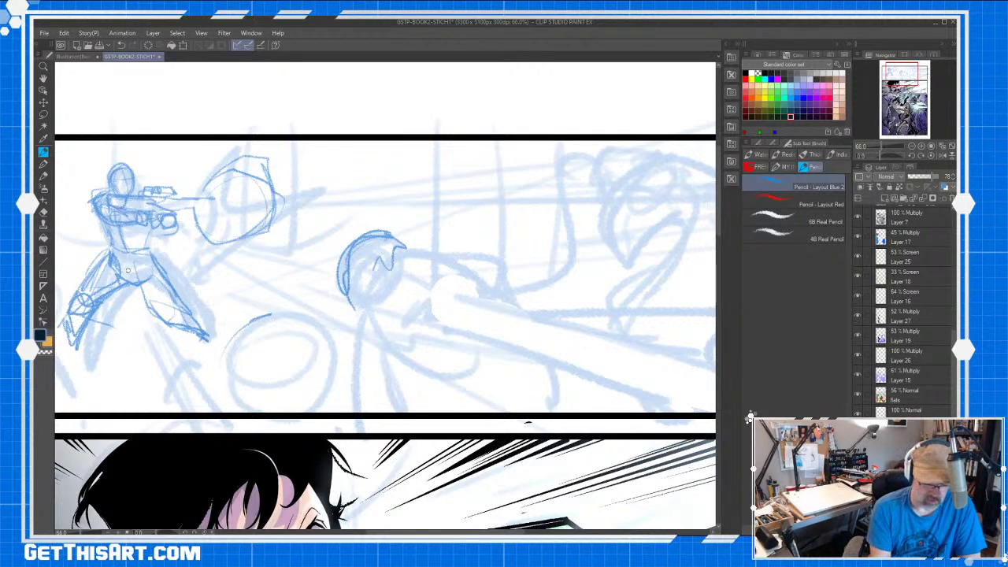
{"action": "mouse_move", "coordinate": [127, 270]}
{"action": "left_mouse_down"}
{"action": "mouse_move", "coordinate": [145, 280]}
{"action": "mouse_move", "coordinate": [161, 318]}
{"action": "mouse_move", "coordinate": [211, 351]}
{"action": "left_mouse_up"}
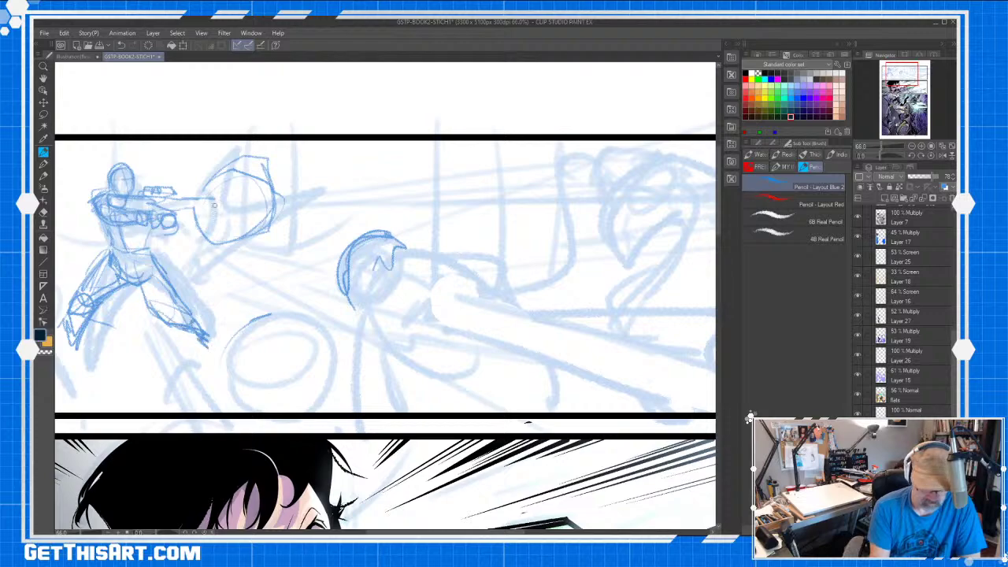
- Pencil the foreground figure's head, hunched shoulders and back with heavier strokes
{"action": "key", "text": "ctrl+space"}
{"action": "left_click_drag", "start_coordinate": [533, 270], "coordinate": [492, 287]}
{"action": "key", "text": "space"}
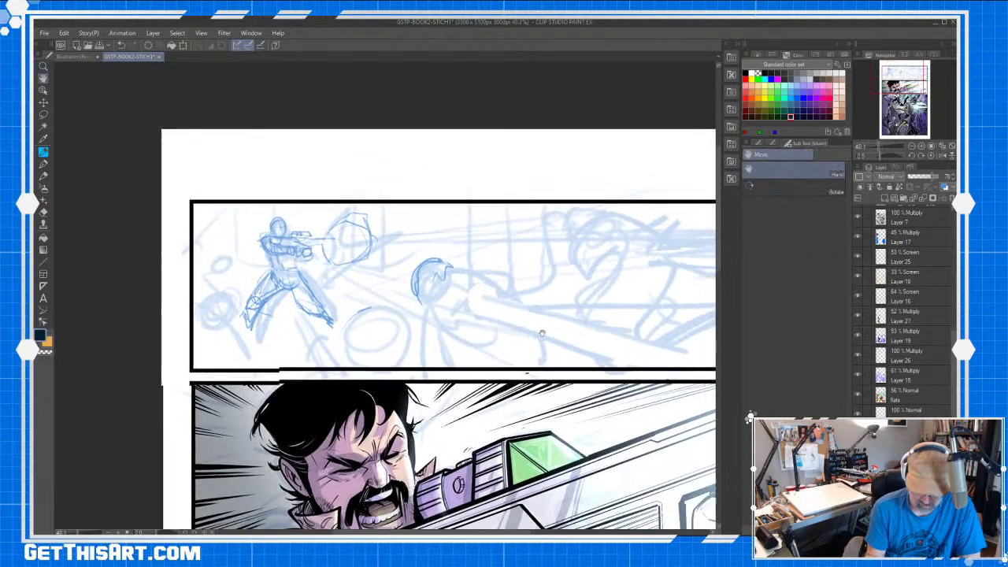
{"action": "left_click_drag", "start_coordinate": [535, 324], "coordinate": [477, 343]}
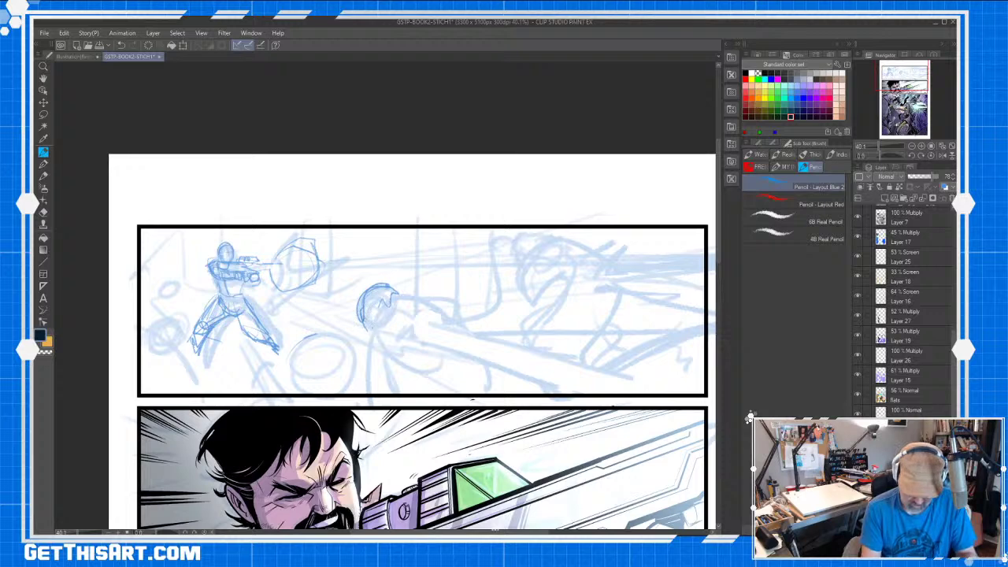
{"action": "mouse_move", "coordinate": [366, 334]}
{"action": "left_mouse_down"}
{"action": "mouse_move", "coordinate": [414, 293]}
{"action": "mouse_move", "coordinate": [387, 299]}
{"action": "mouse_move", "coordinate": [422, 288]}
{"action": "mouse_move", "coordinate": [457, 298]}
{"action": "left_mouse_up"}
{"action": "mouse_move", "coordinate": [386, 285]}
{"action": "left_mouse_down"}
{"action": "mouse_move", "coordinate": [370, 337]}
{"action": "mouse_move", "coordinate": [387, 346]}
{"action": "mouse_move", "coordinate": [435, 309]}
{"action": "mouse_move", "coordinate": [687, 358]}
{"action": "left_mouse_up"}
- Undo the last pencil stroke and set up the Straight line tool with a medium blue colour
{"action": "key", "text": "u"}
{"action": "key", "text": "ctrl+z"}
{"action": "left_click", "coordinate": [792, 92]}
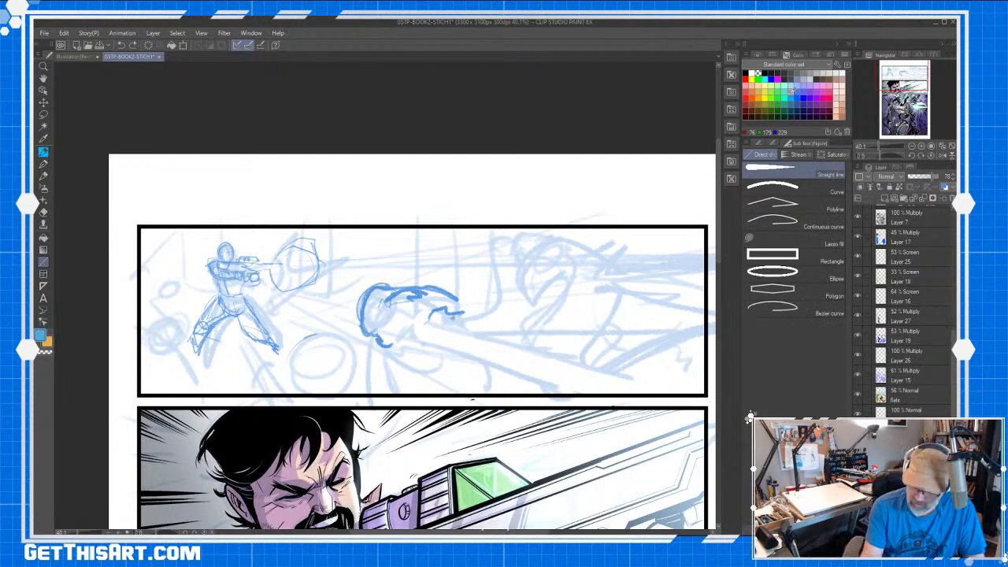
{"action": "left_click_drag", "start_coordinate": [433, 315], "coordinate": [690, 355]}
{"action": "left_click_drag", "start_coordinate": [421, 336], "coordinate": [701, 392]}
{"action": "key", "text": "ctrl+z"}
{"action": "key", "text": "ctrl+z"}
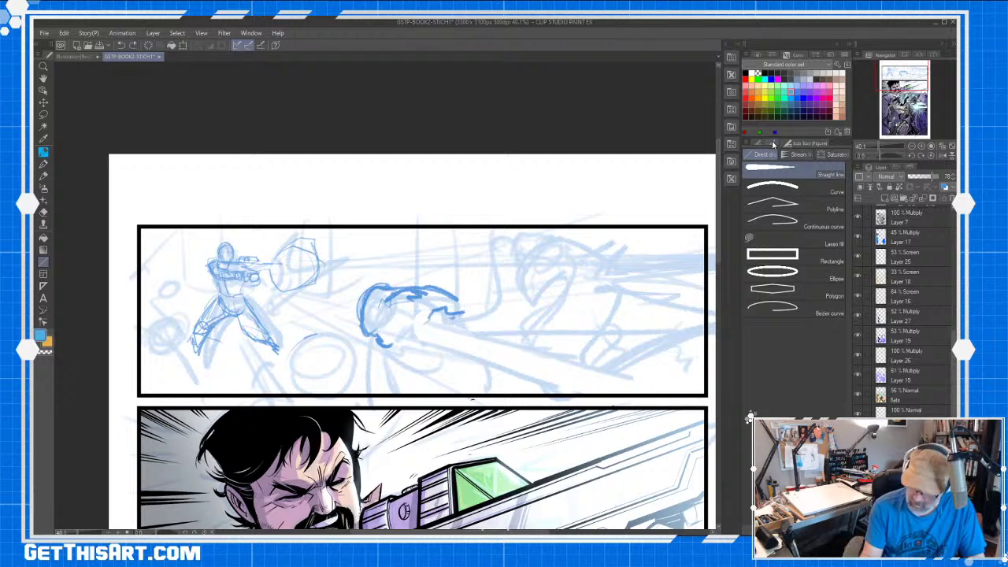
- Draw two diverging straight lines from the foreground figure to the panel's right edge and two short slanted lines below the gunman
{"action": "left_click", "coordinate": [774, 144]}
{"action": "mouse_move", "coordinate": [438, 316]}
{"action": "left_mouse_down"}
{"action": "mouse_move", "coordinate": [702, 365]}
{"action": "mouse_move", "coordinate": [577, 368]}
{"action": "mouse_move", "coordinate": [702, 398]}
{"action": "left_mouse_up"}
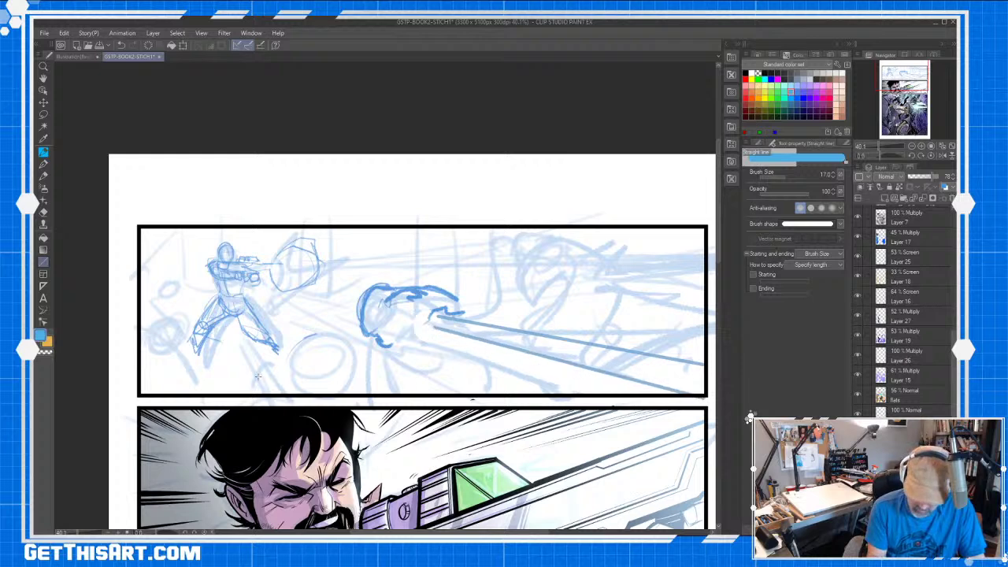
{"action": "mouse_move", "coordinate": [239, 359]}
{"action": "left_mouse_down"}
{"action": "mouse_move", "coordinate": [245, 392]}
{"action": "mouse_move", "coordinate": [264, 390]}
{"action": "left_mouse_up"}
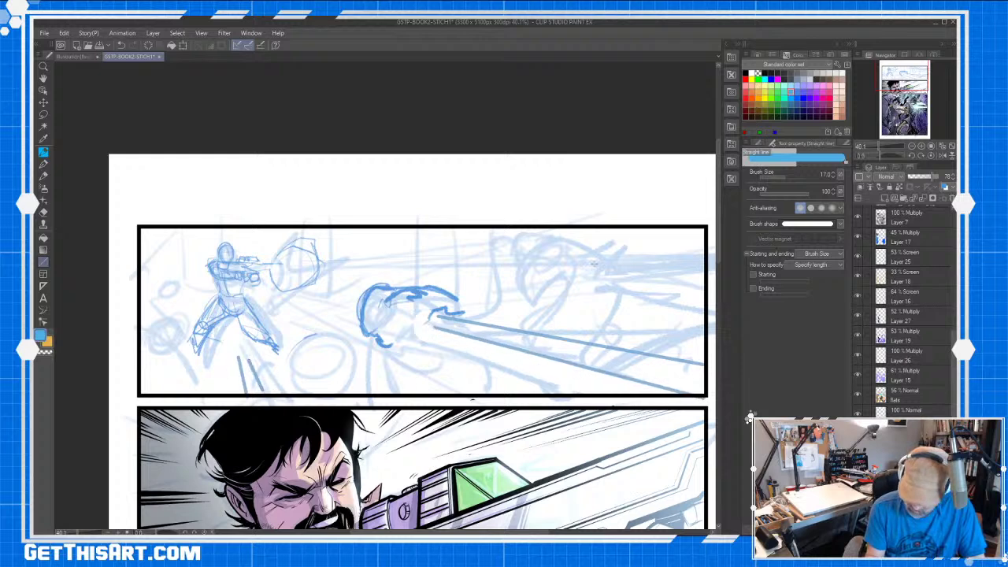
- Draw the straight energy beam from the muzzle flash across the panel and short slanted lines in the panel's lower-left corner
{"action": "left_click_drag", "start_coordinate": [590, 260], "coordinate": [708, 258]}
{"action": "key", "text": "ctrl+z"}
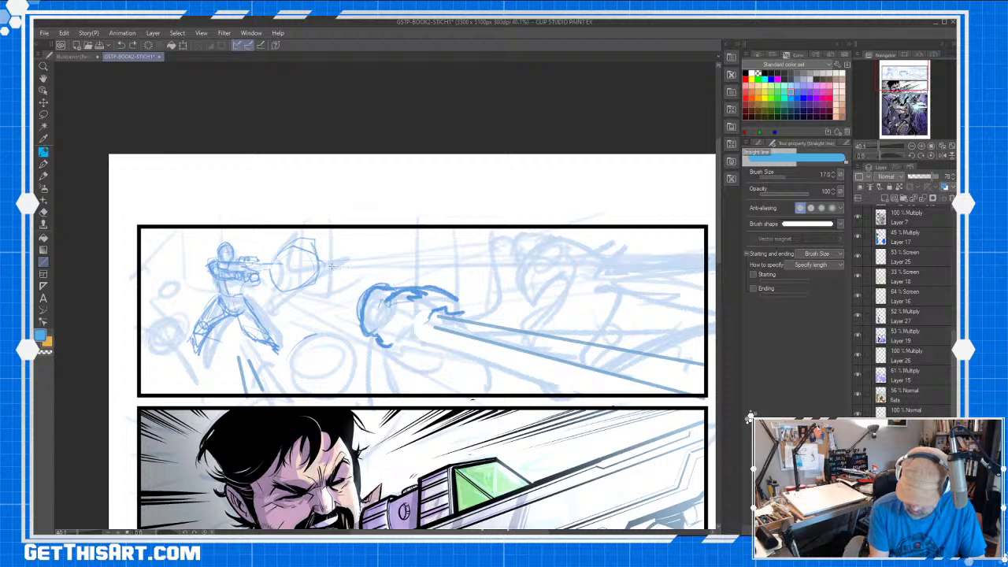
{"action": "left_click_drag", "start_coordinate": [326, 264], "coordinate": [704, 275]}
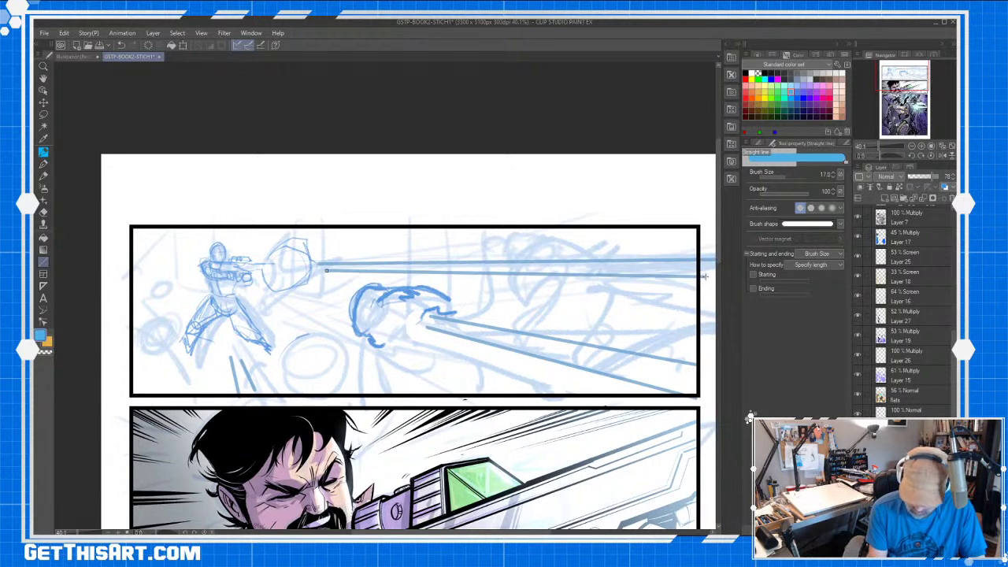
{"action": "left_click_drag", "start_coordinate": [148, 362], "coordinate": [133, 392]}
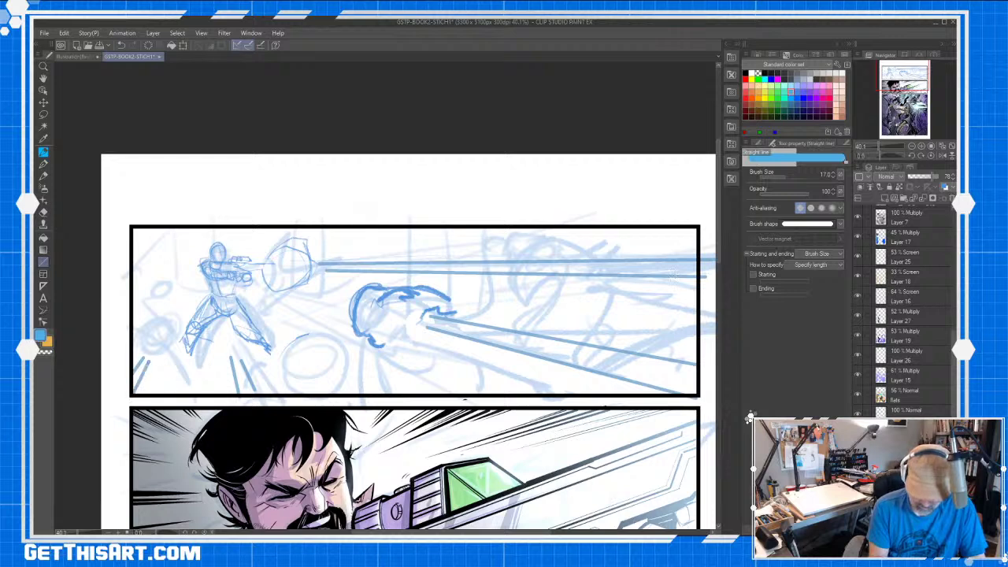
- Pencil a curved elliptical sweep around the gunman's waist with the Layout Blue 2 pencil
{"action": "key", "text": "p"}
{"action": "left_click_drag", "start_coordinate": [268, 281], "coordinate": [156, 299]}
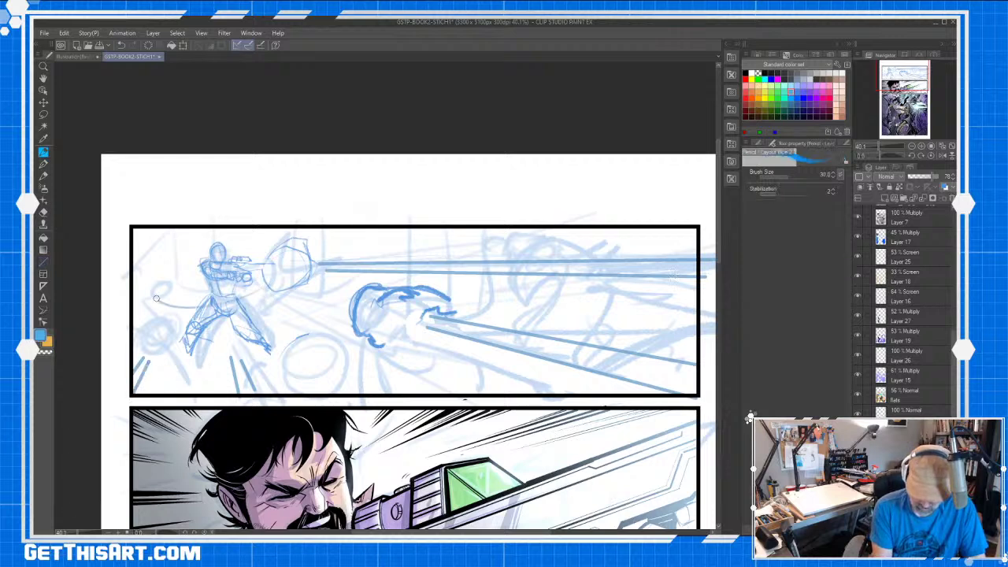
{"action": "left_click_drag", "start_coordinate": [239, 304], "coordinate": [158, 299]}
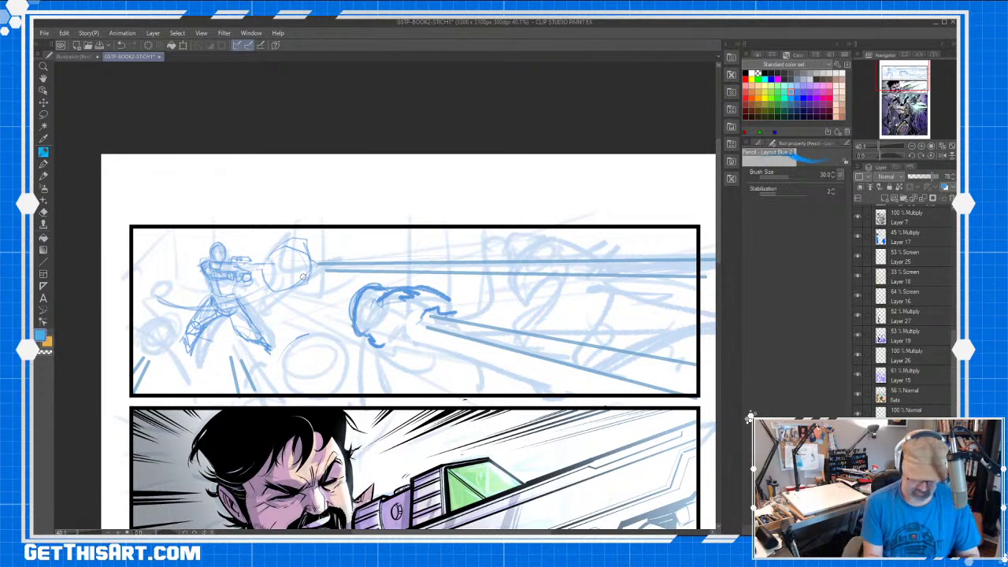
{"action": "mouse_move", "coordinate": [276, 290]}
{"action": "left_mouse_down"}
{"action": "mouse_move", "coordinate": [149, 281]}
{"action": "mouse_move", "coordinate": [165, 273]}
{"action": "mouse_move", "coordinate": [260, 288]}
{"action": "left_mouse_up"}
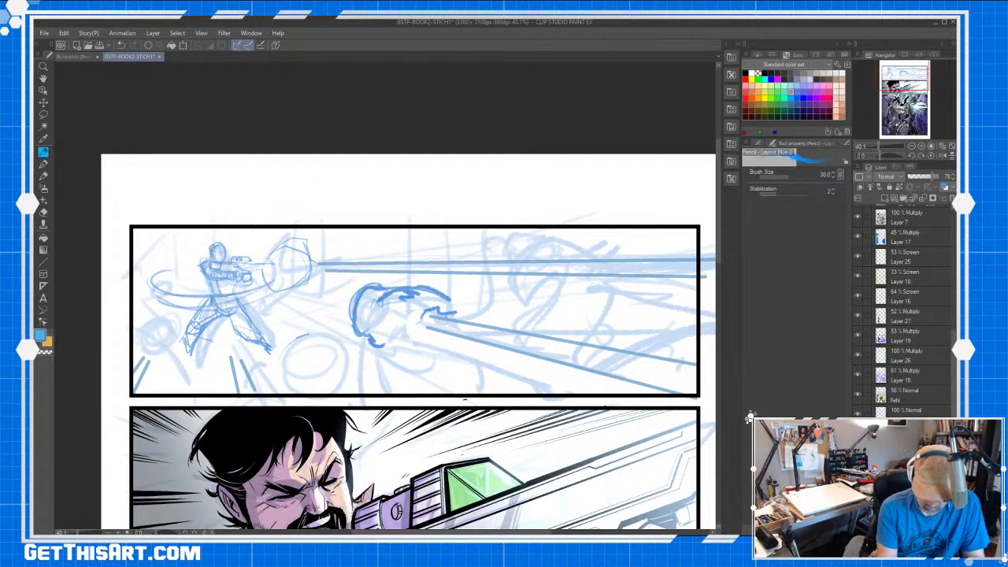
- Darken the outline of the gunman's head and redefine his hand and the details of the rifle
{"action": "left_click_drag", "start_coordinate": [211, 248], "coordinate": [223, 260]}
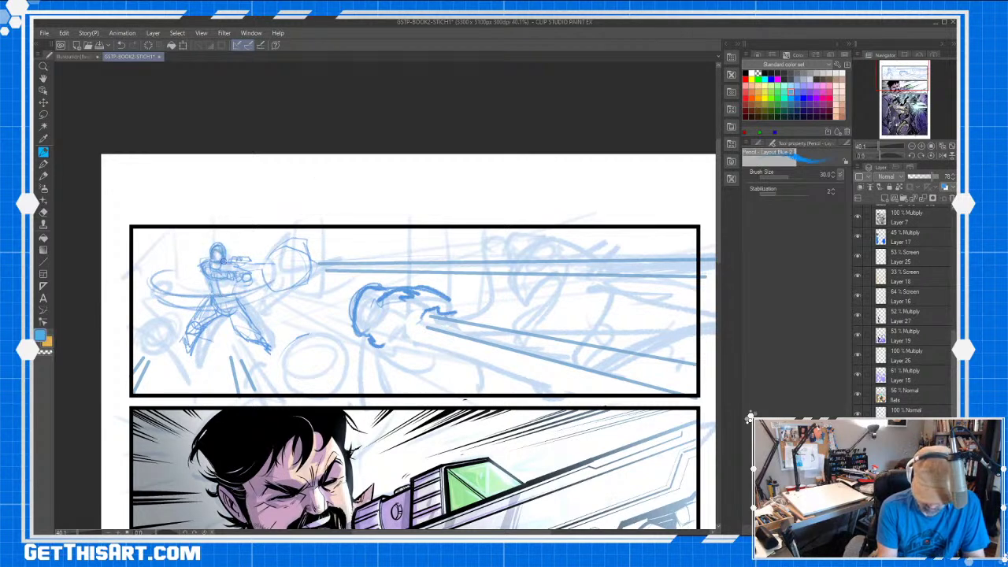
{"action": "key", "text": "e"}
{"action": "key", "text": "p"}
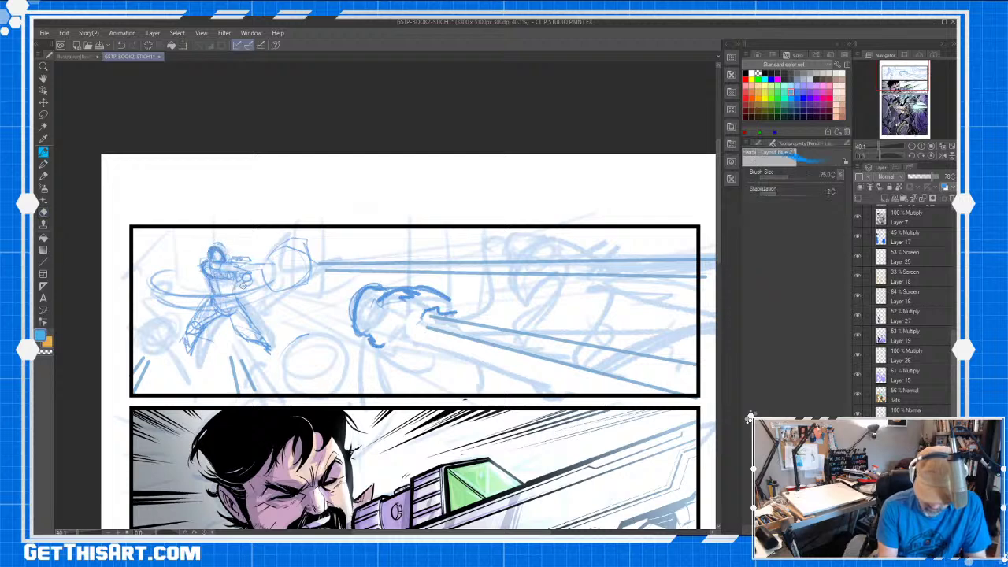
{"action": "left_click_drag", "start_coordinate": [244, 276], "coordinate": [253, 277]}
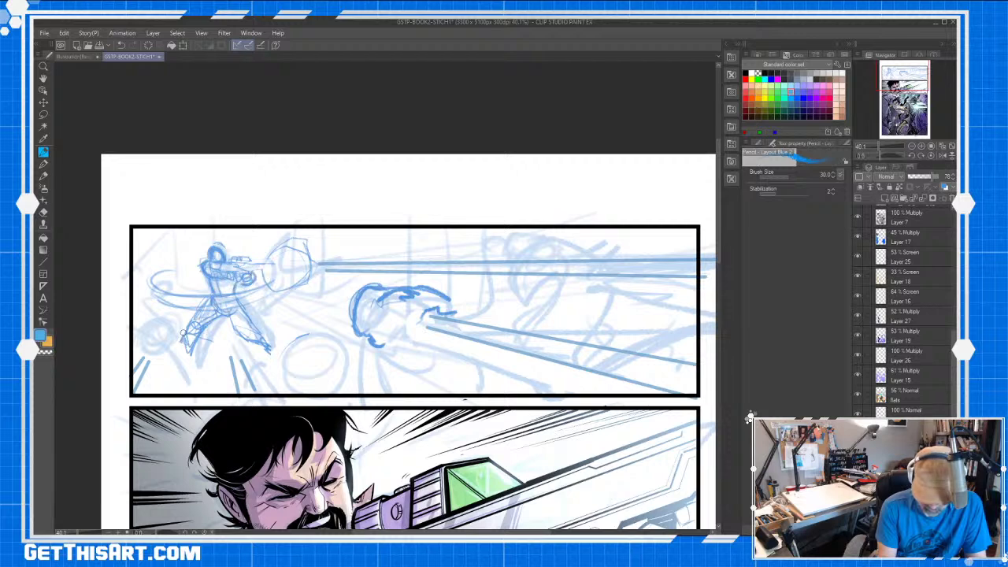
- Pencil the rounded foreground figure with its sloping back in the lower-left corner of the top panel
{"action": "mouse_move", "coordinate": [183, 331]}
{"action": "left_mouse_down"}
{"action": "mouse_move", "coordinate": [148, 333]}
{"action": "mouse_move", "coordinate": [138, 322]}
{"action": "mouse_move", "coordinate": [166, 321]}
{"action": "mouse_move", "coordinate": [161, 307]}
{"action": "mouse_move", "coordinate": [141, 307]}
{"action": "mouse_move", "coordinate": [173, 333]}
{"action": "mouse_move", "coordinate": [204, 389]}
{"action": "left_mouse_up"}
{"action": "left_click_drag", "start_coordinate": [170, 336], "coordinate": [210, 394]}
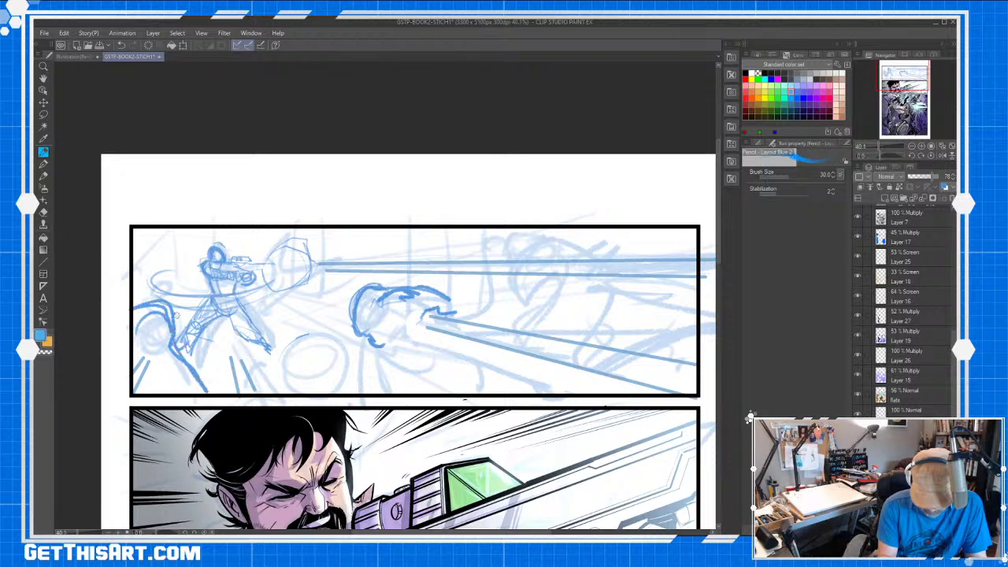
{"action": "left_click_drag", "start_coordinate": [175, 315], "coordinate": [216, 384]}
{"action": "mouse_move", "coordinate": [135, 353]}
{"action": "left_mouse_down"}
{"action": "mouse_move", "coordinate": [167, 370]}
{"action": "mouse_move", "coordinate": [147, 386]}
{"action": "left_mouse_up"}
- Add broken lines trailing from the central figure's shoulder and pencil a domed foreground shape at the panel's lower edge
{"action": "left_click_drag", "start_coordinate": [467, 301], "coordinate": [512, 300]}
{"action": "left_click_drag", "start_coordinate": [372, 351], "coordinate": [352, 350]}
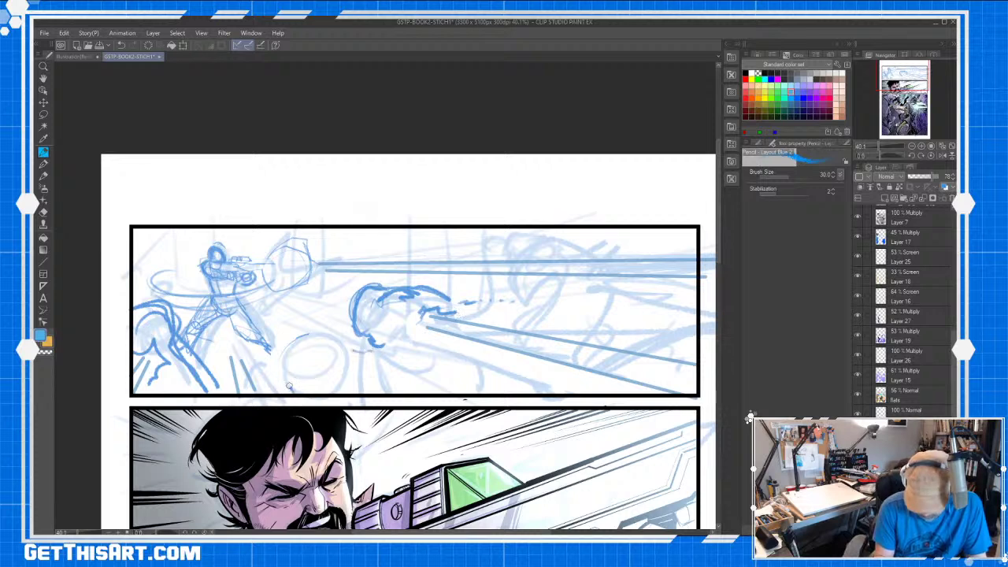
{"action": "mouse_move", "coordinate": [289, 386]}
{"action": "left_mouse_down"}
{"action": "mouse_move", "coordinate": [303, 345]}
{"action": "mouse_move", "coordinate": [358, 374]}
{"action": "mouse_move", "coordinate": [364, 389]}
{"action": "left_mouse_up"}
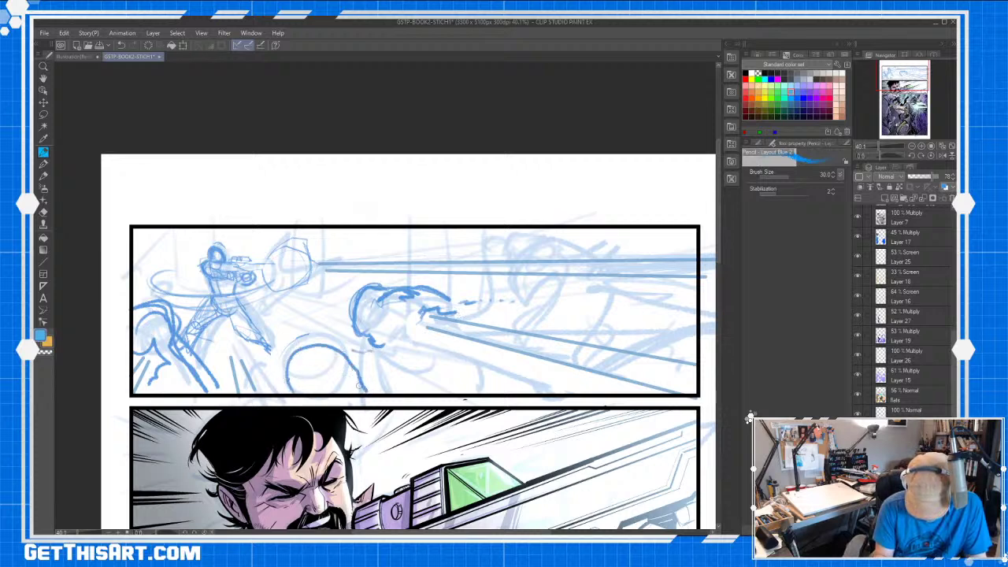
{"action": "mouse_move", "coordinate": [283, 378]}
{"action": "left_mouse_down"}
{"action": "mouse_move", "coordinate": [244, 397]}
{"action": "mouse_move", "coordinate": [290, 375]}
{"action": "mouse_move", "coordinate": [307, 341]}
{"action": "mouse_move", "coordinate": [386, 396]}
{"action": "left_mouse_up"}
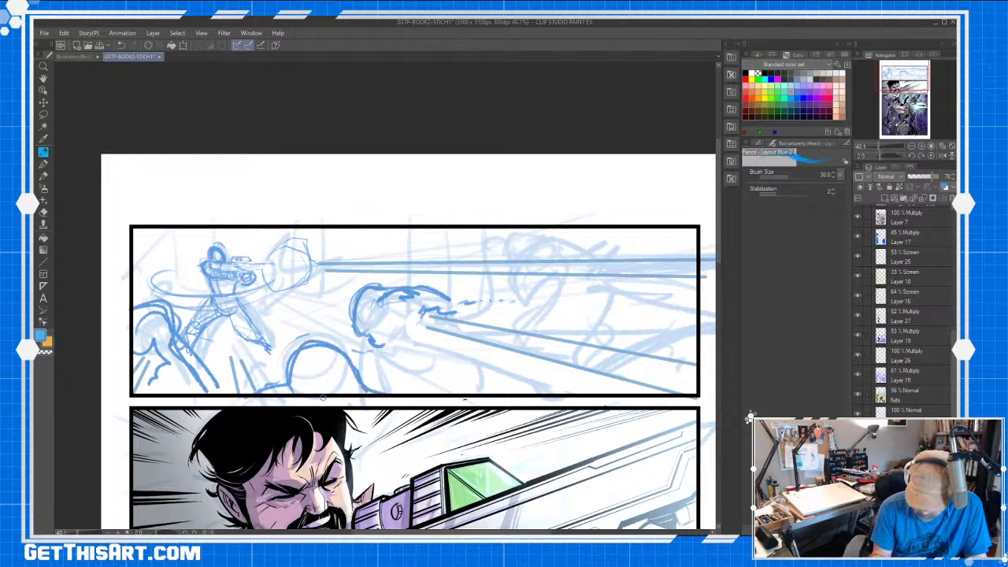
- Pencil the jagged beam burst and front edge of the central figure and a rounded foreground shape at the top panel's right border
{"action": "mouse_move", "coordinate": [429, 313]}
{"action": "left_mouse_down"}
{"action": "mouse_move", "coordinate": [409, 340]}
{"action": "mouse_move", "coordinate": [460, 337]}
{"action": "mouse_move", "coordinate": [490, 350]}
{"action": "left_mouse_up"}
{"action": "left_click_drag", "start_coordinate": [369, 345], "coordinate": [387, 390]}
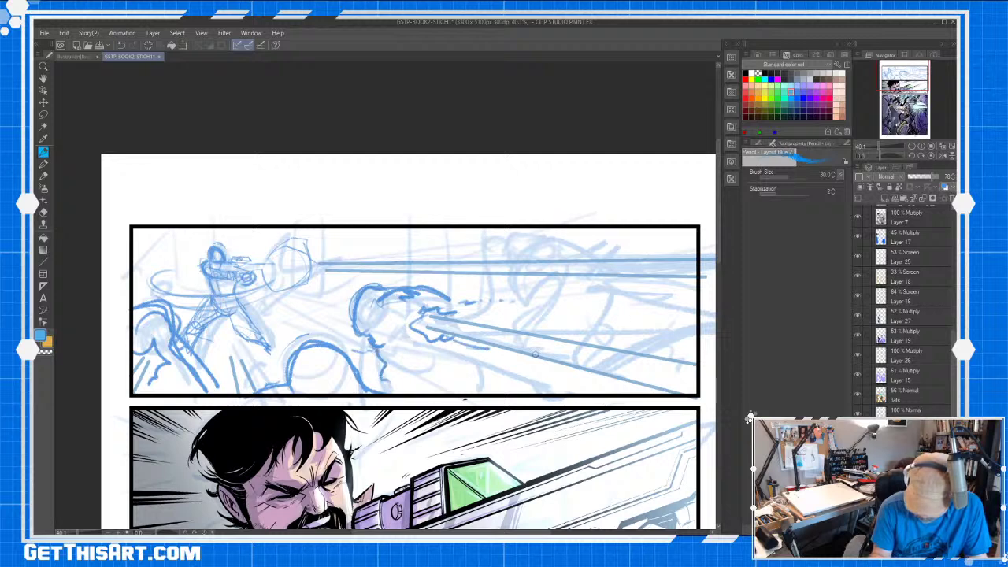
{"action": "left_click_drag", "start_coordinate": [667, 294], "coordinate": [656, 360]}
{"action": "mouse_move", "coordinate": [656, 360]}
{"action": "left_mouse_down"}
{"action": "mouse_move", "coordinate": [651, 315]}
{"action": "mouse_move", "coordinate": [680, 356]}
{"action": "left_mouse_up"}
{"action": "mouse_move", "coordinate": [703, 291]}
{"action": "left_mouse_down"}
{"action": "mouse_move", "coordinate": [657, 307]}
{"action": "mouse_move", "coordinate": [647, 327]}
{"action": "left_mouse_up"}
- Try a hunched creature in the panel's upper-right area with a curved head, spiky burst and bent limbs
{"action": "mouse_move", "coordinate": [519, 233]}
{"action": "left_mouse_down"}
{"action": "mouse_move", "coordinate": [523, 273]}
{"action": "mouse_move", "coordinate": [647, 241]}
{"action": "mouse_move", "coordinate": [607, 259]}
{"action": "mouse_move", "coordinate": [503, 241]}
{"action": "mouse_move", "coordinate": [501, 254]}
{"action": "mouse_move", "coordinate": [518, 260]}
{"action": "mouse_move", "coordinate": [480, 301]}
{"action": "mouse_move", "coordinate": [549, 273]}
{"action": "mouse_move", "coordinate": [540, 242]}
{"action": "mouse_move", "coordinate": [550, 263]}
{"action": "mouse_move", "coordinate": [578, 260]}
{"action": "mouse_move", "coordinate": [596, 284]}
{"action": "mouse_move", "coordinate": [632, 285]}
{"action": "left_mouse_up"}
{"action": "key", "text": "e"}
{"action": "key", "text": "p"}
{"action": "mouse_move", "coordinate": [543, 277]}
{"action": "left_mouse_down"}
{"action": "mouse_move", "coordinate": [523, 303]}
{"action": "mouse_move", "coordinate": [564, 312]}
{"action": "mouse_move", "coordinate": [589, 298]}
{"action": "mouse_move", "coordinate": [522, 322]}
{"action": "left_mouse_up"}
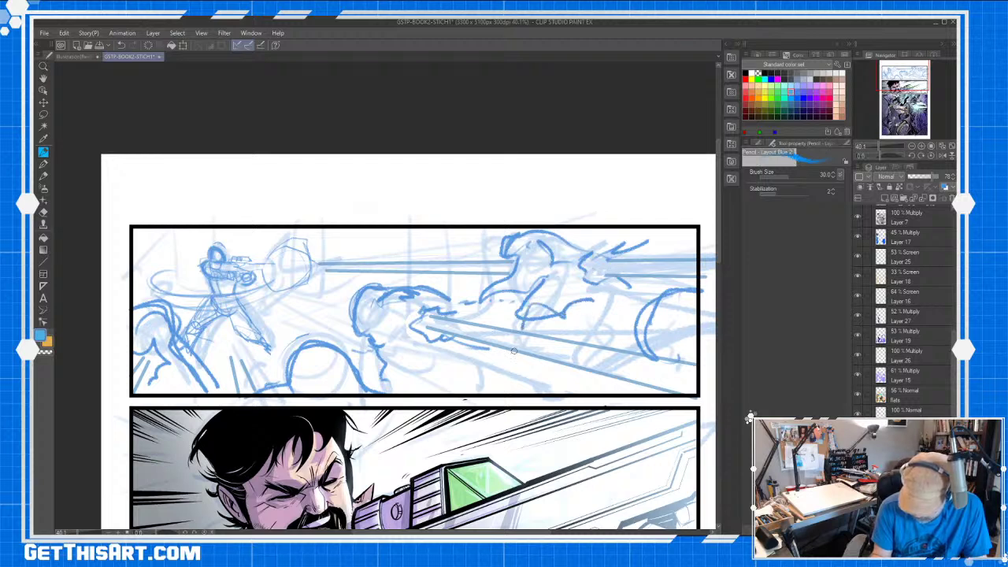
- Extend the central figure's back with curved lines and pencil a domed foreground shape below it at the panel's lower edge
{"action": "left_click_drag", "start_coordinate": [452, 304], "coordinate": [516, 332]}
{"action": "left_click_drag", "start_coordinate": [521, 353], "coordinate": [541, 370]}
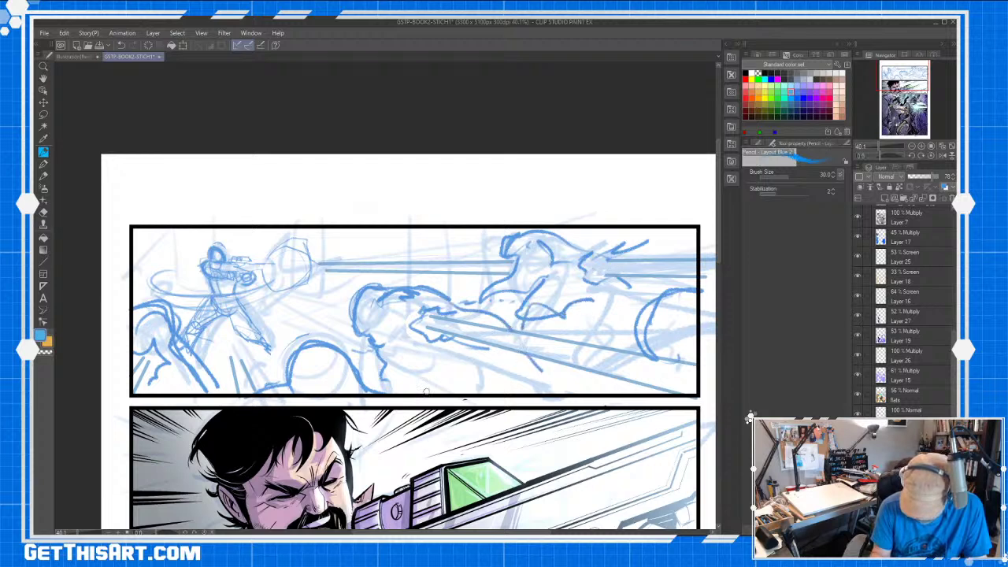
{"action": "mouse_move", "coordinate": [425, 391]}
{"action": "left_mouse_down"}
{"action": "mouse_move", "coordinate": [516, 384]}
{"action": "mouse_move", "coordinate": [501, 367]}
{"action": "left_mouse_up"}
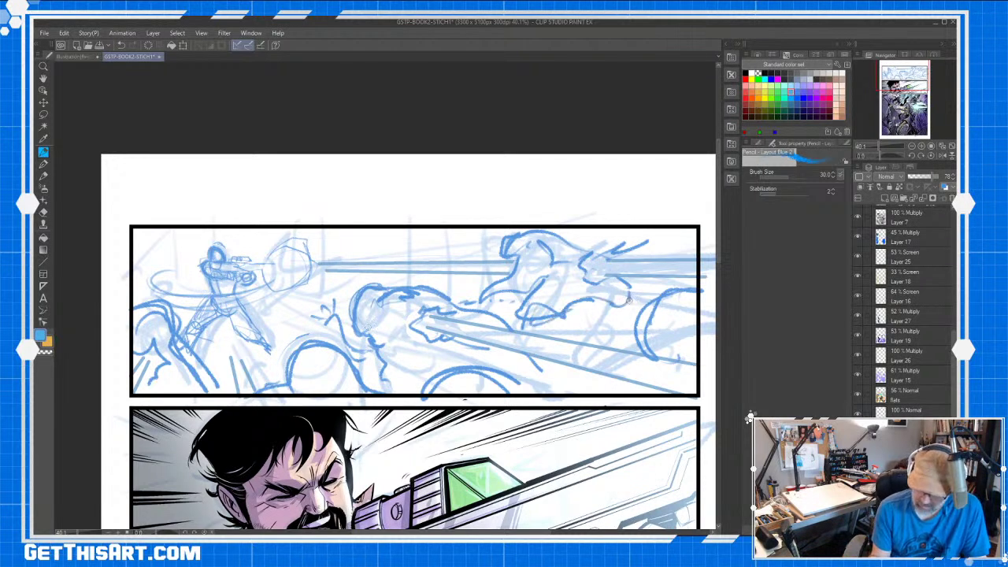
- Try a bent arm and flattened head on the upper-right creature, and erase that whole figure with the Hard eraser
{"action": "mouse_move", "coordinate": [537, 293]}
{"action": "left_mouse_down"}
{"action": "mouse_move", "coordinate": [526, 333]}
{"action": "mouse_move", "coordinate": [560, 343]}
{"action": "mouse_move", "coordinate": [619, 308]}
{"action": "left_mouse_up"}
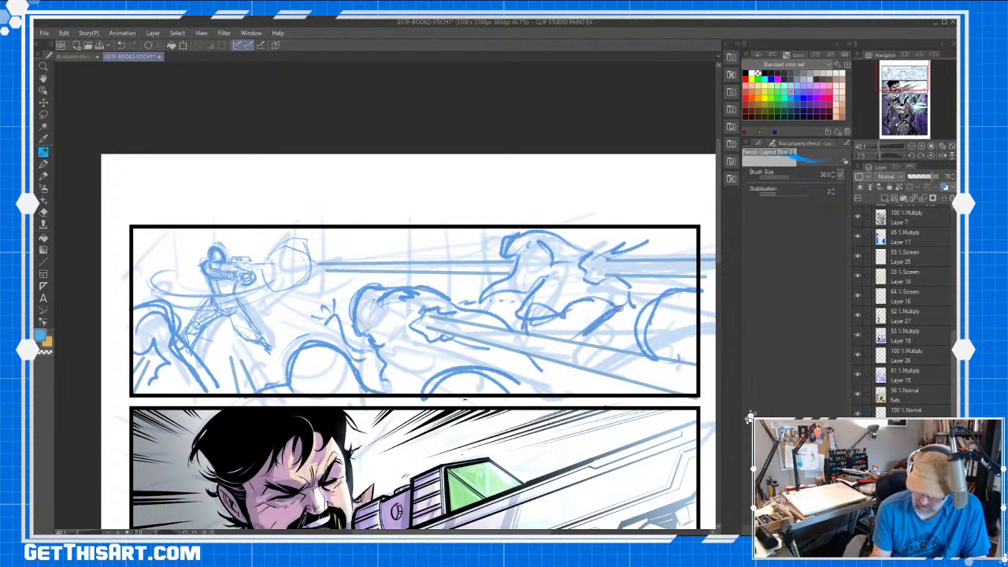
{"action": "mouse_move", "coordinate": [514, 229]}
{"action": "left_mouse_down"}
{"action": "mouse_move", "coordinate": [526, 254]}
{"action": "mouse_move", "coordinate": [556, 228]}
{"action": "left_mouse_up"}
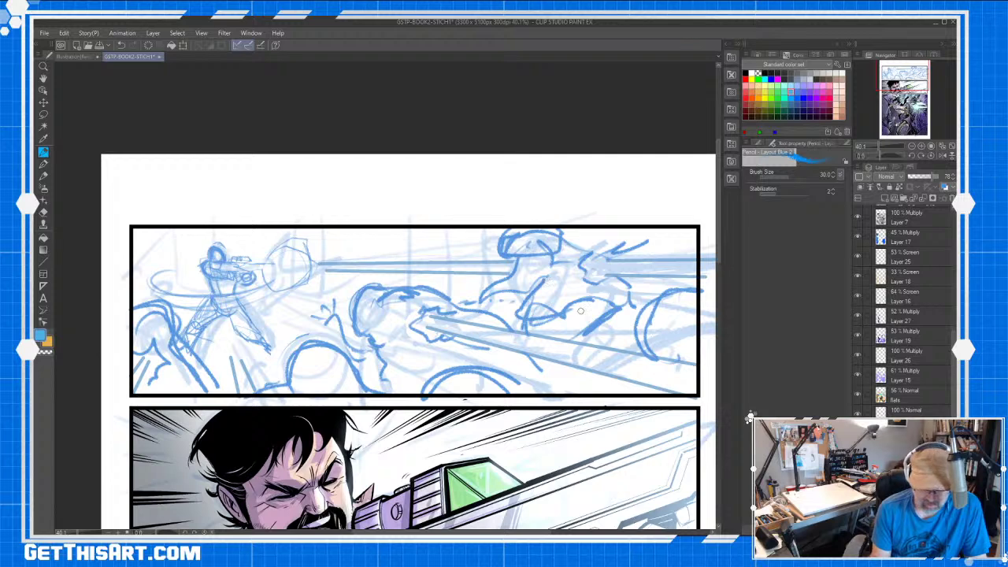
{"action": "key", "text": "e"}
{"action": "left_click_drag", "start_coordinate": [526, 234], "coordinate": [595, 238]}
{"action": "mouse_move", "coordinate": [531, 291]}
{"action": "left_mouse_down"}
{"action": "mouse_move", "coordinate": [478, 291]}
{"action": "mouse_move", "coordinate": [590, 288]}
{"action": "mouse_move", "coordinate": [562, 288]}
{"action": "mouse_move", "coordinate": [543, 269]}
{"action": "mouse_move", "coordinate": [552, 311]}
{"action": "mouse_move", "coordinate": [622, 299]}
{"action": "left_mouse_up"}
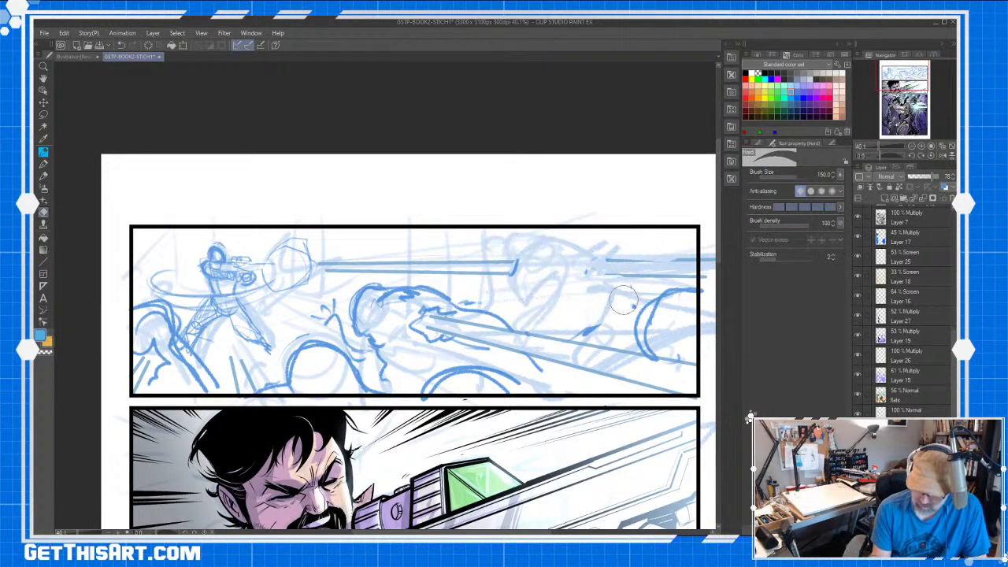
- Pencil the upper-right creature again with a curled head and a sloping back, undoing the stray arc behind it
{"action": "key", "text": "p"}
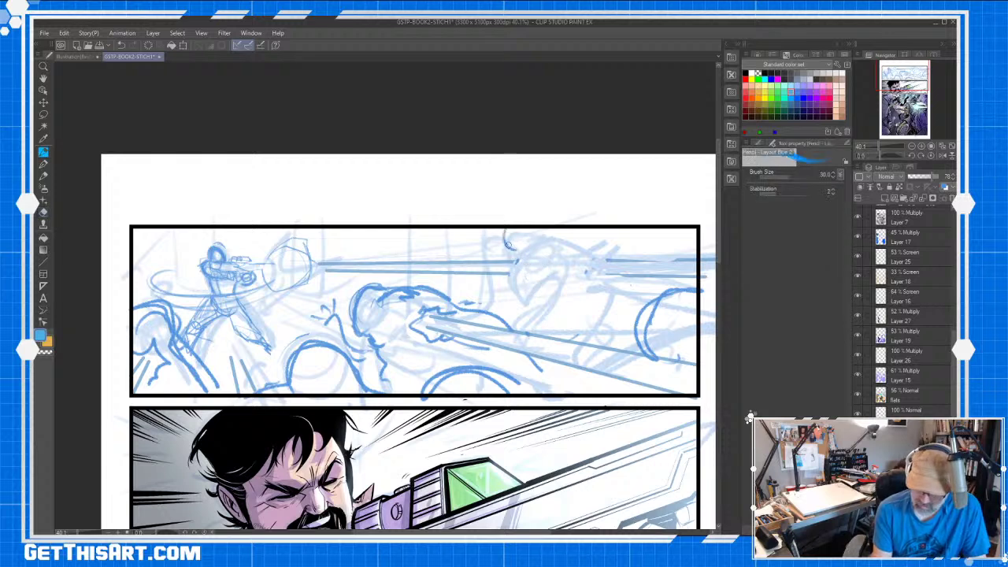
{"action": "left_click_drag", "start_coordinate": [505, 243], "coordinate": [539, 246]}
{"action": "left_click_drag", "start_coordinate": [575, 225], "coordinate": [613, 304]}
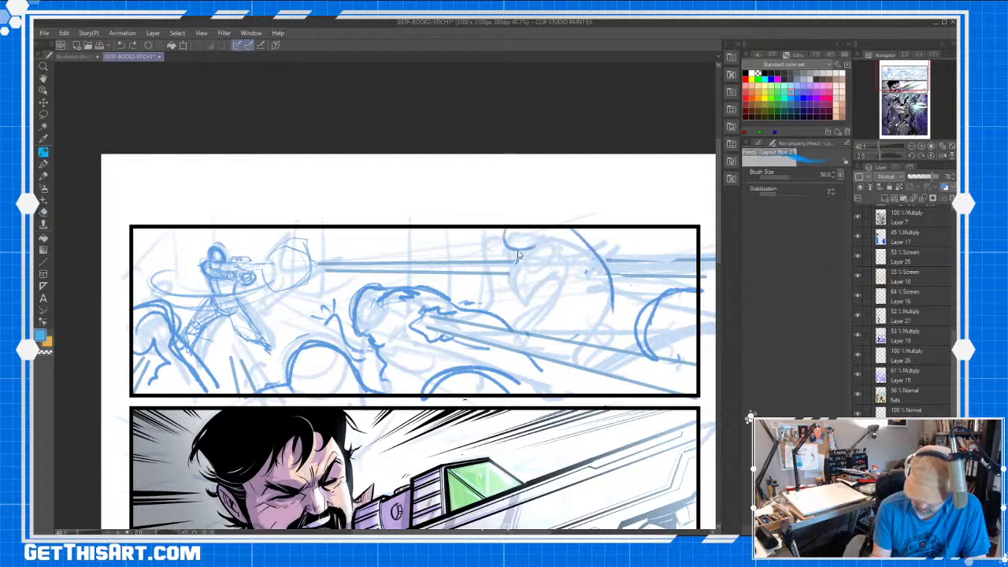
{"action": "key", "text": "ctrl+z"}
{"action": "mouse_move", "coordinate": [509, 229]}
{"action": "left_mouse_down"}
{"action": "mouse_move", "coordinate": [587, 244]}
{"action": "mouse_move", "coordinate": [607, 257]}
{"action": "mouse_move", "coordinate": [630, 312]}
{"action": "left_mouse_up"}
{"action": "mouse_move", "coordinate": [516, 263]}
{"action": "left_mouse_down"}
{"action": "mouse_move", "coordinate": [484, 290]}
{"action": "mouse_move", "coordinate": [472, 285]}
{"action": "mouse_move", "coordinate": [558, 323]}
{"action": "left_mouse_up"}
- Pencil a spiky burst where the beam exits the upper-right creature and darken the beam running to the right border
{"action": "left_click_drag", "start_coordinate": [585, 267], "coordinate": [627, 239]}
{"action": "left_click_drag", "start_coordinate": [606, 244], "coordinate": [630, 285]}
{"action": "left_click_drag", "start_coordinate": [603, 268], "coordinate": [691, 271]}
{"action": "mouse_move", "coordinate": [628, 302]}
{"action": "left_mouse_down"}
{"action": "mouse_move", "coordinate": [631, 320]}
{"action": "mouse_move", "coordinate": [591, 319]}
{"action": "left_mouse_up"}
- Pencil contour lines around the domed lower foreground shape and rework the right-hand area, erasing its rounded foreground shape
{"action": "mouse_move", "coordinate": [516, 277]}
{"action": "left_mouse_down"}
{"action": "mouse_move", "coordinate": [526, 332]}
{"action": "mouse_move", "coordinate": [567, 392]}
{"action": "mouse_move", "coordinate": [537, 385]}
{"action": "left_mouse_up"}
{"action": "mouse_move", "coordinate": [469, 367]}
{"action": "left_mouse_down"}
{"action": "mouse_move", "coordinate": [467, 357]}
{"action": "mouse_move", "coordinate": [416, 391]}
{"action": "mouse_move", "coordinate": [497, 373]}
{"action": "left_mouse_up"}
{"action": "mouse_move", "coordinate": [694, 284]}
{"action": "left_mouse_down"}
{"action": "mouse_move", "coordinate": [682, 287]}
{"action": "mouse_move", "coordinate": [649, 344]}
{"action": "left_mouse_up"}
{"action": "left_click_drag", "start_coordinate": [683, 285], "coordinate": [605, 337]}
{"action": "mouse_move", "coordinate": [636, 297]}
{"action": "left_mouse_down"}
{"action": "mouse_move", "coordinate": [604, 351]}
{"action": "mouse_move", "coordinate": [615, 399]}
{"action": "mouse_move", "coordinate": [627, 326]}
{"action": "mouse_move", "coordinate": [606, 331]}
{"action": "mouse_move", "coordinate": [636, 332]}
{"action": "mouse_move", "coordinate": [640, 306]}
{"action": "left_mouse_up"}
{"action": "key", "text": "e"}
{"action": "left_click_drag", "start_coordinate": [597, 386], "coordinate": [605, 385]}
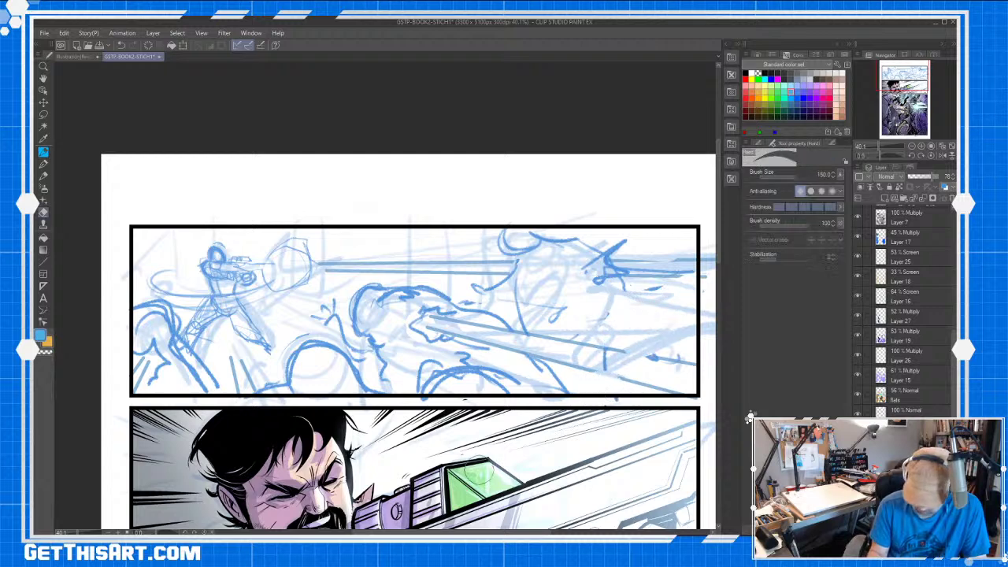
- Pencil vertical background columns above the central figure, crossing the beam from the panel's upper border
{"action": "key", "text": "p"}
{"action": "left_click_drag", "start_coordinate": [364, 231], "coordinate": [363, 266]}
{"action": "left_click_drag", "start_coordinate": [435, 228], "coordinate": [434, 261]}
{"action": "left_click_drag", "start_coordinate": [367, 265], "coordinate": [366, 281]}
{"action": "left_click_drag", "start_coordinate": [368, 230], "coordinate": [367, 281]}
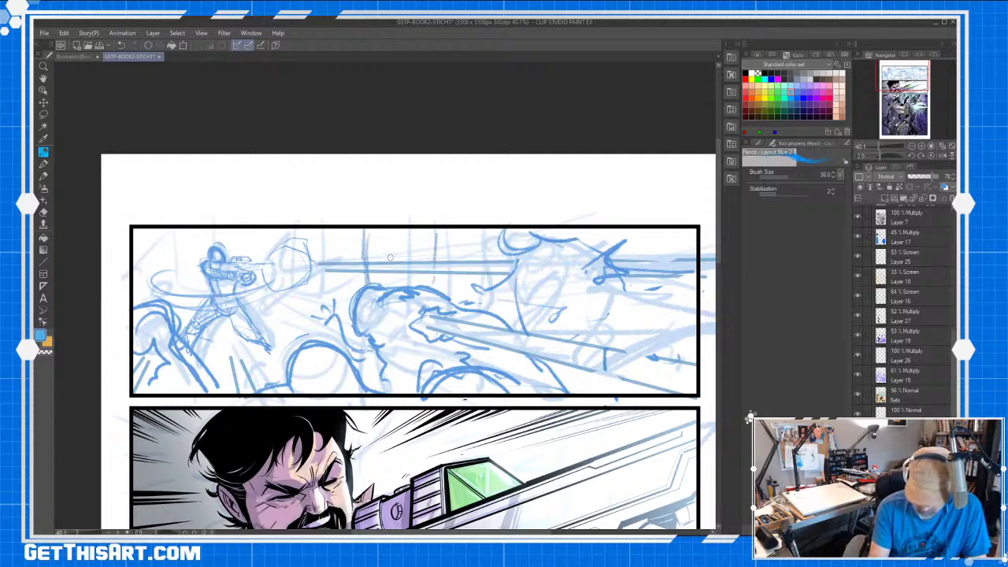
{"action": "left_click_drag", "start_coordinate": [435, 227], "coordinate": [434, 285]}
{"action": "mouse_move", "coordinate": [368, 247]}
{"action": "left_mouse_down"}
{"action": "mouse_move", "coordinate": [415, 232]}
{"action": "mouse_move", "coordinate": [414, 285]}
{"action": "left_mouse_up"}
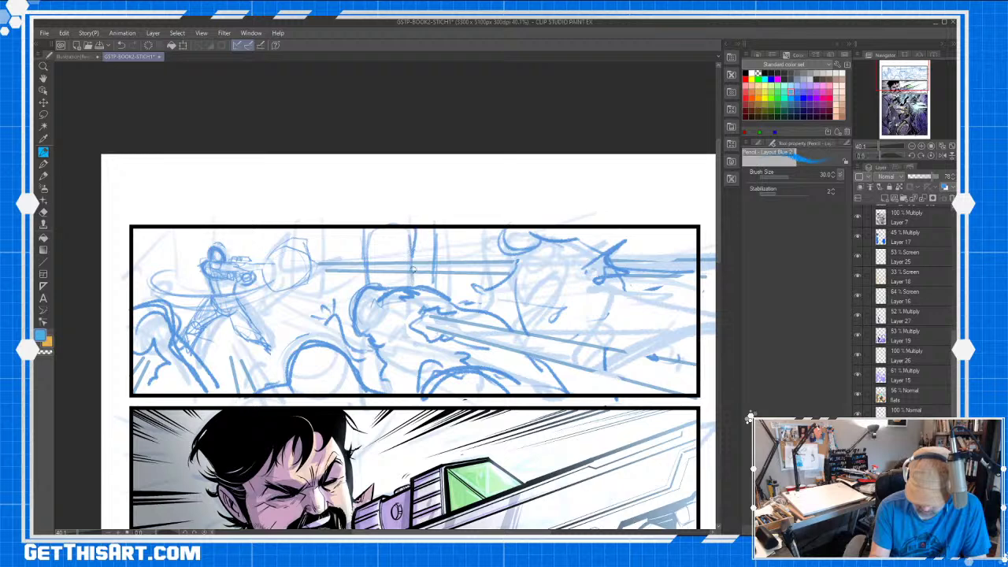
{"action": "left_click_drag", "start_coordinate": [433, 252], "coordinate": [433, 279]}
{"action": "mouse_move", "coordinate": [318, 227]}
{"action": "left_mouse_down"}
{"action": "mouse_move", "coordinate": [318, 260]}
{"action": "mouse_move", "coordinate": [340, 299]}
{"action": "left_mouse_up"}
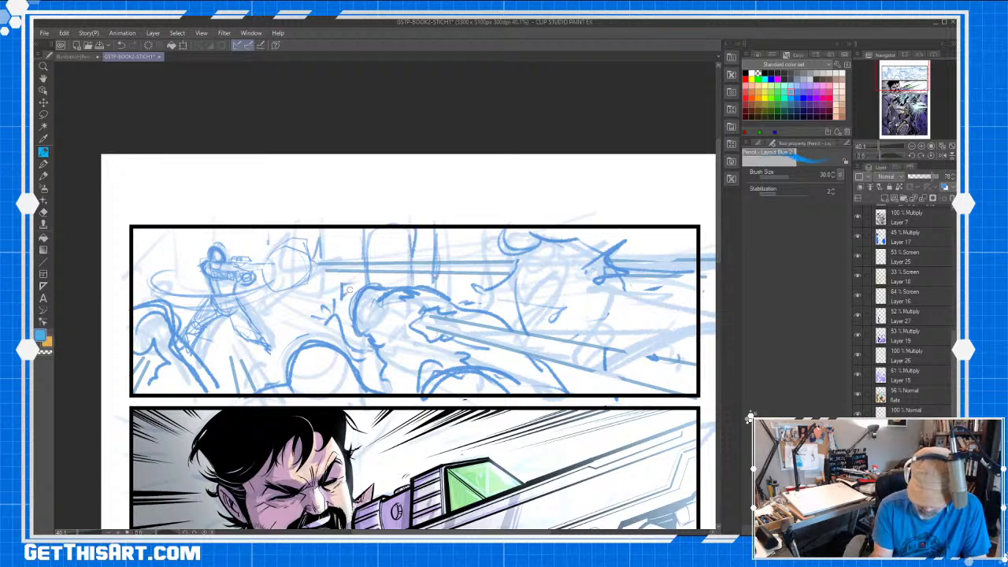
- Pencil vertical background columns on both sides of the gunman down from the panel's upper border
{"action": "left_click_drag", "start_coordinate": [189, 233], "coordinate": [183, 282]}
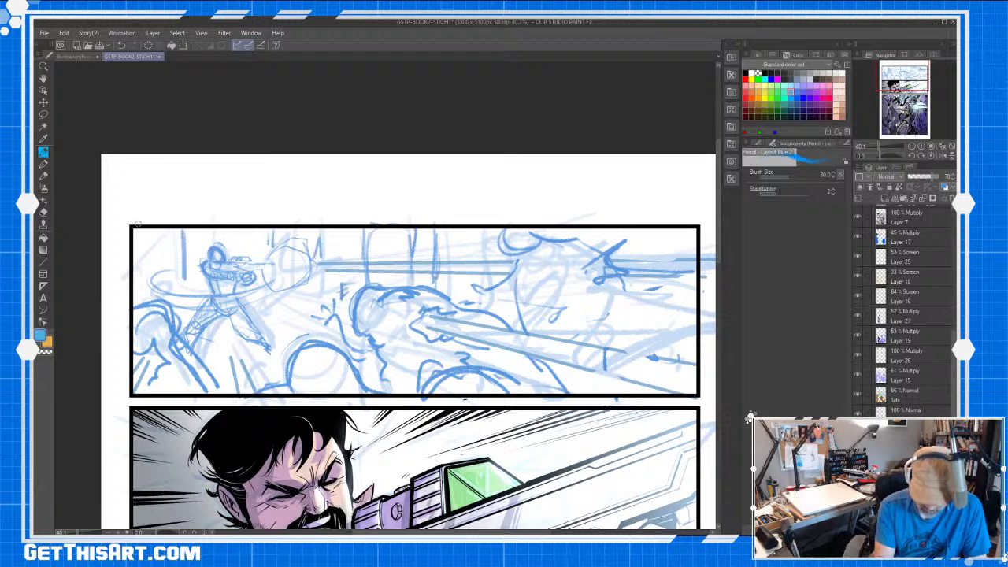
{"action": "left_click_drag", "start_coordinate": [139, 229], "coordinate": [138, 282]}
{"action": "left_click_drag", "start_coordinate": [147, 232], "coordinate": [144, 278]}
{"action": "left_click_drag", "start_coordinate": [192, 229], "coordinate": [189, 267]}
{"action": "left_click_drag", "start_coordinate": [188, 247], "coordinate": [189, 293]}
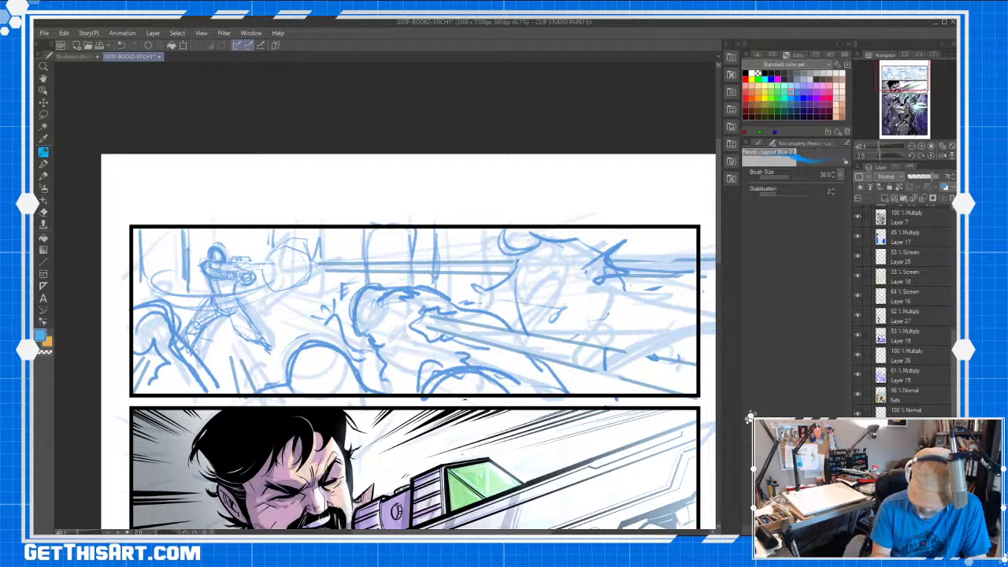
{"action": "left_click_drag", "start_coordinate": [269, 235], "coordinate": [272, 255]}
{"action": "left_click_drag", "start_coordinate": [317, 226], "coordinate": [317, 259]}
{"action": "left_click_drag", "start_coordinate": [138, 239], "coordinate": [141, 300]}
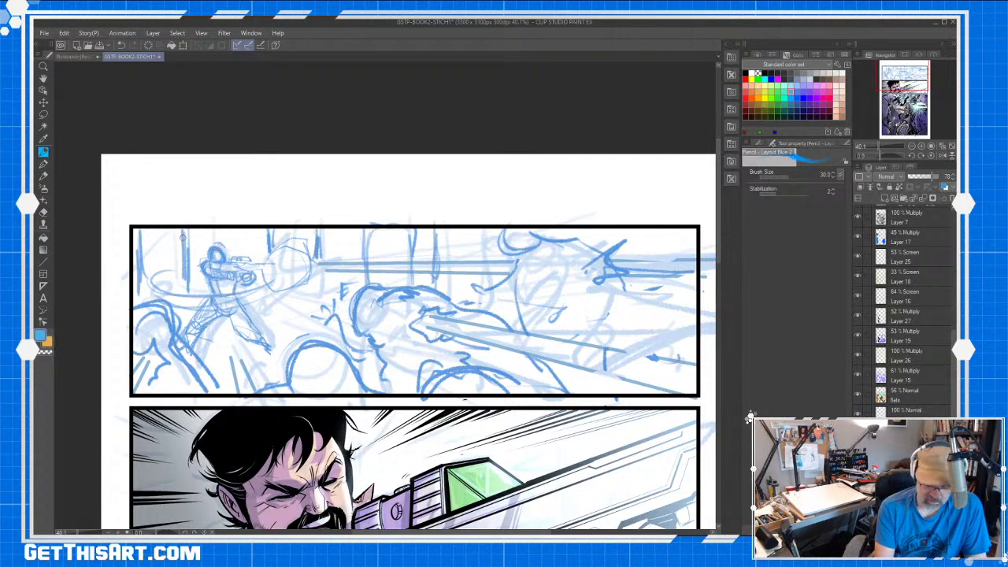
- Round out the muzzle flash circle and add more column and slanted overhead lines around the gunman
{"action": "left_click_drag", "start_coordinate": [182, 230], "coordinate": [182, 249]}
{"action": "mouse_move", "coordinate": [189, 230]}
{"action": "left_mouse_down"}
{"action": "mouse_move", "coordinate": [191, 280]}
{"action": "mouse_move", "coordinate": [157, 267]}
{"action": "mouse_move", "coordinate": [211, 296]}
{"action": "left_mouse_up"}
{"action": "mouse_move", "coordinate": [313, 244]}
{"action": "left_mouse_down"}
{"action": "mouse_move", "coordinate": [279, 267]}
{"action": "mouse_move", "coordinate": [288, 293]}
{"action": "mouse_move", "coordinate": [284, 245]}
{"action": "mouse_move", "coordinate": [321, 232]}
{"action": "left_mouse_up"}
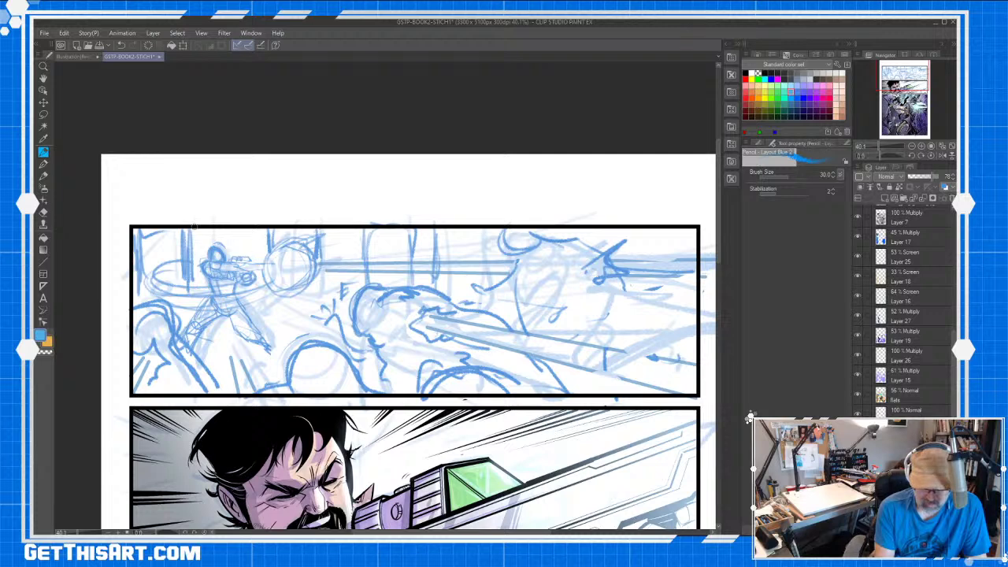
{"action": "left_click_drag", "start_coordinate": [196, 229], "coordinate": [198, 281]}
{"action": "left_click_drag", "start_coordinate": [238, 230], "coordinate": [254, 244]}
{"action": "left_click_drag", "start_coordinate": [367, 231], "coordinate": [363, 277]}
- Erase the dome and loose marks in front of the central figure and pencil its curved foreground limb
{"action": "left_click_drag", "start_coordinate": [352, 279], "coordinate": [335, 291]}
{"action": "mouse_move", "coordinate": [332, 312]}
{"action": "left_mouse_down"}
{"action": "mouse_move", "coordinate": [321, 330]}
{"action": "mouse_move", "coordinate": [336, 319]}
{"action": "left_mouse_up"}
{"action": "mouse_move", "coordinate": [339, 327]}
{"action": "left_mouse_down"}
{"action": "mouse_move", "coordinate": [327, 301]}
{"action": "mouse_move", "coordinate": [313, 310]}
{"action": "left_mouse_up"}
{"action": "mouse_move", "coordinate": [330, 345]}
{"action": "left_mouse_down"}
{"action": "mouse_move", "coordinate": [387, 318]}
{"action": "mouse_move", "coordinate": [407, 343]}
{"action": "left_mouse_up"}
{"action": "key", "text": "e"}
{"action": "mouse_move", "coordinate": [319, 289]}
{"action": "left_mouse_down"}
{"action": "mouse_move", "coordinate": [331, 323]}
{"action": "mouse_move", "coordinate": [338, 284]}
{"action": "mouse_move", "coordinate": [390, 339]}
{"action": "mouse_move", "coordinate": [342, 337]}
{"action": "mouse_move", "coordinate": [369, 357]}
{"action": "mouse_move", "coordinate": [367, 372]}
{"action": "left_mouse_up"}
{"action": "key", "text": "p"}
{"action": "mouse_move", "coordinate": [385, 320]}
{"action": "left_mouse_down"}
{"action": "mouse_move", "coordinate": [402, 346]}
{"action": "mouse_move", "coordinate": [401, 392]}
{"action": "left_mouse_up"}
{"action": "mouse_move", "coordinate": [295, 356]}
{"action": "left_mouse_down"}
{"action": "mouse_move", "coordinate": [304, 332]}
{"action": "mouse_move", "coordinate": [330, 318]}
{"action": "mouse_move", "coordinate": [284, 364]}
{"action": "mouse_move", "coordinate": [300, 324]}
{"action": "mouse_move", "coordinate": [331, 340]}
{"action": "left_mouse_up"}
{"action": "mouse_move", "coordinate": [339, 351]}
{"action": "left_mouse_down"}
{"action": "mouse_move", "coordinate": [256, 394]}
{"action": "mouse_move", "coordinate": [248, 378]}
{"action": "left_mouse_up"}
- Erase the upper-right creature's curled head, pencil an arched head and front edge instead, and save the page
{"action": "key", "text": "e"}
{"action": "mouse_move", "coordinate": [531, 252]}
{"action": "left_mouse_down"}
{"action": "mouse_move", "coordinate": [572, 231]}
{"action": "mouse_move", "coordinate": [518, 261]}
{"action": "left_mouse_up"}
{"action": "key", "text": "p"}
{"action": "mouse_move", "coordinate": [567, 229]}
{"action": "left_mouse_down"}
{"action": "mouse_move", "coordinate": [580, 226]}
{"action": "mouse_move", "coordinate": [597, 241]}
{"action": "mouse_move", "coordinate": [446, 285]}
{"action": "mouse_move", "coordinate": [513, 285]}
{"action": "mouse_move", "coordinate": [534, 272]}
{"action": "mouse_move", "coordinate": [540, 242]}
{"action": "mouse_move", "coordinate": [588, 226]}
{"action": "mouse_move", "coordinate": [584, 243]}
{"action": "mouse_move", "coordinate": [603, 259]}
{"action": "mouse_move", "coordinate": [585, 282]}
{"action": "left_mouse_up"}
{"action": "left_click_drag", "start_coordinate": [522, 285], "coordinate": [526, 326]}
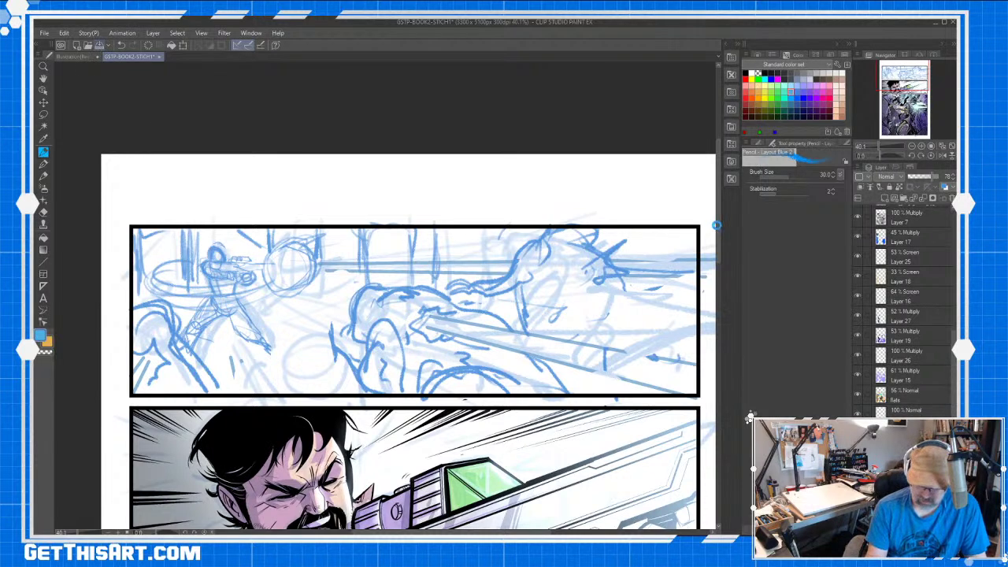
{"action": "key", "text": "ctrl+s"}
{"action": "left_click_drag", "start_coordinate": [719, 230], "coordinate": [713, 282]}
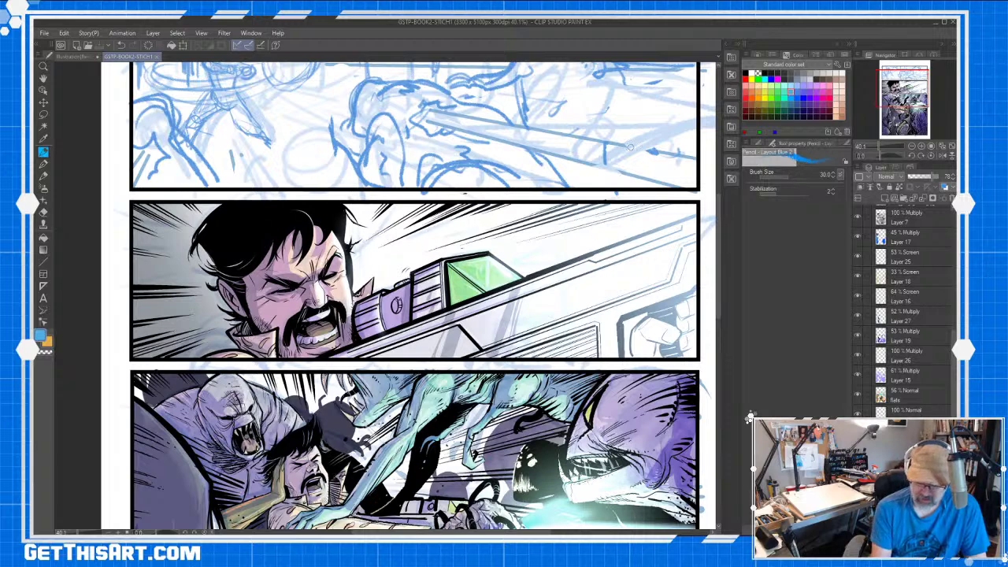
{"action": "left_click_drag", "start_coordinate": [720, 250], "coordinate": [728, 357]}
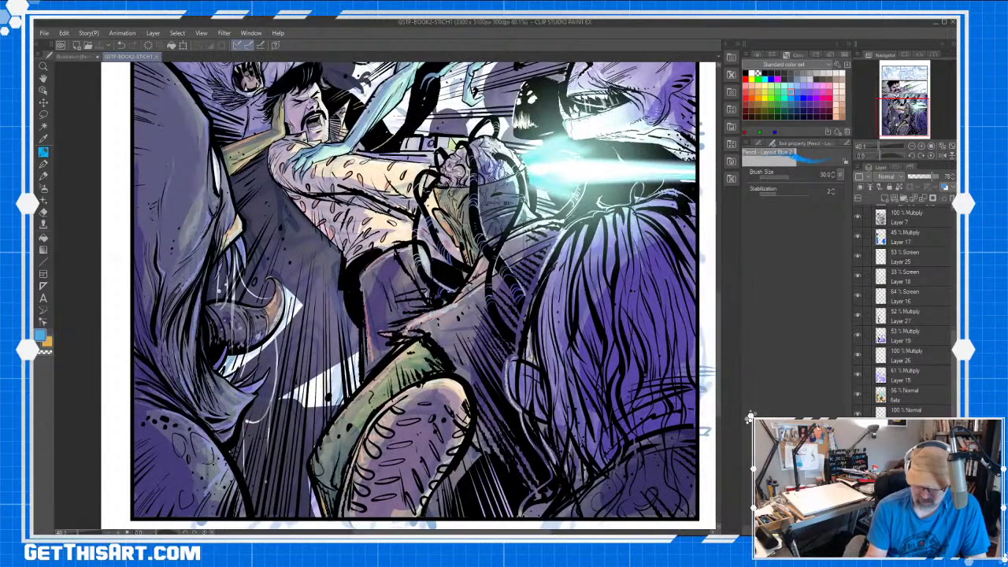
{"action": "left_click_drag", "start_coordinate": [719, 297], "coordinate": [712, 199]}
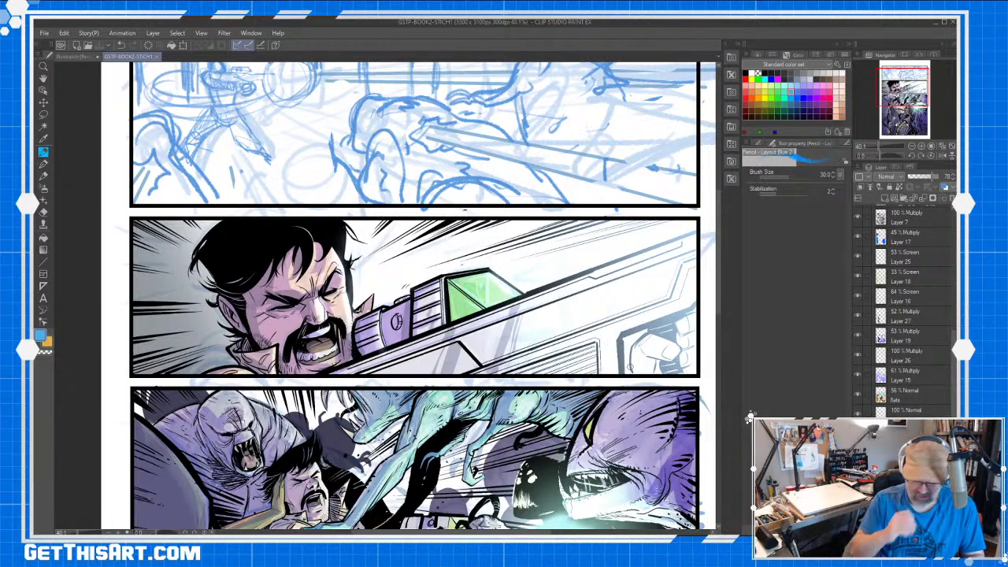
{"action": "scroll", "coordinate": [713, 247], "scroll_direction": "up", "scroll_amount": 3}
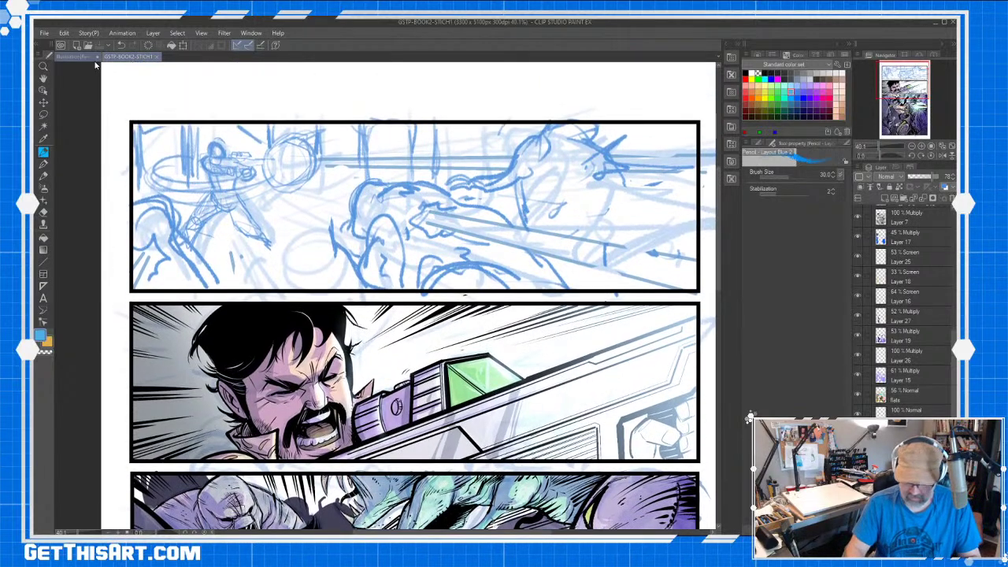
- Pencil the upper-right creature's outstretched arm and lower body, darken the lower beam, and add jagged marks along the central figure
{"action": "mouse_move", "coordinate": [620, 180]}
{"action": "left_mouse_down"}
{"action": "mouse_move", "coordinate": [675, 185]}
{"action": "mouse_move", "coordinate": [647, 199]}
{"action": "mouse_move", "coordinate": [624, 189]}
{"action": "mouse_move", "coordinate": [622, 211]}
{"action": "mouse_move", "coordinate": [551, 225]}
{"action": "mouse_move", "coordinate": [630, 223]}
{"action": "mouse_move", "coordinate": [620, 243]}
{"action": "mouse_move", "coordinate": [713, 262]}
{"action": "left_mouse_up"}
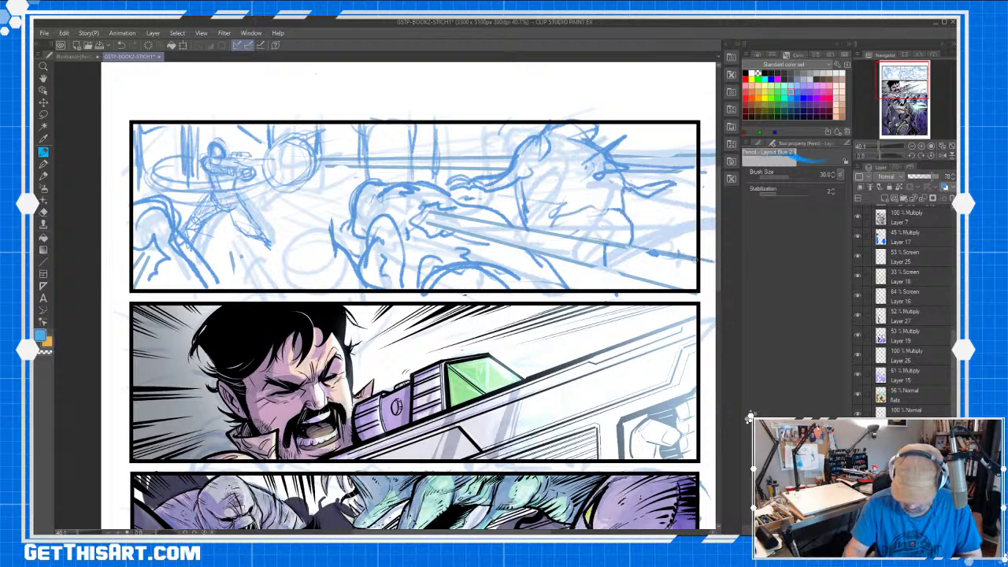
{"action": "left_click_drag", "start_coordinate": [529, 248], "coordinate": [689, 296]}
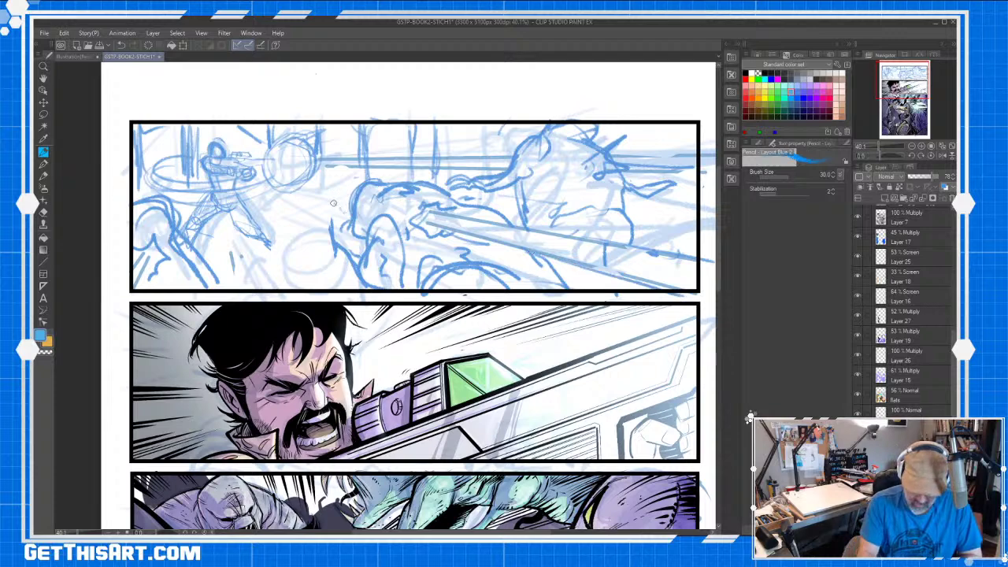
{"action": "mouse_move", "coordinate": [444, 210]}
{"action": "left_mouse_down"}
{"action": "mouse_move", "coordinate": [464, 197]}
{"action": "mouse_move", "coordinate": [489, 211]}
{"action": "mouse_move", "coordinate": [511, 208]}
{"action": "mouse_move", "coordinate": [485, 205]}
{"action": "left_mouse_up"}
{"action": "left_click_drag", "start_coordinate": [438, 244], "coordinate": [471, 249]}
{"action": "left_click_drag", "start_coordinate": [474, 260], "coordinate": [504, 253]}
{"action": "left_click_drag", "start_coordinate": [570, 228], "coordinate": [564, 221]}
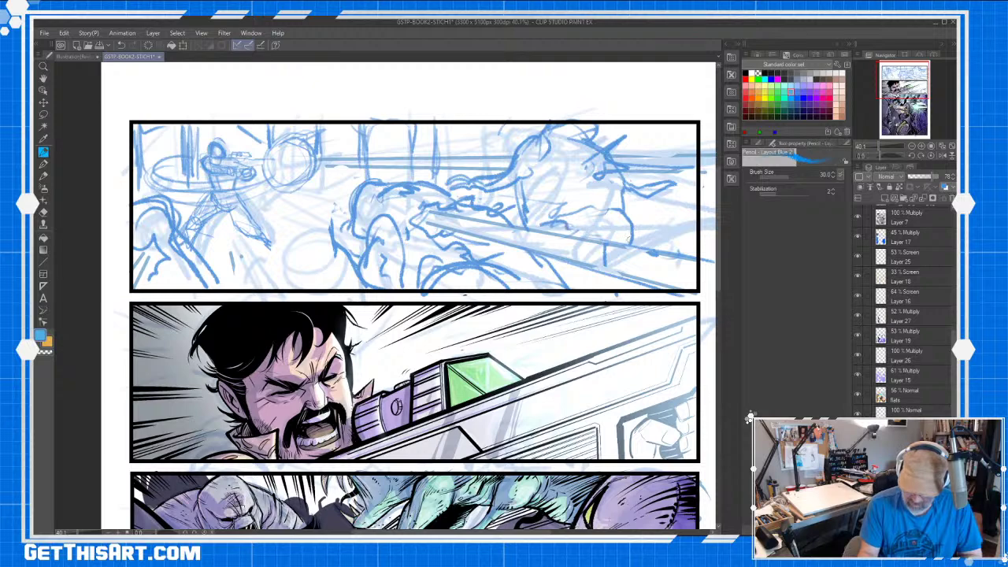
- Pencil a rounded foreground shape cropped by the right border and a domed one at the lower edge near the gunman's feet
{"action": "left_click_drag", "start_coordinate": [644, 246], "coordinate": [707, 255]}
{"action": "mouse_move", "coordinate": [693, 181]}
{"action": "left_mouse_down"}
{"action": "mouse_move", "coordinate": [673, 218]}
{"action": "mouse_move", "coordinate": [676, 237]}
{"action": "mouse_move", "coordinate": [715, 251]}
{"action": "left_mouse_up"}
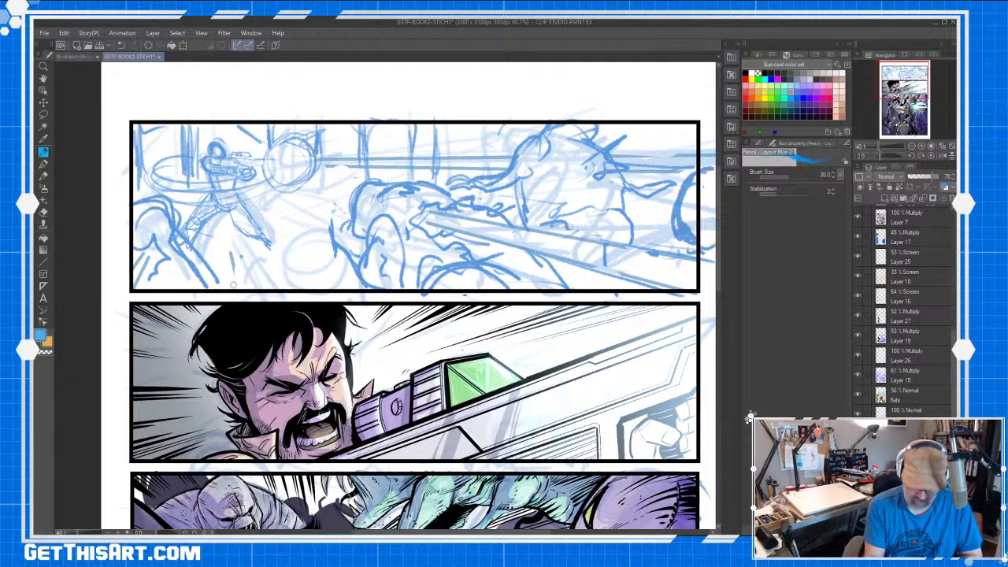
{"action": "mouse_move", "coordinate": [272, 285]}
{"action": "left_mouse_down"}
{"action": "mouse_move", "coordinate": [256, 277]}
{"action": "mouse_move", "coordinate": [282, 249]}
{"action": "left_mouse_up"}
{"action": "left_click_drag", "start_coordinate": [277, 245], "coordinate": [308, 281]}
{"action": "mouse_move", "coordinate": [241, 278]}
{"action": "left_mouse_down"}
{"action": "mouse_move", "coordinate": [298, 244]}
{"action": "mouse_move", "coordinate": [291, 227]}
{"action": "left_mouse_up"}
{"action": "mouse_move", "coordinate": [285, 229]}
{"action": "left_mouse_down"}
{"action": "mouse_move", "coordinate": [329, 285]}
{"action": "mouse_move", "coordinate": [274, 232]}
{"action": "left_mouse_up"}
{"action": "mouse_move", "coordinate": [282, 232]}
{"action": "left_mouse_down"}
{"action": "mouse_move", "coordinate": [252, 299]}
{"action": "mouse_move", "coordinate": [241, 270]}
{"action": "left_mouse_up"}
- Pencil radiating ground lines from the gunman's feet down to the panel's lower edge
{"action": "left_click_drag", "start_coordinate": [219, 212], "coordinate": [232, 260]}
{"action": "left_click_drag", "start_coordinate": [233, 265], "coordinate": [245, 288]}
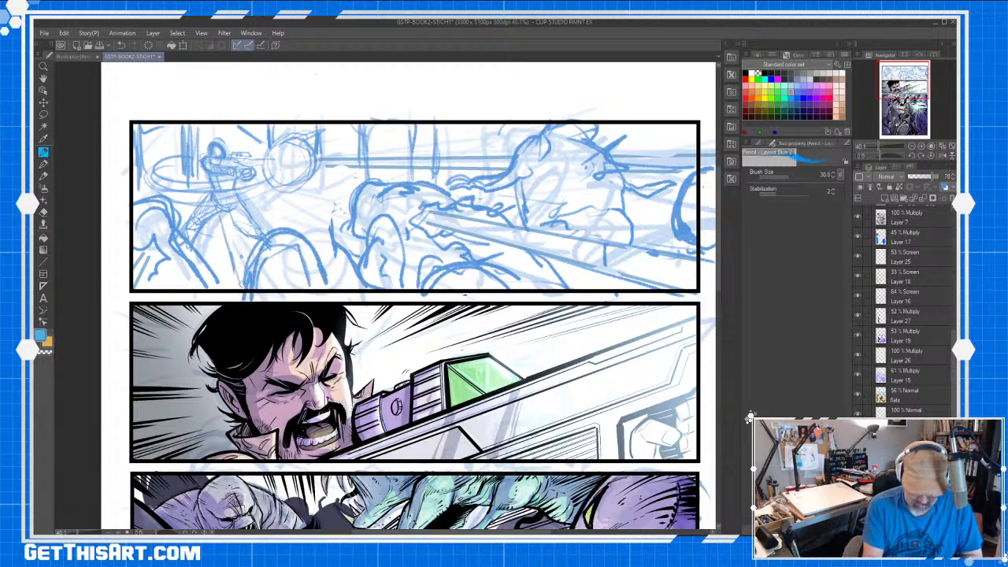
{"action": "left_click_drag", "start_coordinate": [224, 223], "coordinate": [205, 277]}
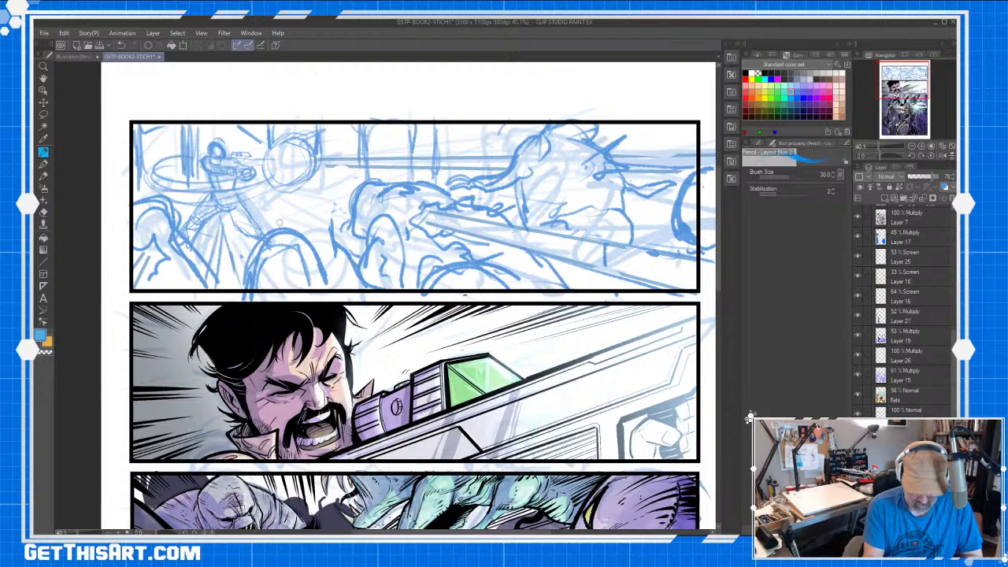
{"action": "left_click_drag", "start_coordinate": [306, 235], "coordinate": [326, 275]}
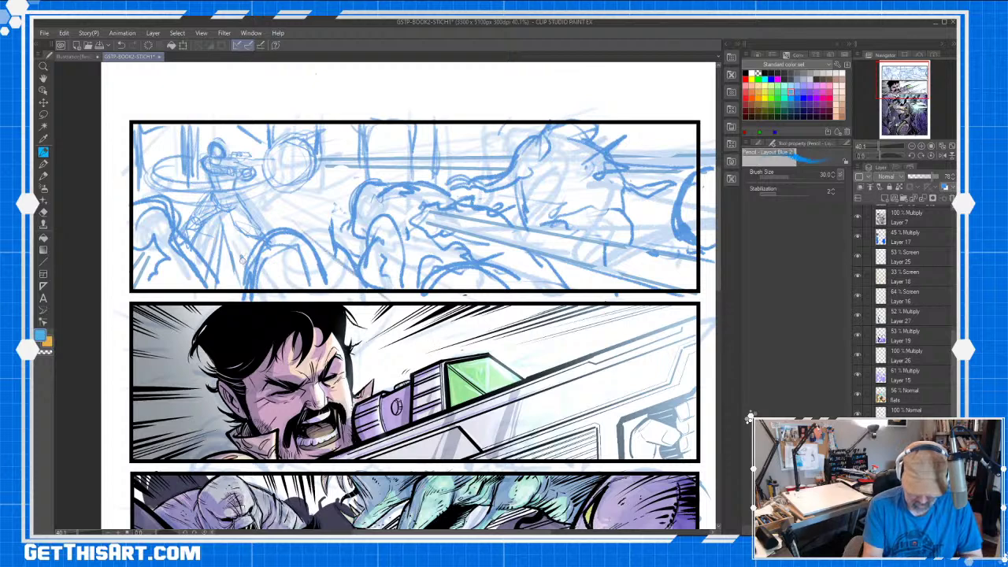
- Add pointed spikes and inner contour details to the domed foreground creature below the gunman
{"action": "left_click_drag", "start_coordinate": [246, 276], "coordinate": [261, 241]}
{"action": "mouse_move", "coordinate": [292, 236]}
{"action": "left_mouse_down"}
{"action": "mouse_move", "coordinate": [320, 283]}
{"action": "mouse_move", "coordinate": [307, 265]}
{"action": "left_mouse_up"}
{"action": "mouse_move", "coordinate": [304, 217]}
{"action": "left_mouse_down"}
{"action": "mouse_move", "coordinate": [298, 238]}
{"action": "mouse_move", "coordinate": [293, 230]}
{"action": "left_mouse_up"}
{"action": "mouse_move", "coordinate": [277, 222]}
{"action": "left_mouse_down"}
{"action": "mouse_move", "coordinate": [249, 252]}
{"action": "mouse_move", "coordinate": [257, 247]}
{"action": "left_mouse_up"}
{"action": "left_click_drag", "start_coordinate": [296, 207], "coordinate": [313, 241]}
{"action": "left_click_drag", "start_coordinate": [307, 229], "coordinate": [321, 261]}
{"action": "left_click_drag", "start_coordinate": [250, 244], "coordinate": [237, 264]}
{"action": "left_click_drag", "start_coordinate": [247, 251], "coordinate": [238, 278]}
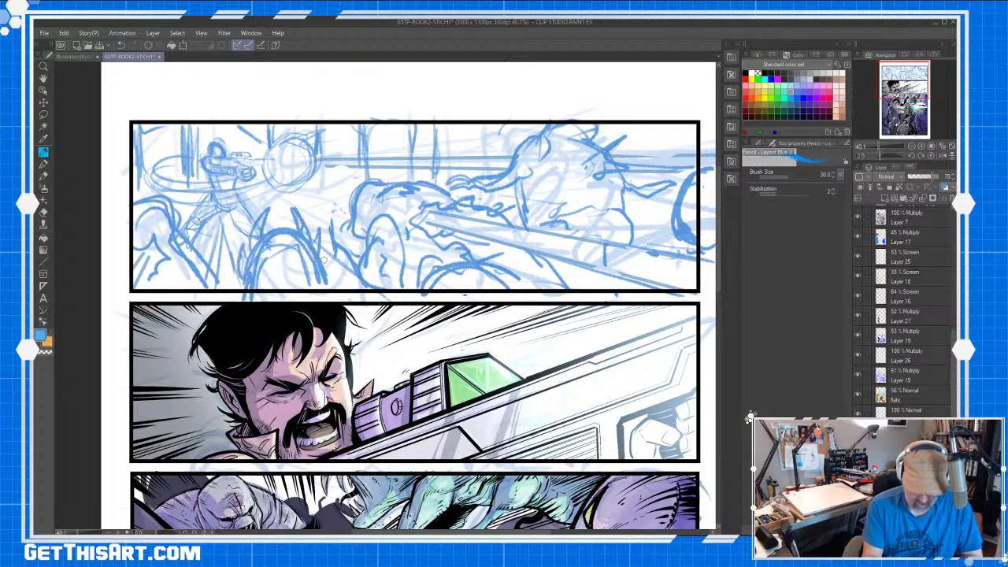
{"action": "mouse_move", "coordinate": [320, 247]}
{"action": "left_mouse_down"}
{"action": "mouse_move", "coordinate": [325, 264]}
{"action": "mouse_move", "coordinate": [272, 269]}
{"action": "mouse_move", "coordinate": [260, 288]}
{"action": "mouse_move", "coordinate": [316, 280]}
{"action": "left_mouse_up"}
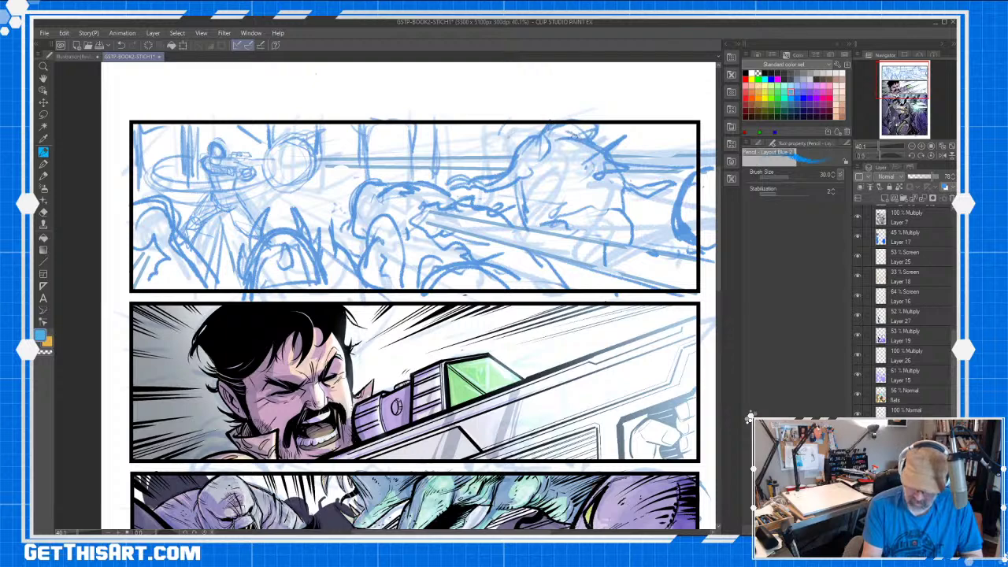
- Strengthen the upper-right creature's reaching arm and the beam behind it, and save the page
{"action": "mouse_move", "coordinate": [471, 177]}
{"action": "left_mouse_down"}
{"action": "mouse_move", "coordinate": [426, 178]}
{"action": "mouse_move", "coordinate": [501, 186]}
{"action": "left_mouse_up"}
{"action": "mouse_move", "coordinate": [610, 170]}
{"action": "left_mouse_down"}
{"action": "mouse_move", "coordinate": [694, 168]}
{"action": "mouse_move", "coordinate": [684, 152]}
{"action": "left_mouse_up"}
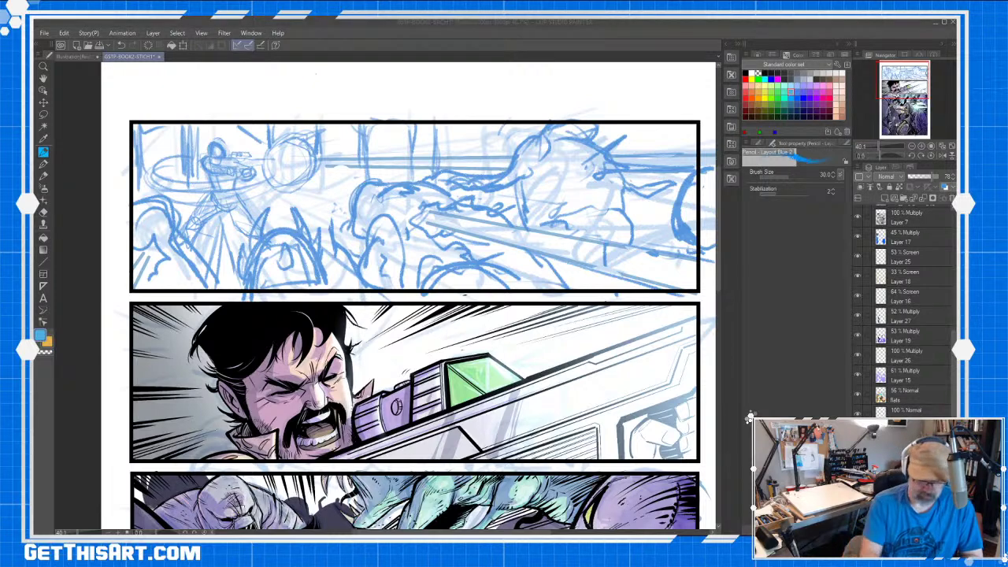
{"action": "left_click", "coordinate": [100, 45]}
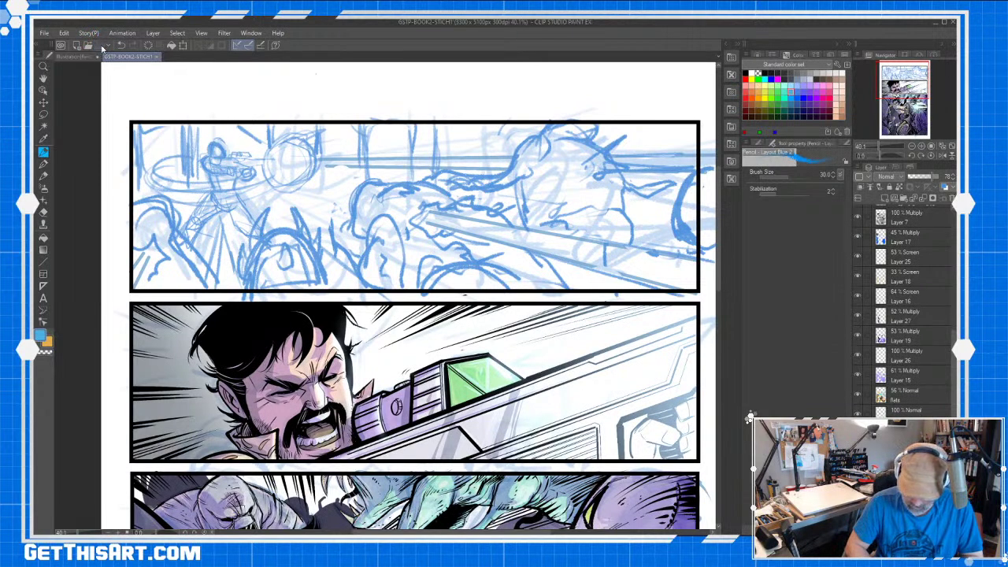
{"action": "left_click_drag", "start_coordinate": [324, 164], "coordinate": [334, 163]}
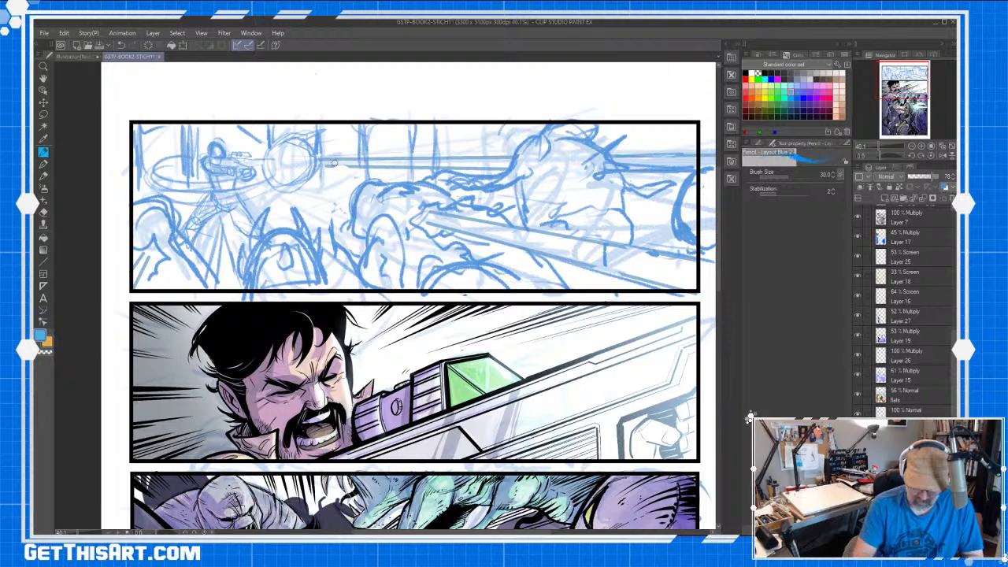
{"action": "mouse_move", "coordinate": [719, 255]}
{"action": "left_mouse_down"}
{"action": "mouse_move", "coordinate": [719, 300]}
{"action": "mouse_move", "coordinate": [718, 251]}
{"action": "left_mouse_up"}
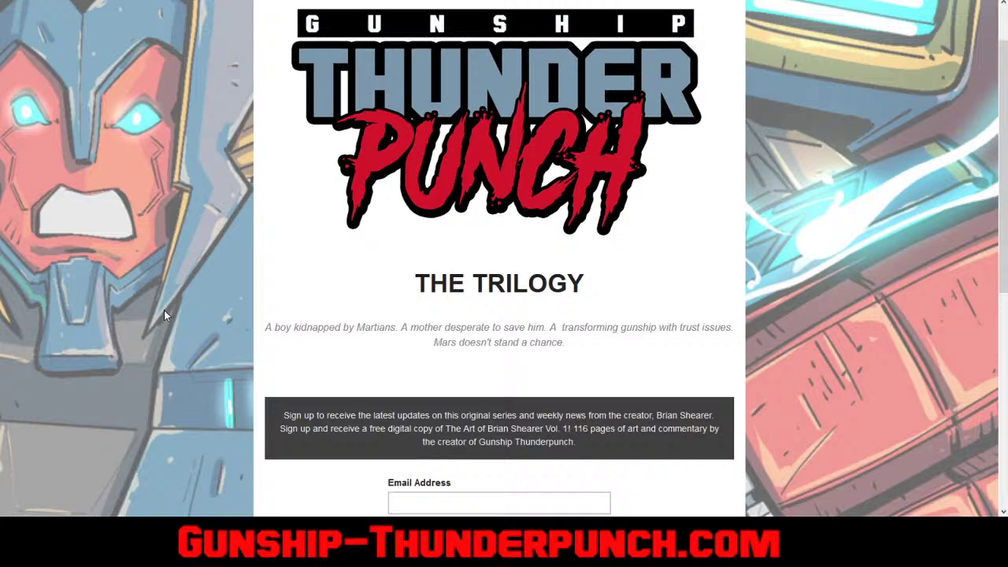
{"action": "scroll", "coordinate": [164, 309], "scroll_direction": "up", "scroll_amount": 1}
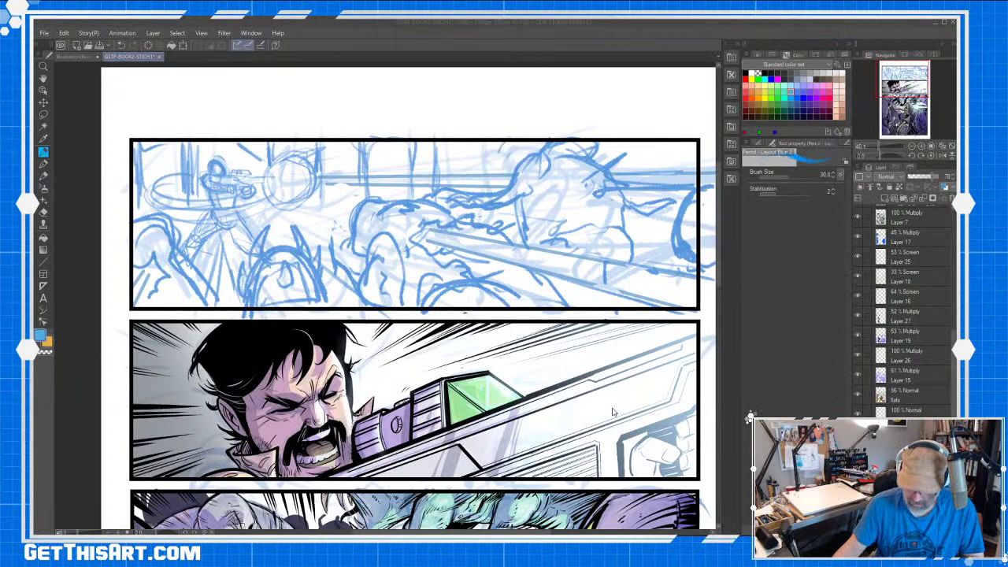
{"action": "left_click", "coordinate": [316, 91]}
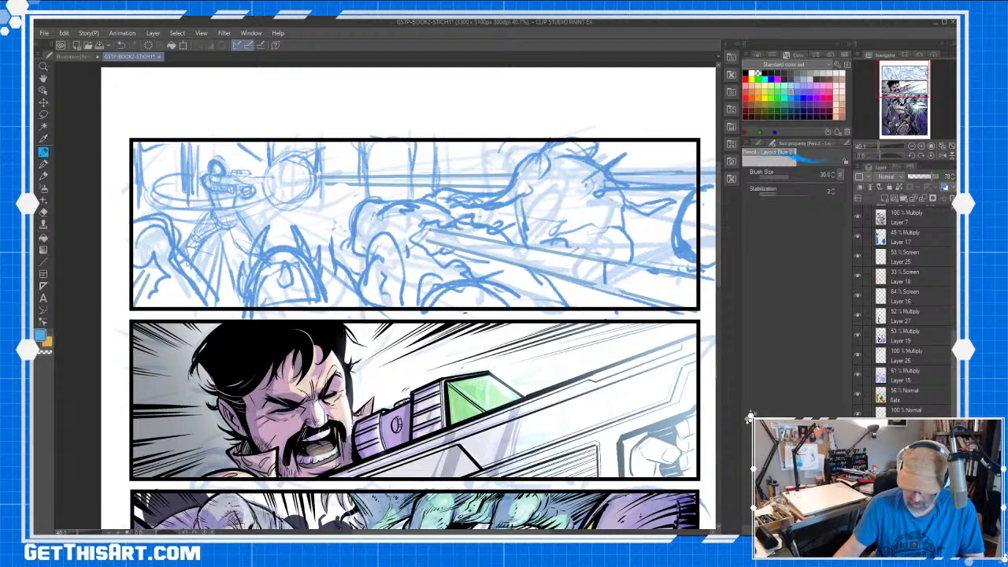
{"action": "key", "text": "ctrl+z"}
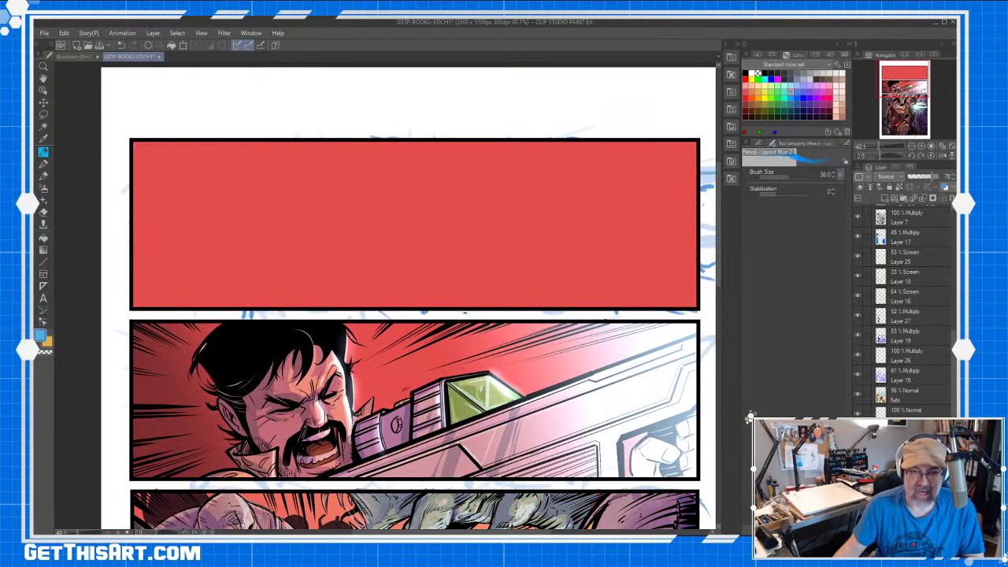
{"action": "key", "text": "ctrl+z"}
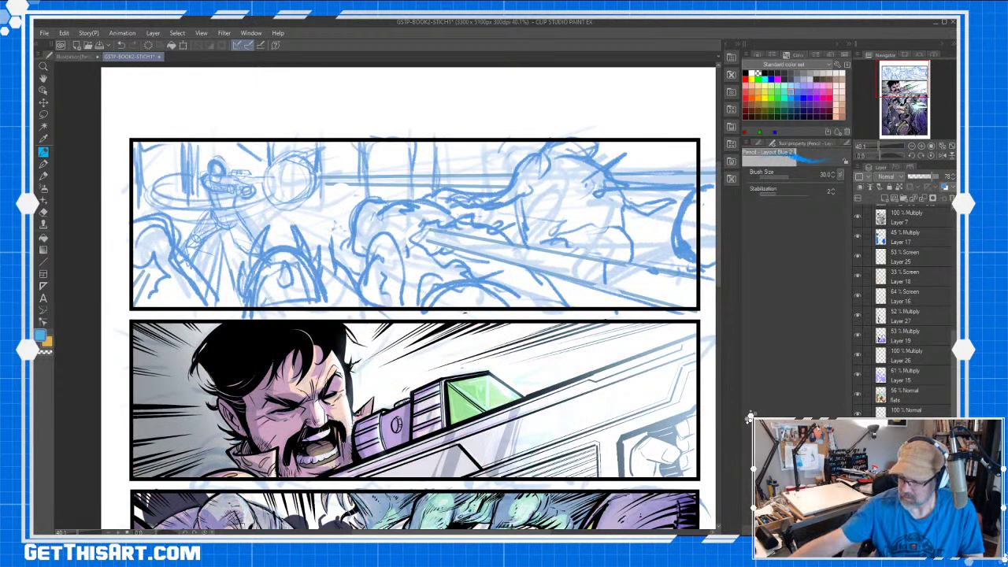